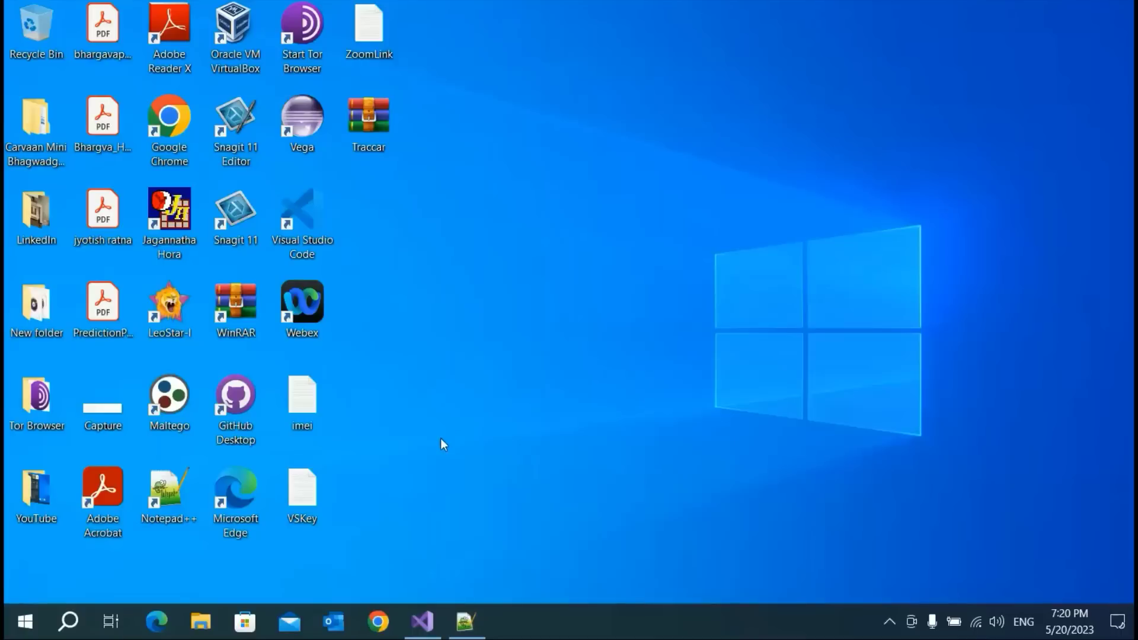
Launch Visual Studio 2019 from the Start menu and wait for its start window
click(24, 622)
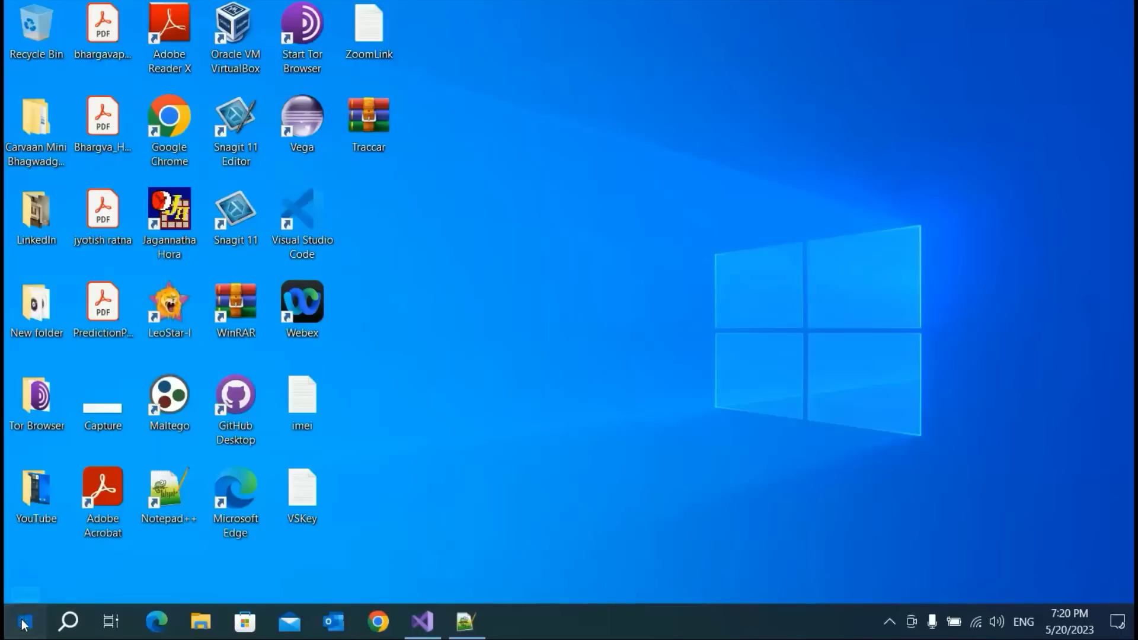
scroll(362, 452, down, 2)
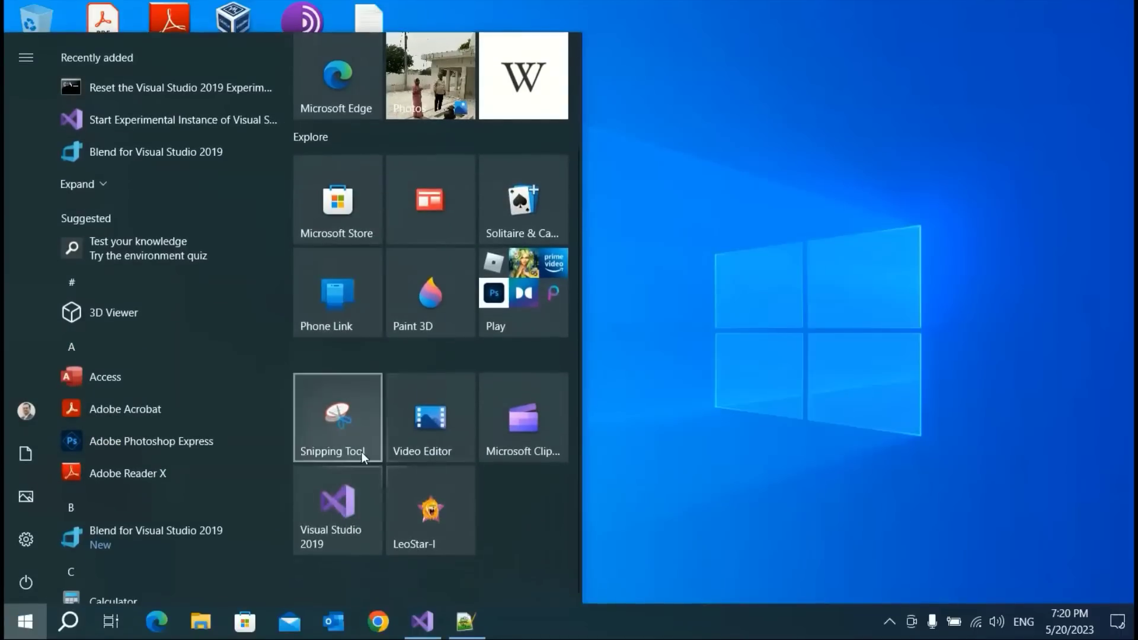
click(333, 528)
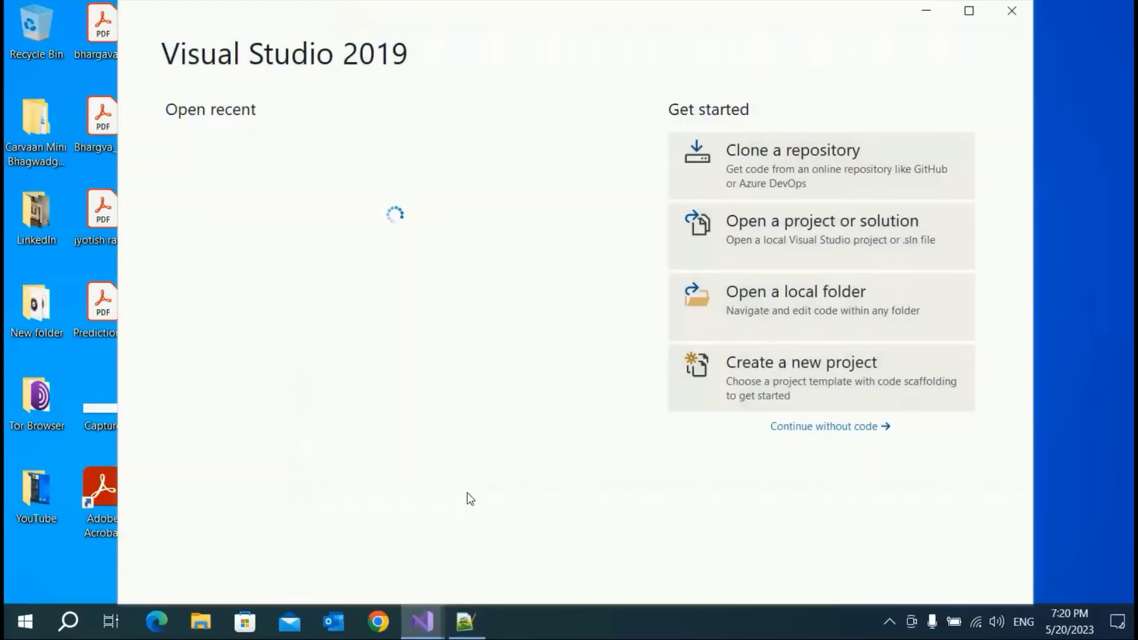
click(468, 500)
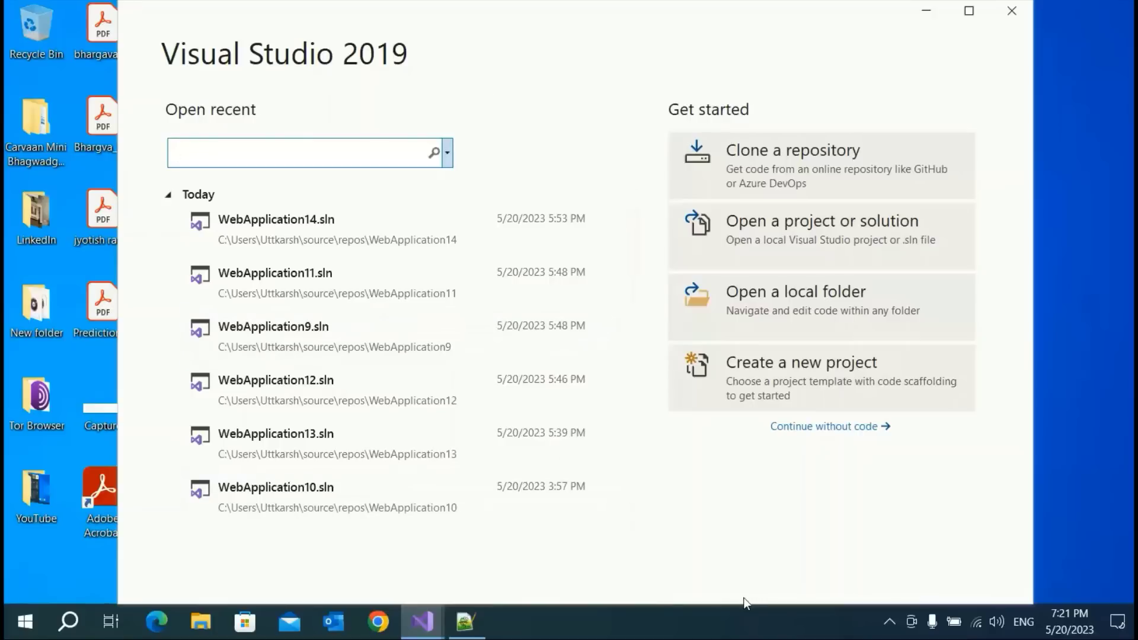
Create the ASP.NET Core MVC project TrainingADIntegration on .NET 5.0 without authentication
click(757, 383)
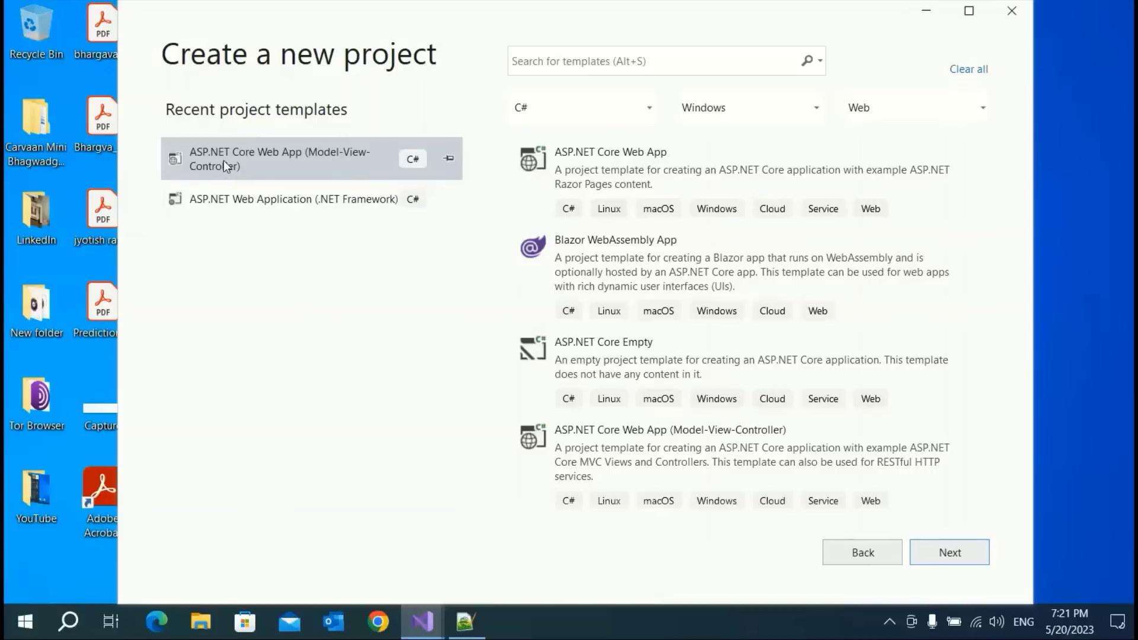
click(223, 160)
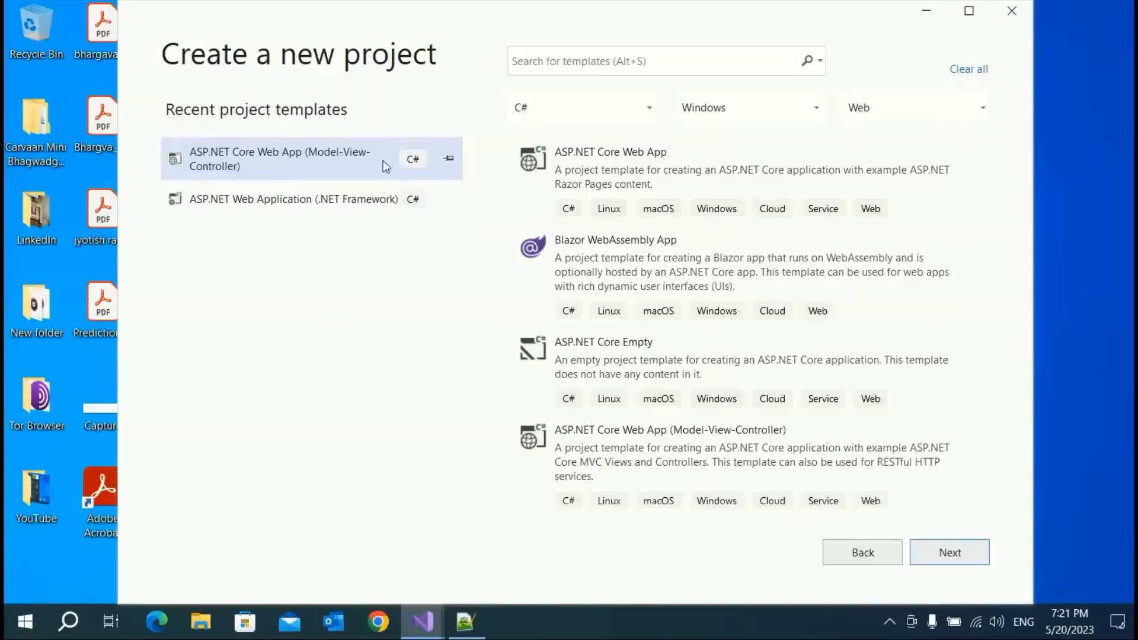
click(958, 561)
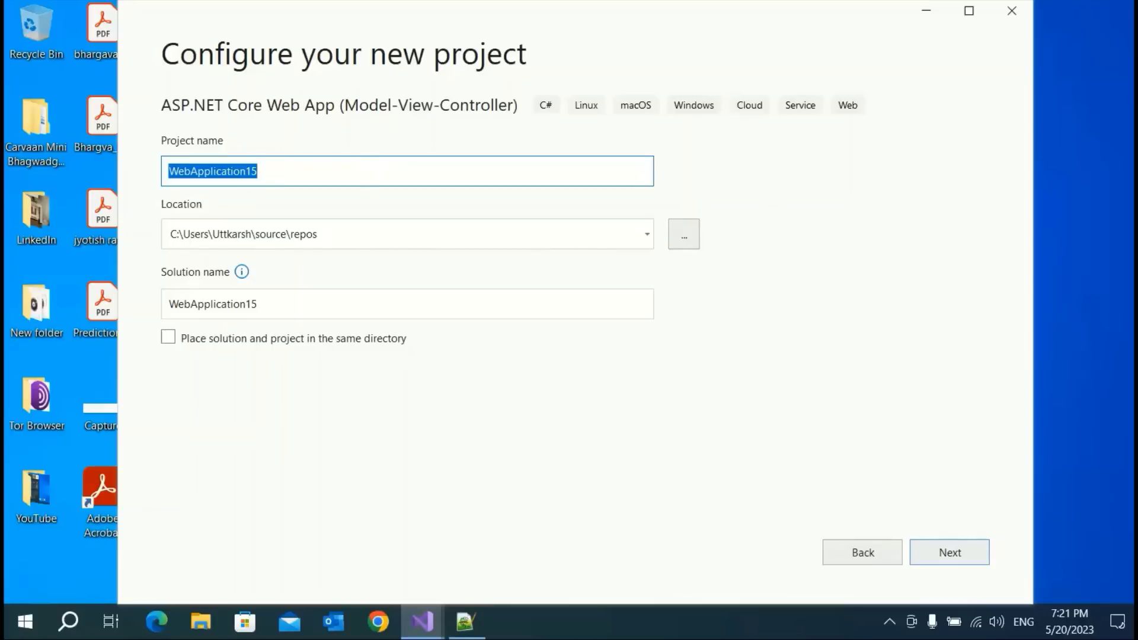
text(Training)
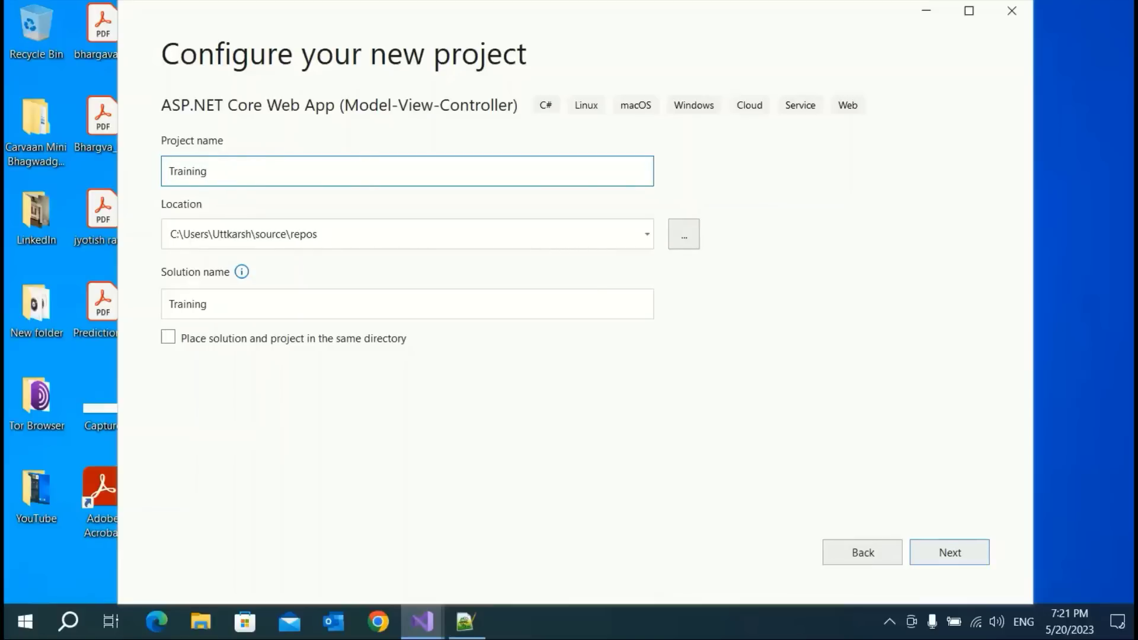
text(ADIntegration)
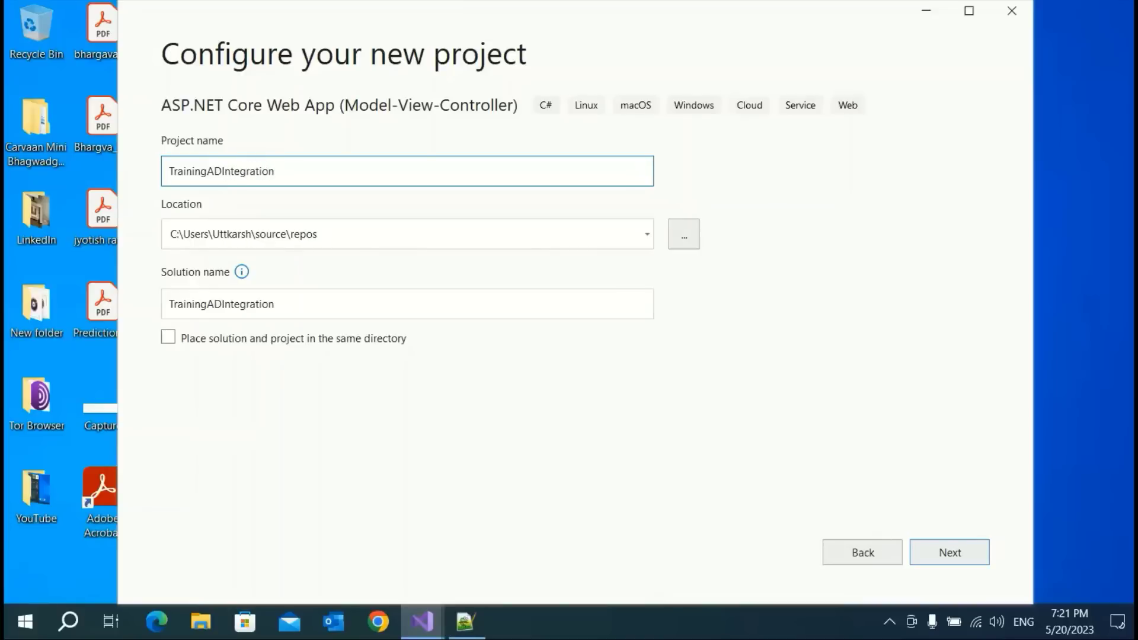
click(947, 552)
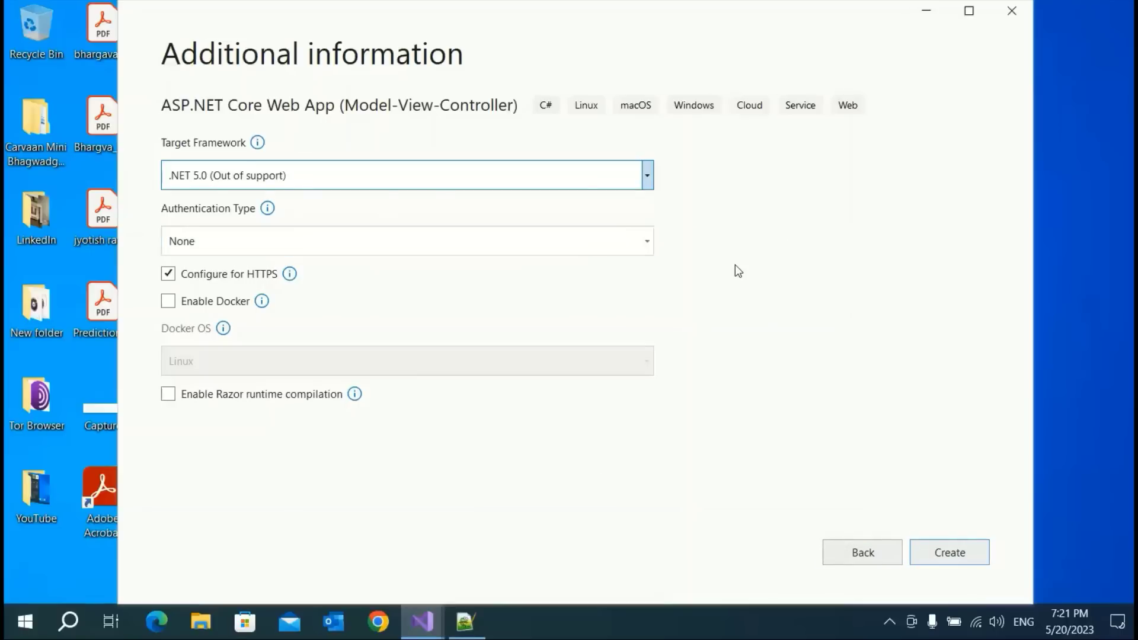
click(948, 554)
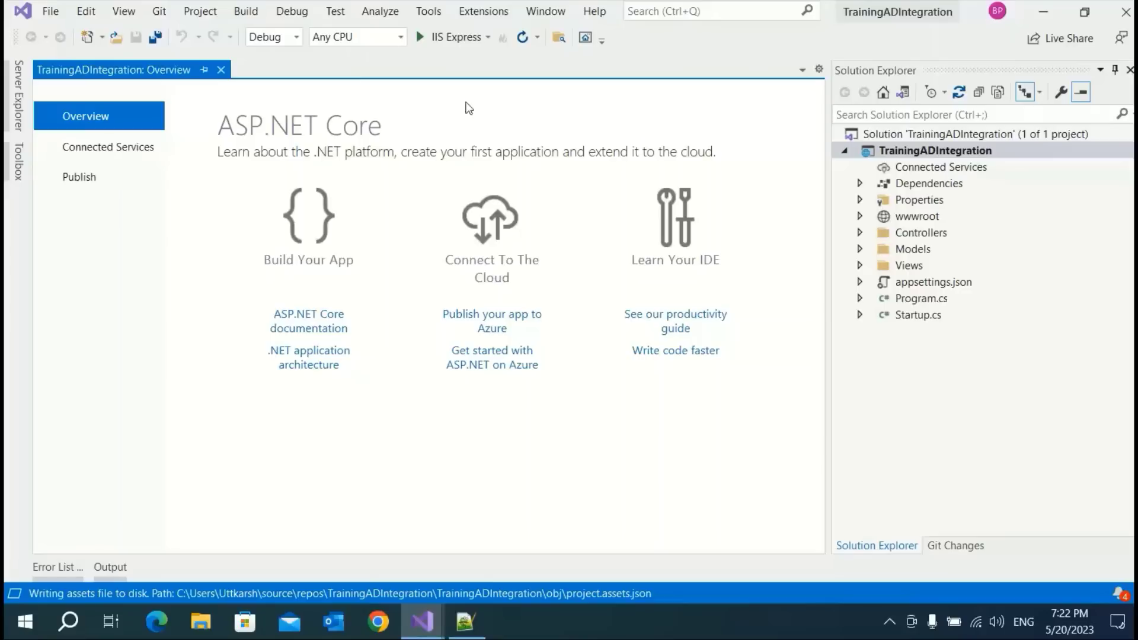
Build TrainingADIntegration and start debugging it under IIS Express
click(446, 36)
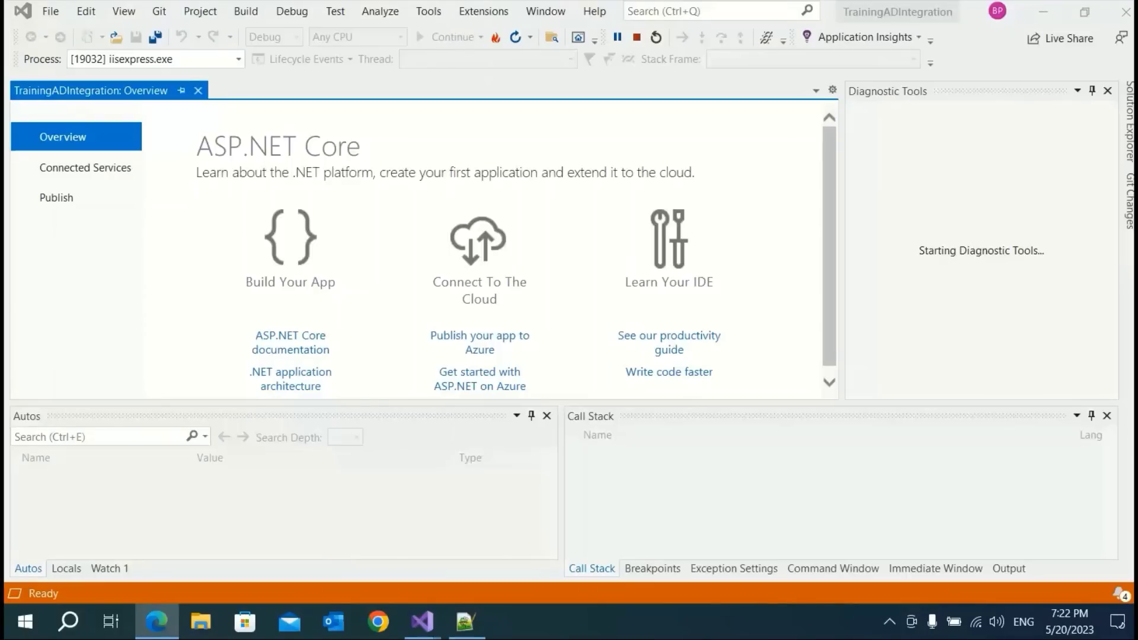
Maximize Edge to view the Welcome page at localhost:44370, then stop debugging with Shift+F5
drag(772, 325, 434, 191)
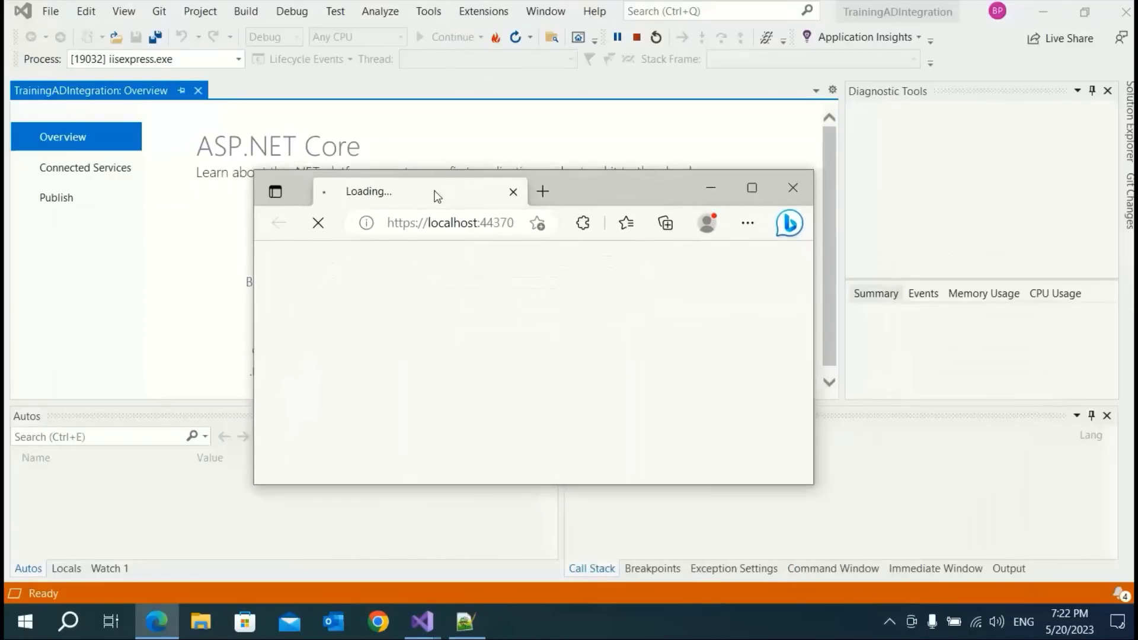
click(753, 189)
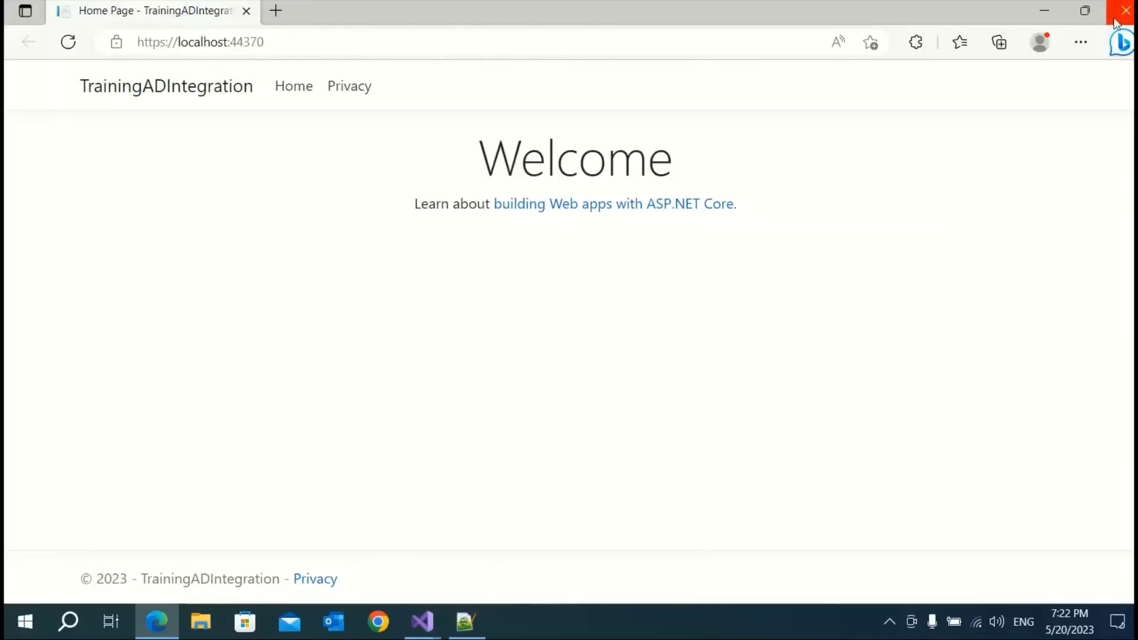
key(alt+Tab)
key(shift+F5)
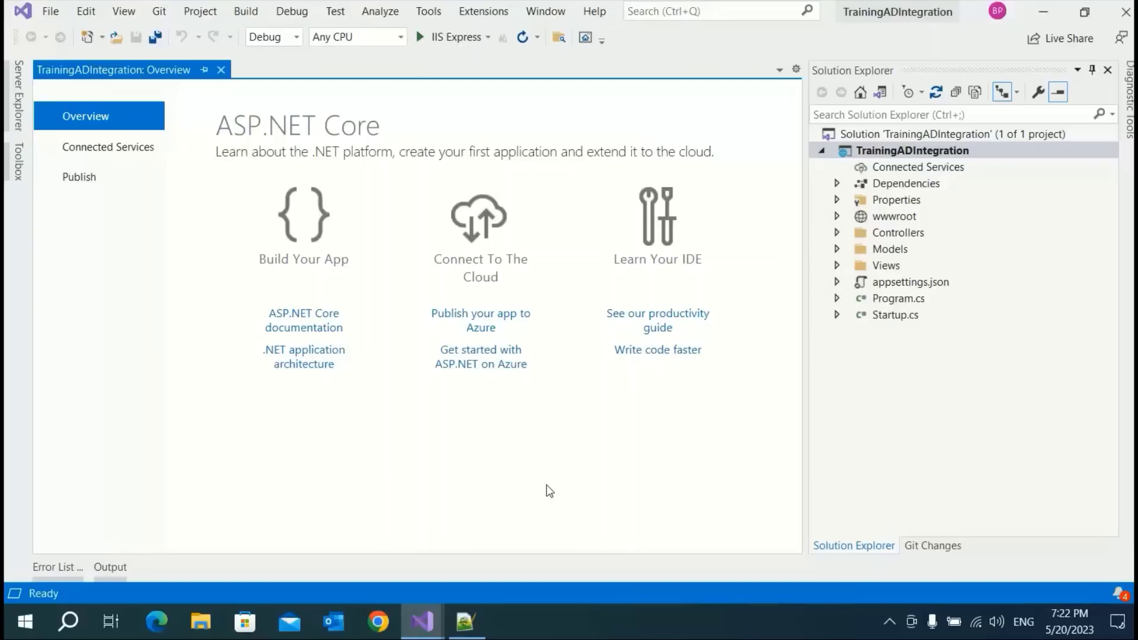
Browse to portal.azure.com in Edge and pick the personal Microsoft account to sign in
click(166, 634)
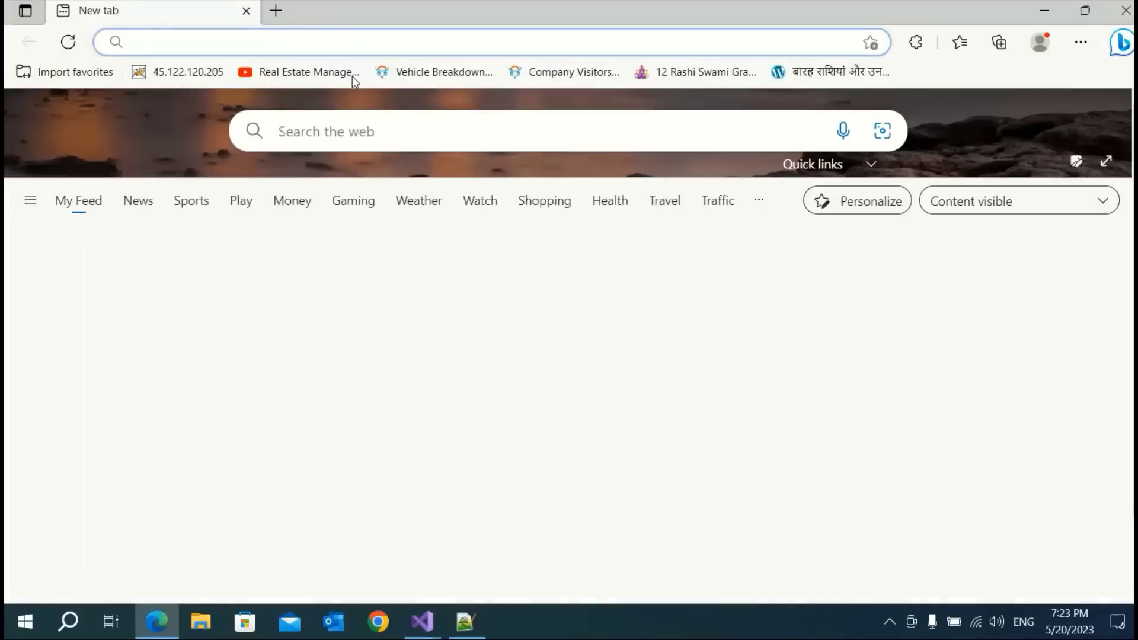
text(po)
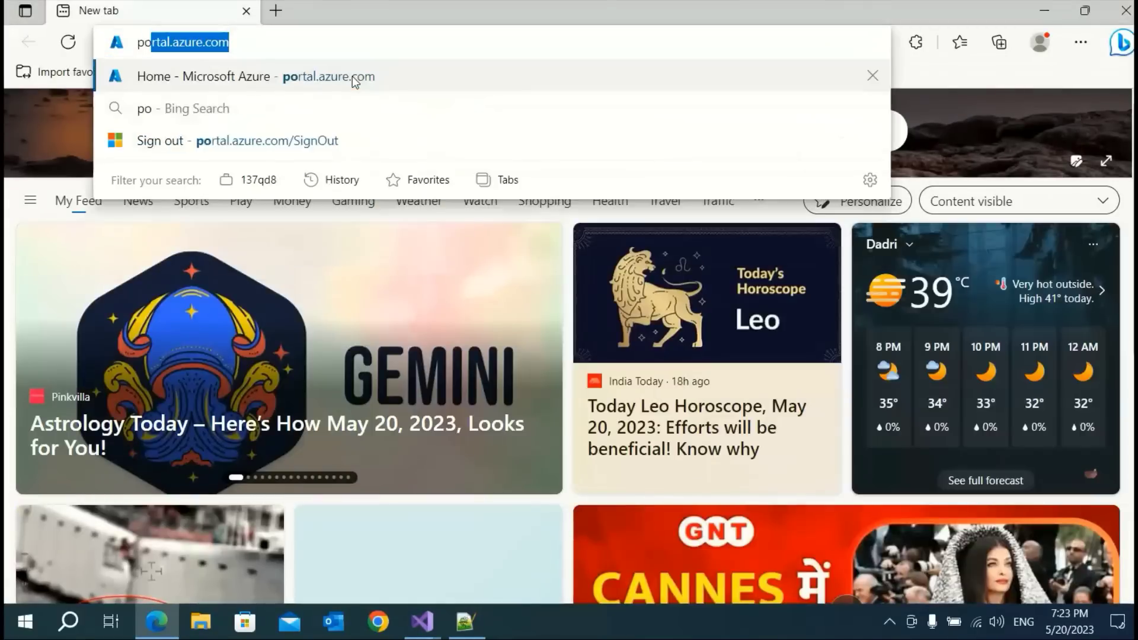
text(r)
key(Return)
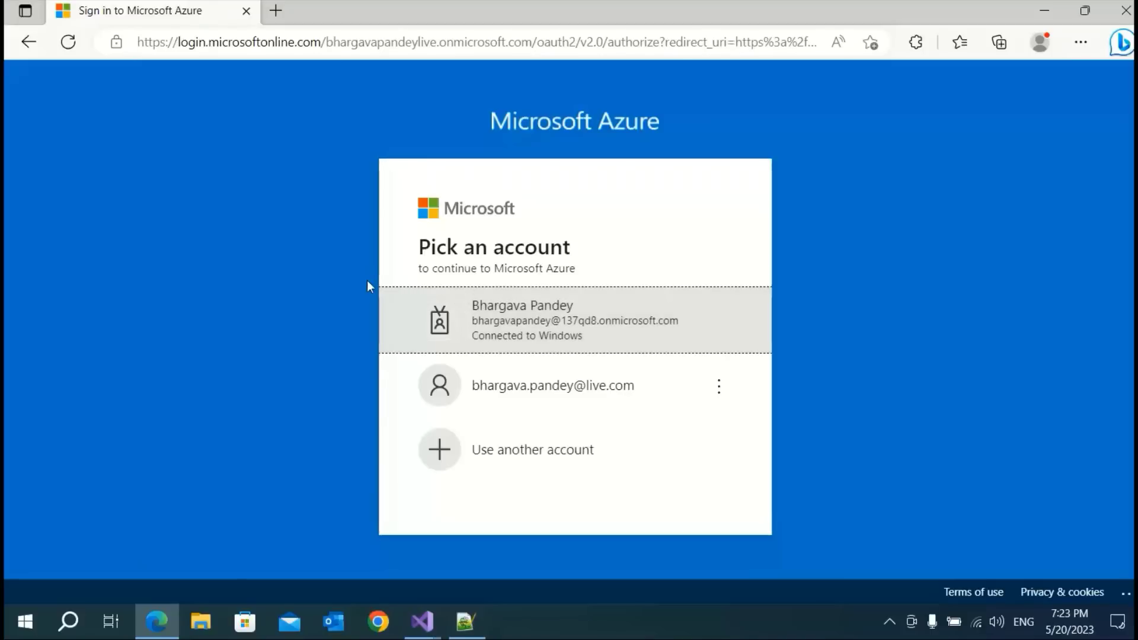
click(545, 393)
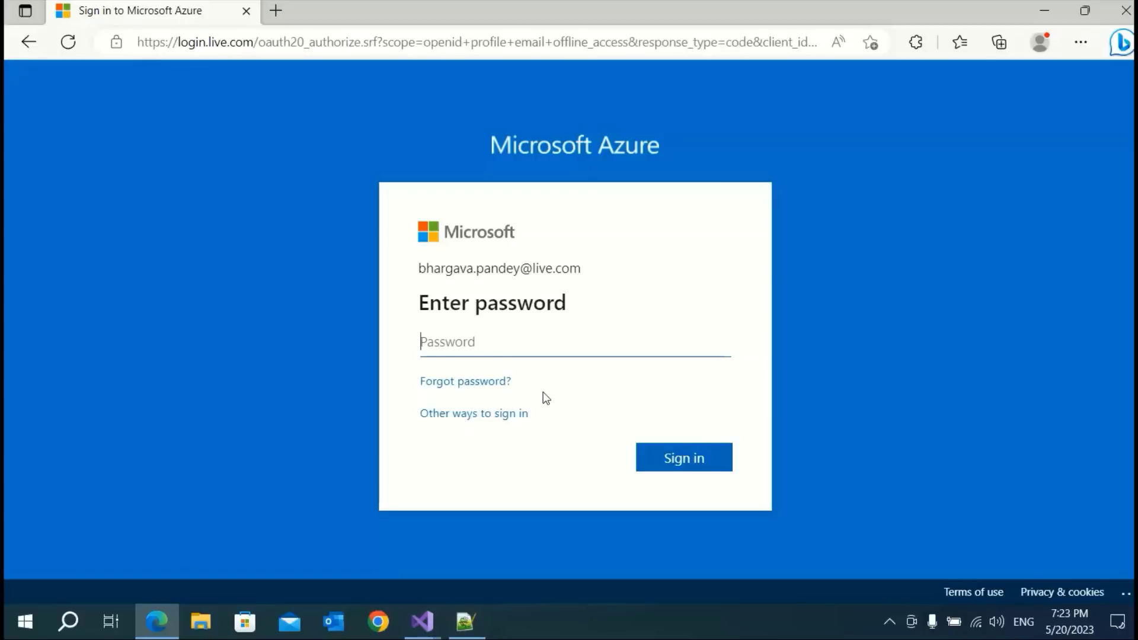
Enter the account password to complete the Azure Portal sign-in
text(•••••)
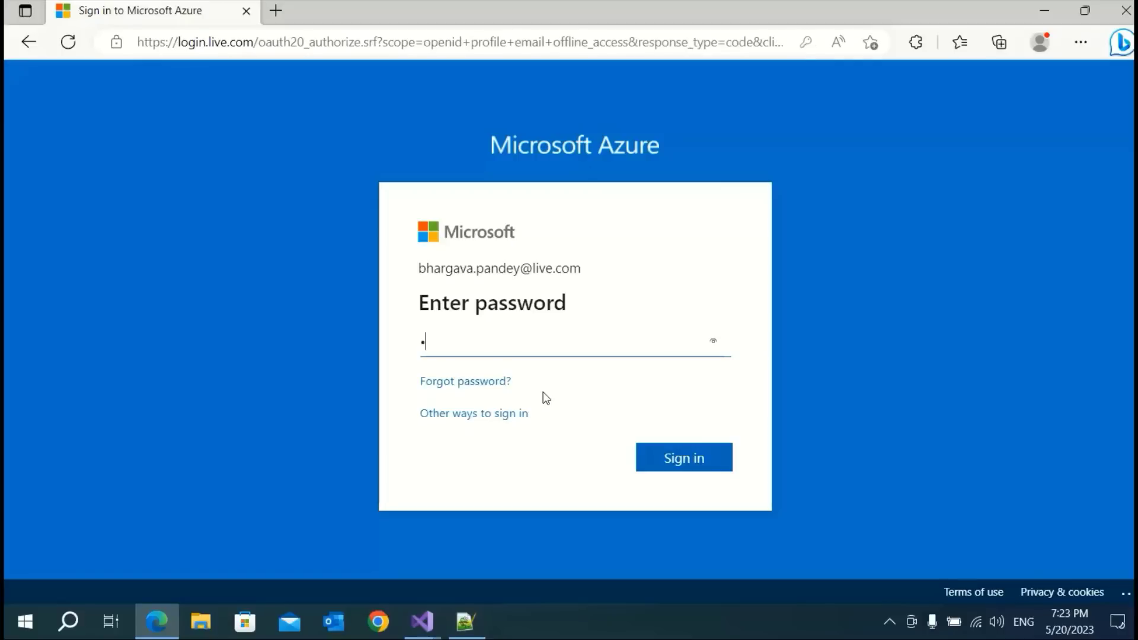
text(•••)
key(Return)
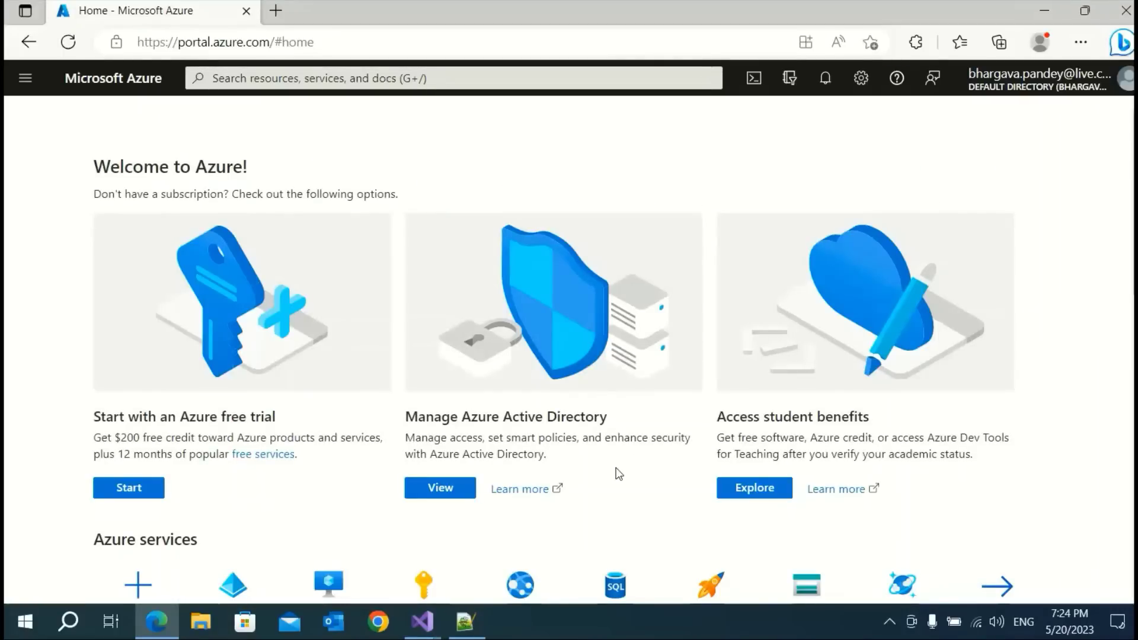
Open Azure Active Directory, review its Azure AD Free license, and list the App registrations
scroll(67, 450, down, 3)
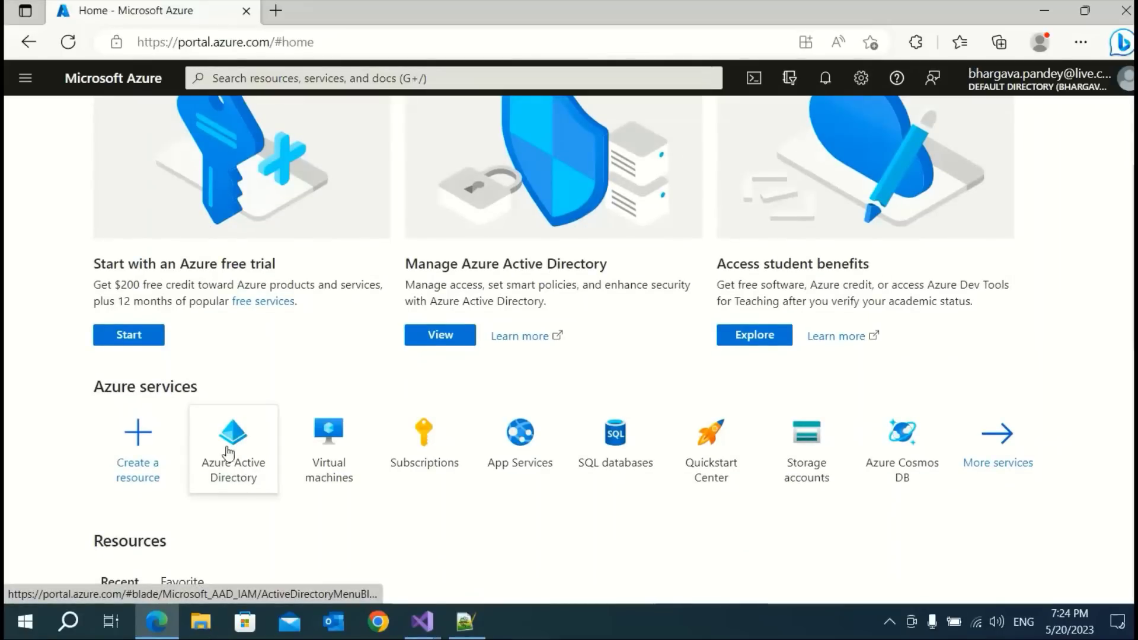
click(231, 455)
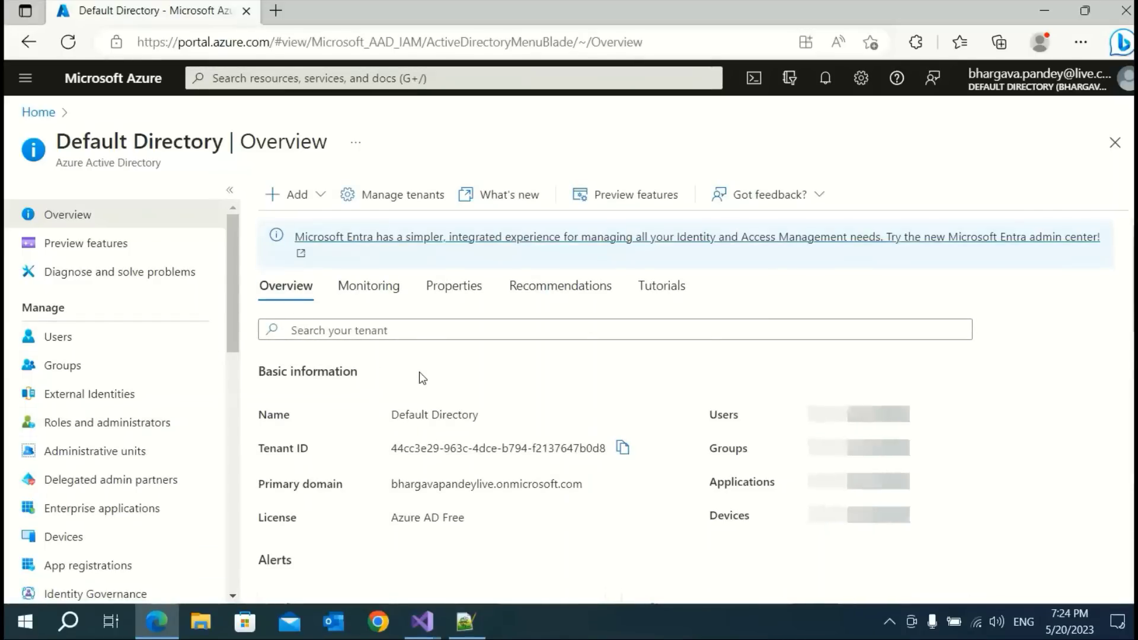
scroll(368, 355, down, 2)
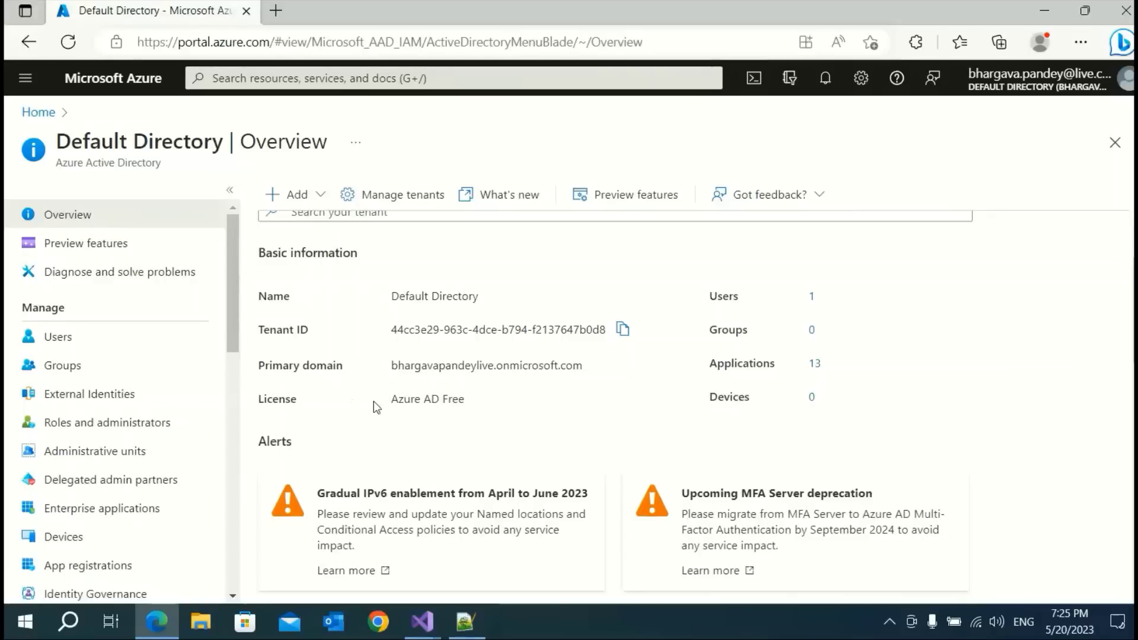
drag(391, 405, 472, 412)
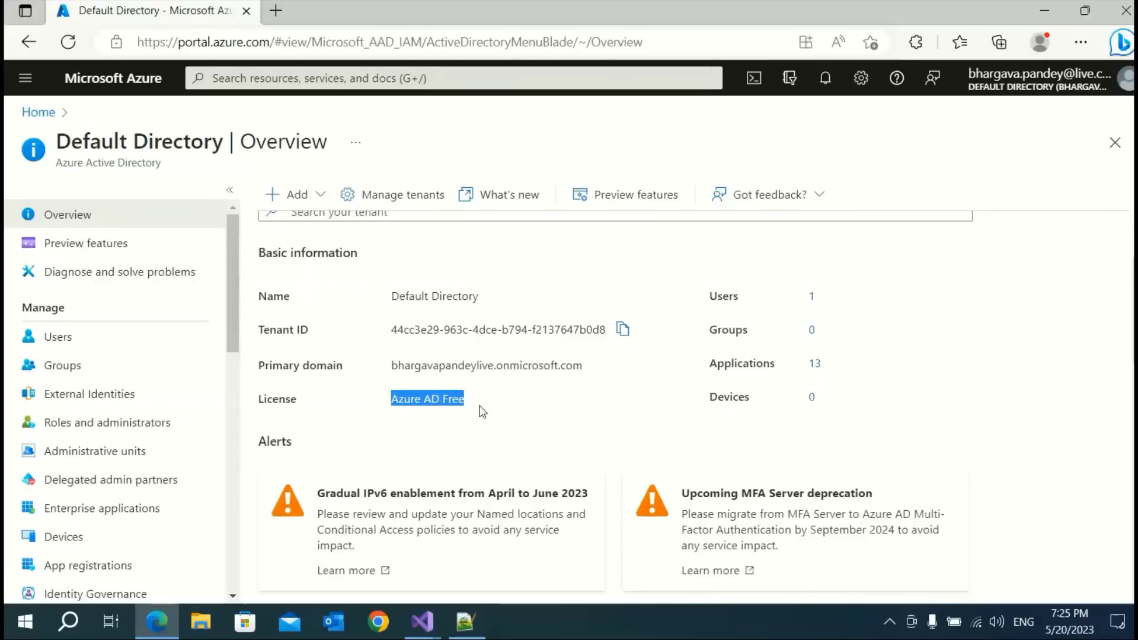
click(502, 406)
scroll(185, 406, down, 1)
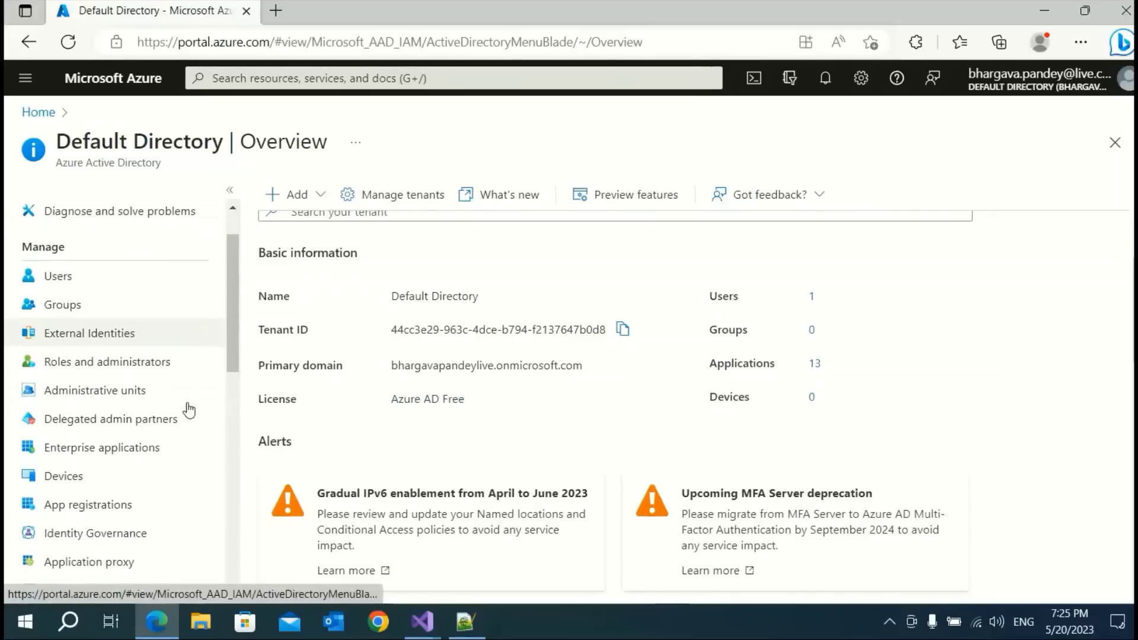
click(93, 515)
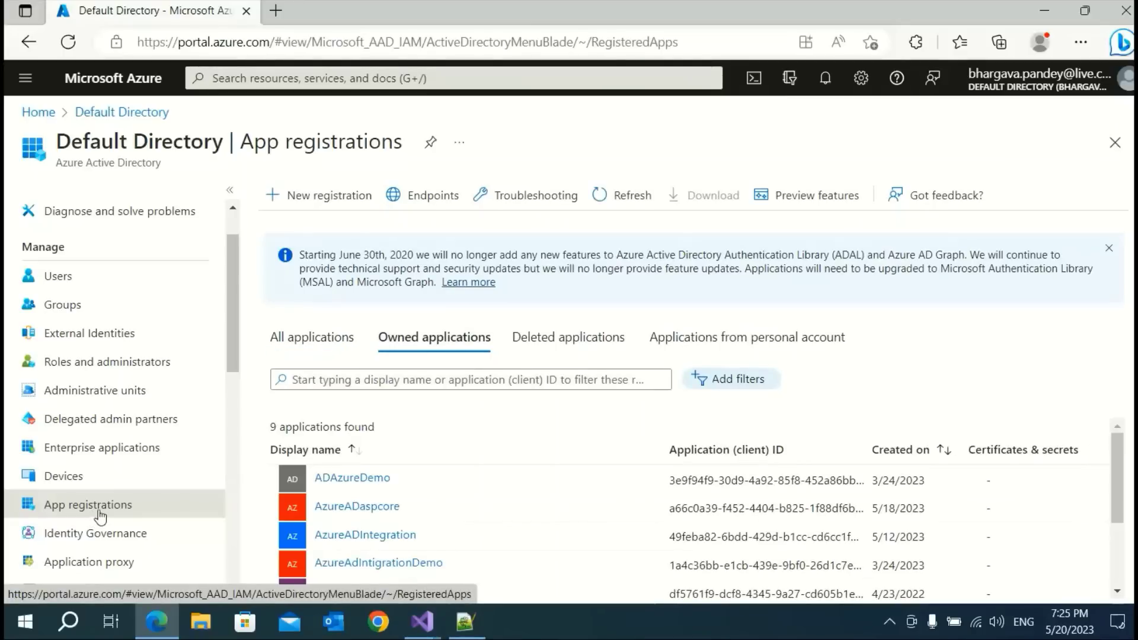
click(322, 197)
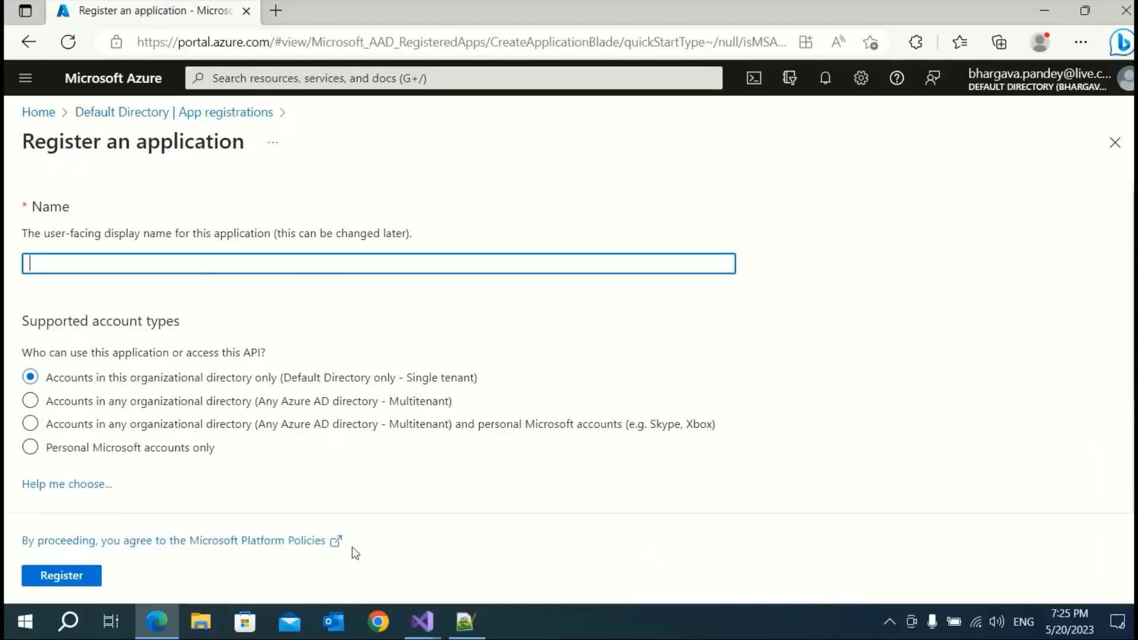
click(423, 621)
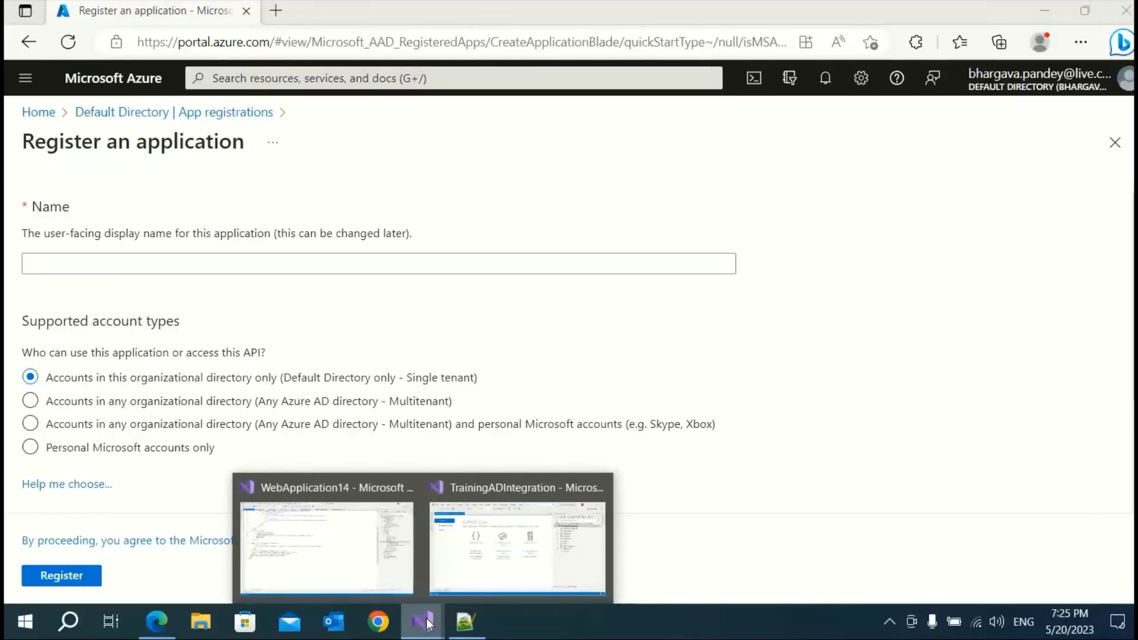
click(96, 268)
click(96, 268)
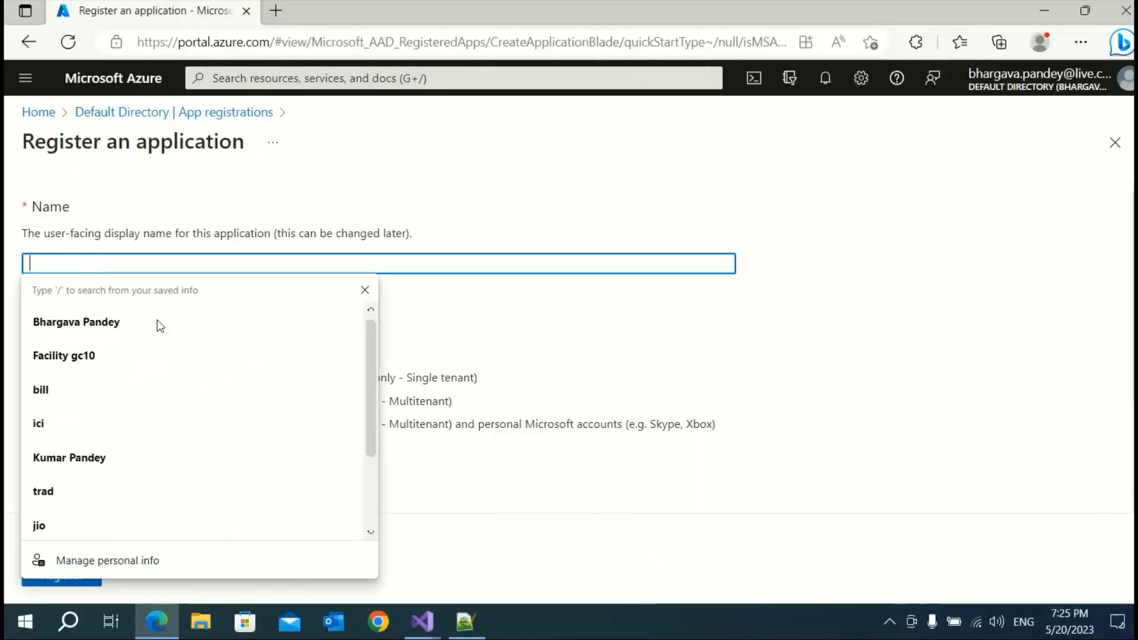
click(423, 621)
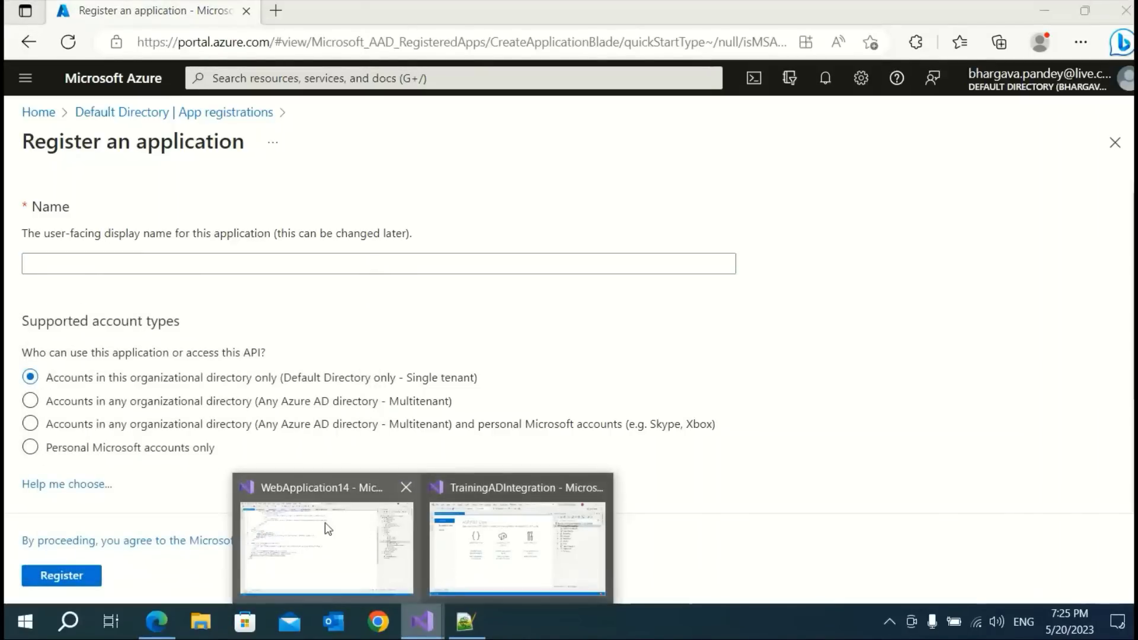
mouse_move(325, 522)
click(474, 539)
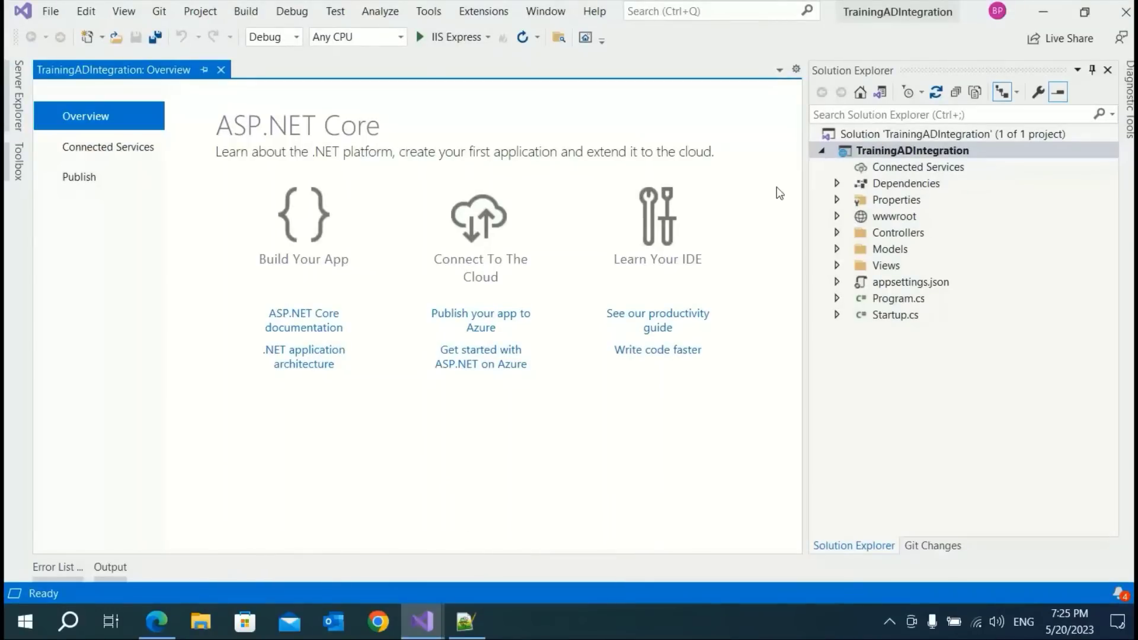
click(899, 152)
right_click(898, 152)
mouse_move(891, 596)
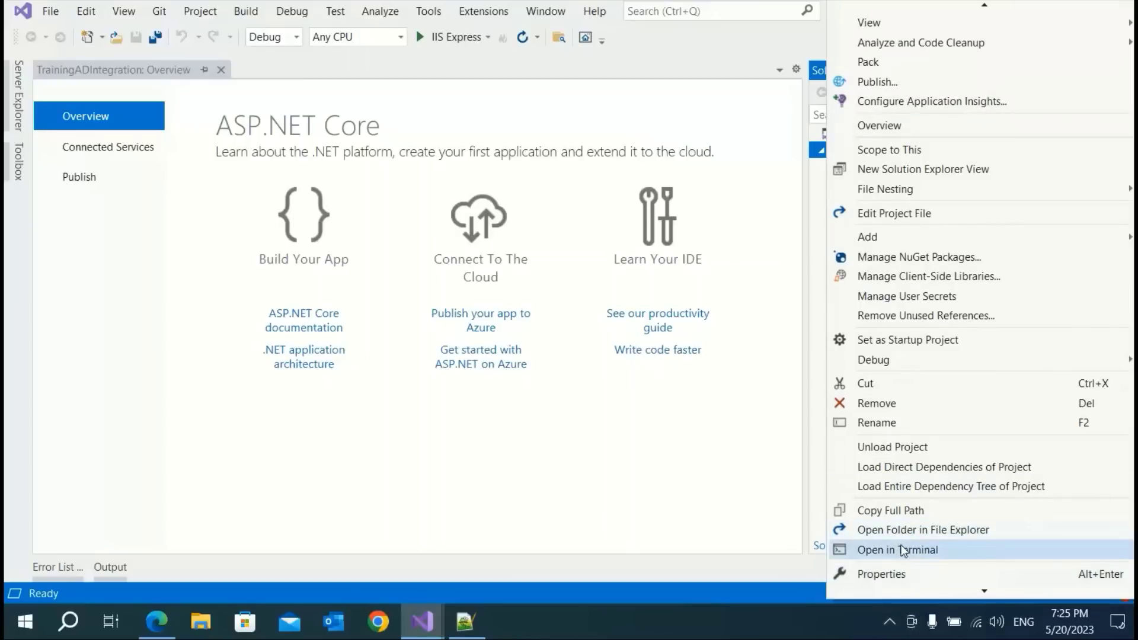
click(535, 452)
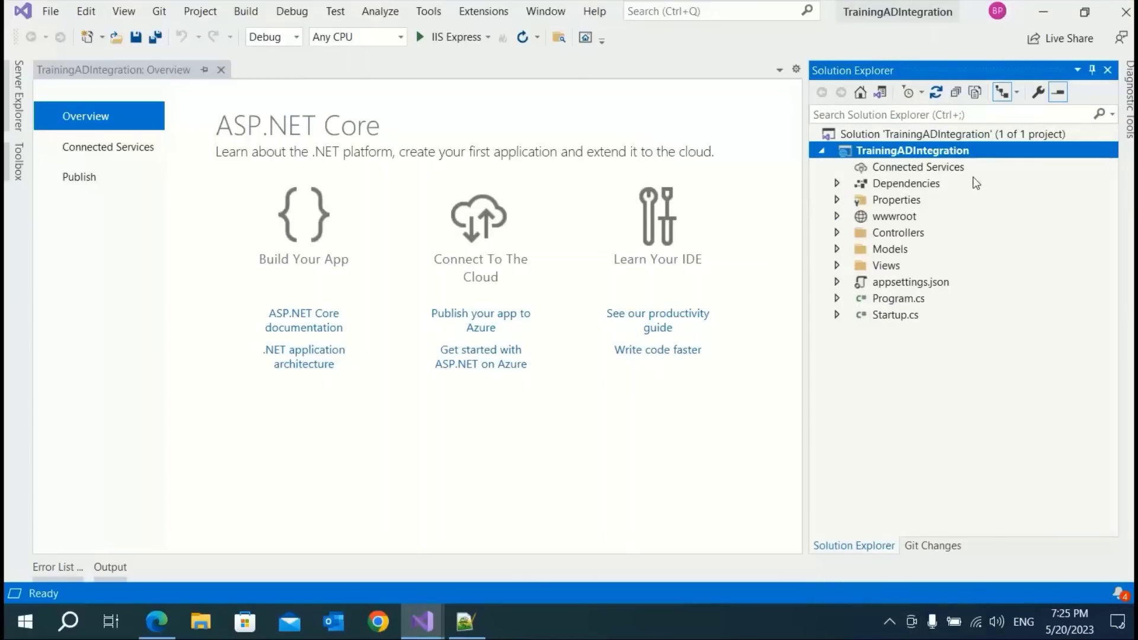
key(alt+Tab)
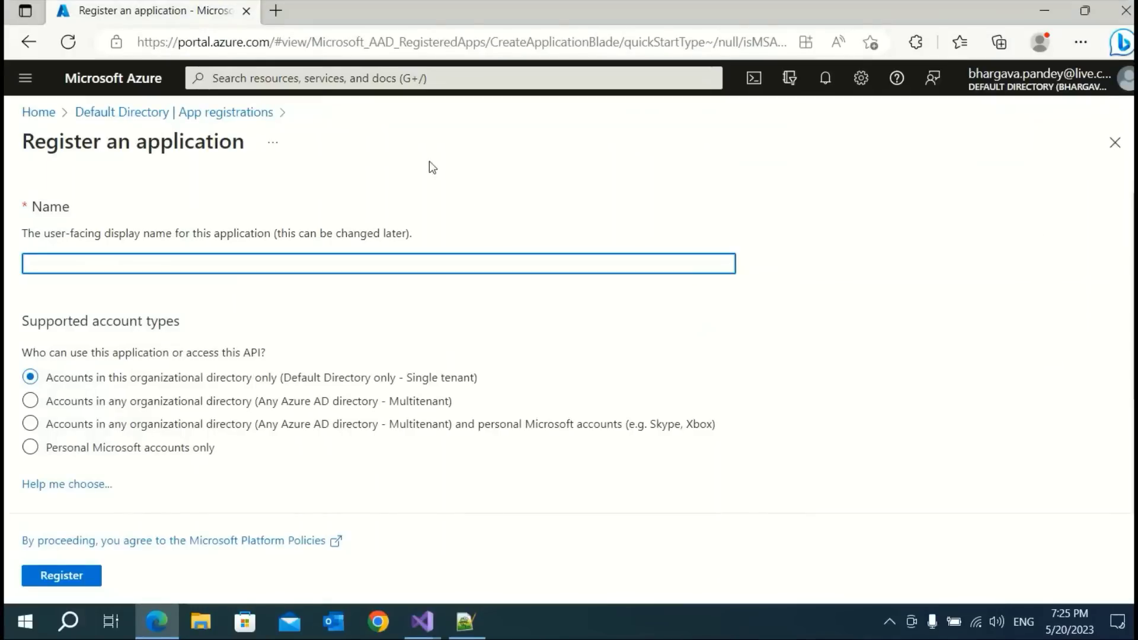
Register 'TrainingAdItegration' for accounts in this organizational directory only
text(TrainingAdItegration)
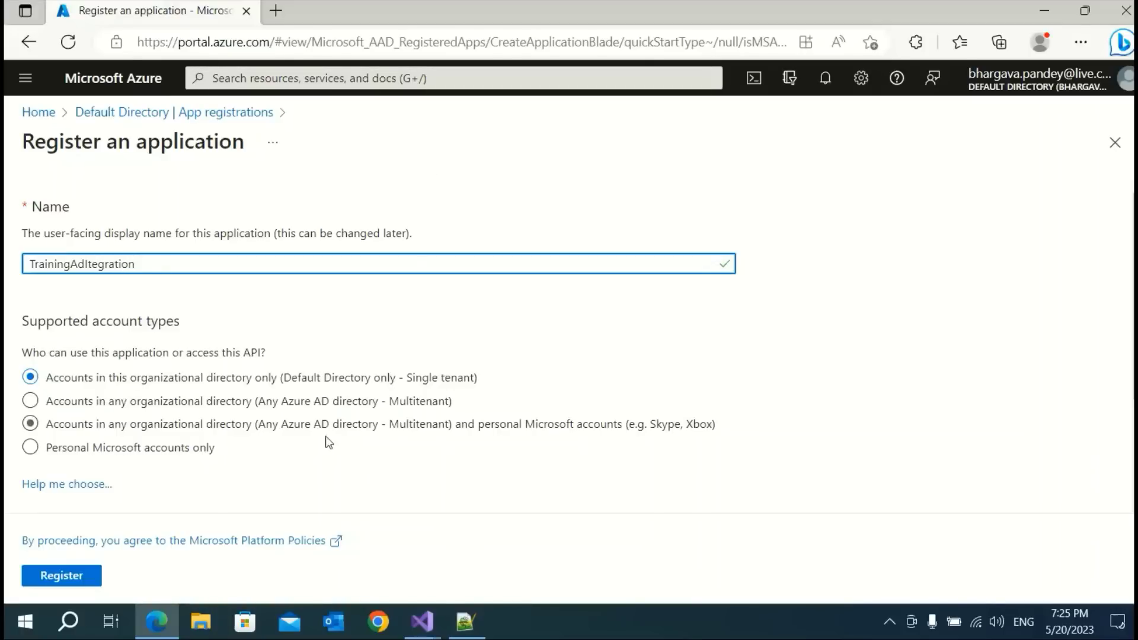
scroll(325, 409, down, 3)
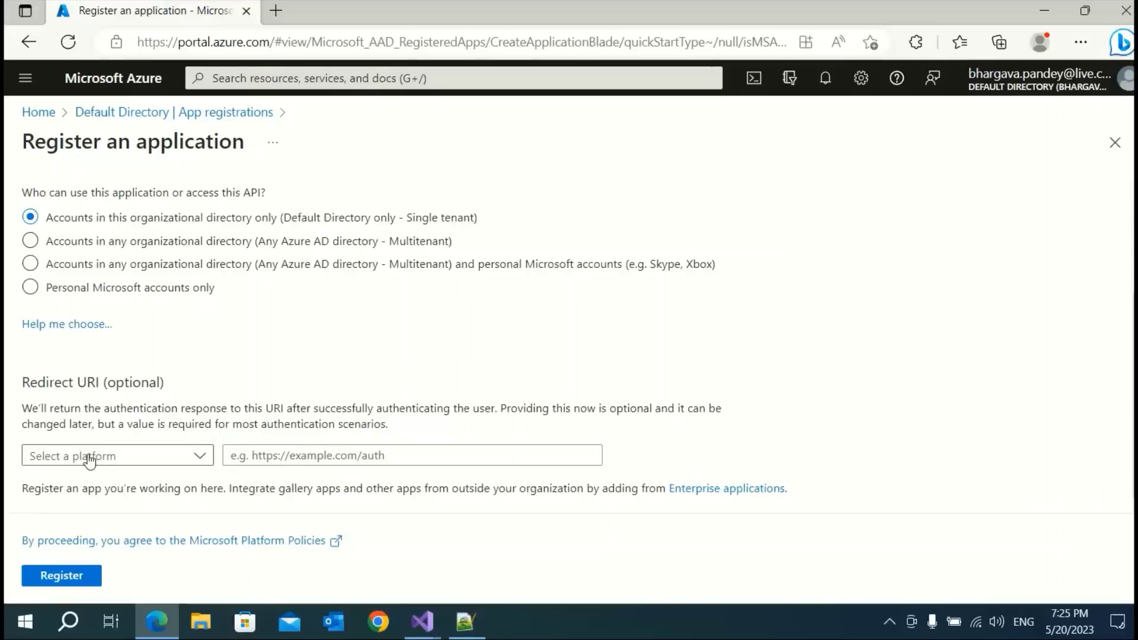
click(67, 582)
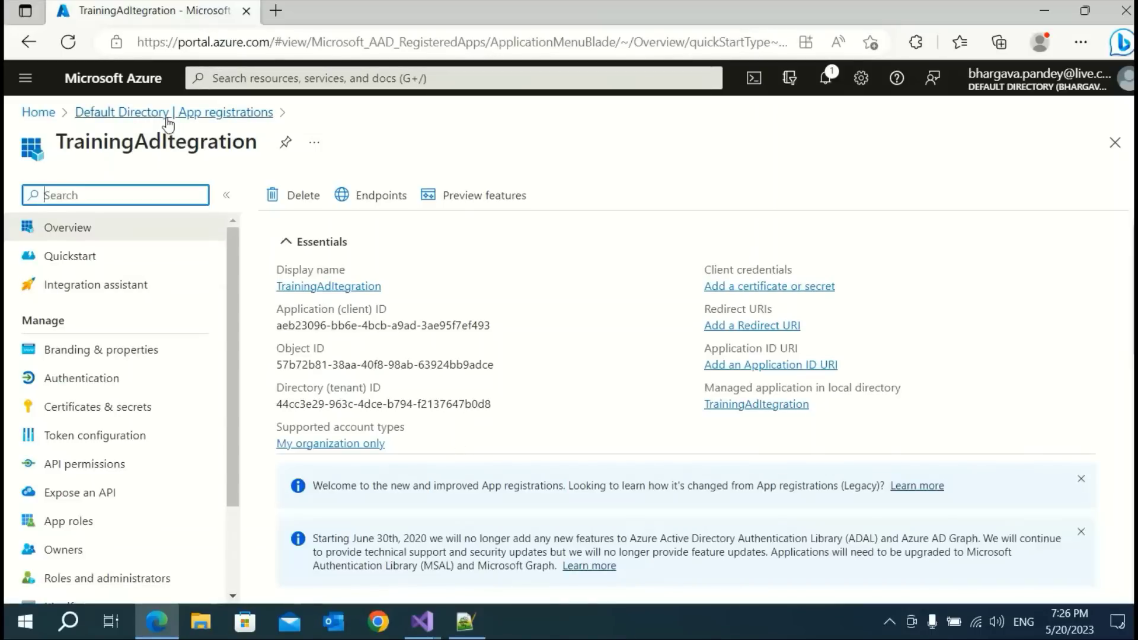
click(129, 121)
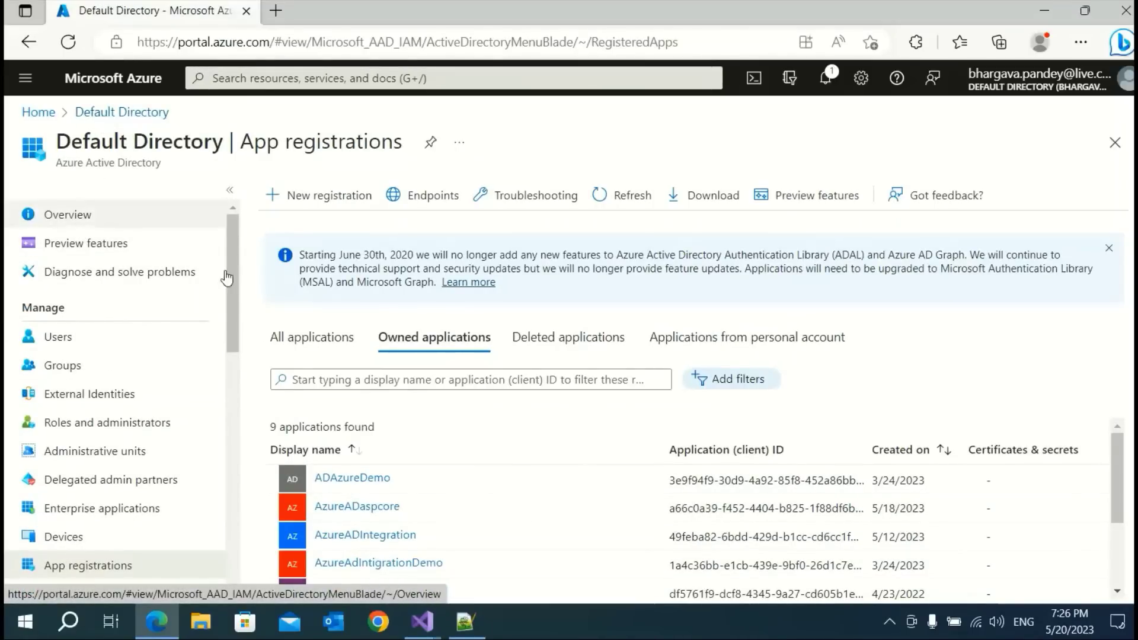
click(37, 113)
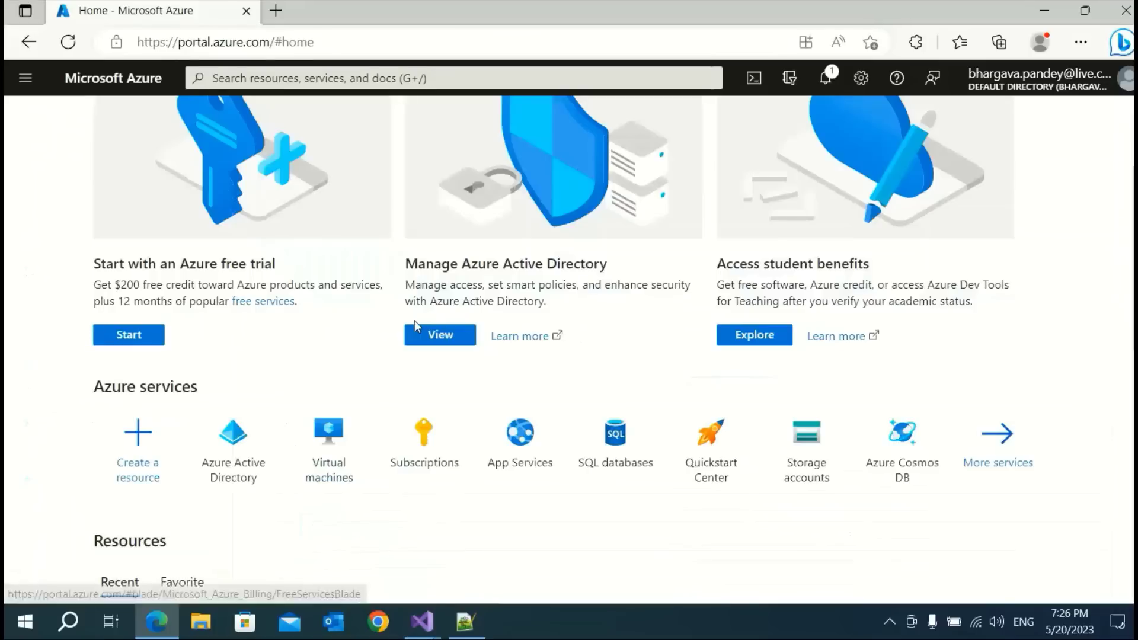
click(235, 461)
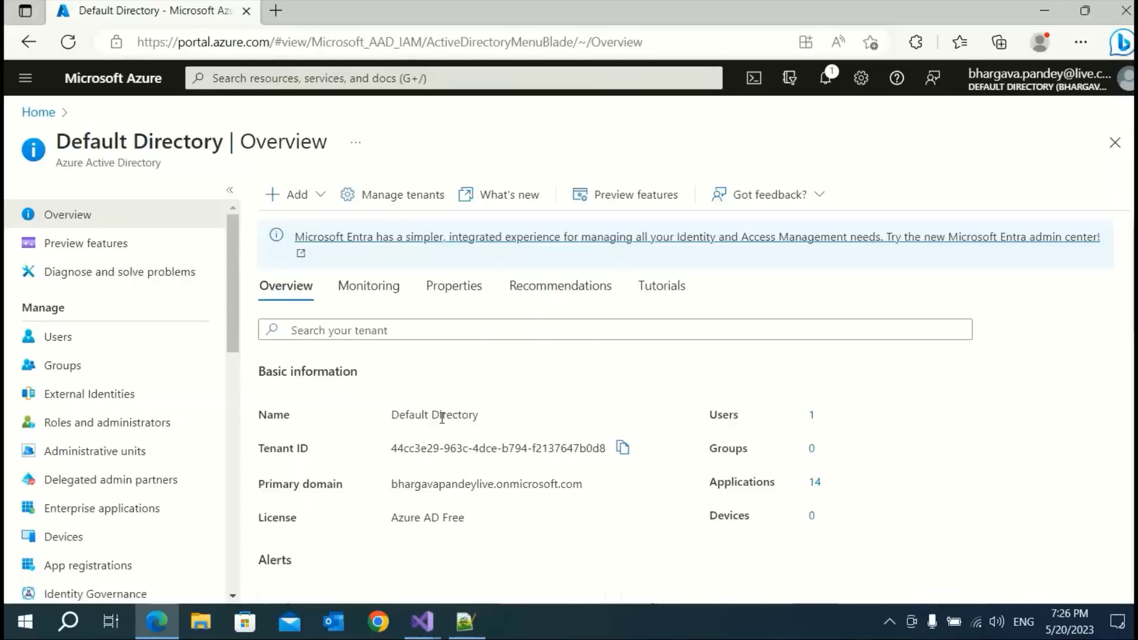
scroll(141, 504, down, 2)
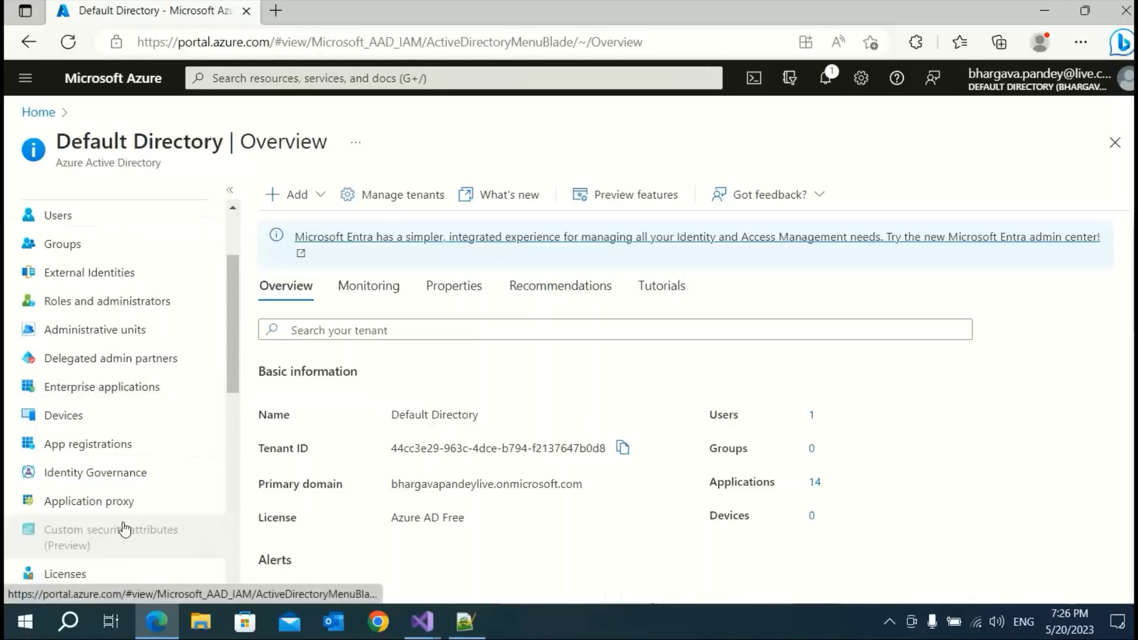
click(86, 445)
scroll(522, 492, down, 3)
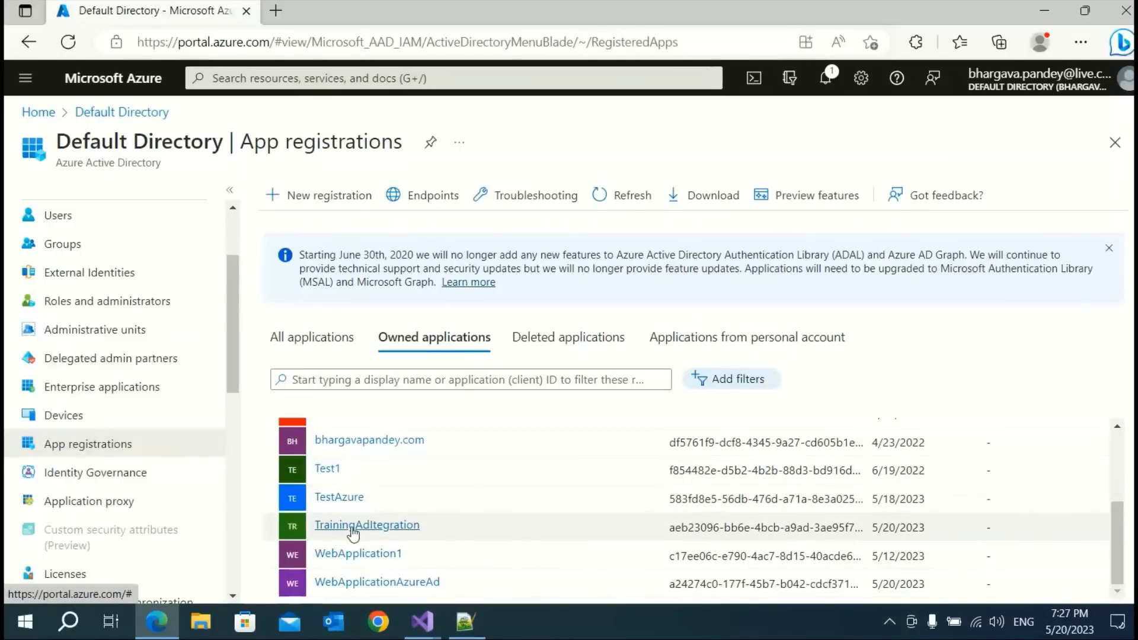
click(350, 528)
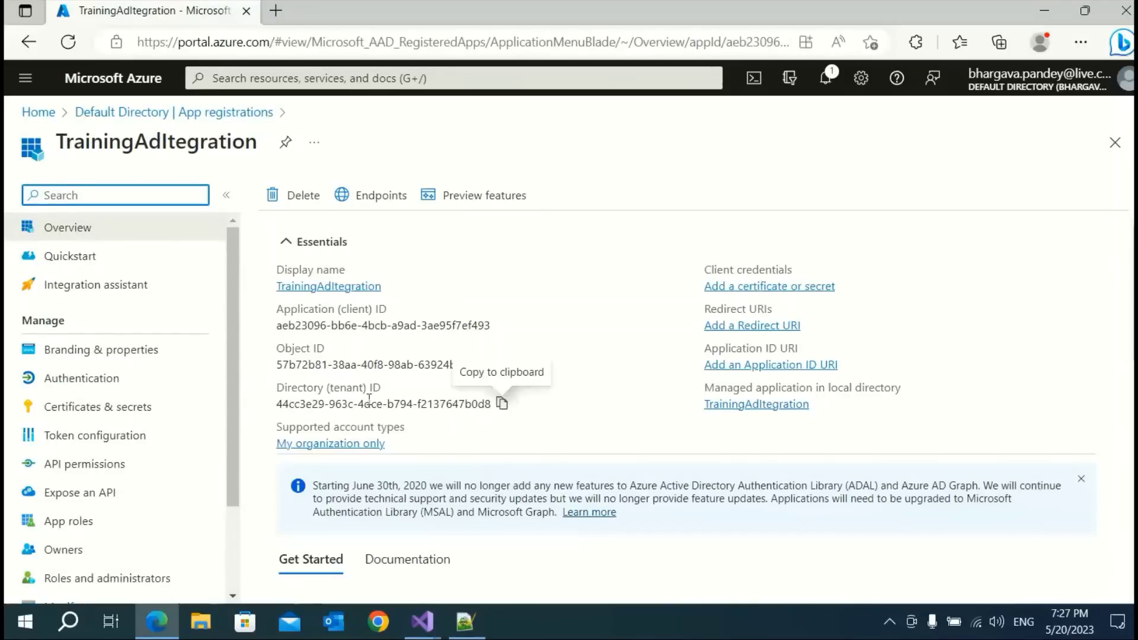
scroll(572, 525, down, 10)
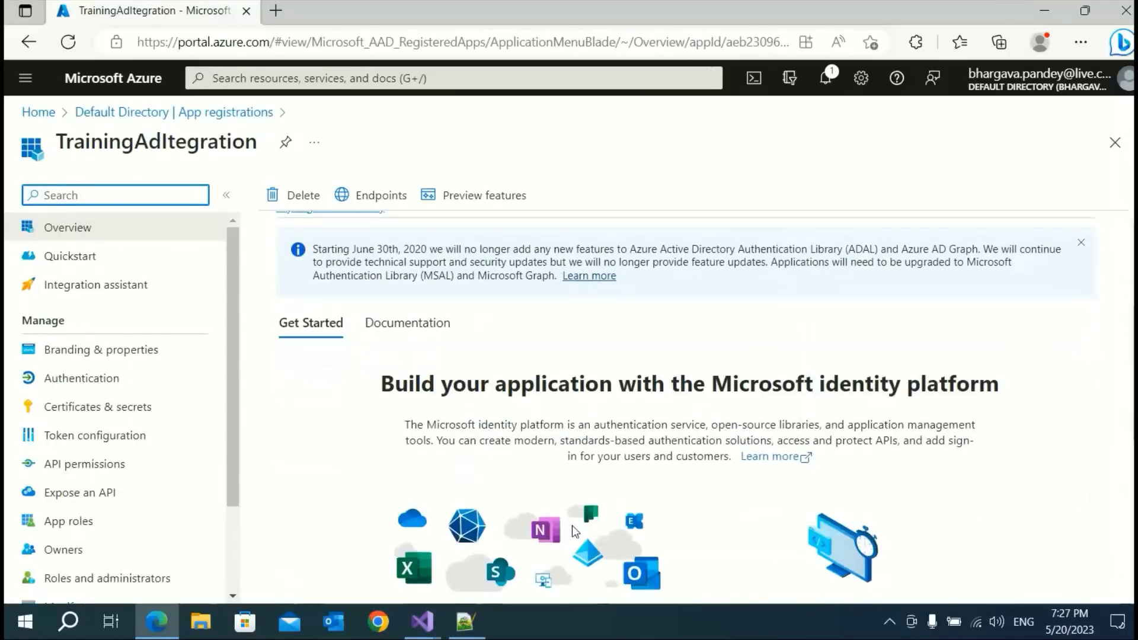
scroll(572, 525, up, 10)
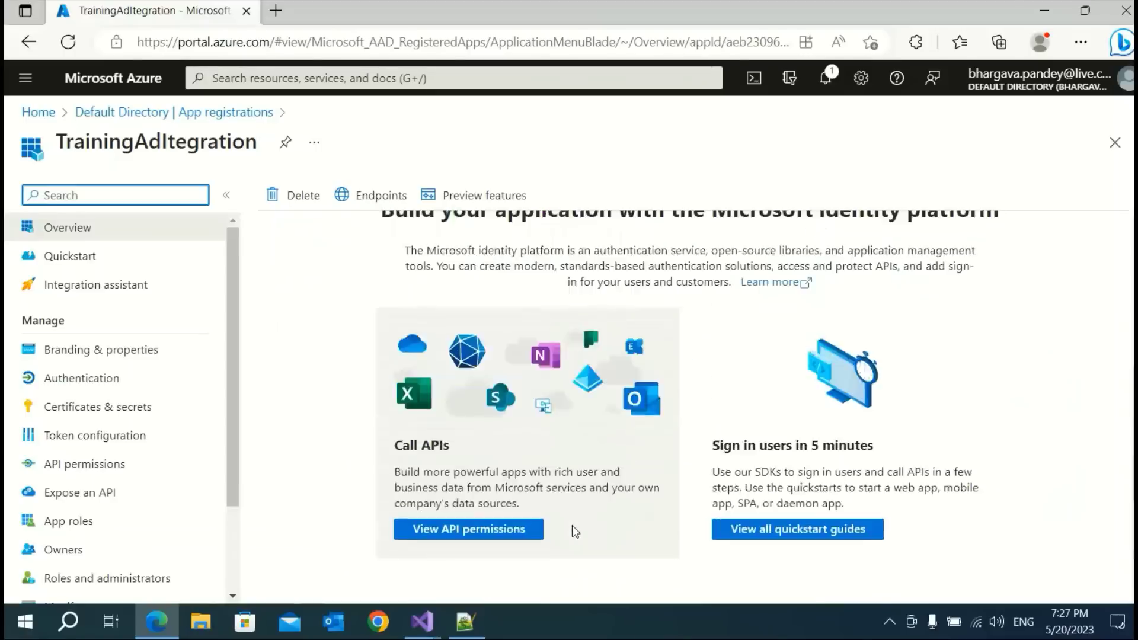
mouse_move(420, 633)
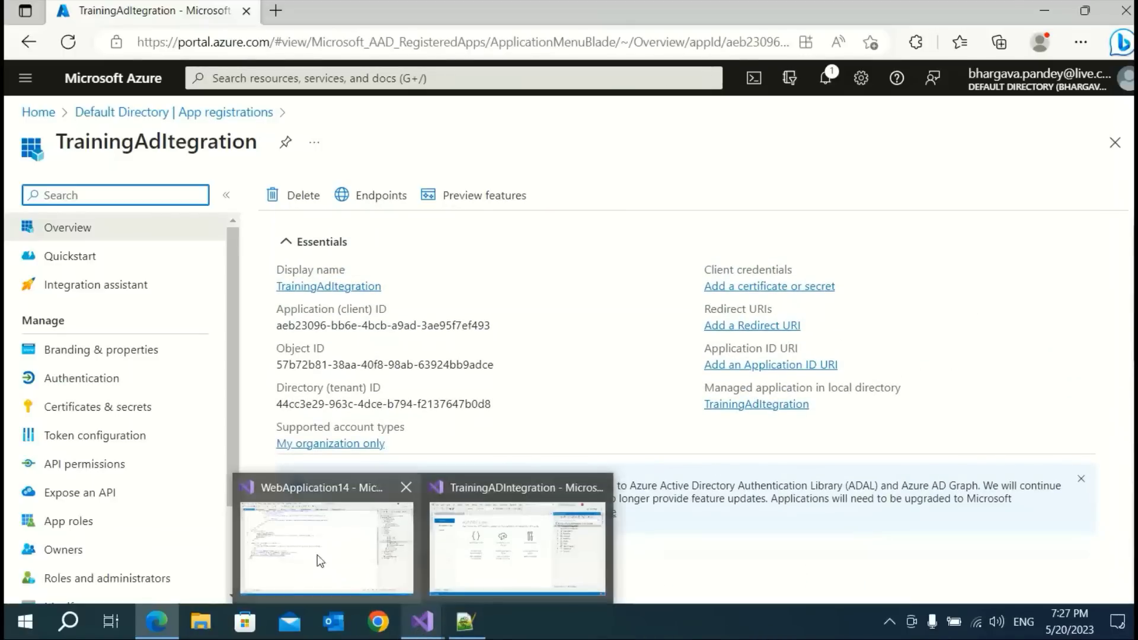
Open the NuGet Package Manager's Browse view for the TrainingADIntegration project
click(482, 528)
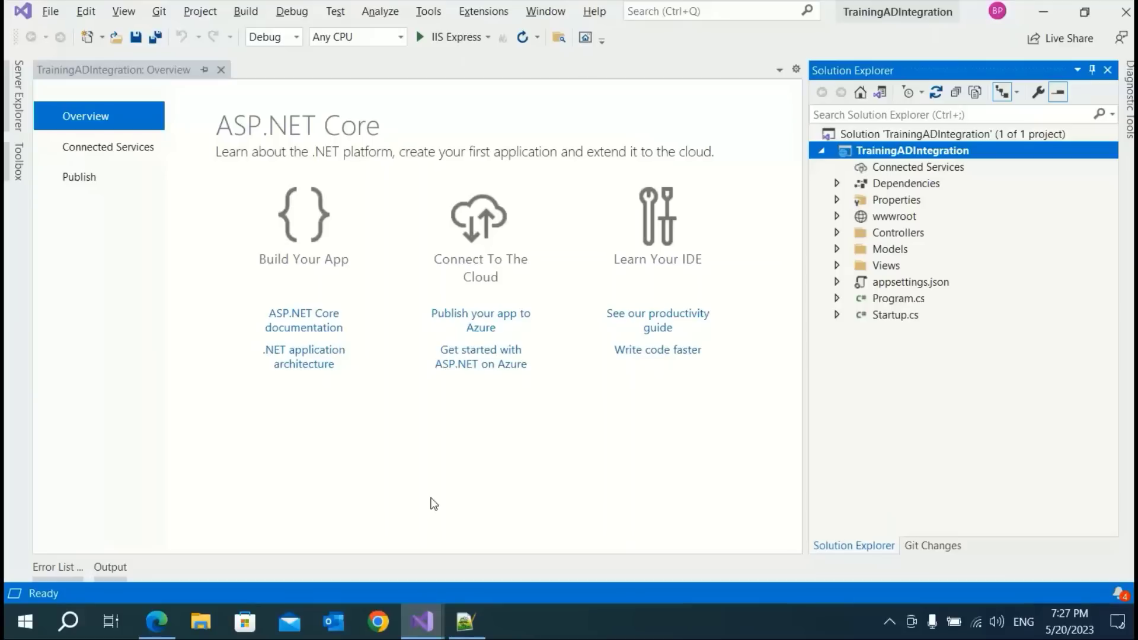
right_click(867, 151)
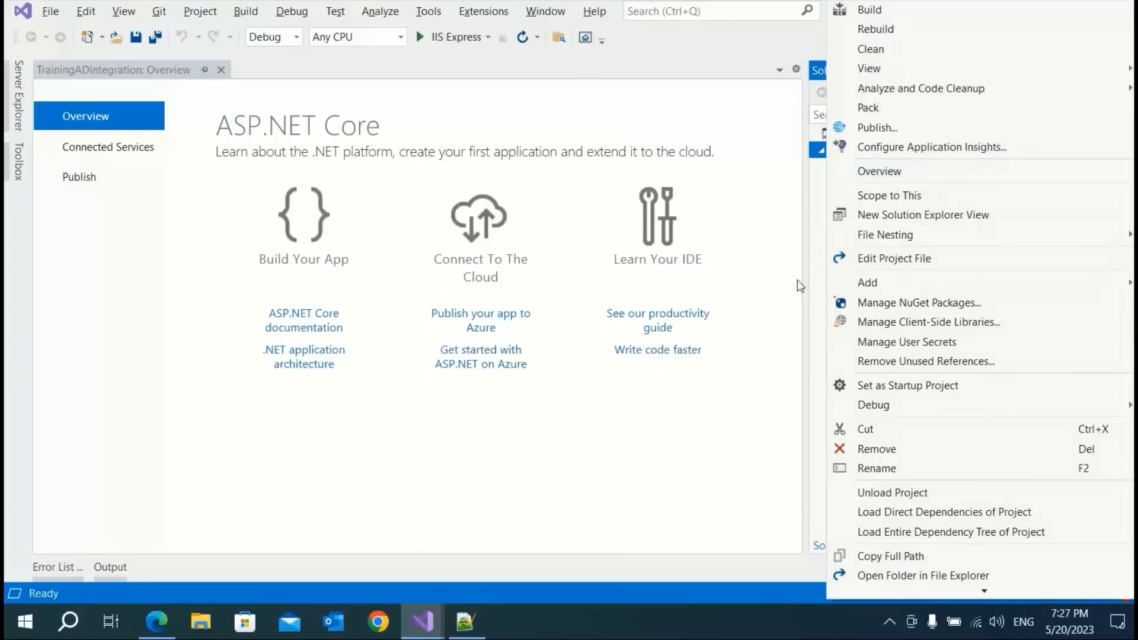
click(895, 304)
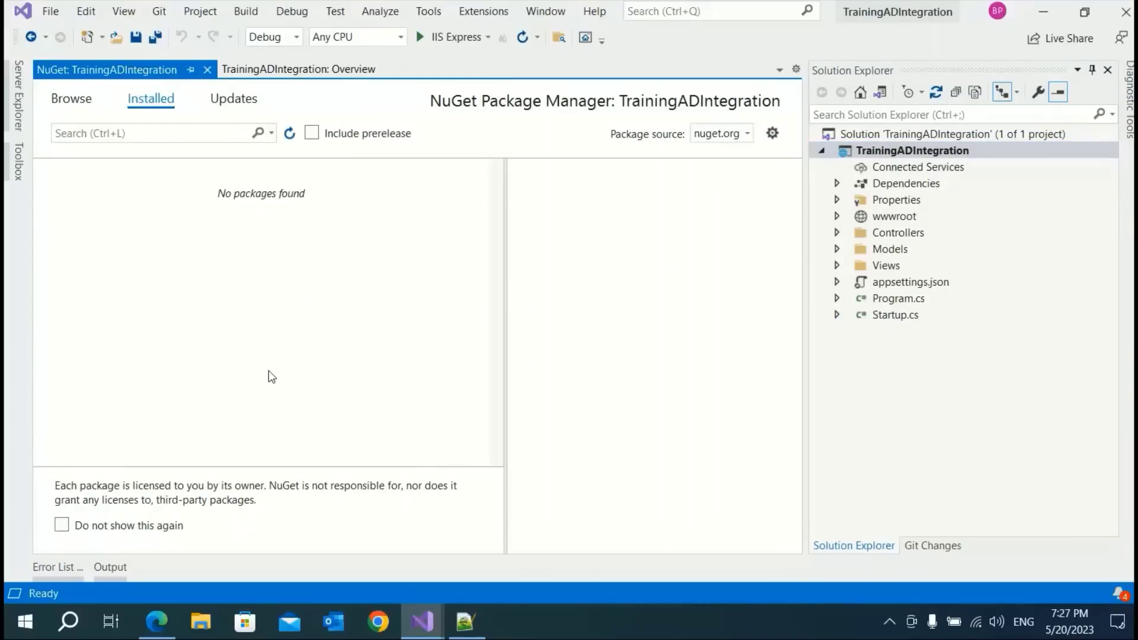
click(70, 101)
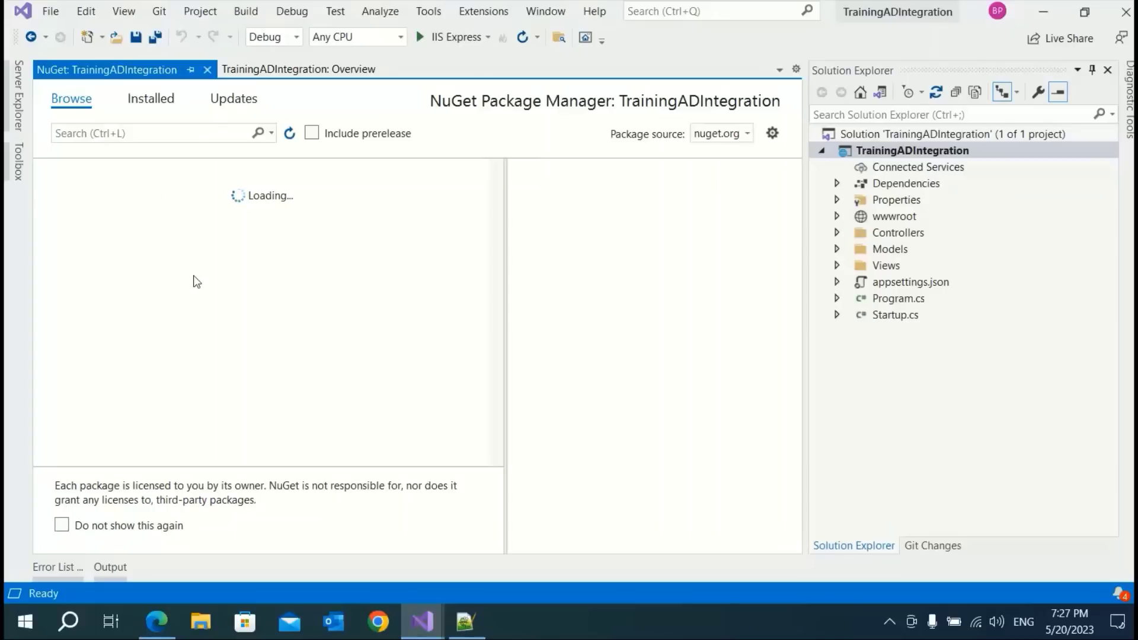
Install Microsoft.Identity.Web 2.11.0, accepting the license, and review the installation output
click(270, 133)
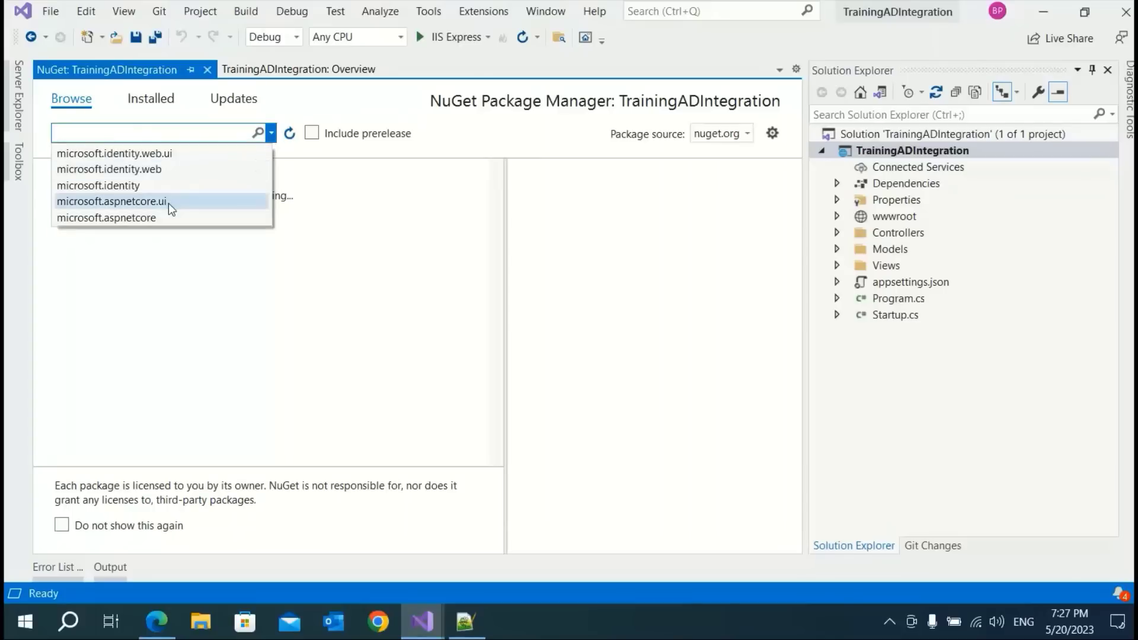
click(156, 170)
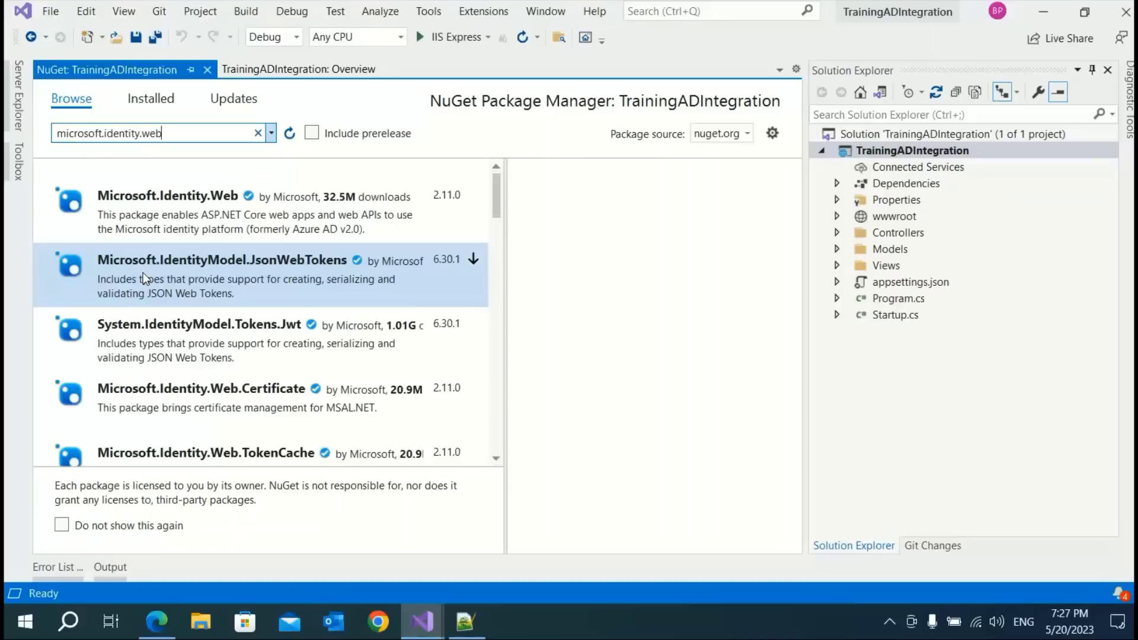
click(182, 207)
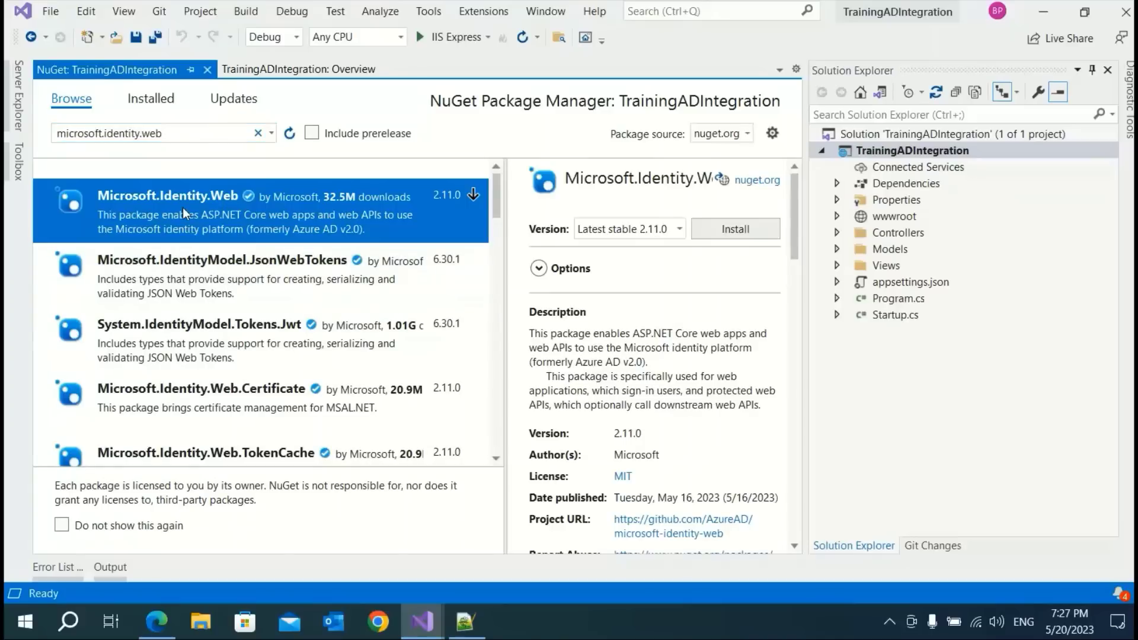
click(727, 233)
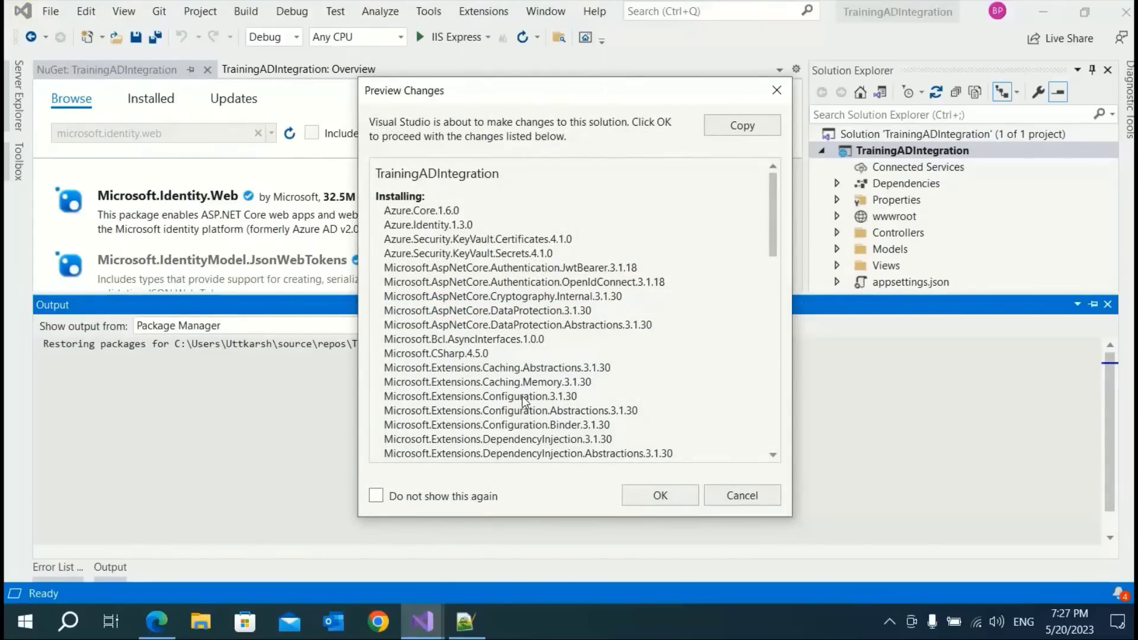
click(645, 498)
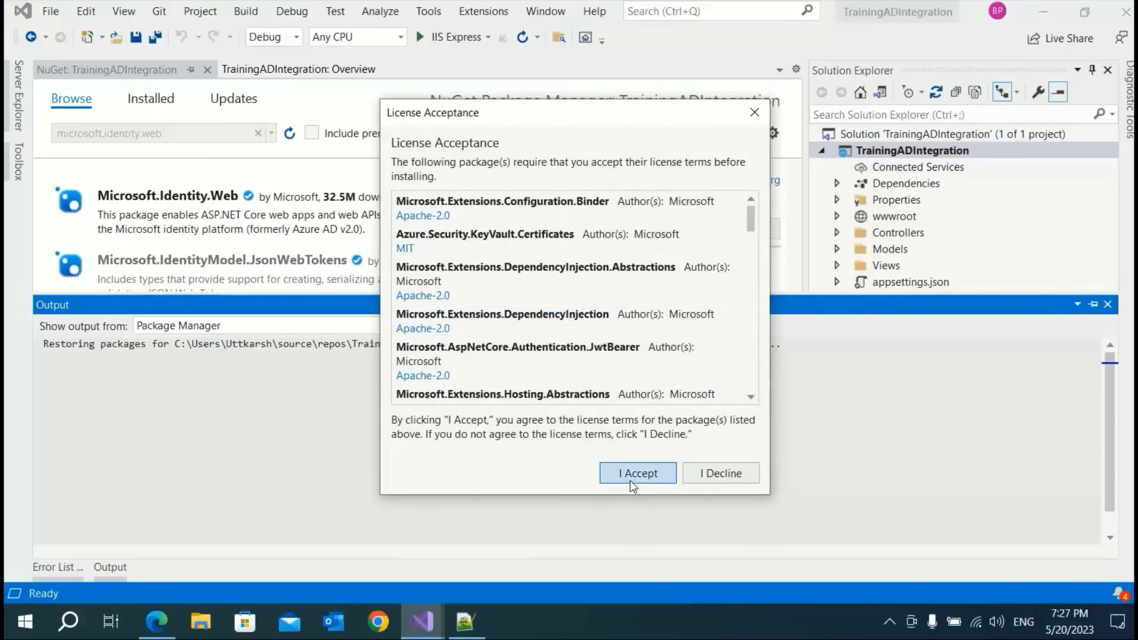
click(638, 479)
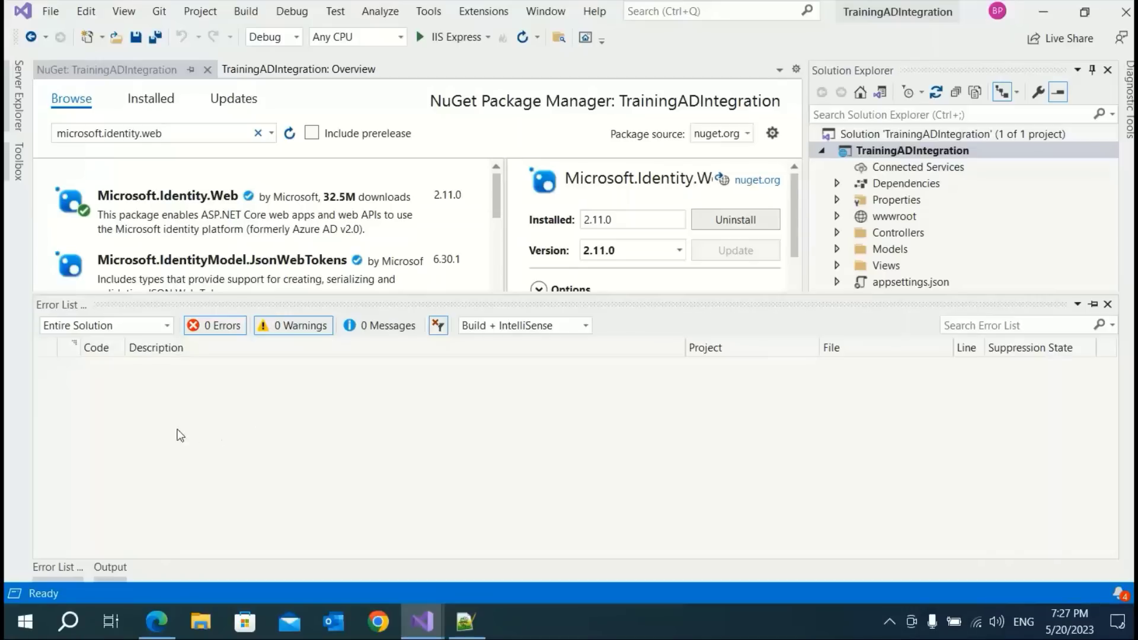
click(109, 567)
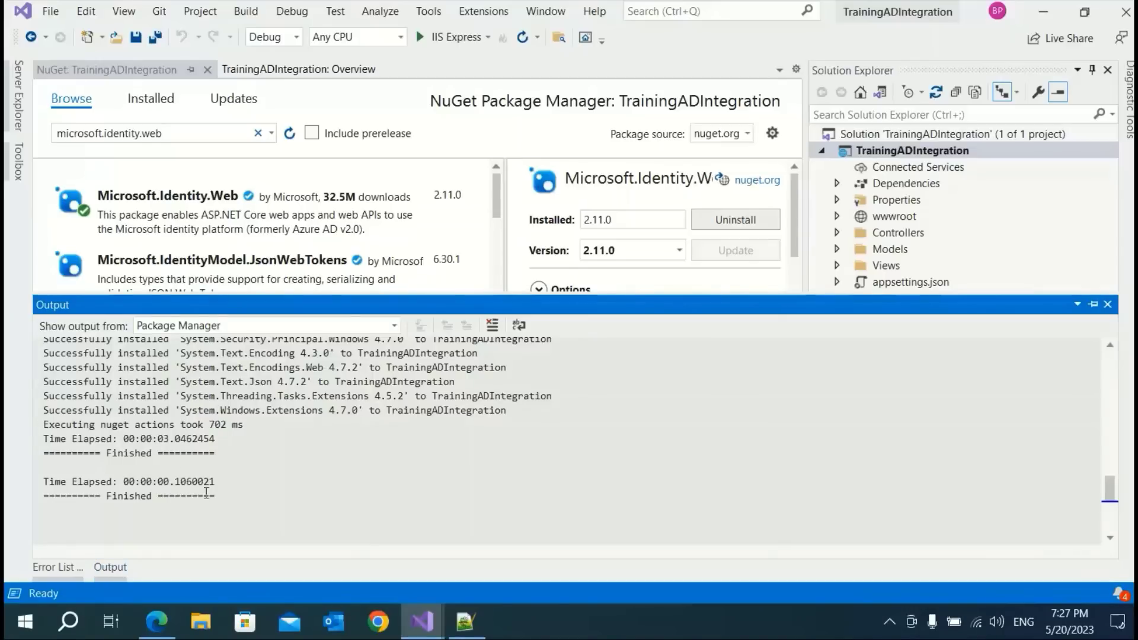
scroll(415, 439, up, 7)
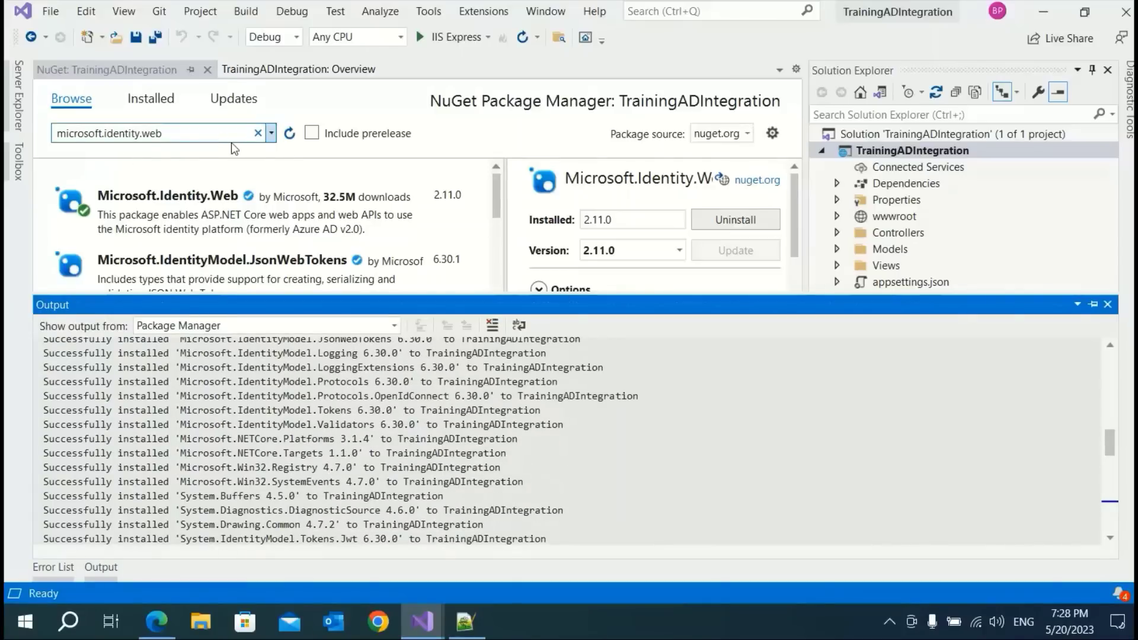
Install Microsoft.Identity.Web.UI 2.11.0, accept its MIT license, then close the Output panel and NuGet tab
click(272, 137)
click(272, 136)
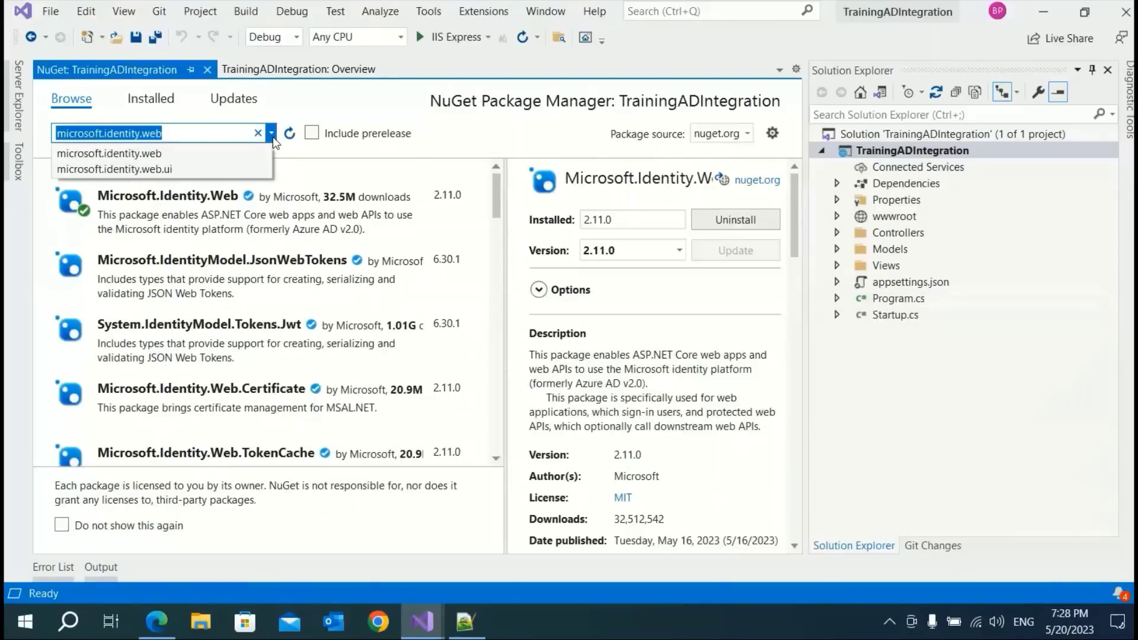
click(181, 170)
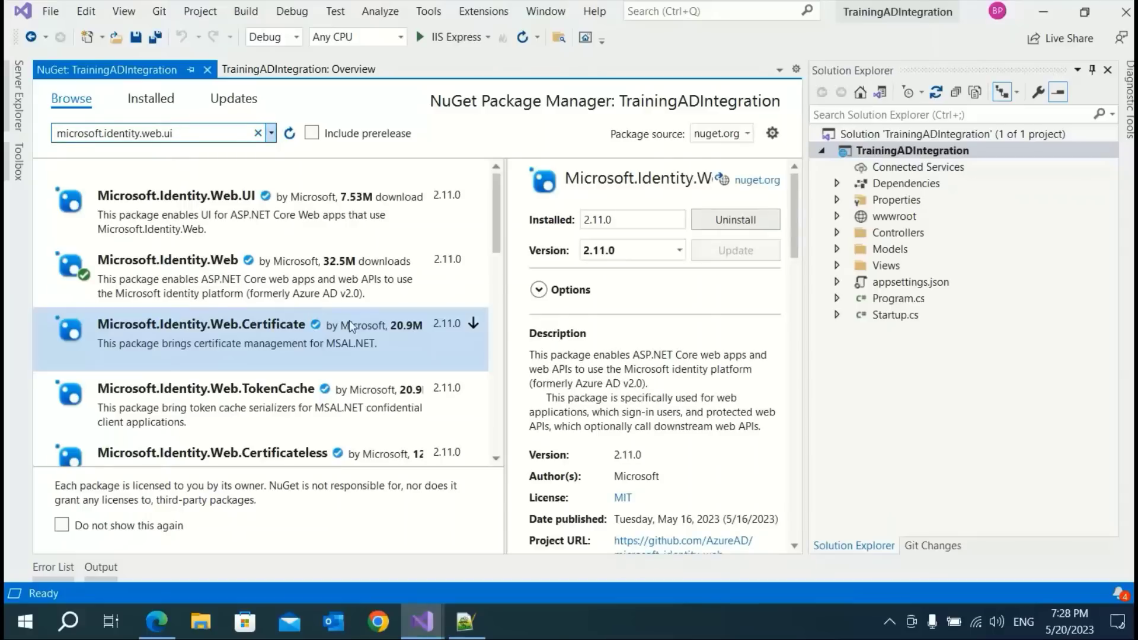
click(164, 200)
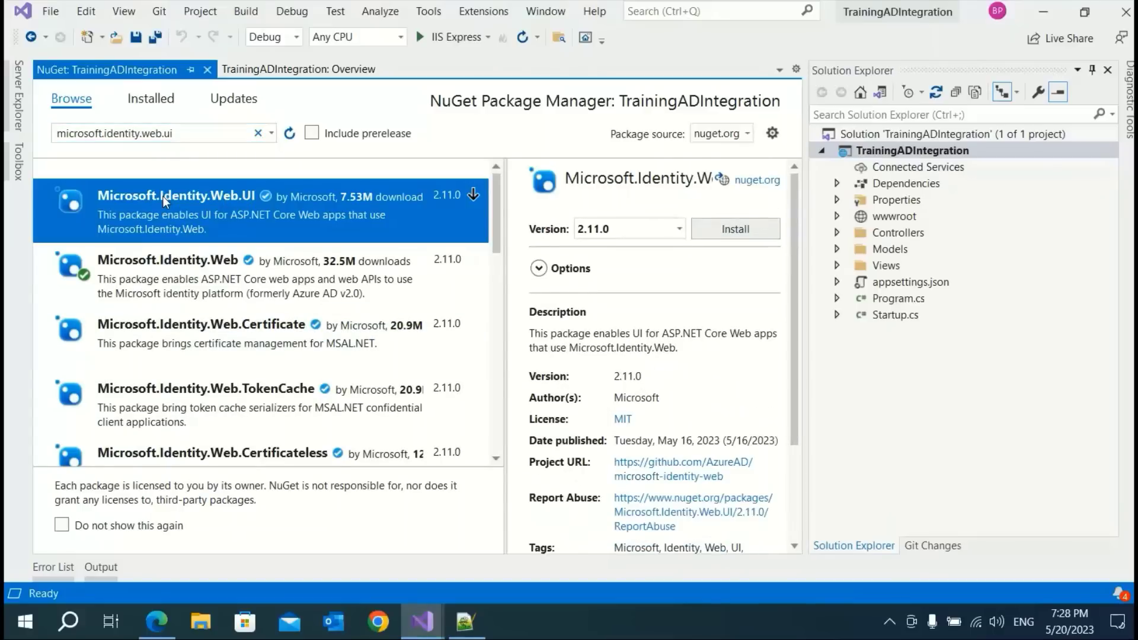
click(742, 233)
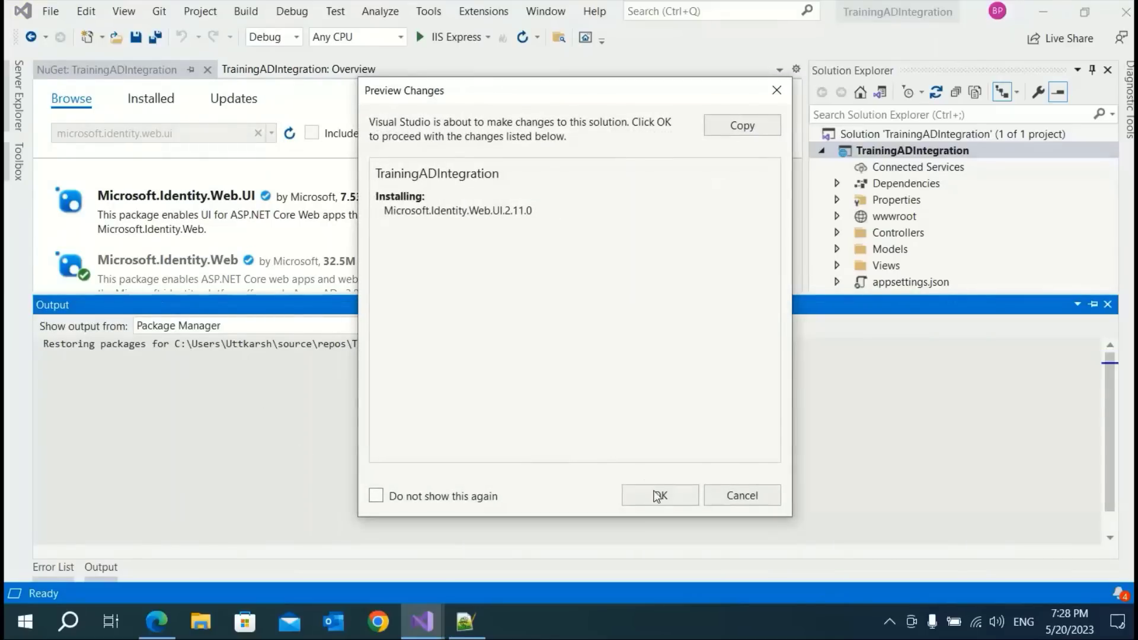
click(658, 496)
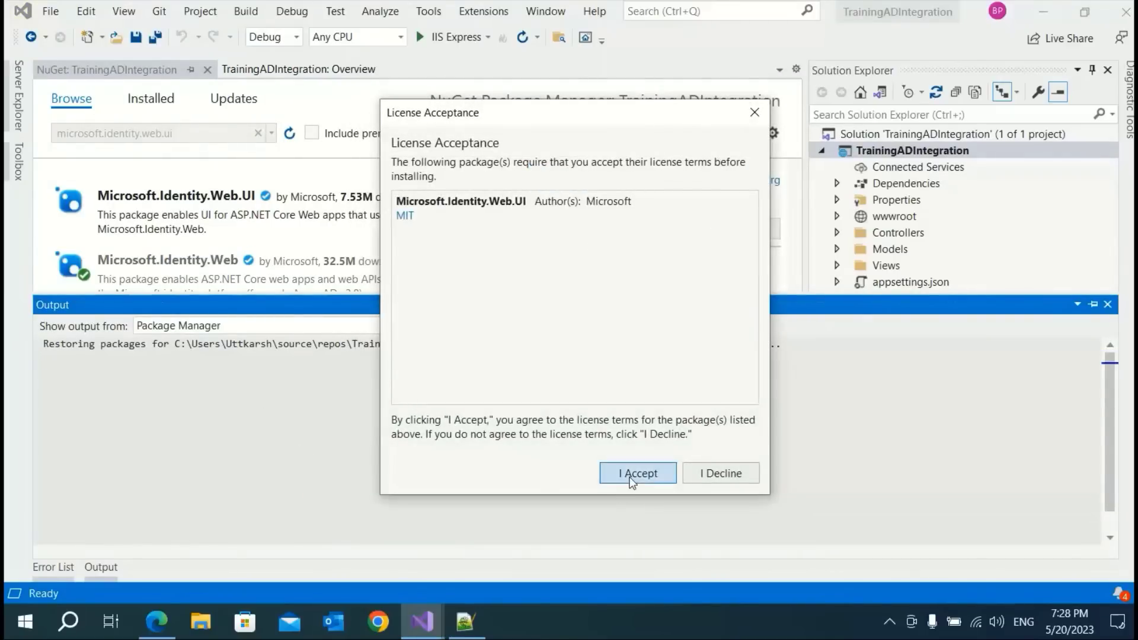
click(631, 477)
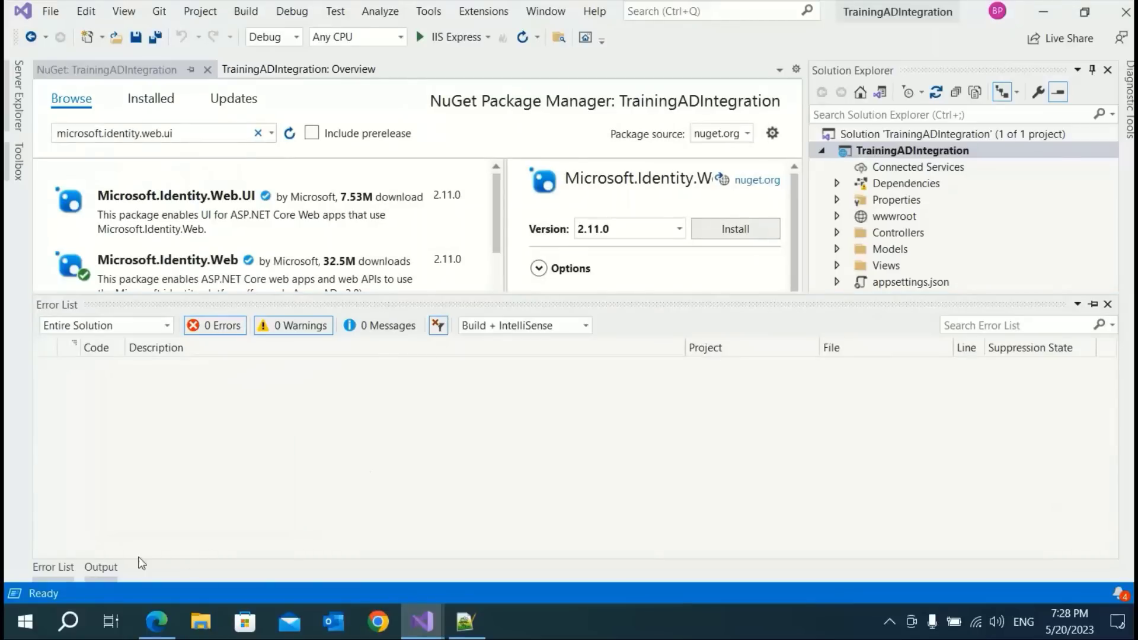
click(109, 567)
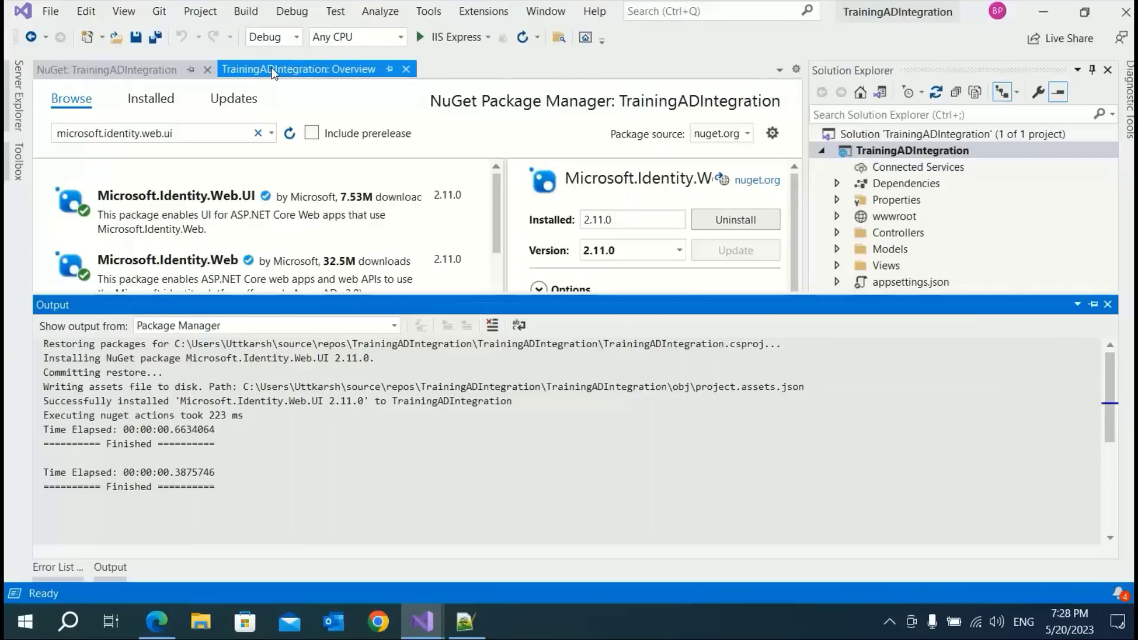
click(1107, 304)
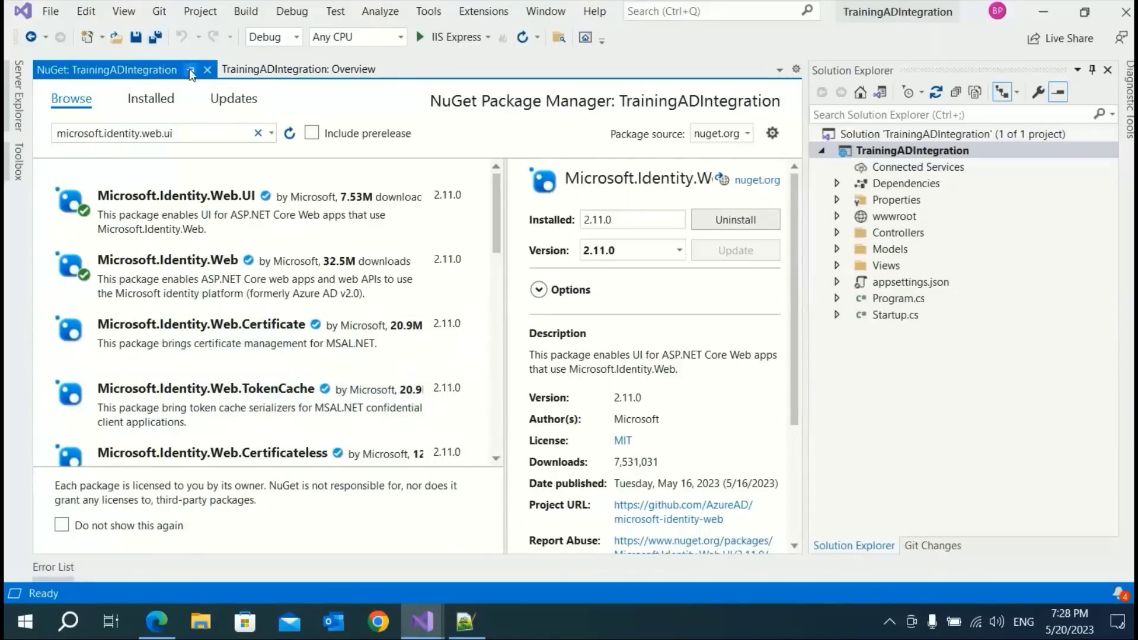
click(208, 70)
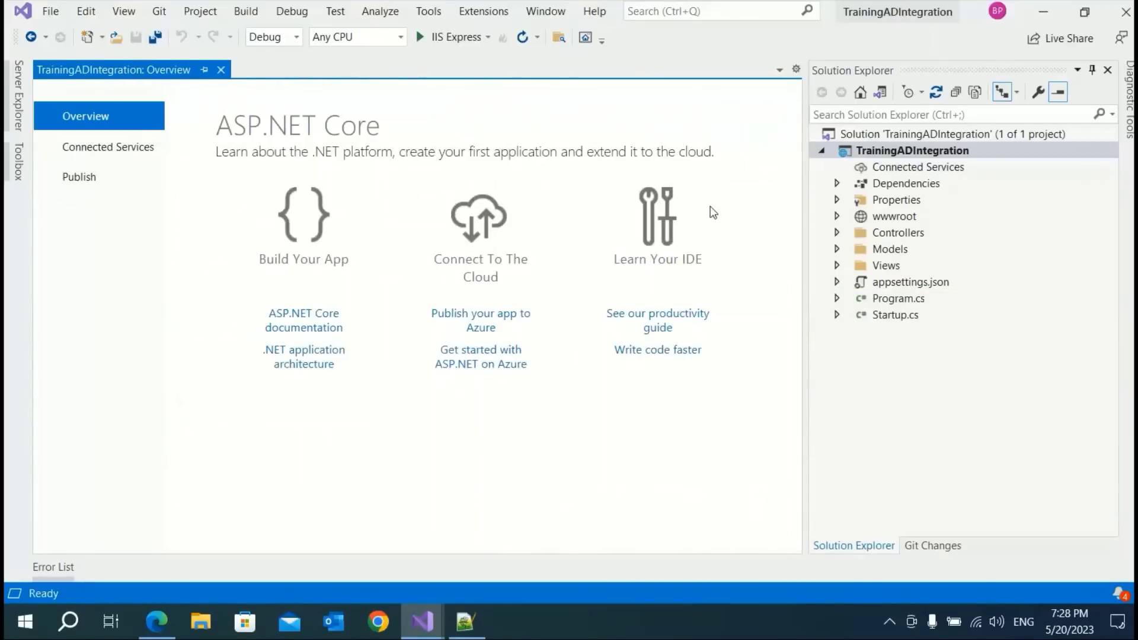
Add a New Scaffolded Item of type Identity to the TrainingADIntegration project
right_click(886, 154)
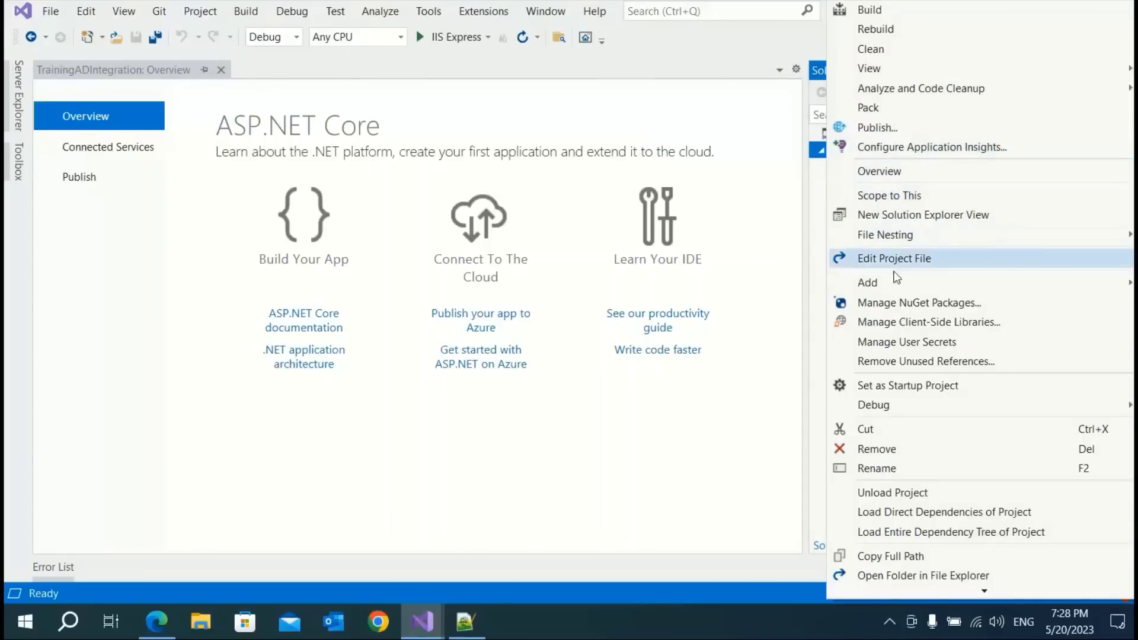
mouse_move(893, 284)
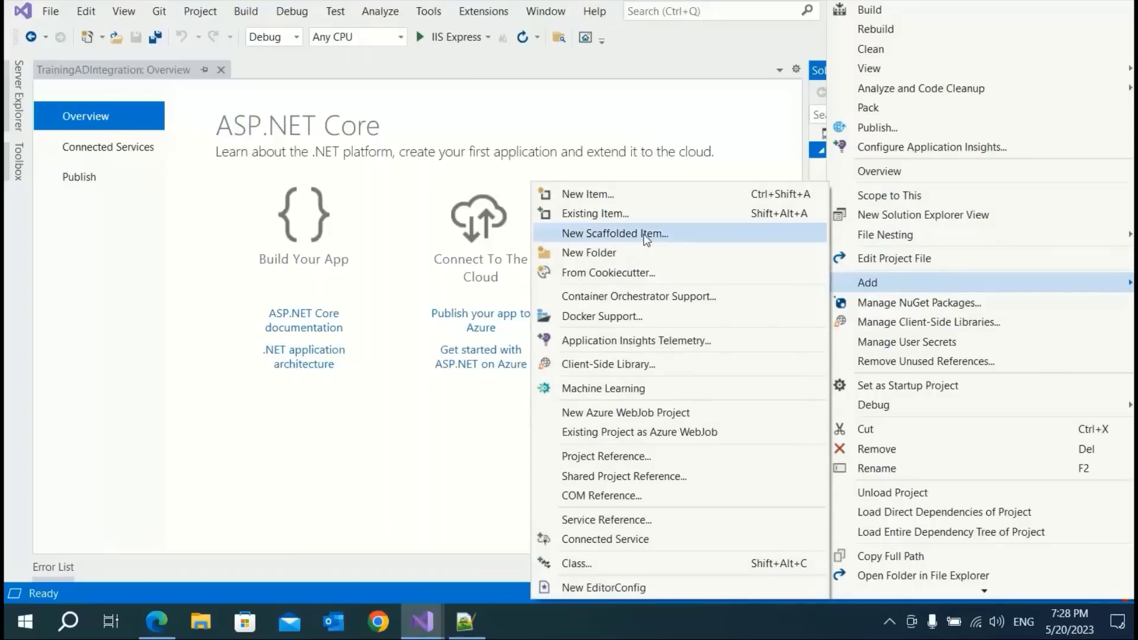
click(597, 235)
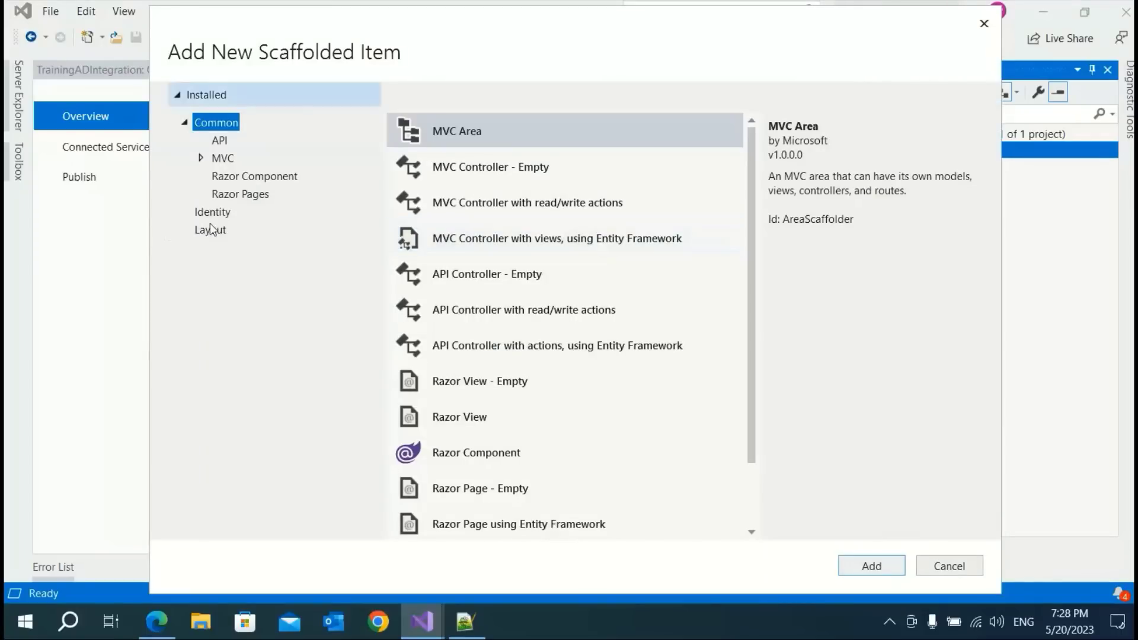
click(211, 214)
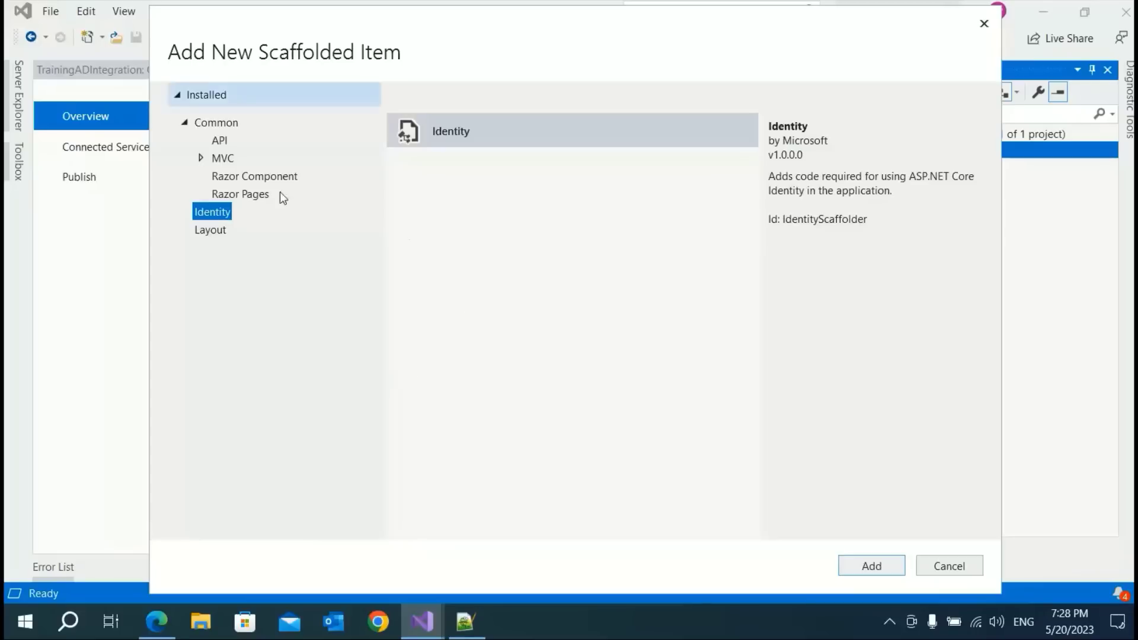
click(875, 570)
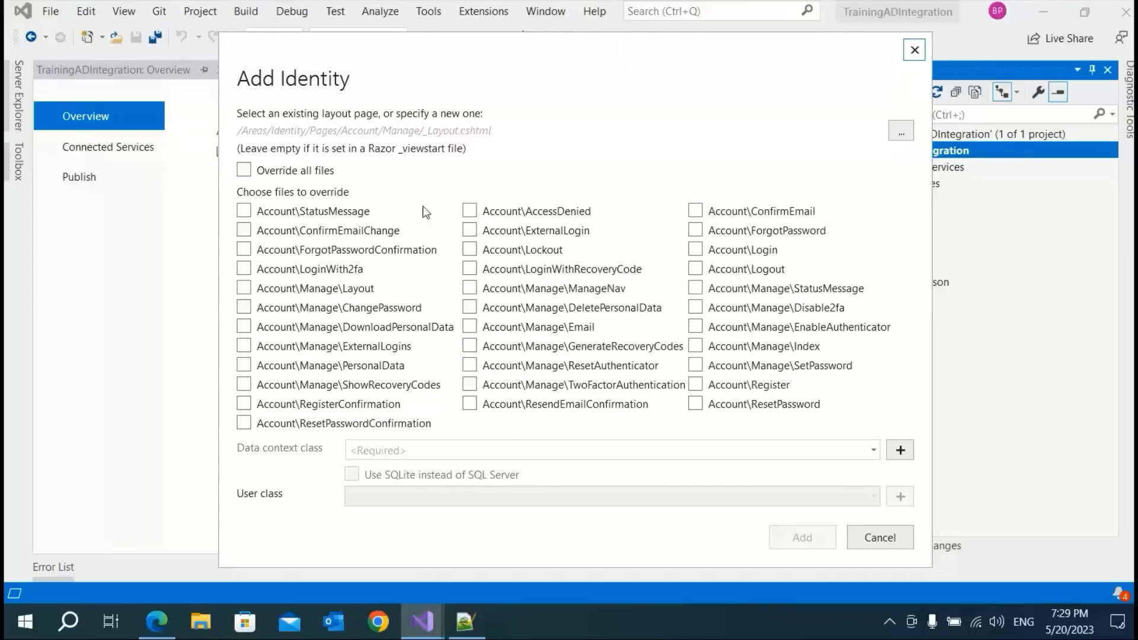
Select Account\Login and Account\Logout, create the default TrainingADIntegrationContext, and generate the Identity files
click(700, 253)
click(697, 270)
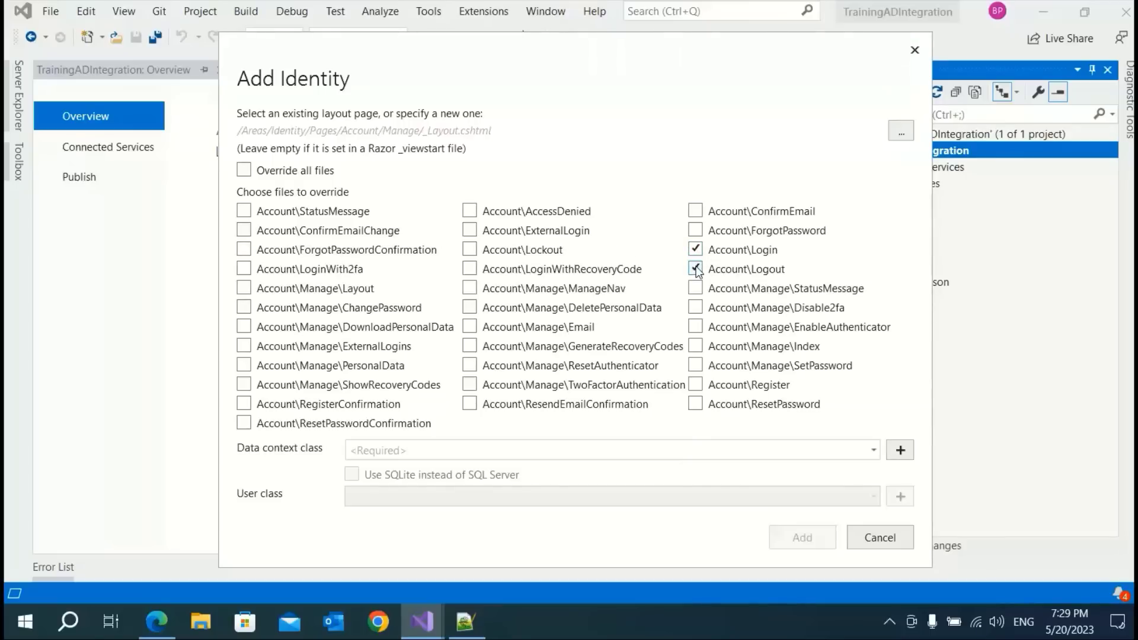
click(899, 451)
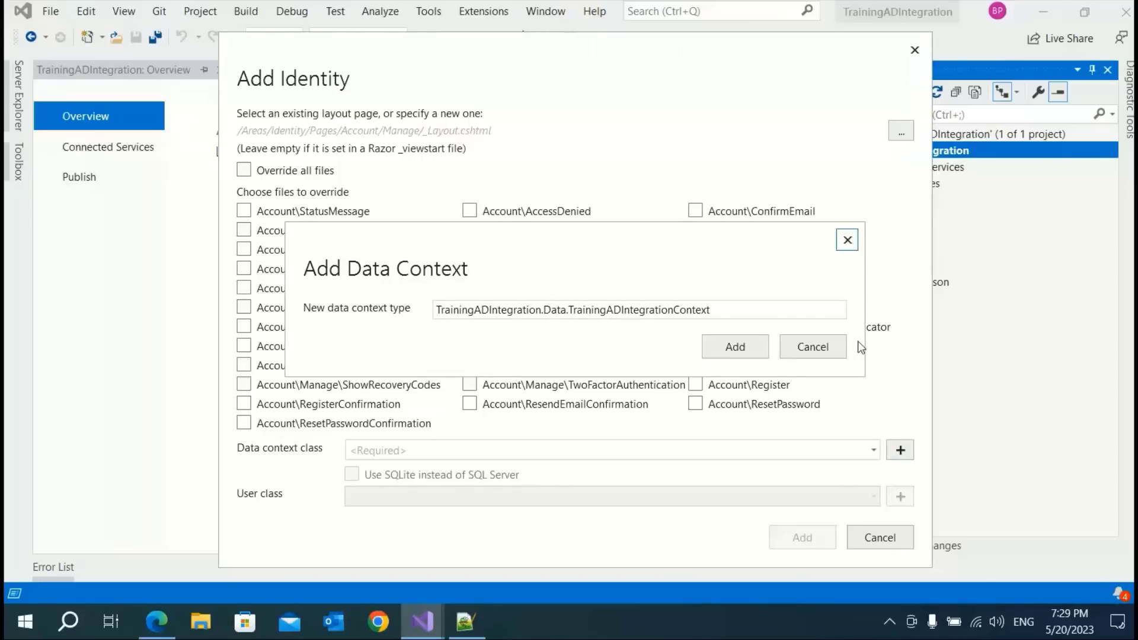
click(735, 348)
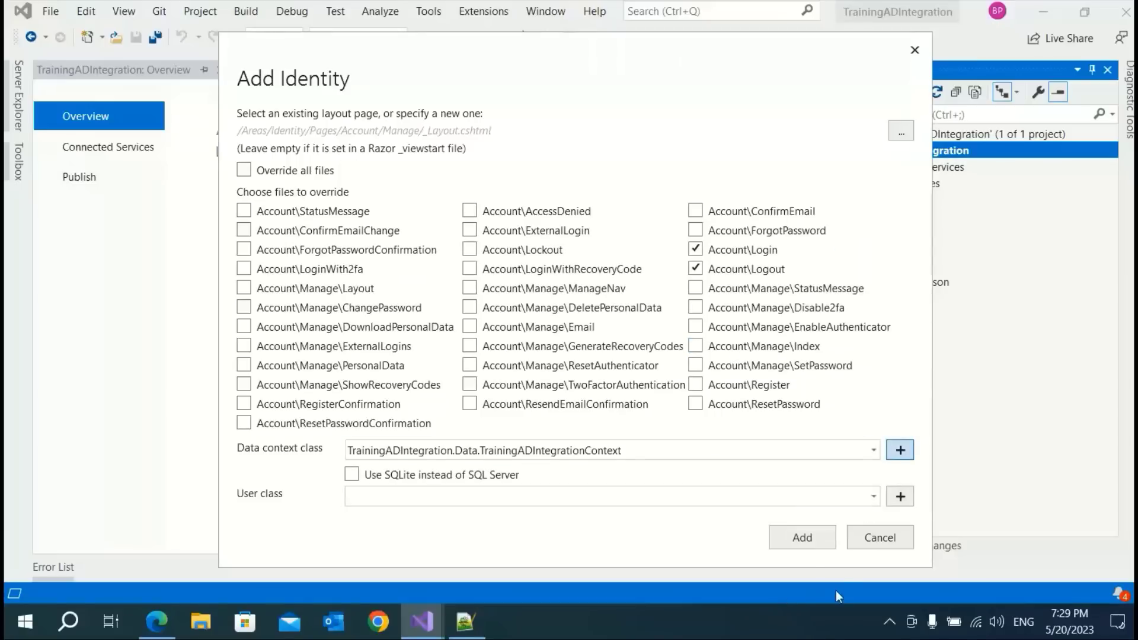
click(804, 540)
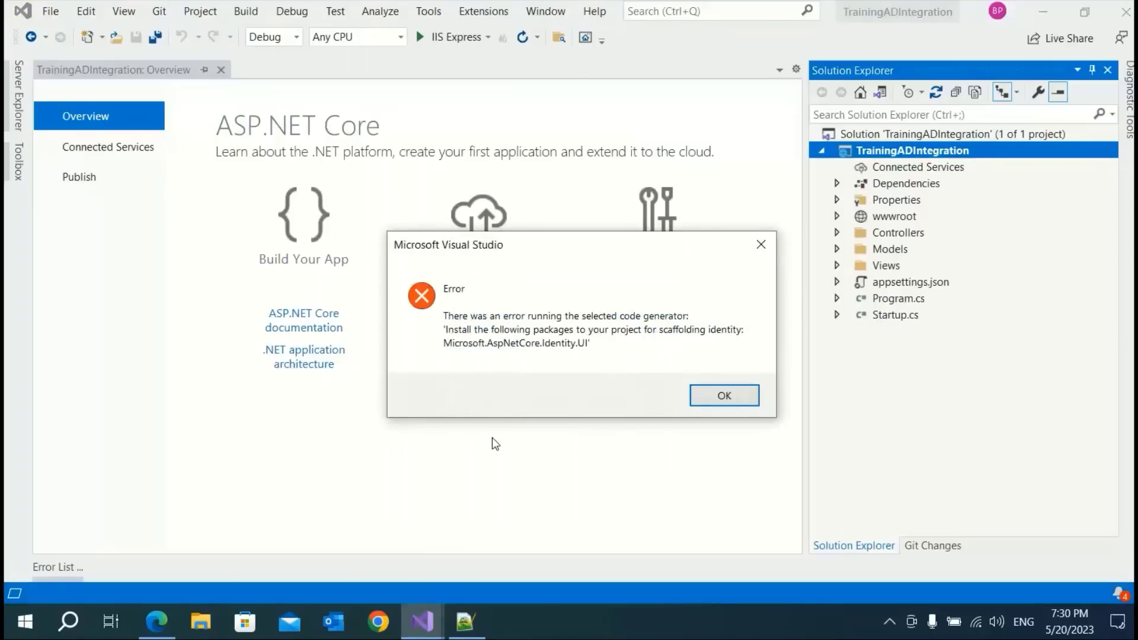
Dismiss the Microsoft.AspNetCore.Identity.UI package error and rerun the Identity scaffolding
click(724, 395)
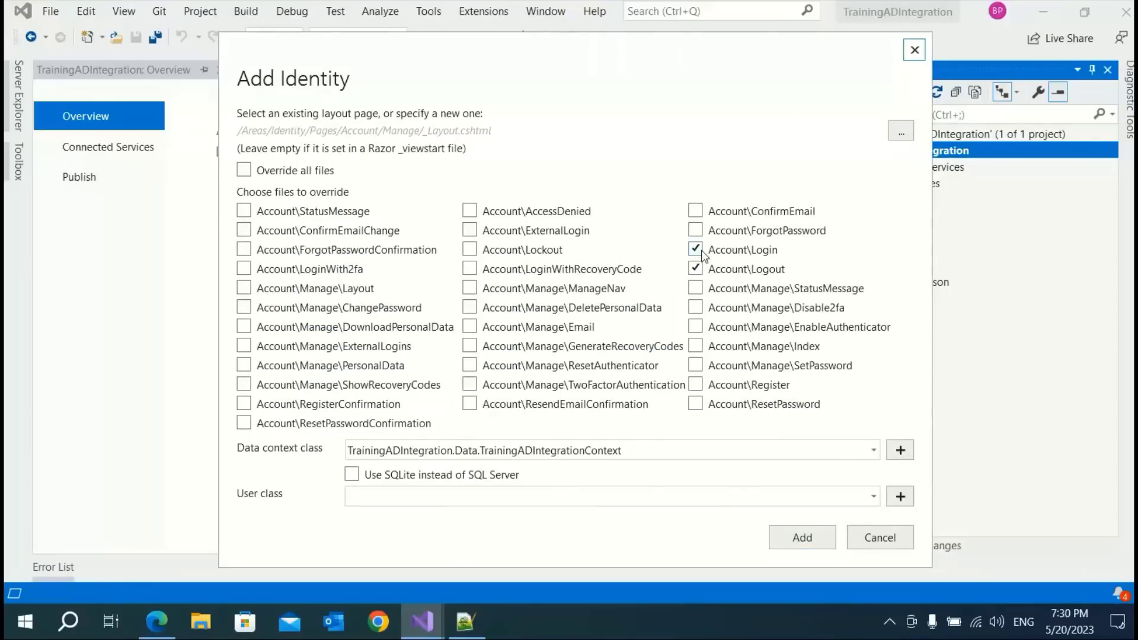
click(800, 540)
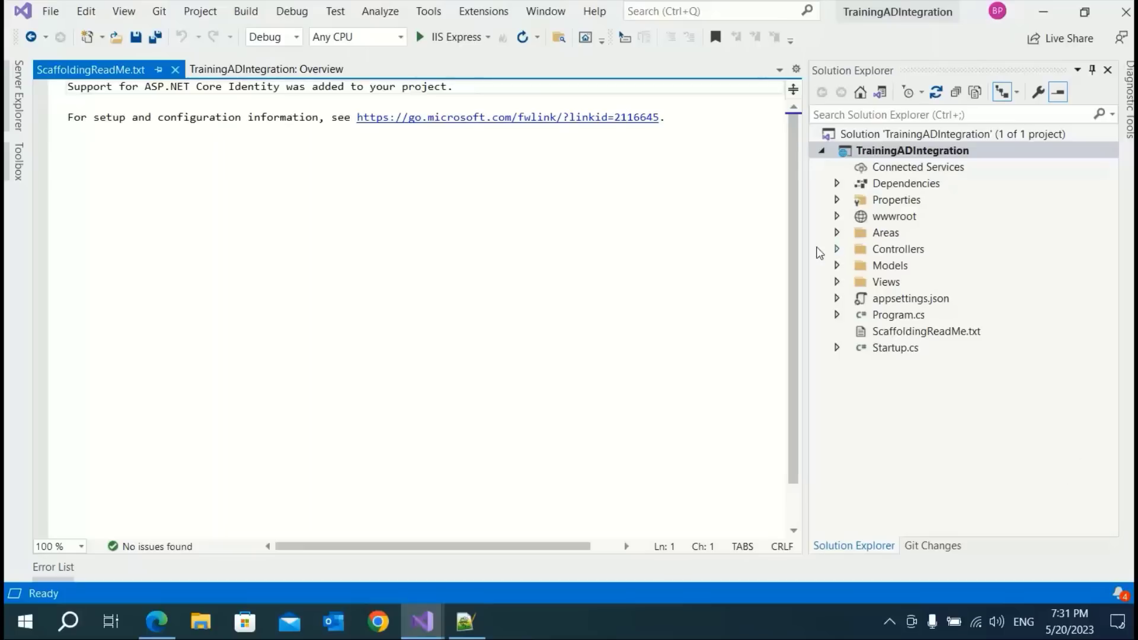
click(887, 235)
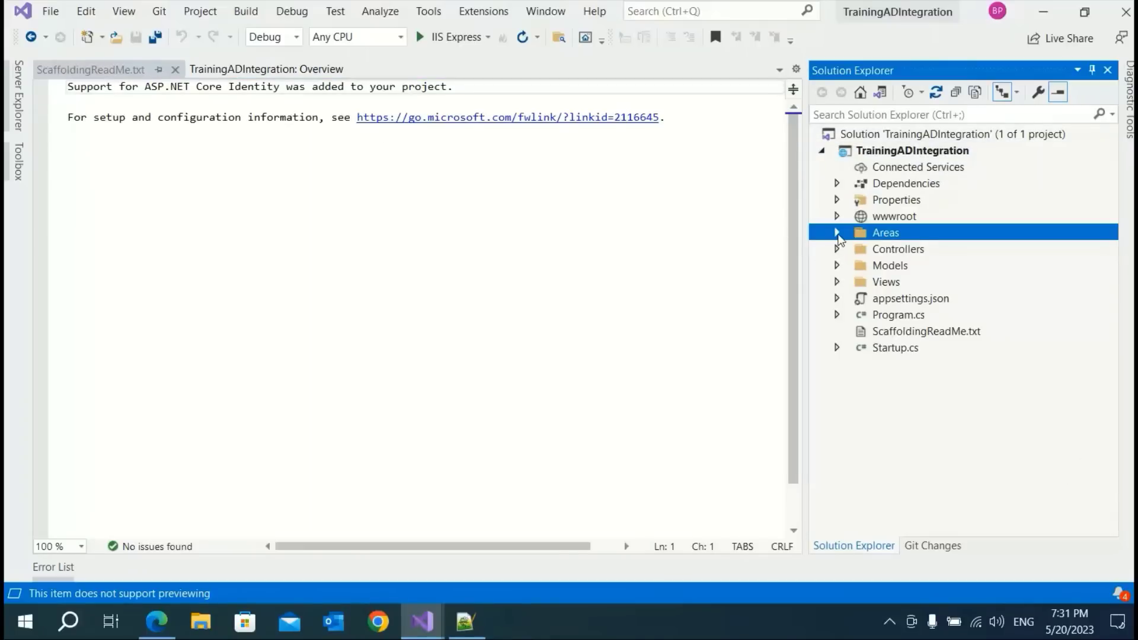
click(837, 233)
click(853, 249)
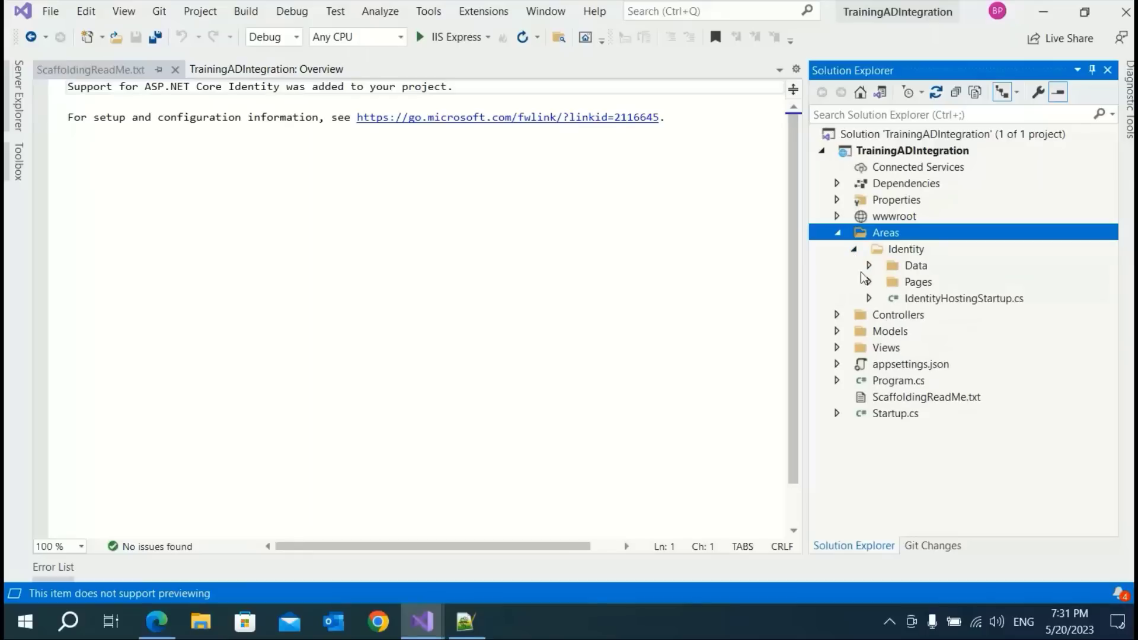
click(869, 266)
click(869, 299)
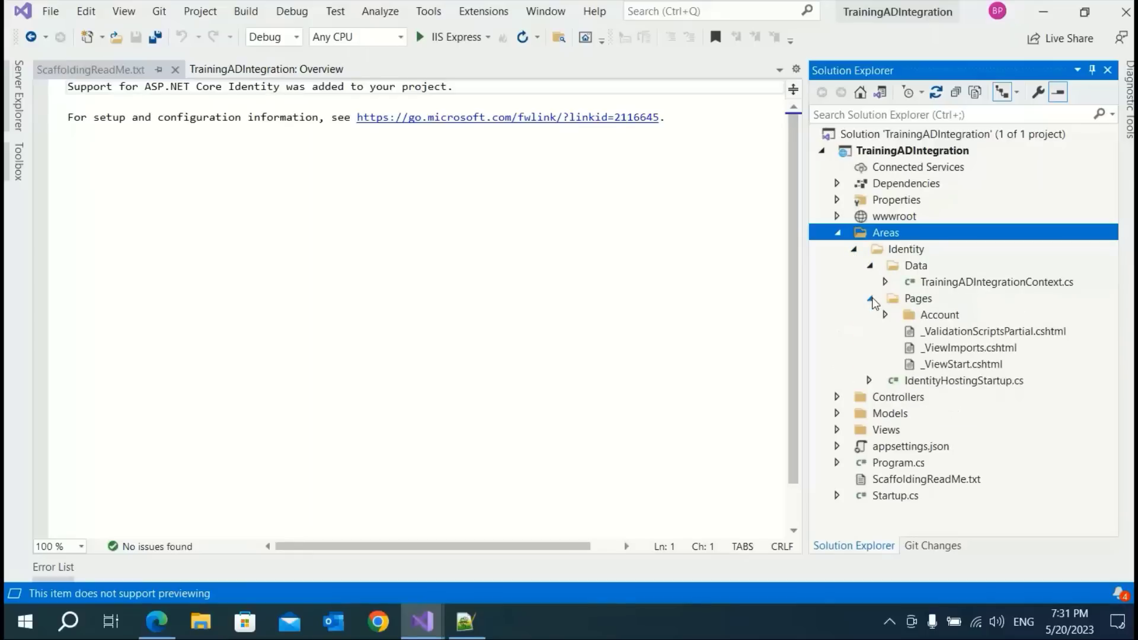
click(885, 315)
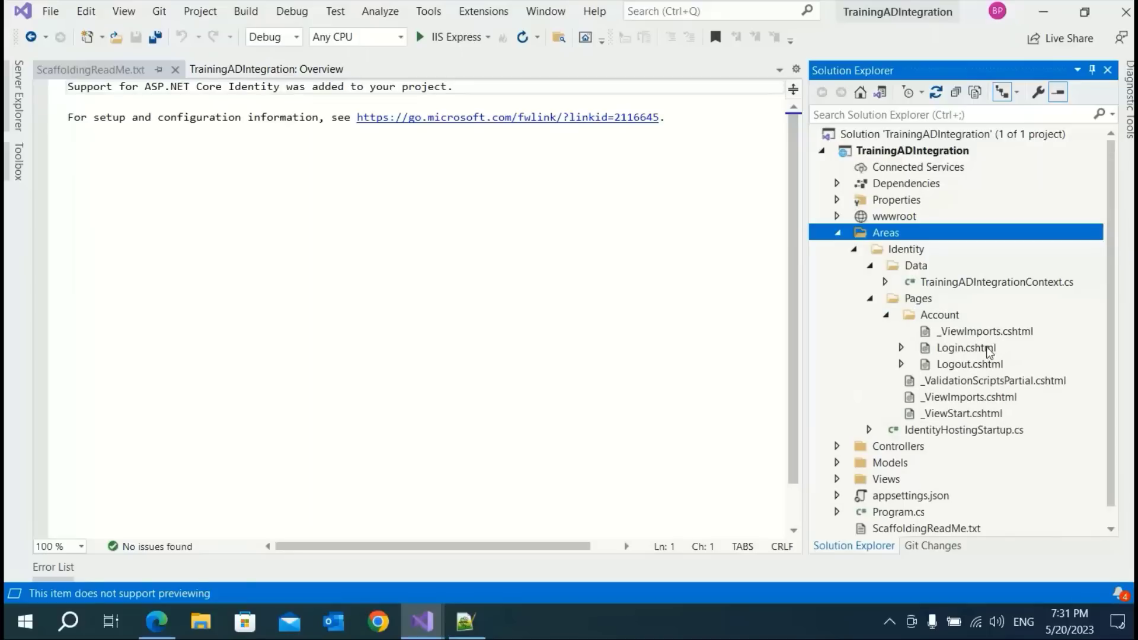
click(838, 233)
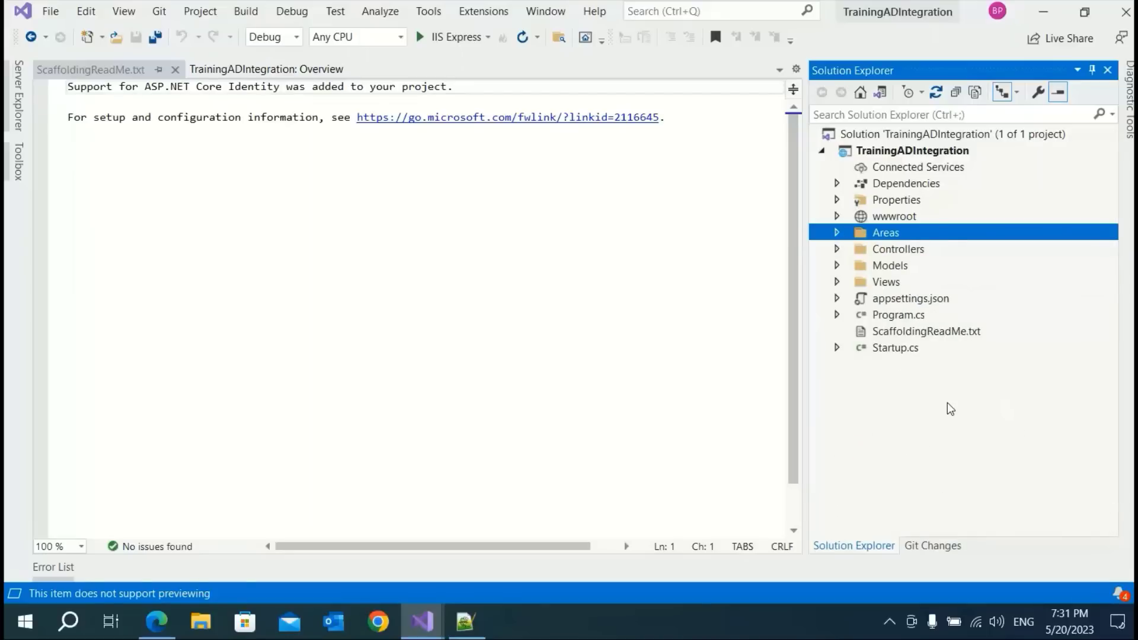
Insert an empty "AzureAD": {} section after Logging in appsettings.json, opened onto a new line
double_click(897, 299)
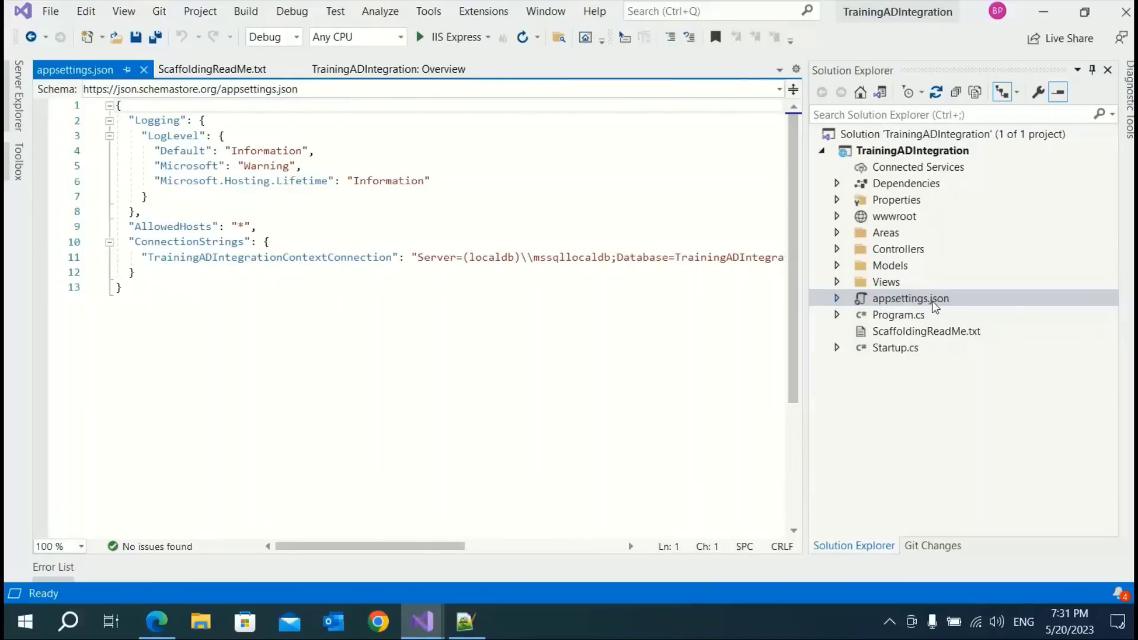
click(166, 209)
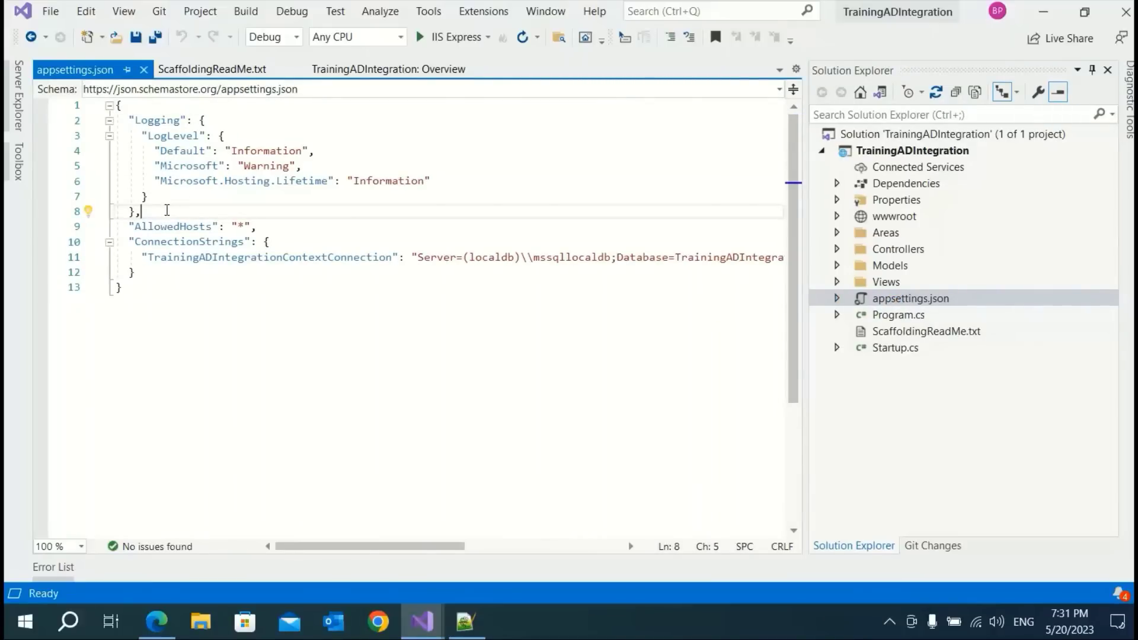
key(Return)
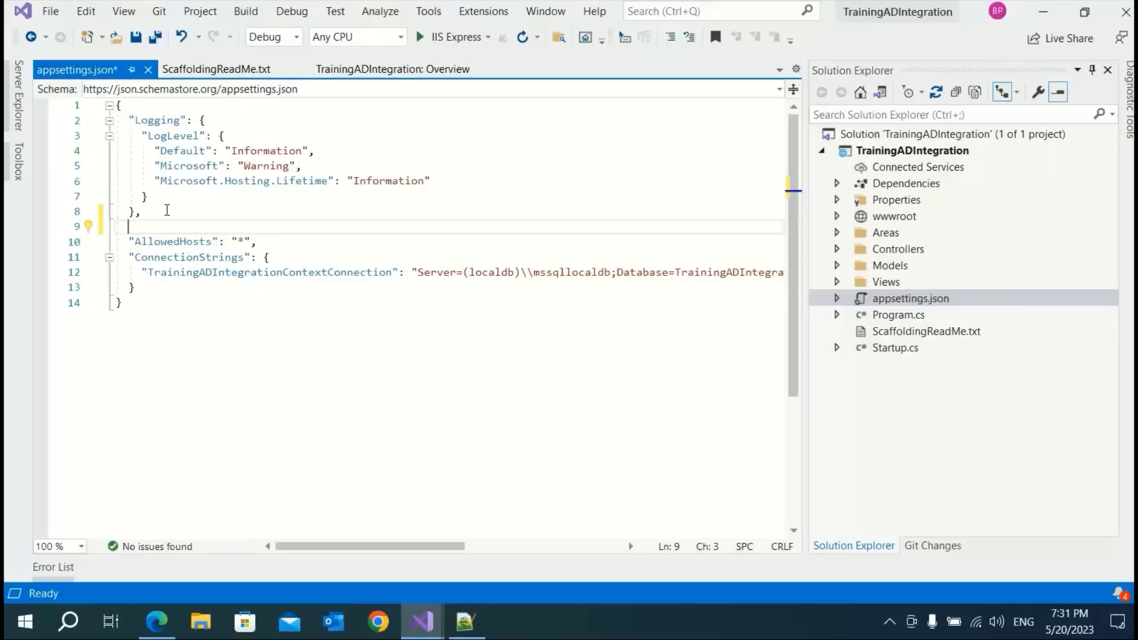
text(")
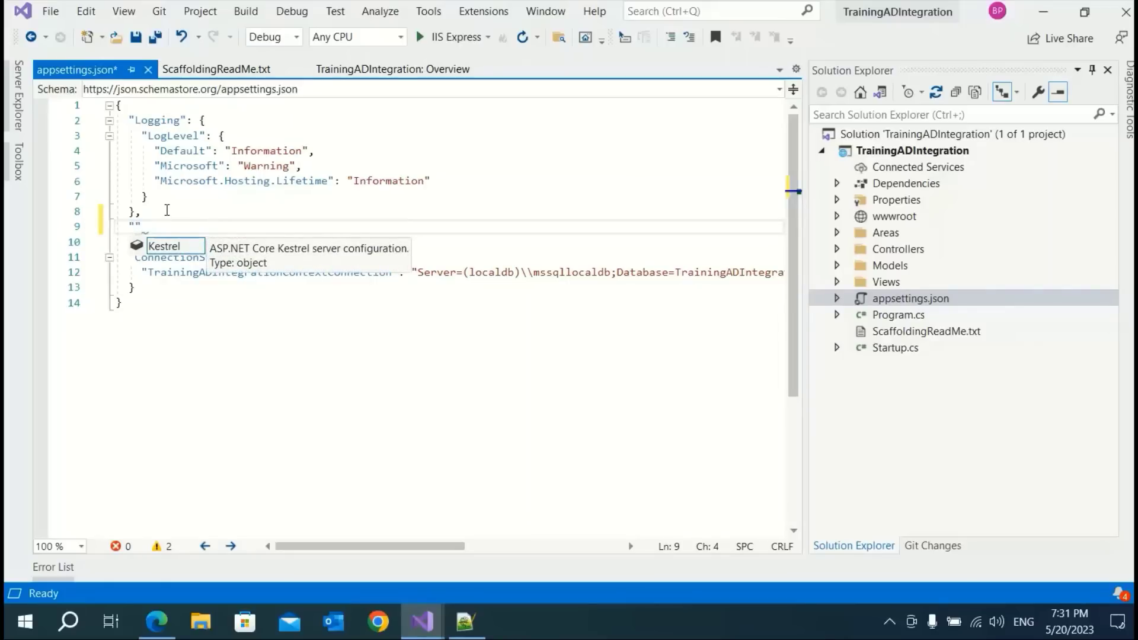
text(AzureAD")
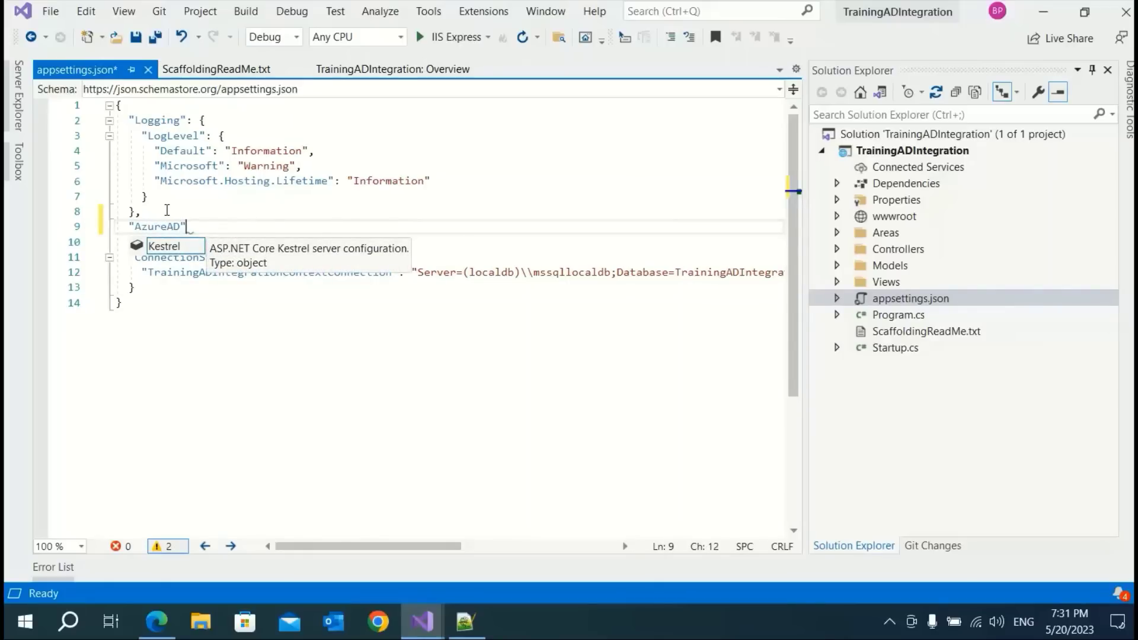
text(: )
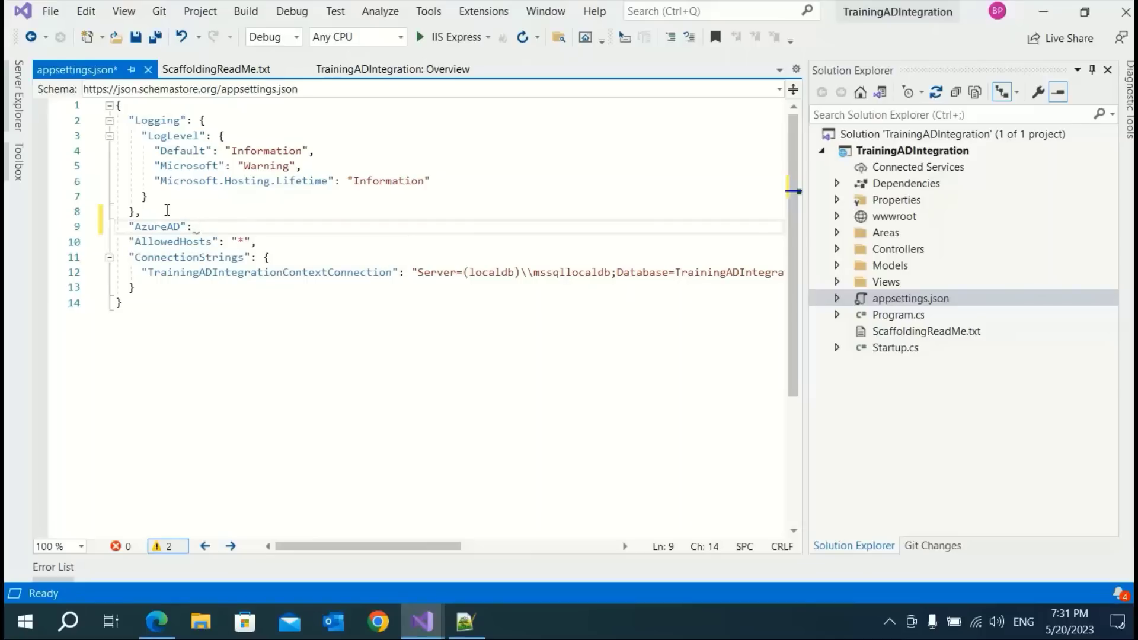
text({},)
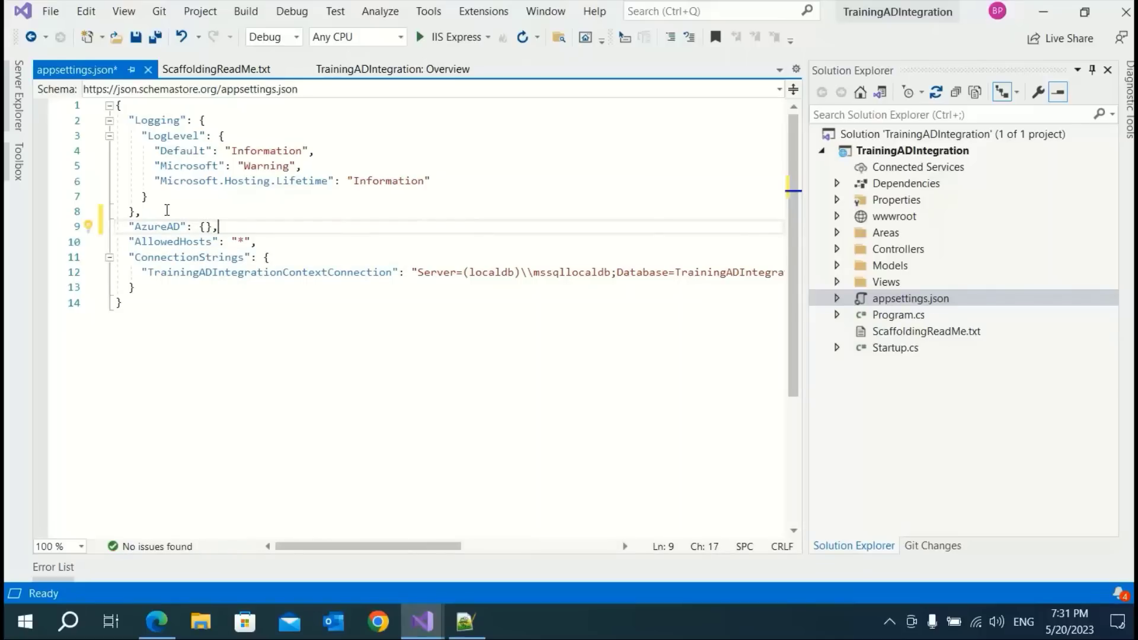
key(Left)
key(Left)
key(Return)
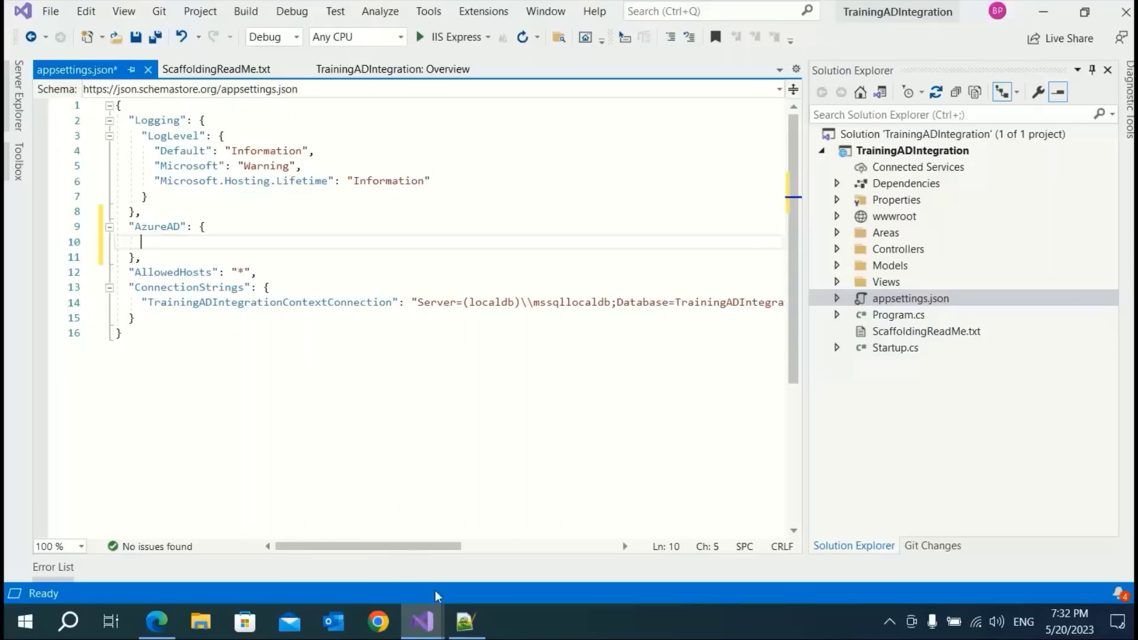
Copy the five AzureAd lines, Instance through SigoutcallbackUrl, from the reference appsettings.json in Notepad++
click(465, 621)
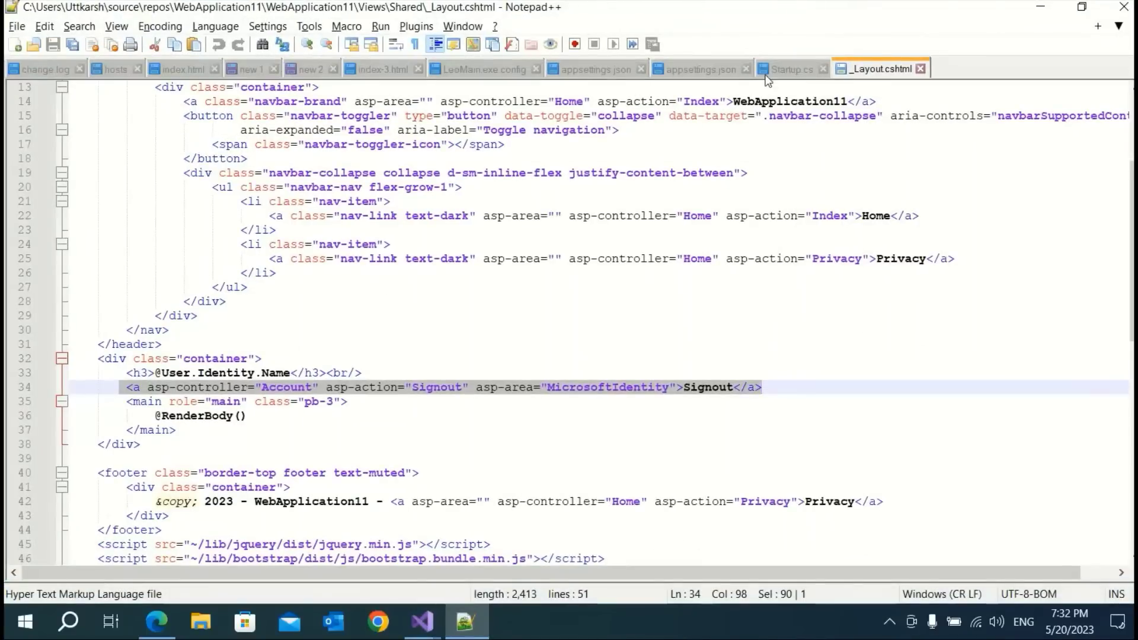
click(682, 69)
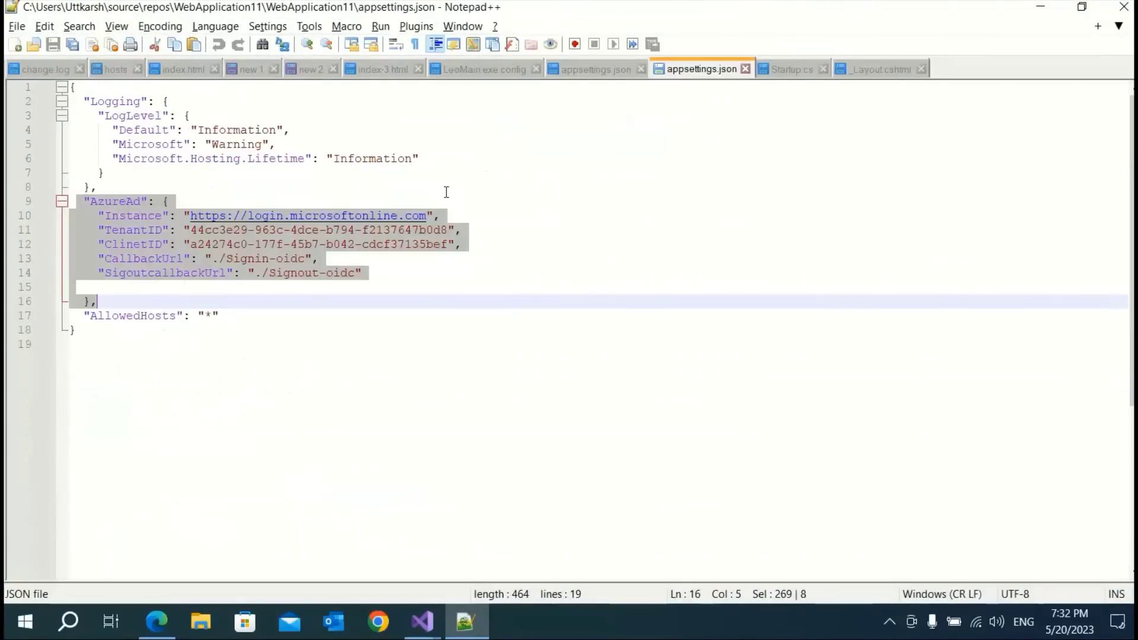
click(275, 315)
drag(82, 201, 384, 280)
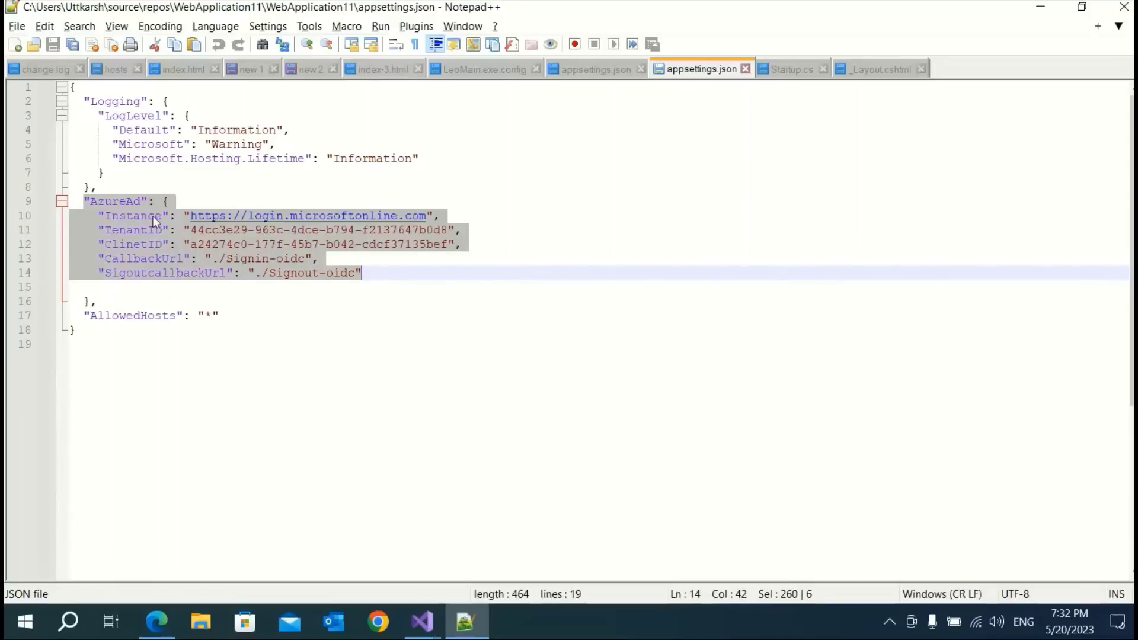
click(90, 216)
drag(91, 216, 371, 279)
key(ctrl+c)
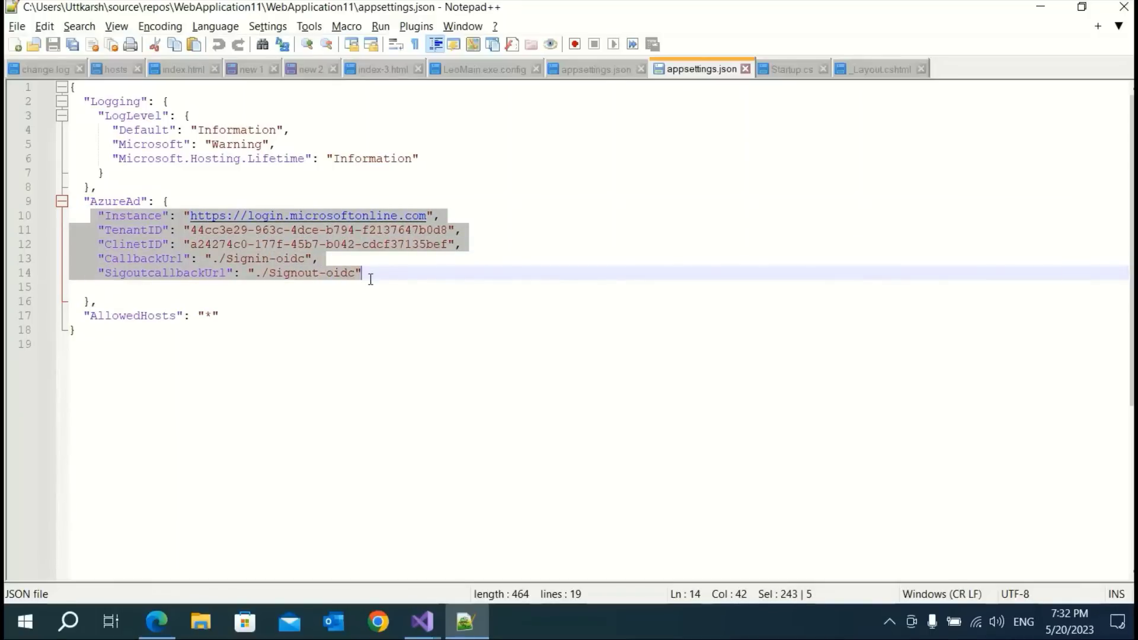
key(alt+Tab)
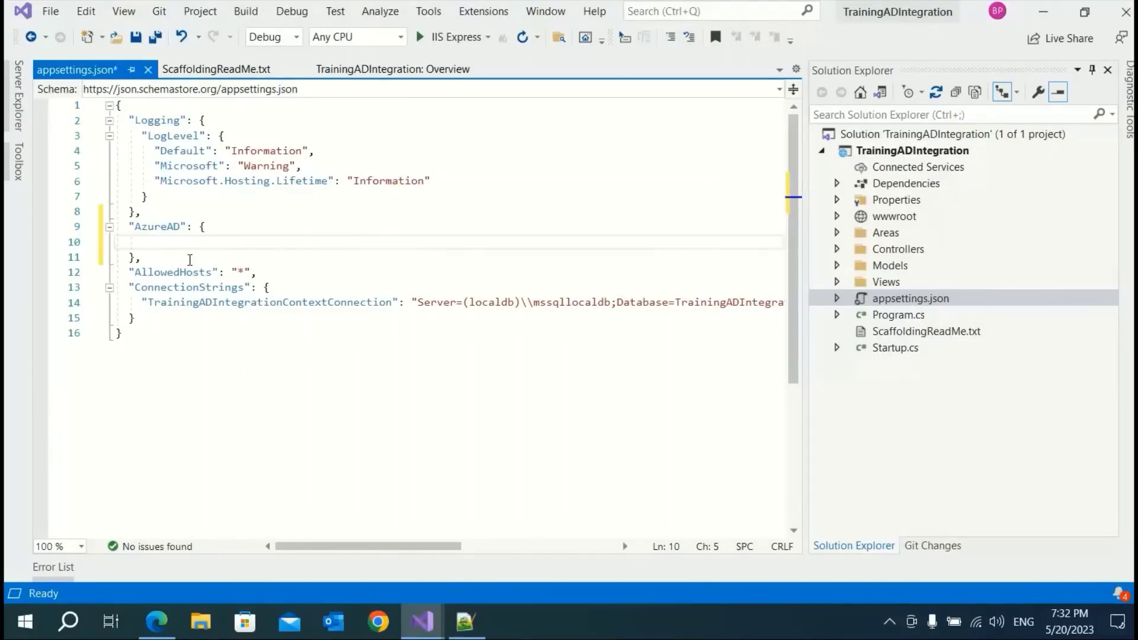
Paste the five settings into AzureAD and replace TenantID with the Azure Directory (tenant) ID
key(ctrl+v)
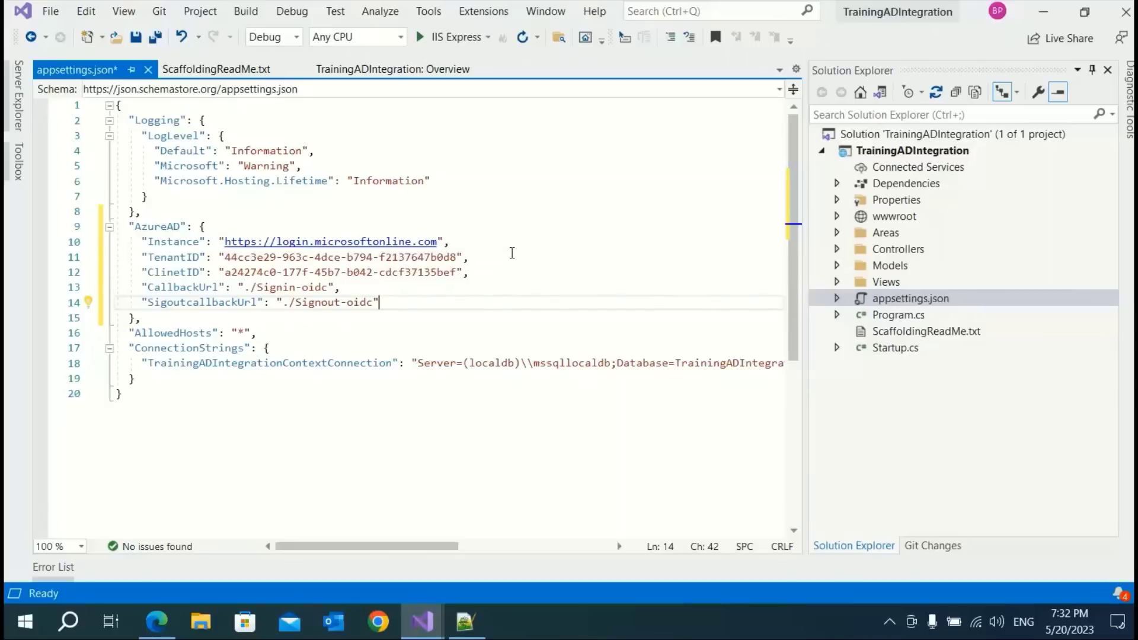
click(154, 626)
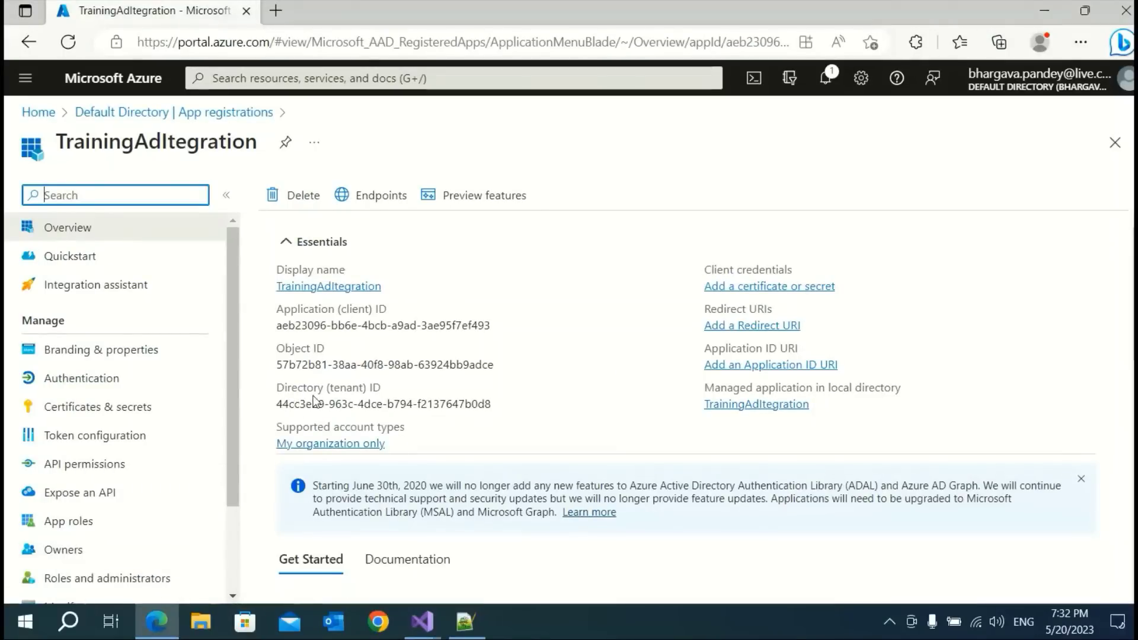
click(502, 405)
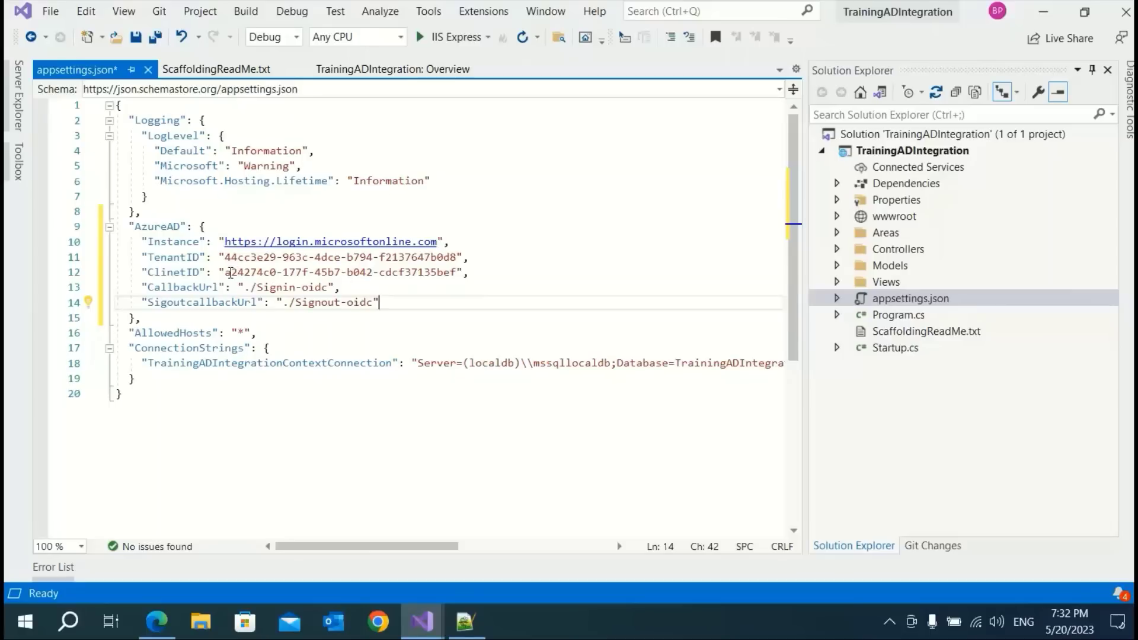
click(225, 259)
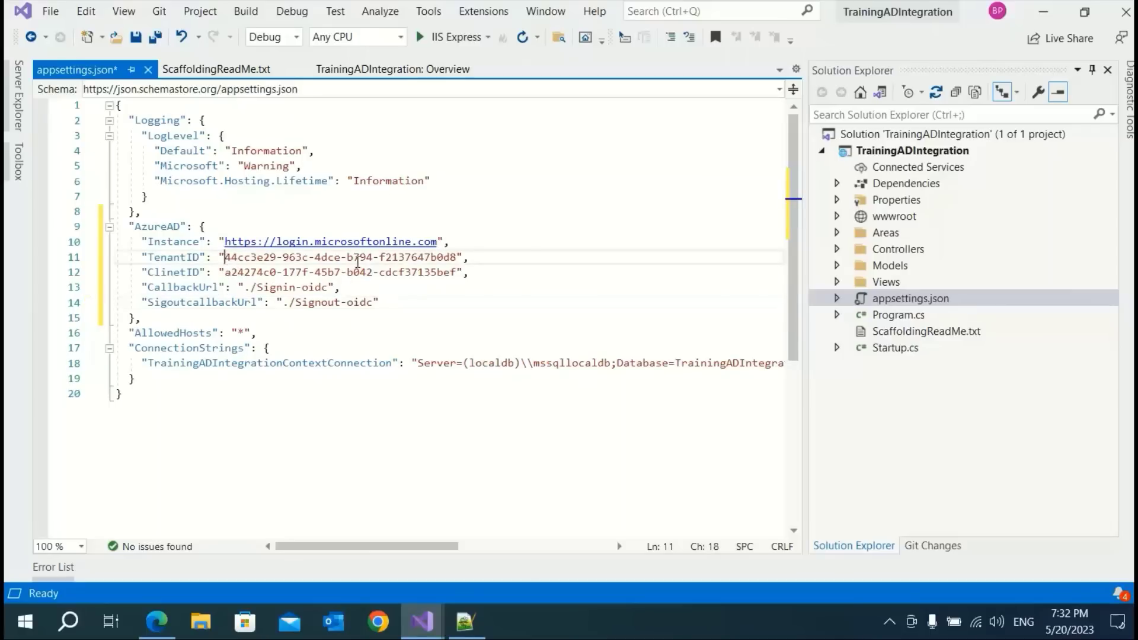
shift+click(454, 257)
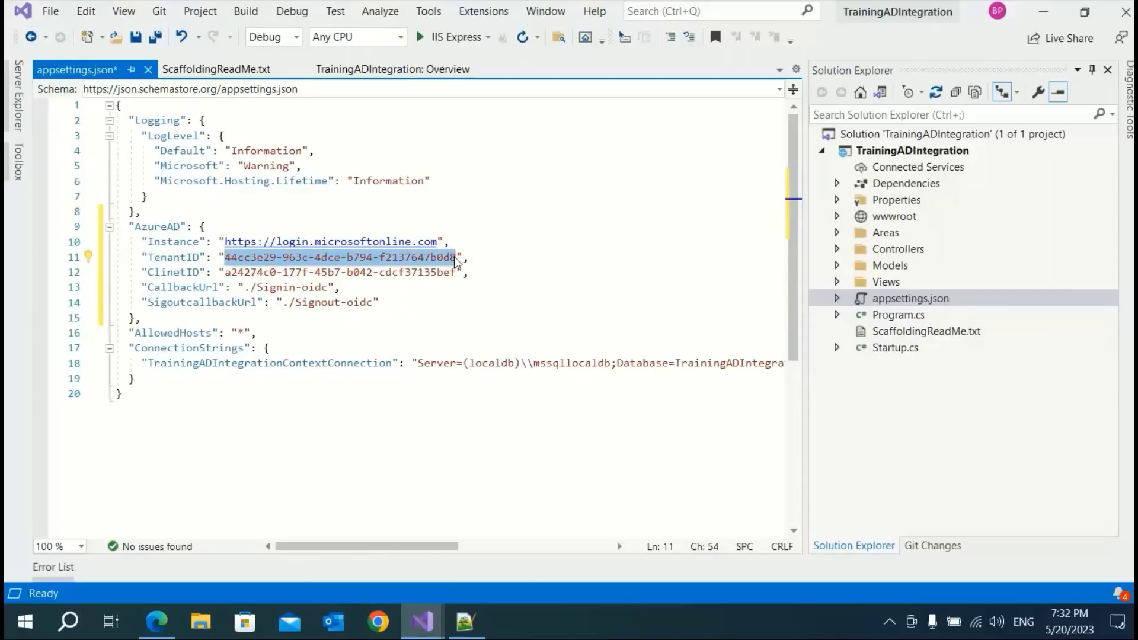
key(ctrl+v)
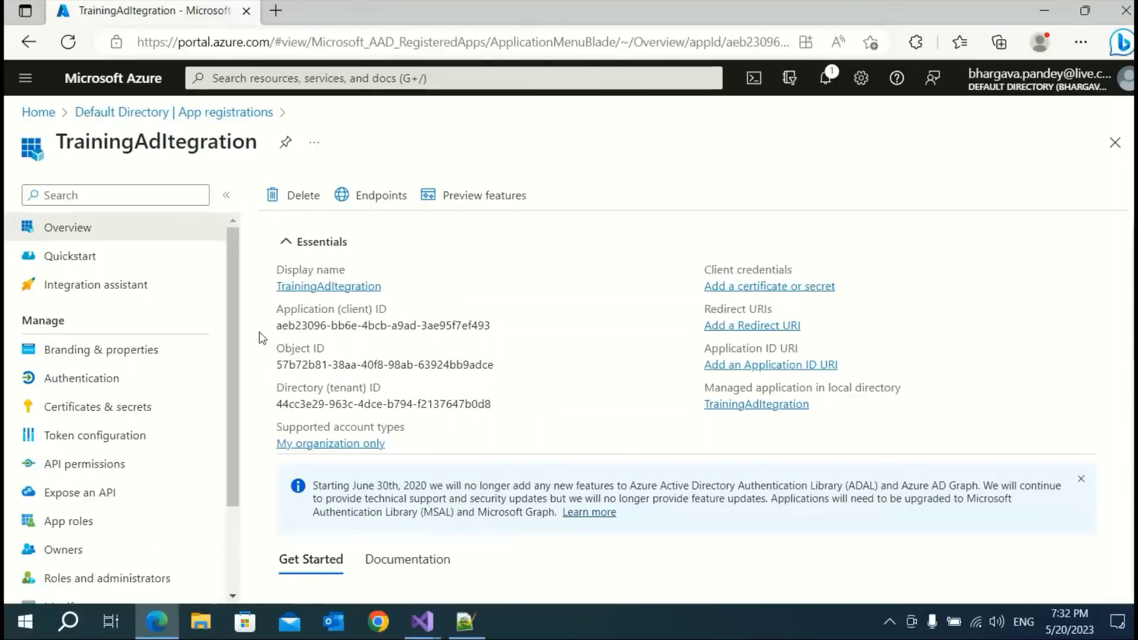
Replace the ClinetID value with the Application (client) ID copied from the Azure portal
click(502, 326)
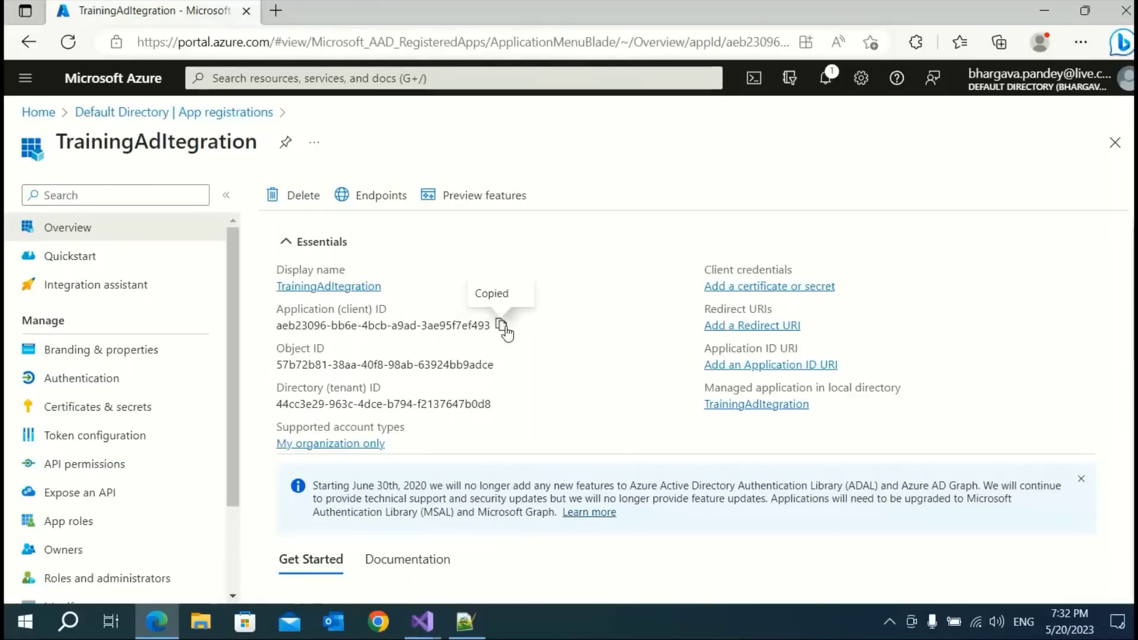
key(alt+Tab)
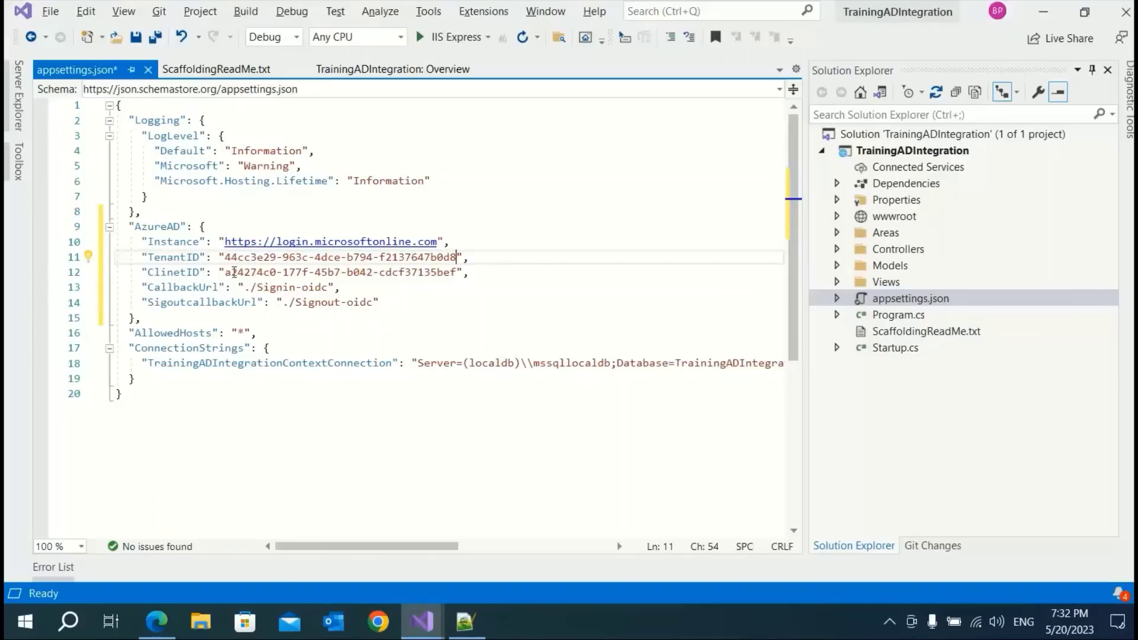
click(224, 272)
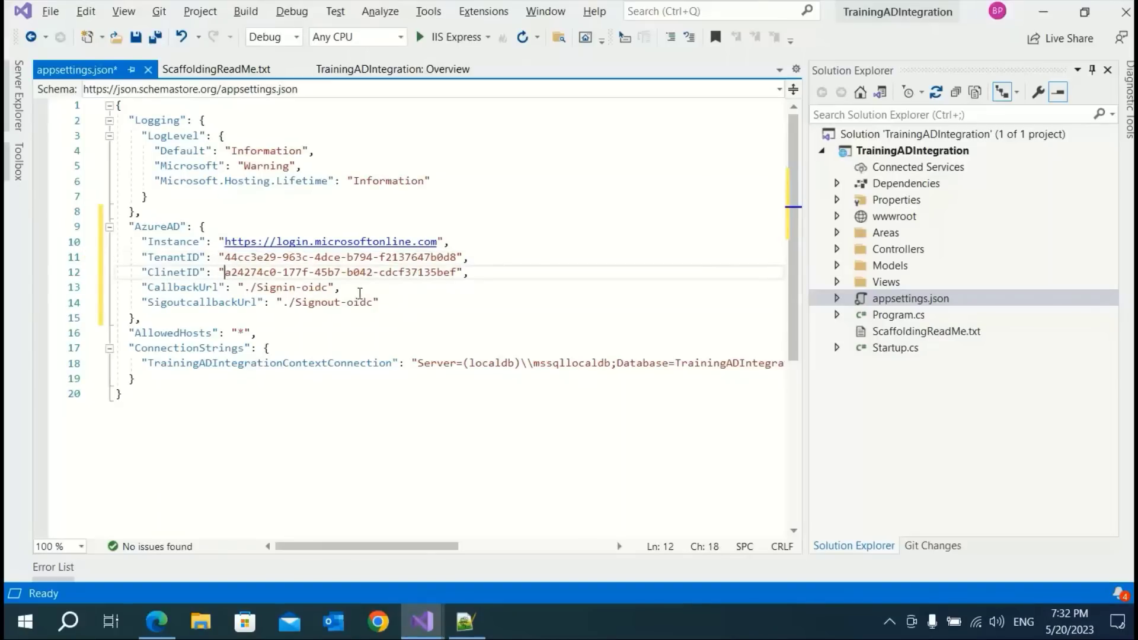
shift+click(456, 274)
key(ctrl+v)
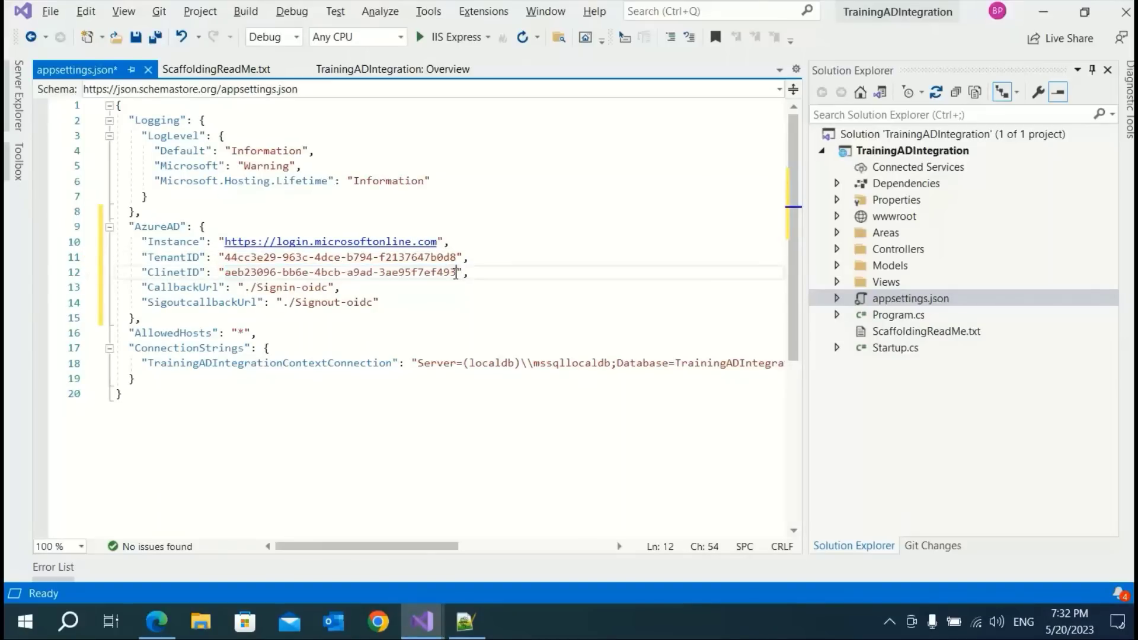
Change the callback paths to lowercase ./signin-oidc and ./signout-oidc and save appsettings.json
click(503, 280)
click(263, 288)
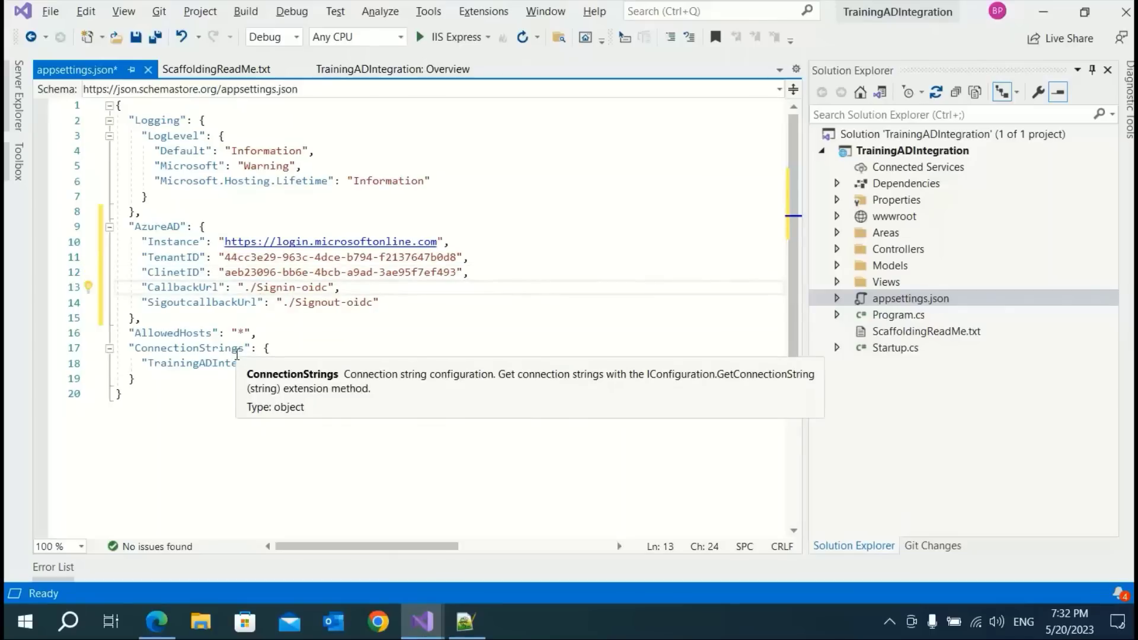
key(BackSpace)
text(s)
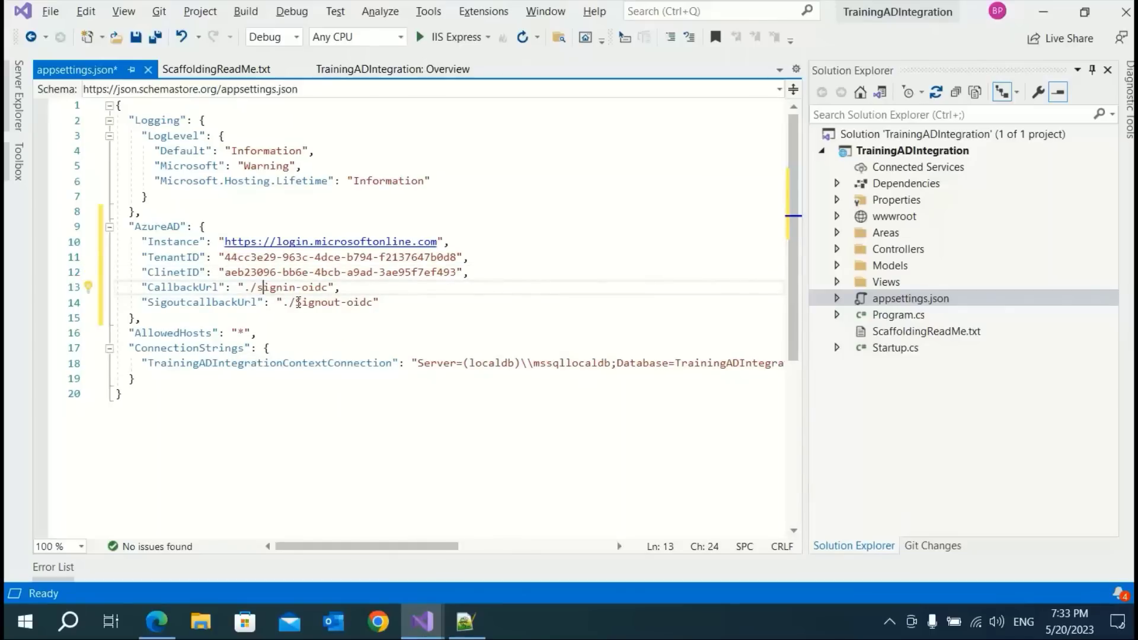
click(295, 302)
key(Delete)
text(s)
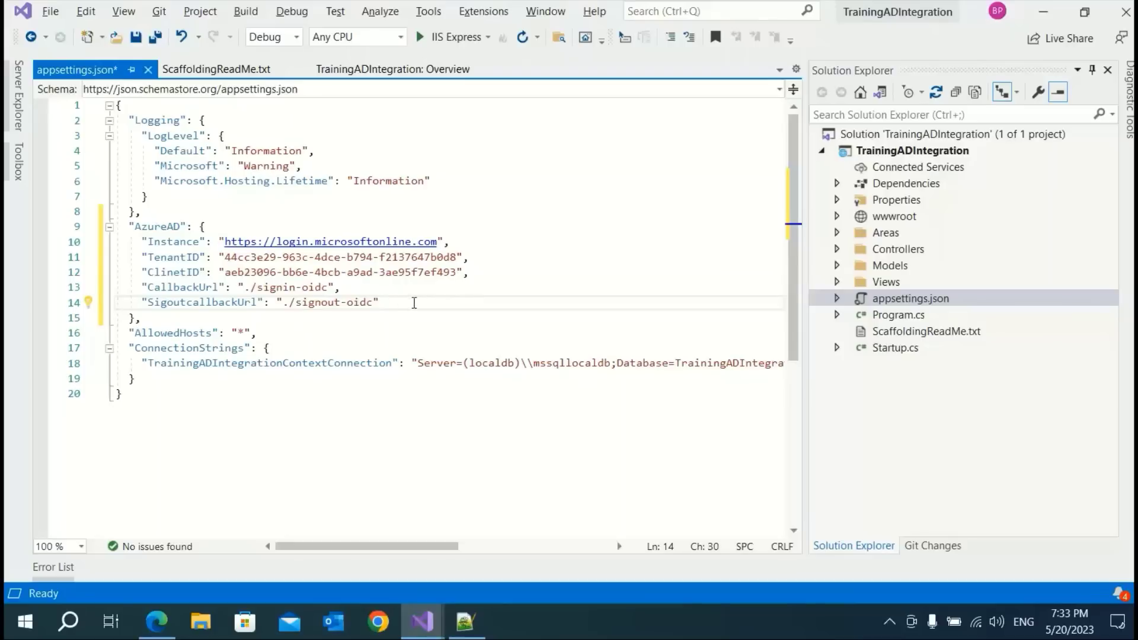
click(414, 304)
click(136, 38)
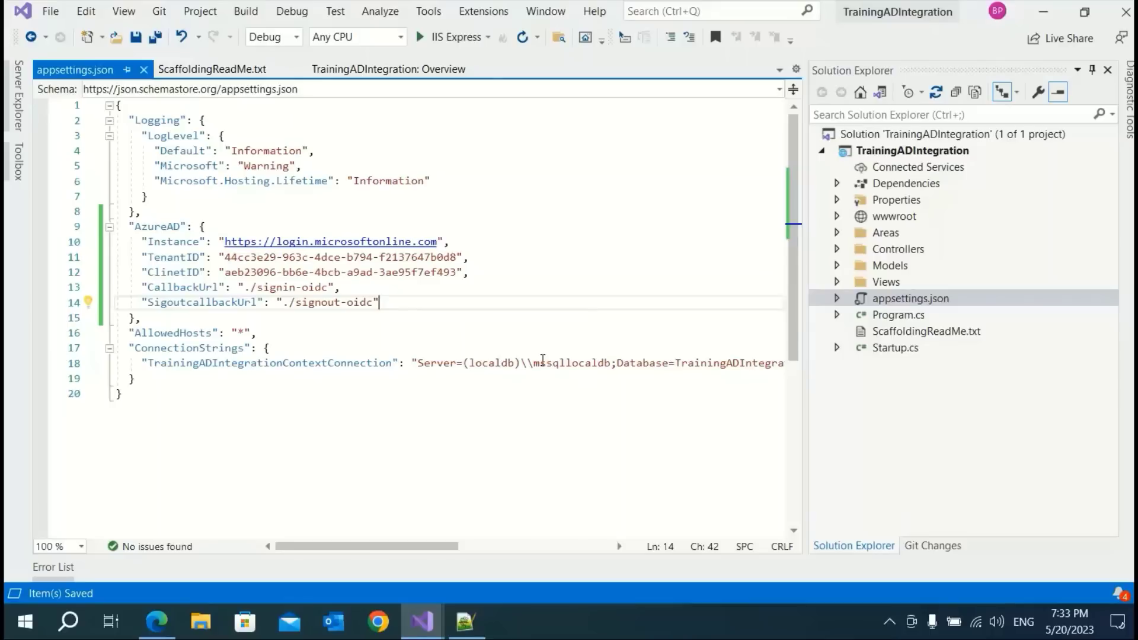
Open Startup.cs and add a blank line after services.AddControllersWithViews() in ConfigureServices
double_click(898, 348)
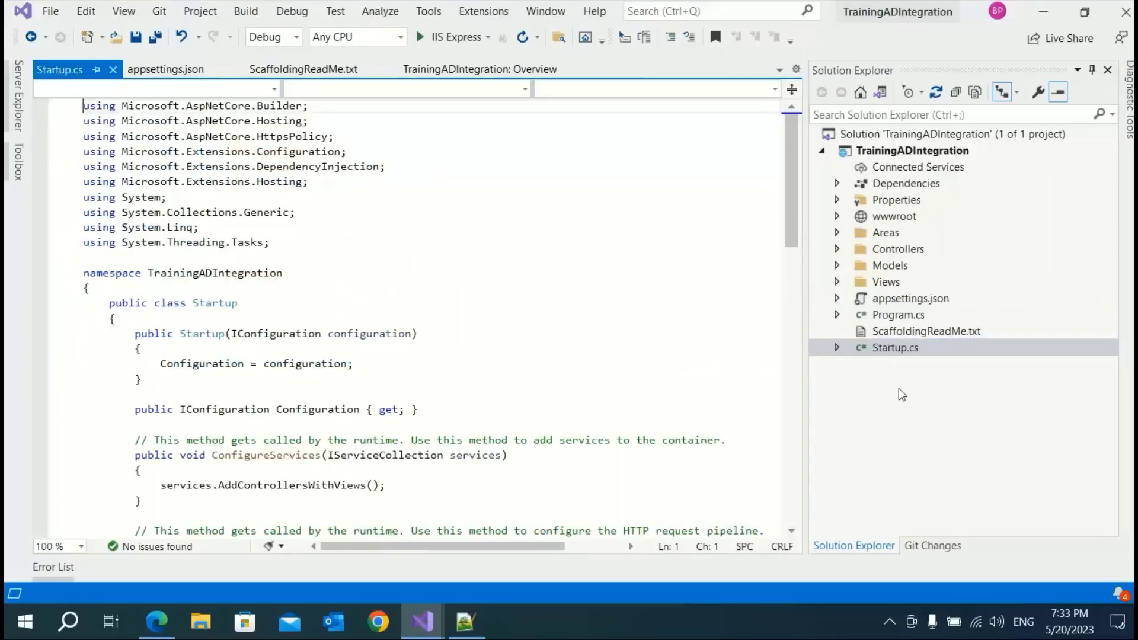
scroll(608, 366, down, 3)
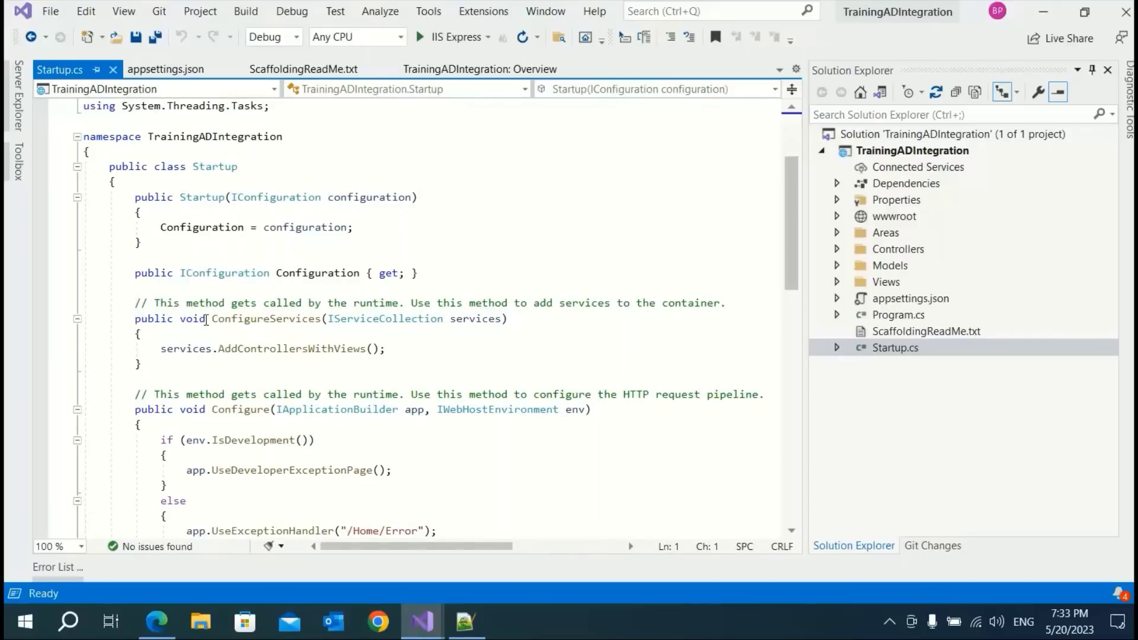
click(239, 320)
click(418, 349)
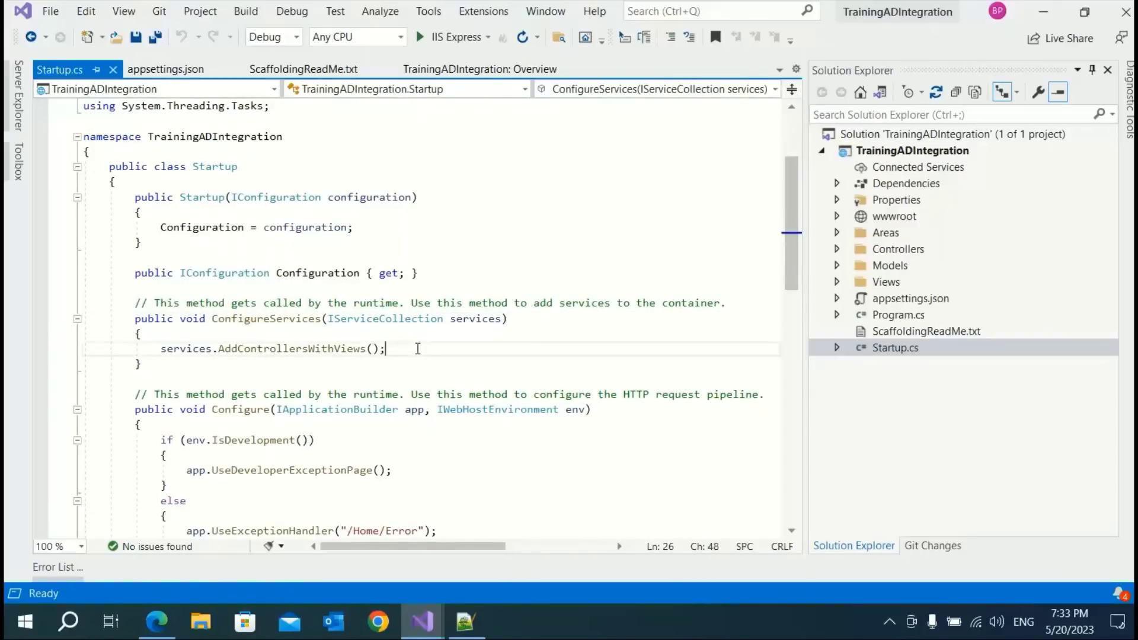
key(Return)
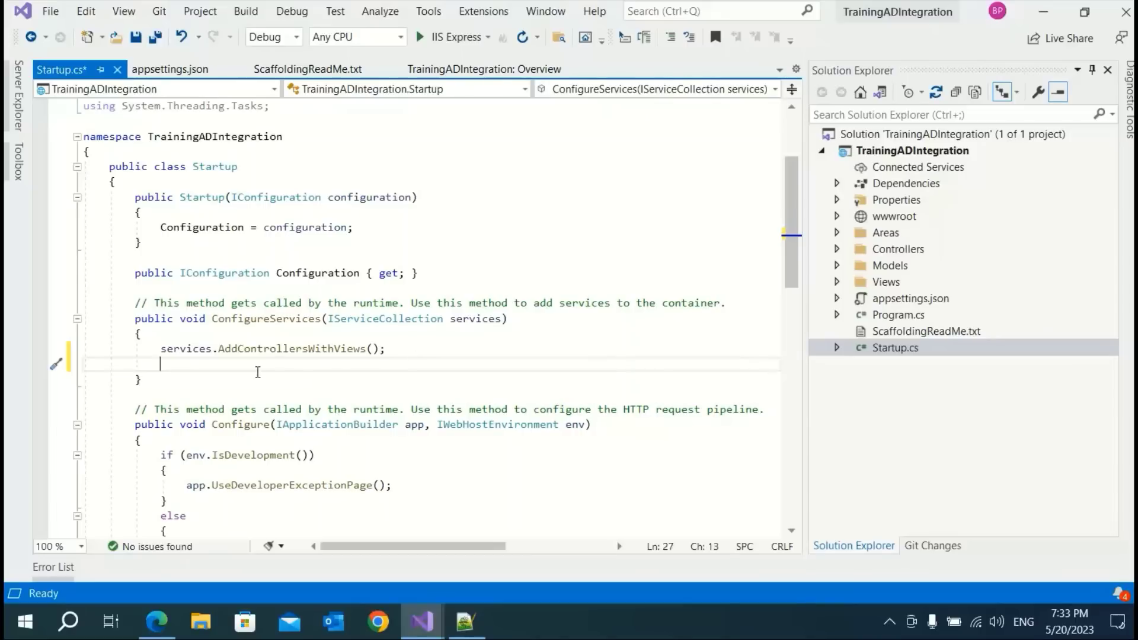
Copy the Microsoft identity authentication and AddMvc authorization lines from the reference Startup.cs in Notepad++
click(465, 622)
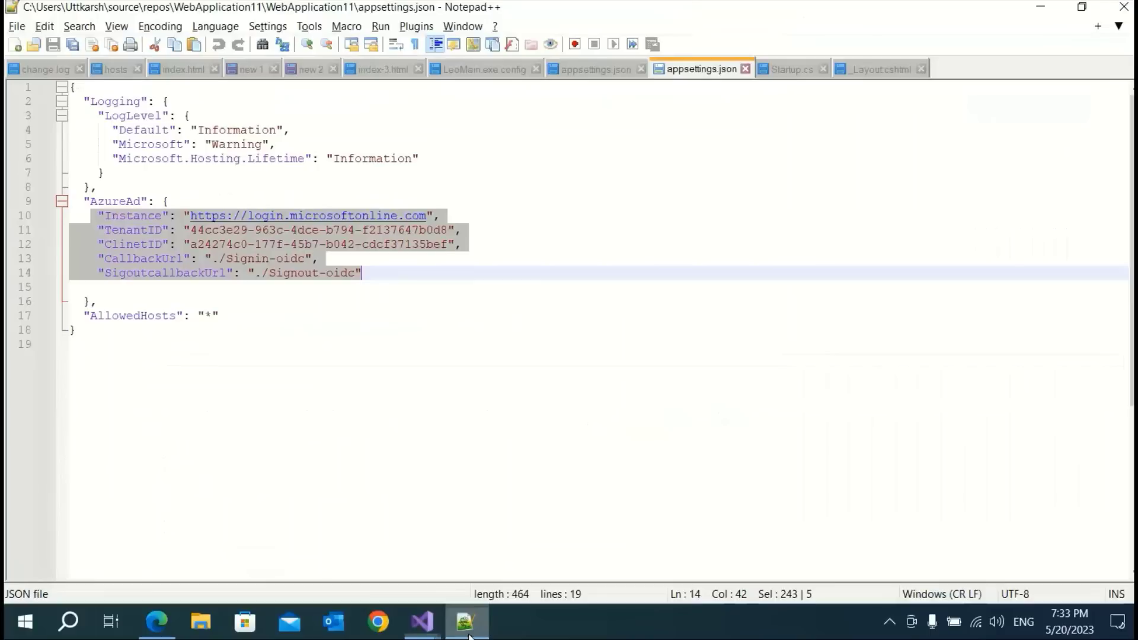
click(783, 68)
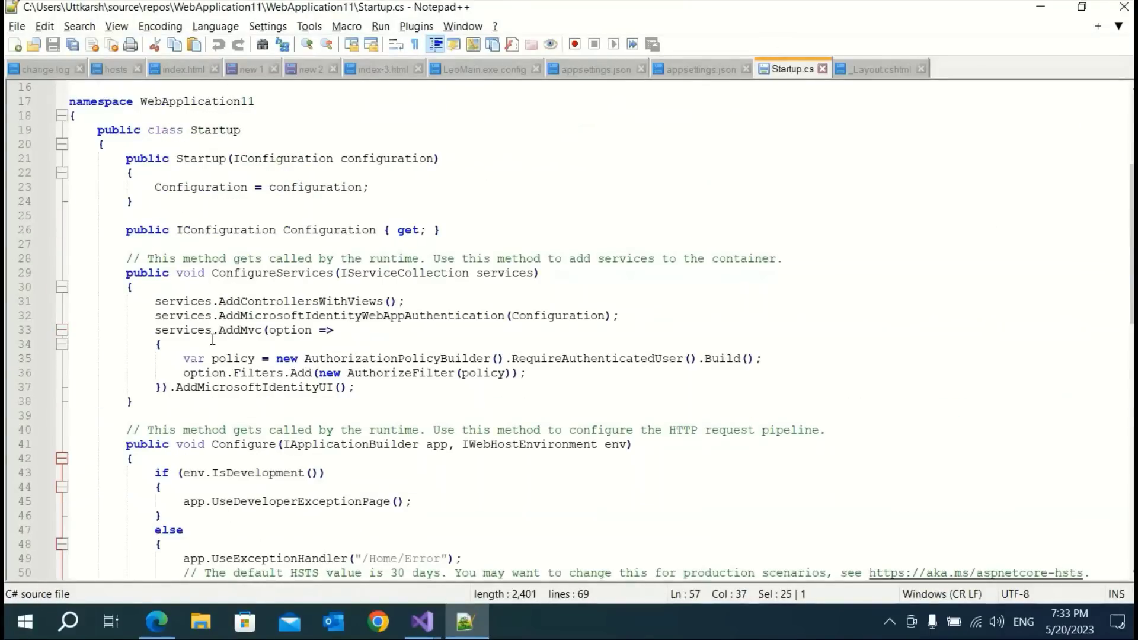
drag(155, 316, 366, 391)
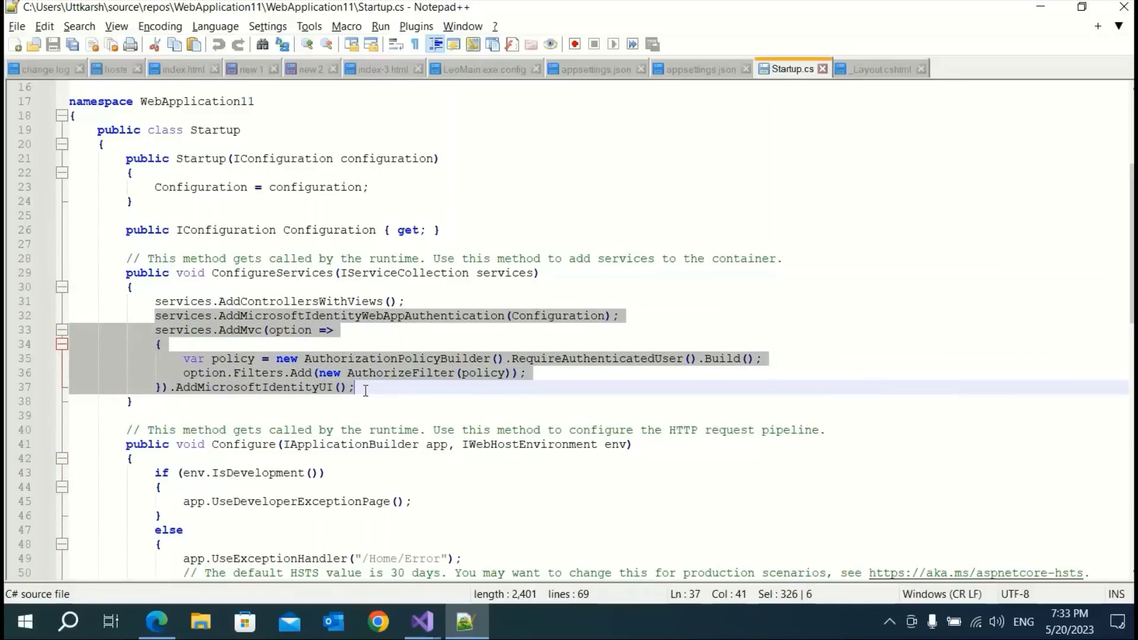
key(alt+Tab)
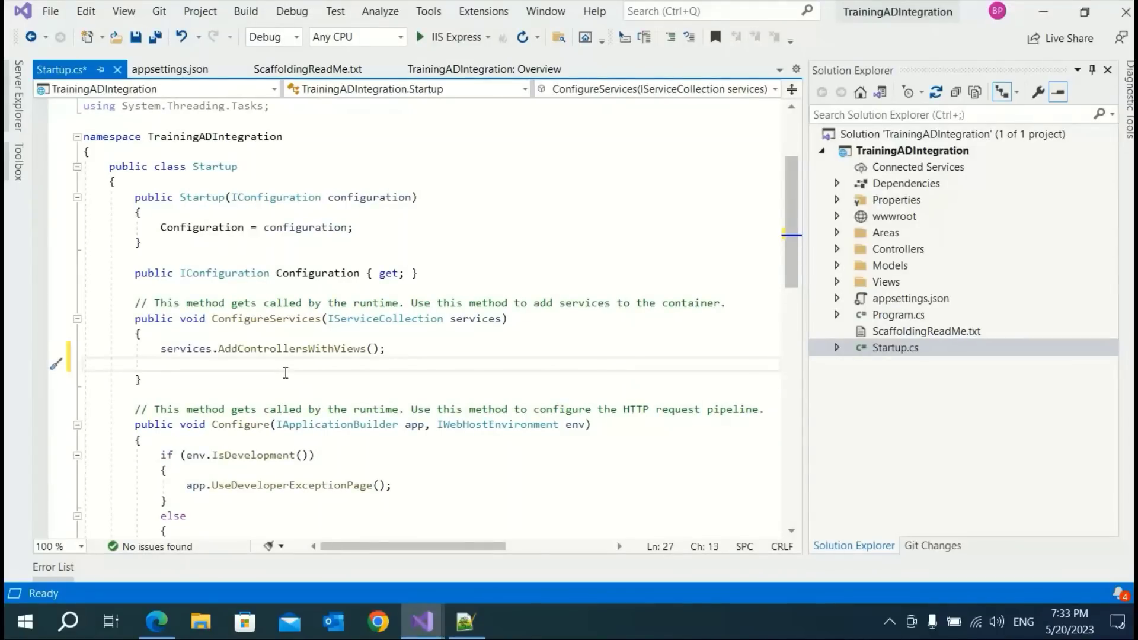
Paste the authentication code into ConfigureServices and import Microsoft.Identity.Web and Microsoft.AspNetCore.Authorization
key(ctrl+v)
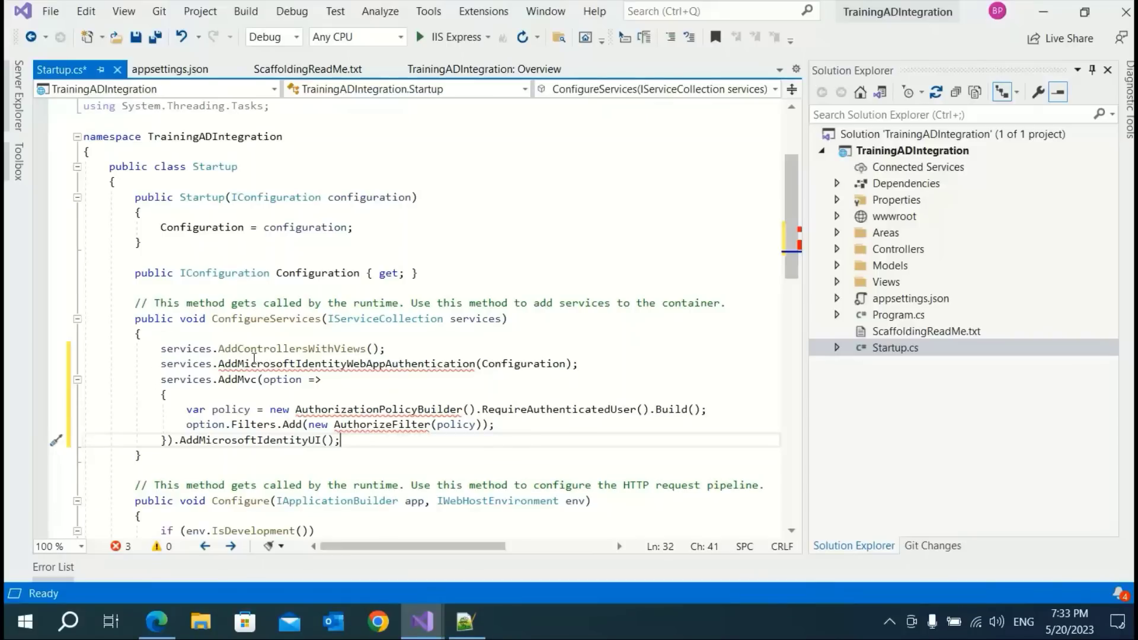
mouse_move(276, 369)
scroll(279, 361, down, 1)
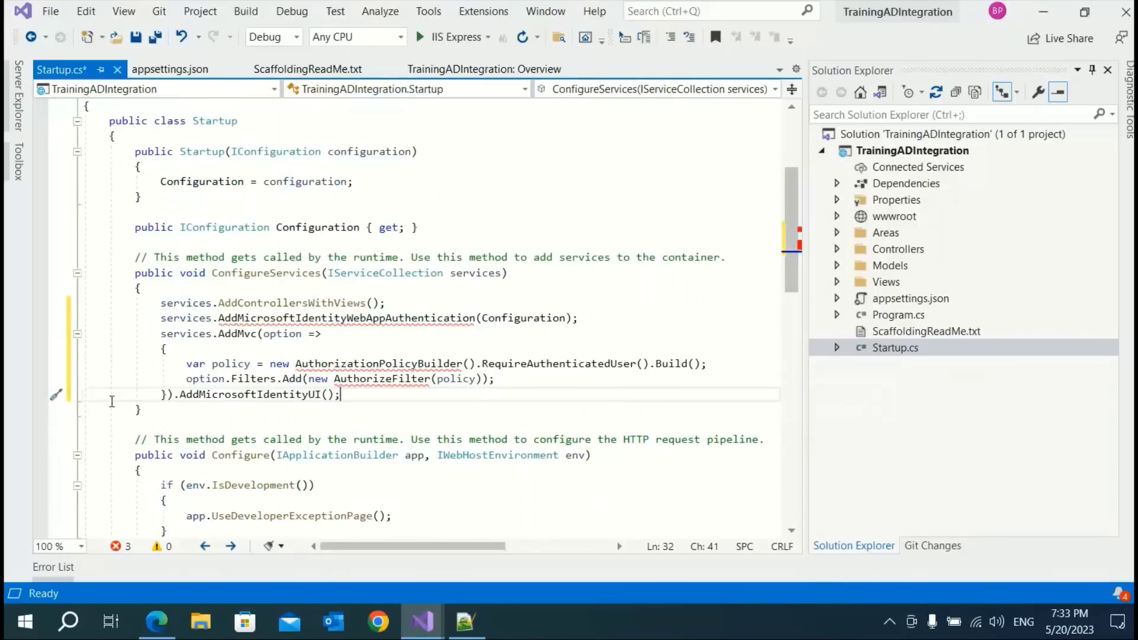
mouse_move(294, 315)
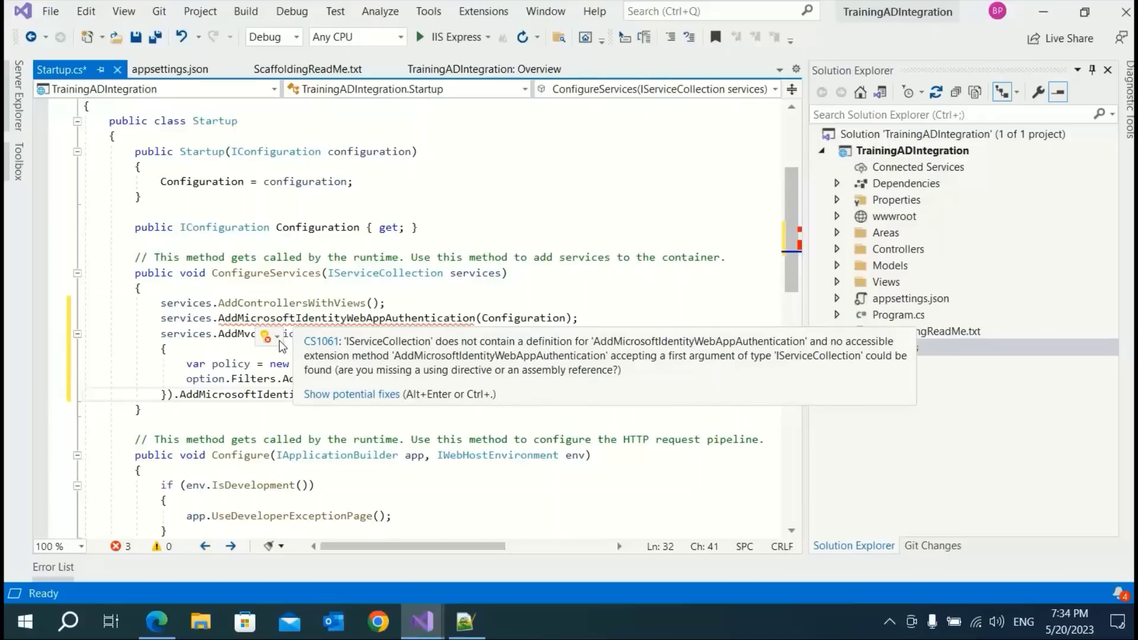
click(278, 339)
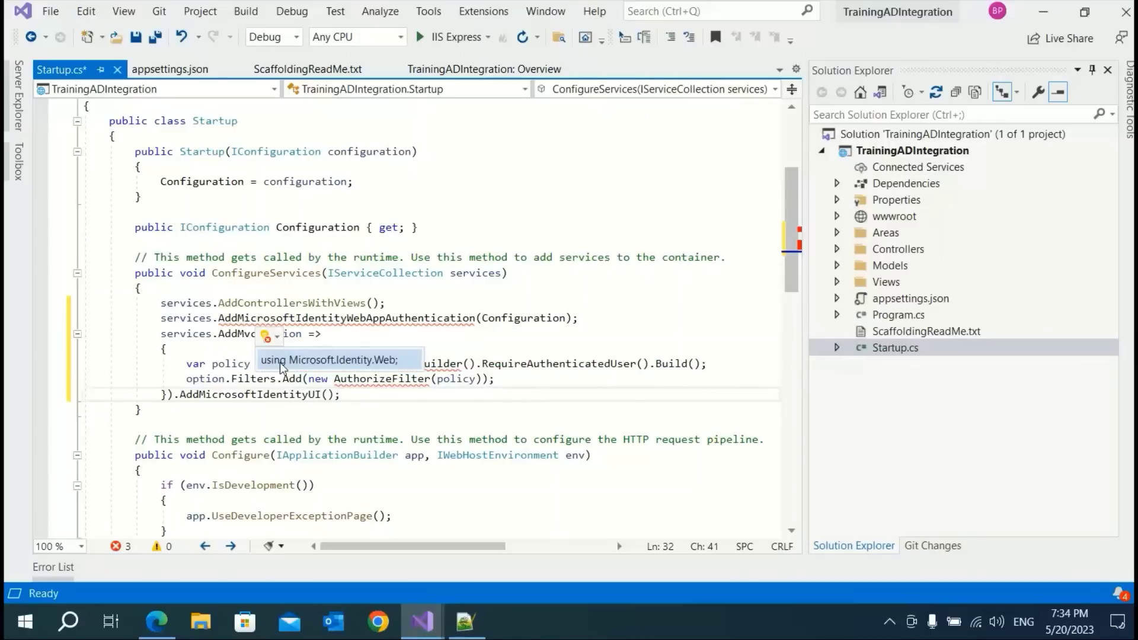
click(281, 363)
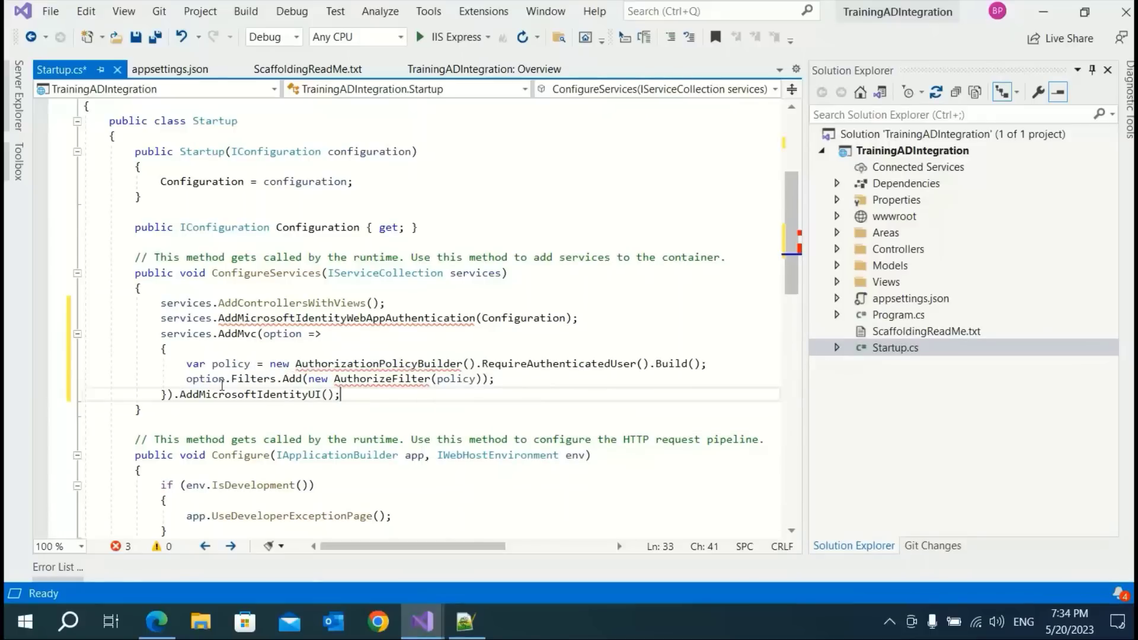
mouse_move(310, 365)
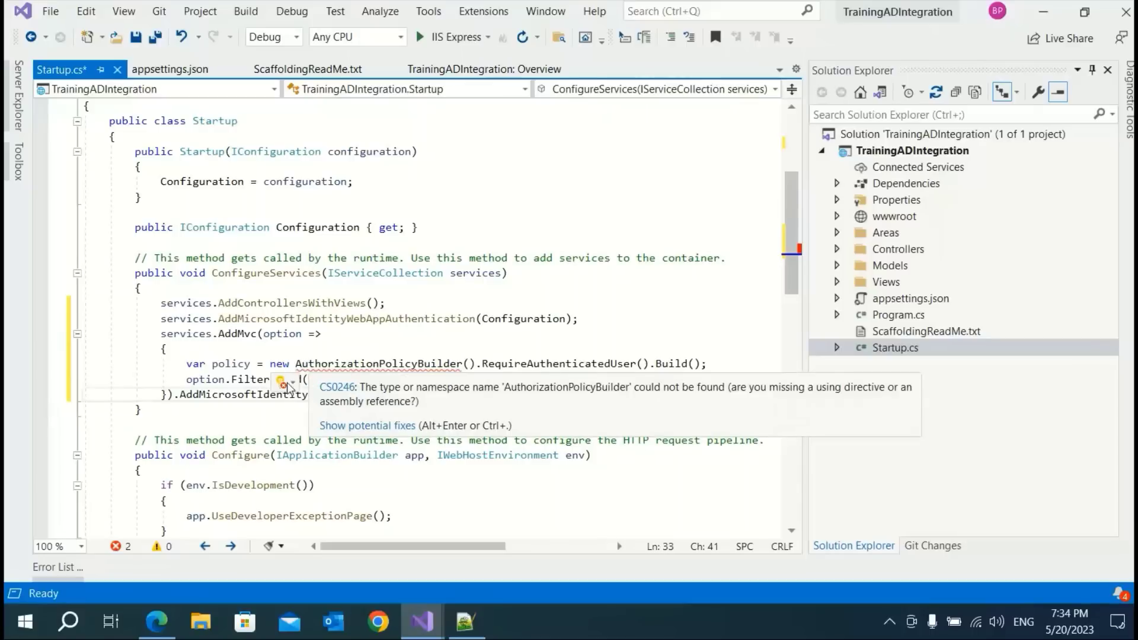
click(290, 386)
click(297, 408)
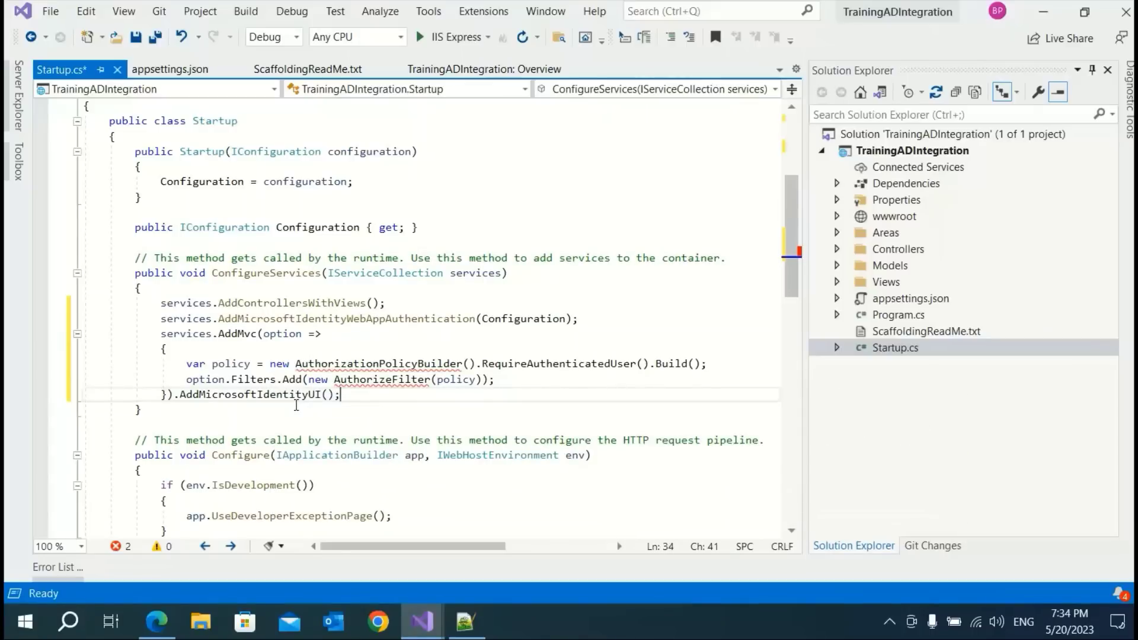
Add using directives for Microsoft.AspNetCore.Mvc.Authorization and Microsoft.Identity.Web.UI via quick actions
mouse_move(343, 380)
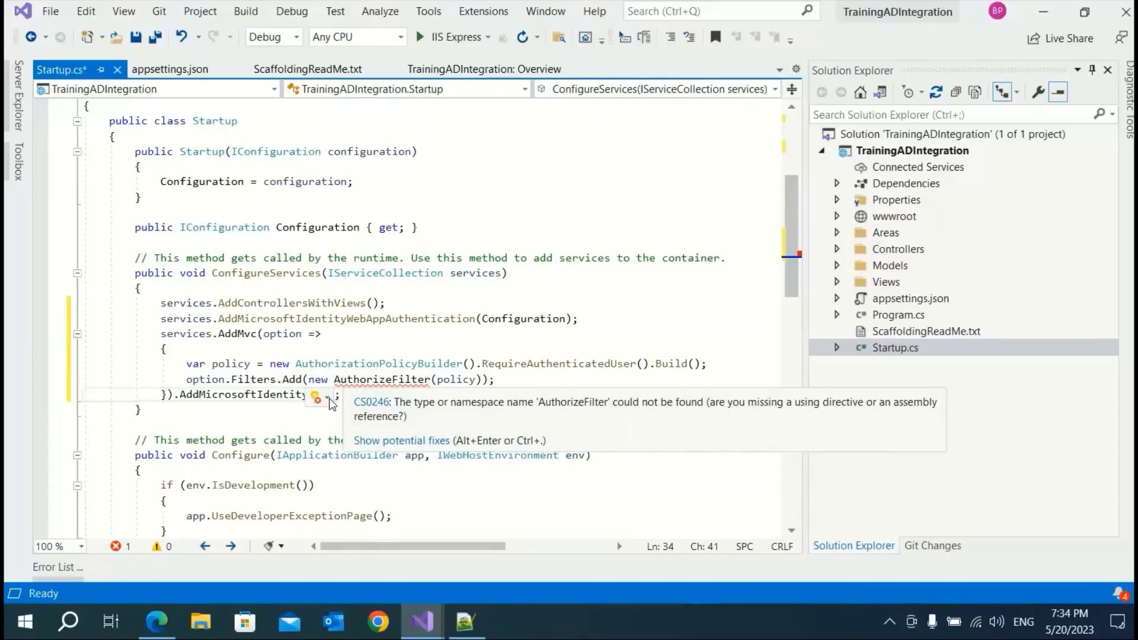
click(329, 398)
click(332, 421)
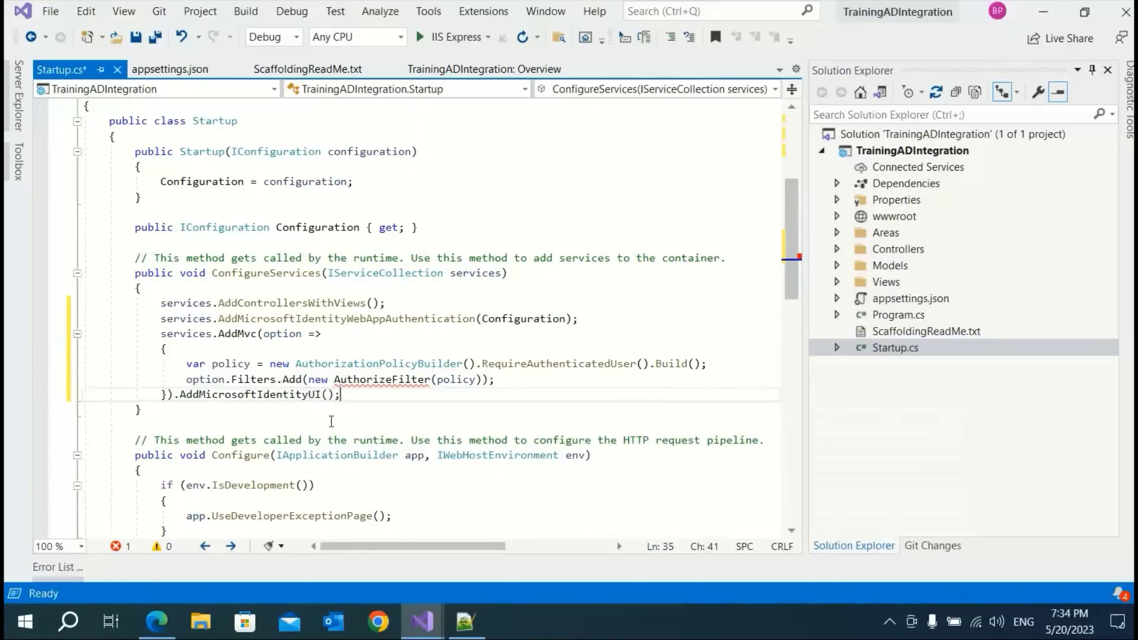
click(196, 431)
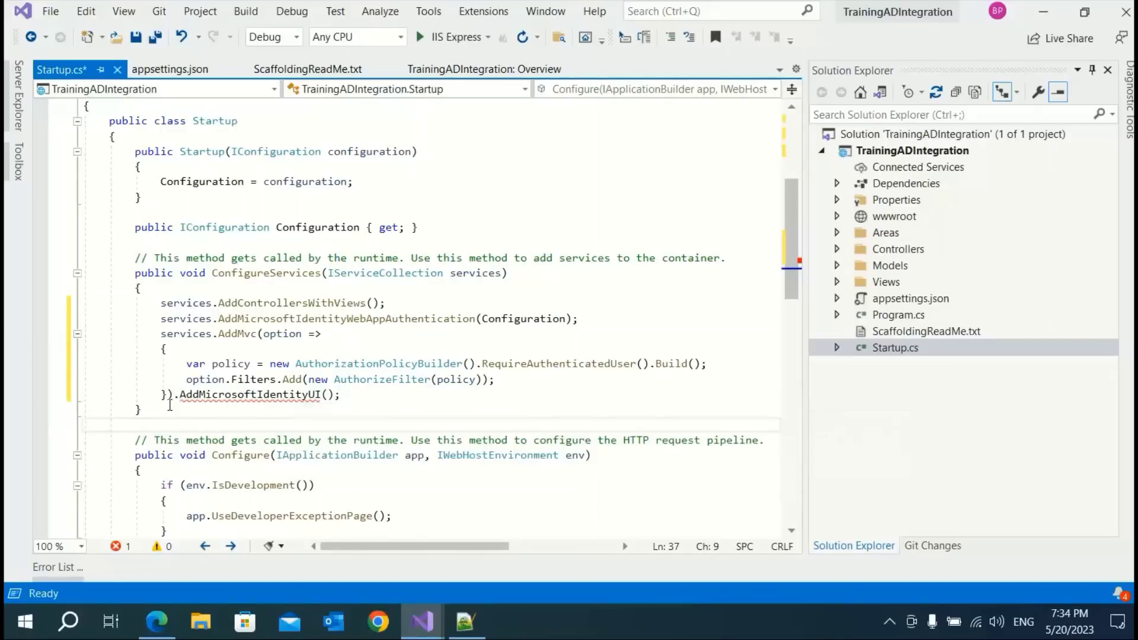
click(183, 414)
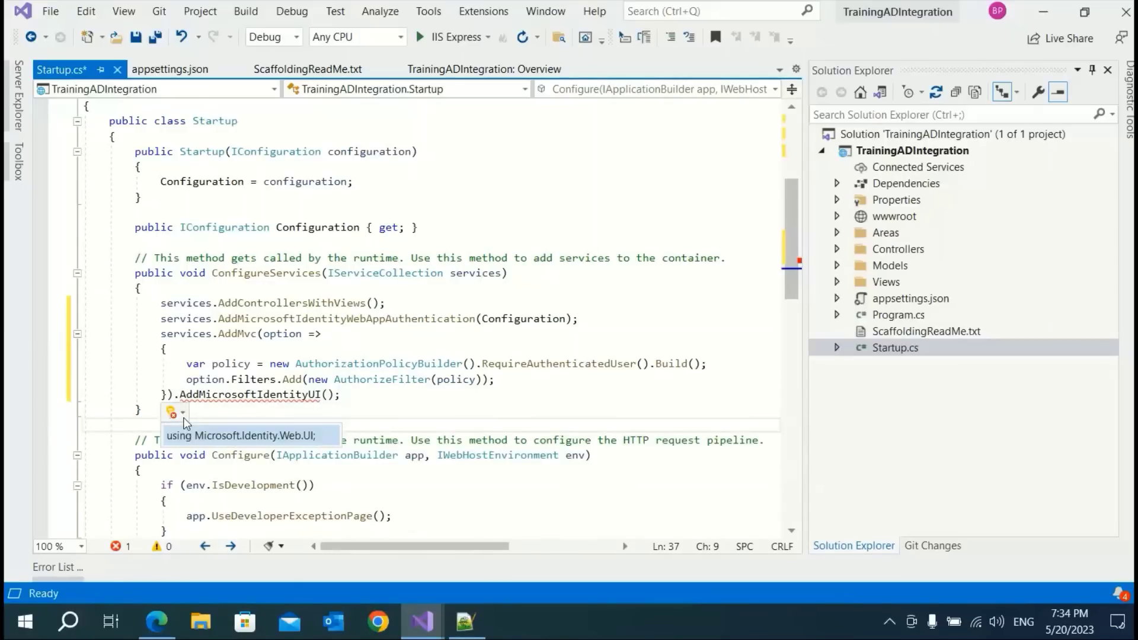
click(191, 437)
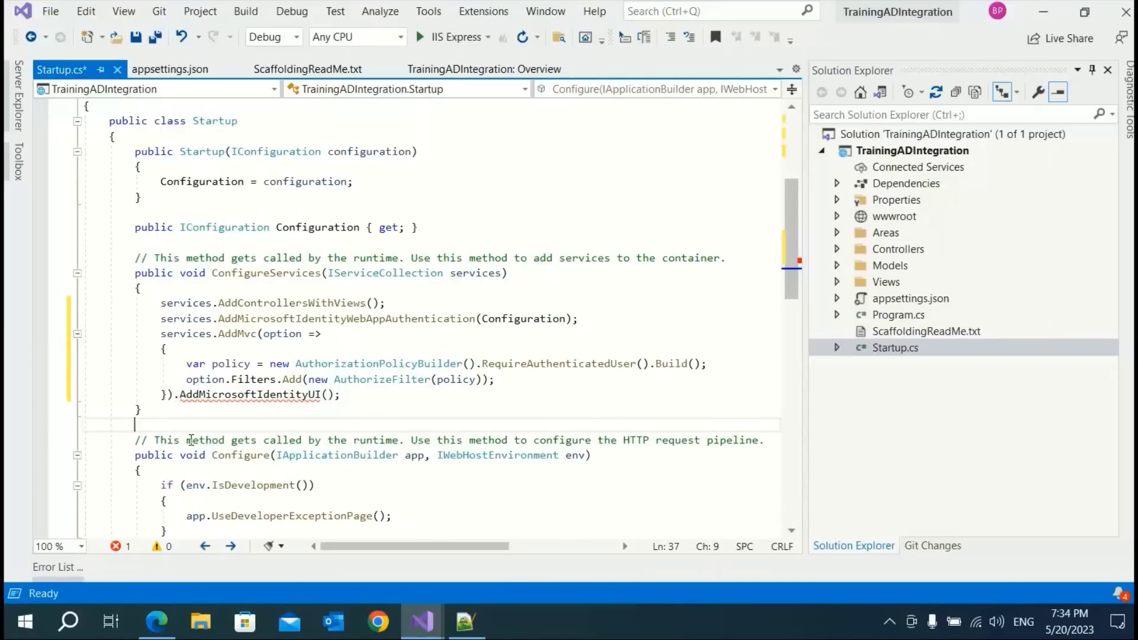
click(368, 397)
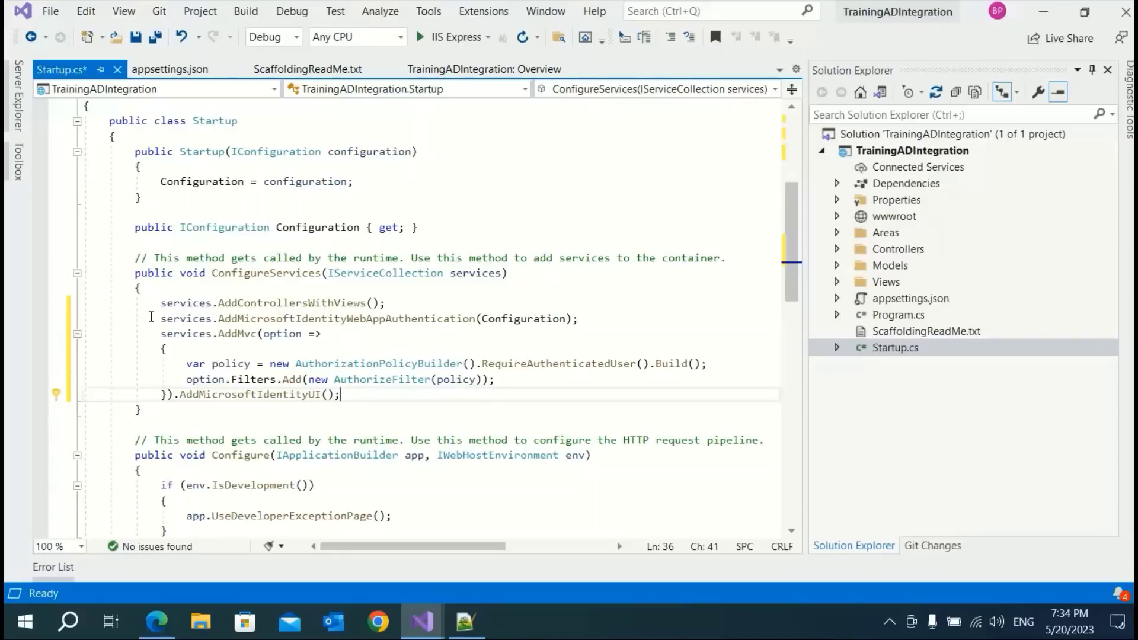
Check the AzureAD section name, keep AddMicrosoftIdentityWebAppAuthentication(Configuration) unchanged, and save Startup.cs
mouse_move(240, 320)
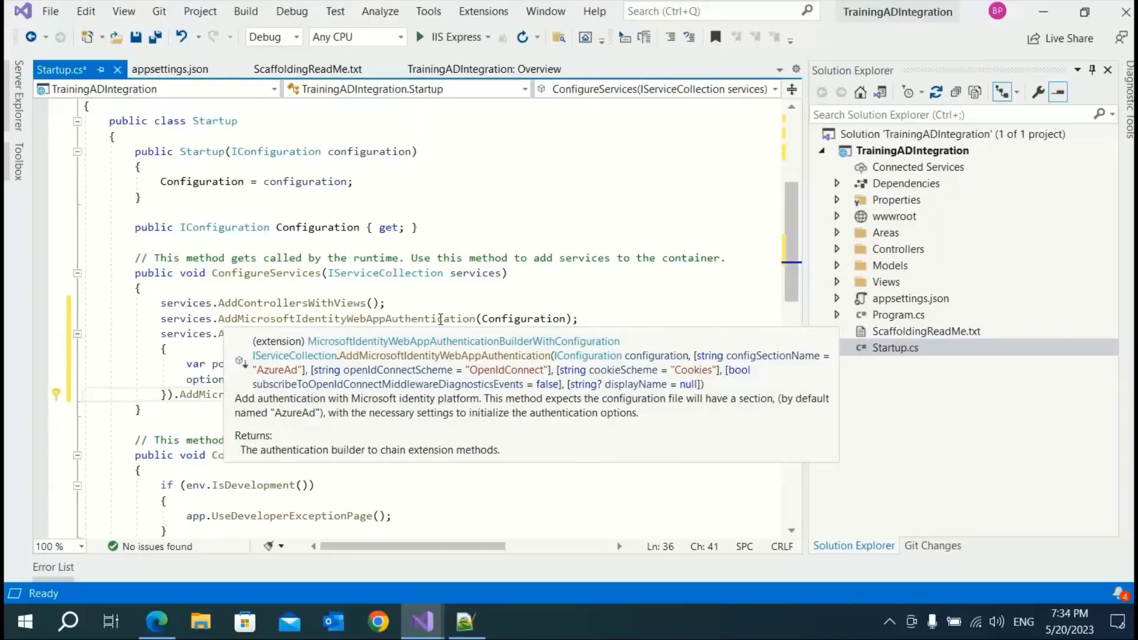
mouse_move(538, 318)
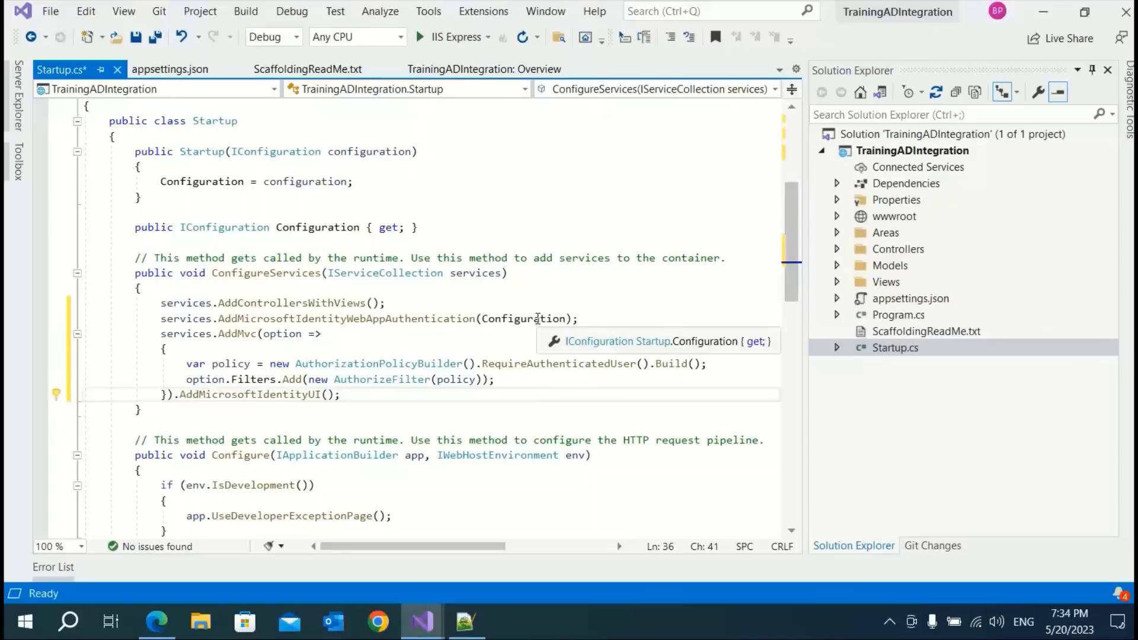
click(567, 320)
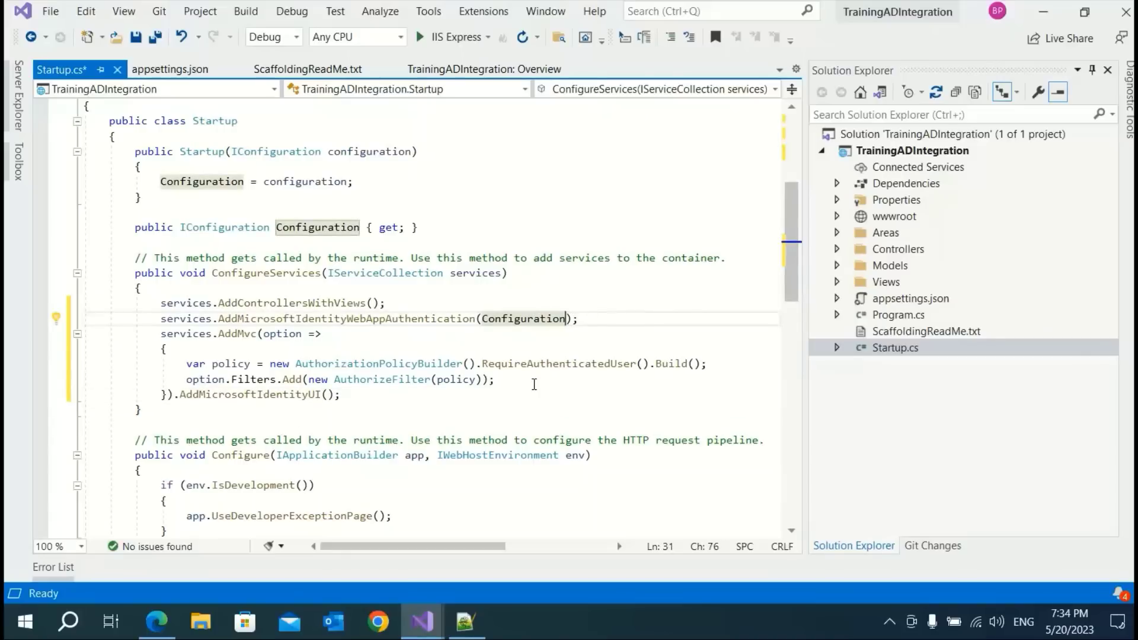
text(,)
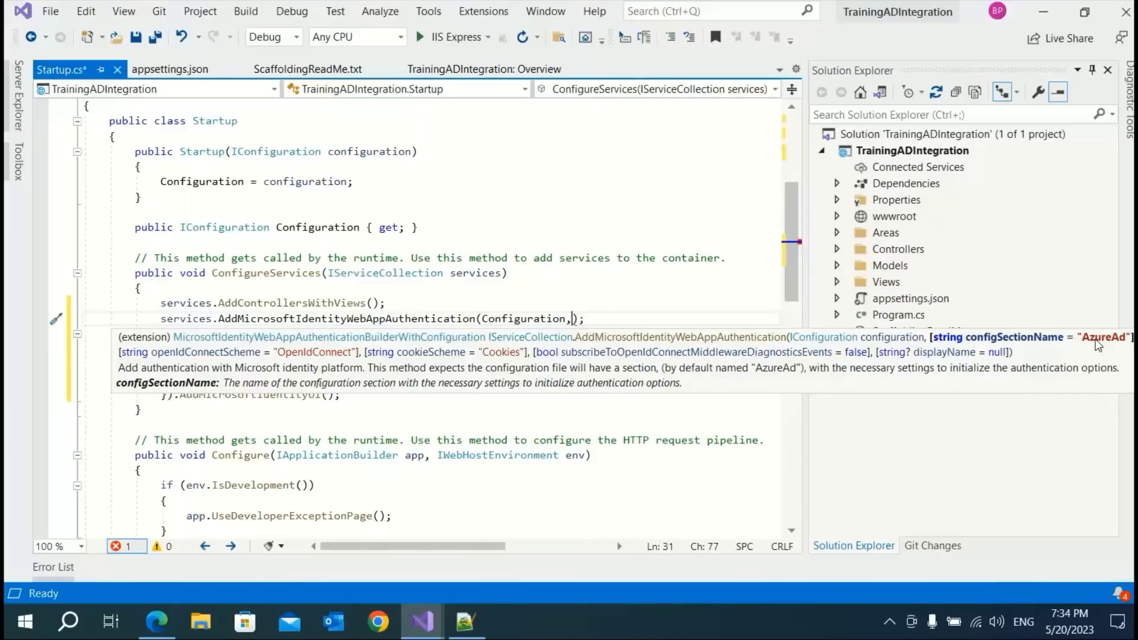
click(170, 76)
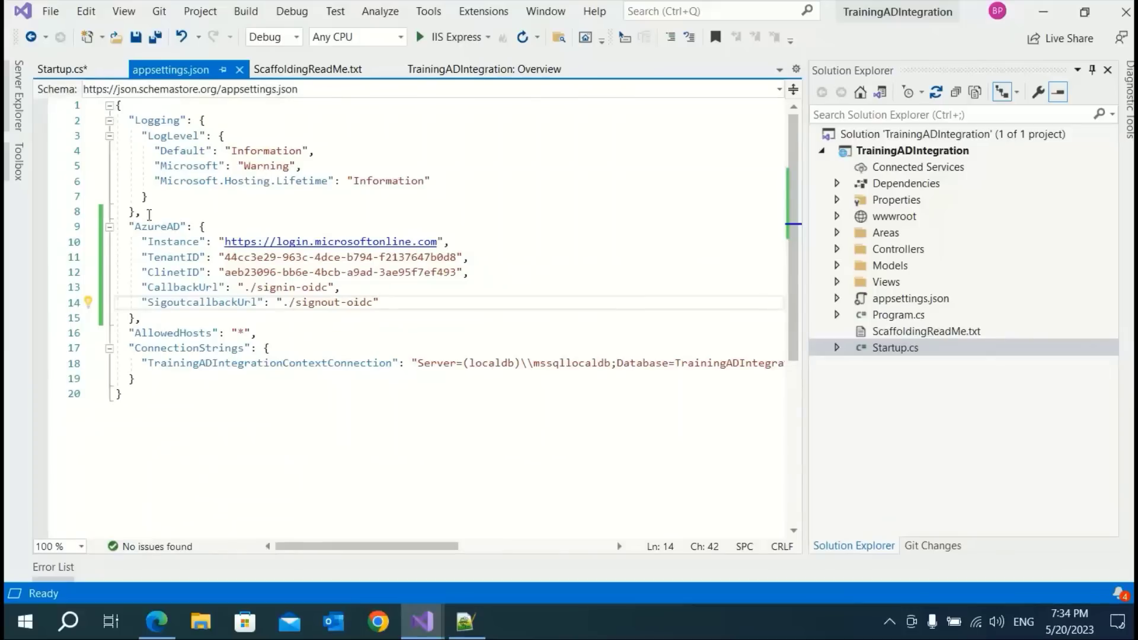
double_click(155, 227)
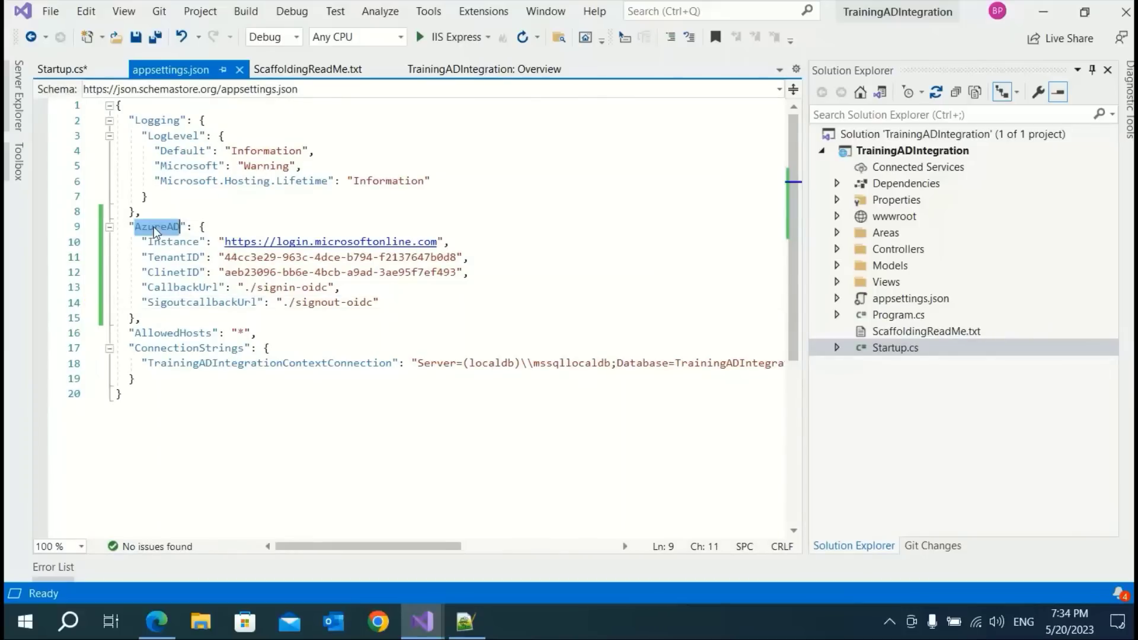
click(67, 70)
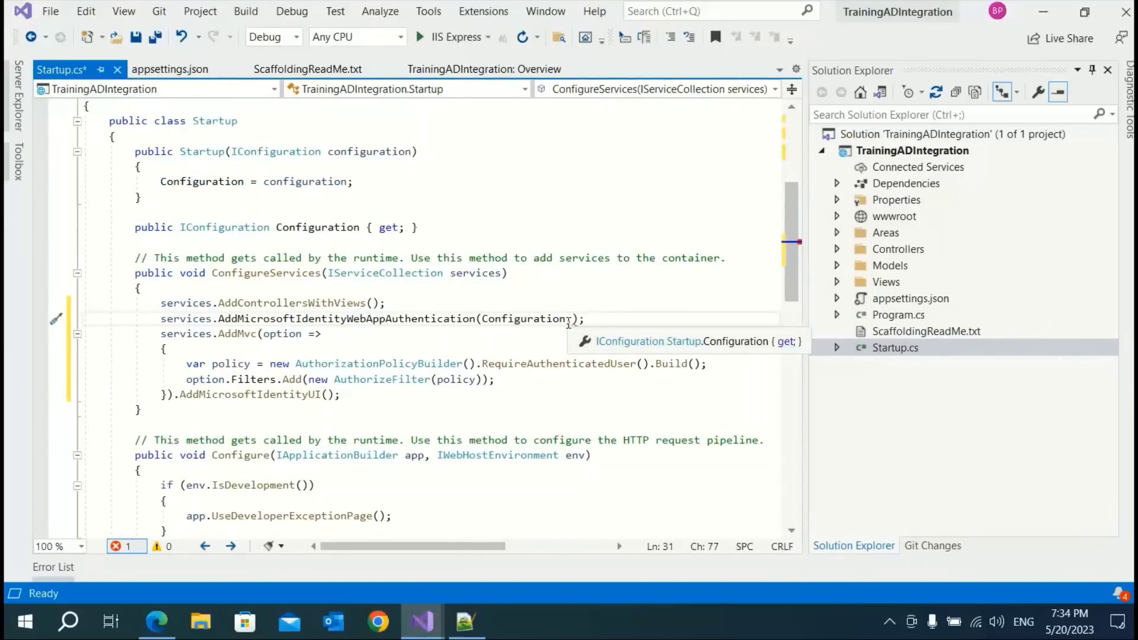
click(568, 320)
text(,)
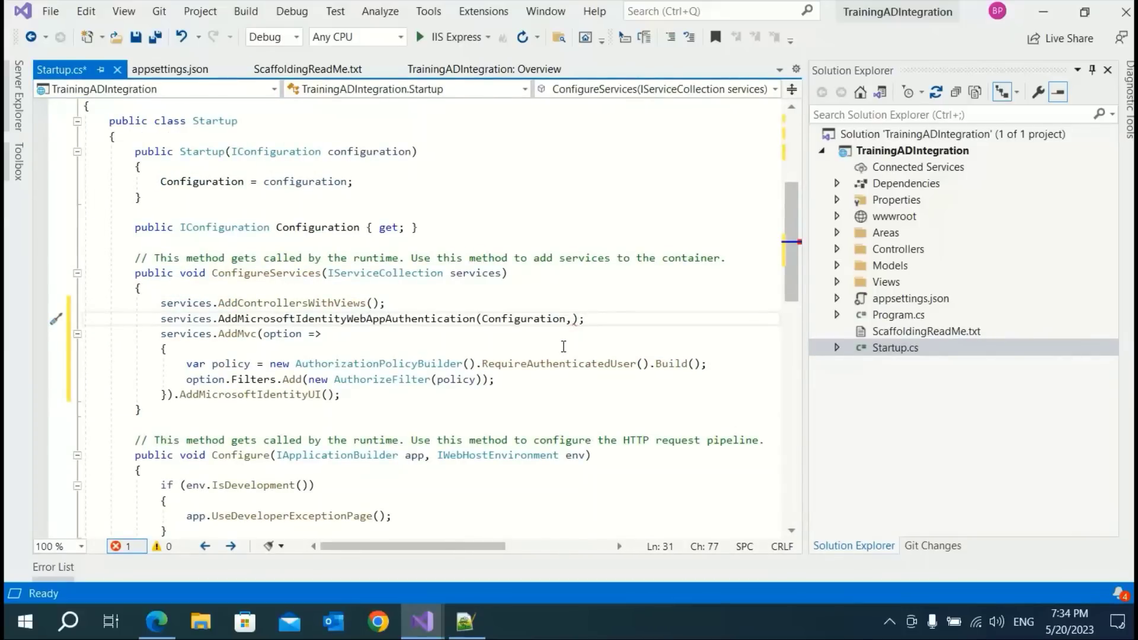
key(BackSpace)
key(End)
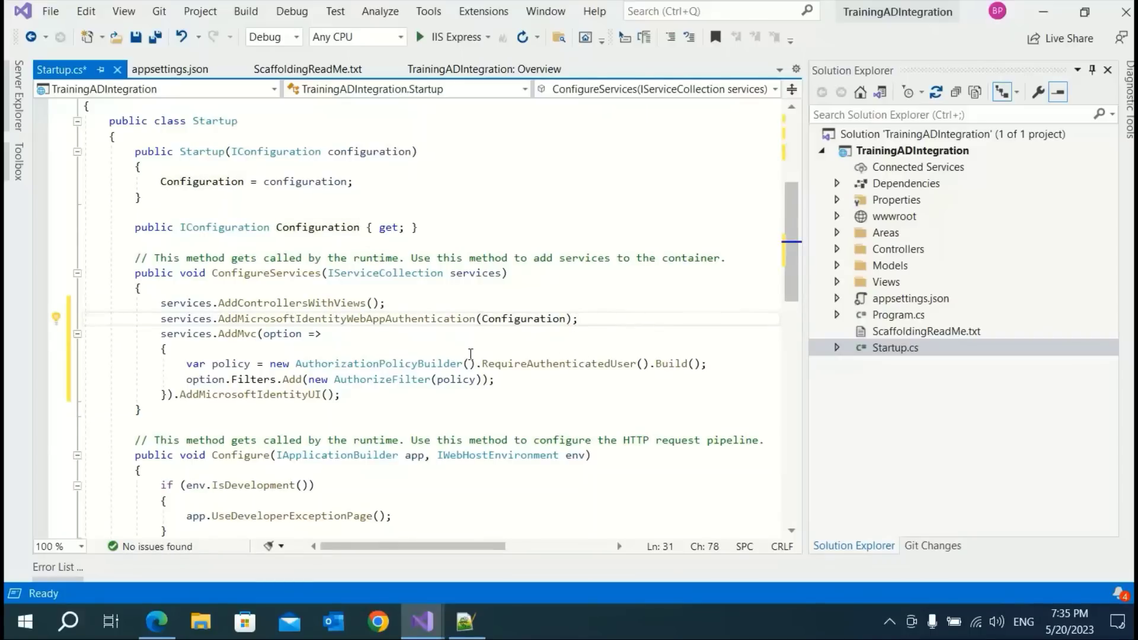
click(527, 319)
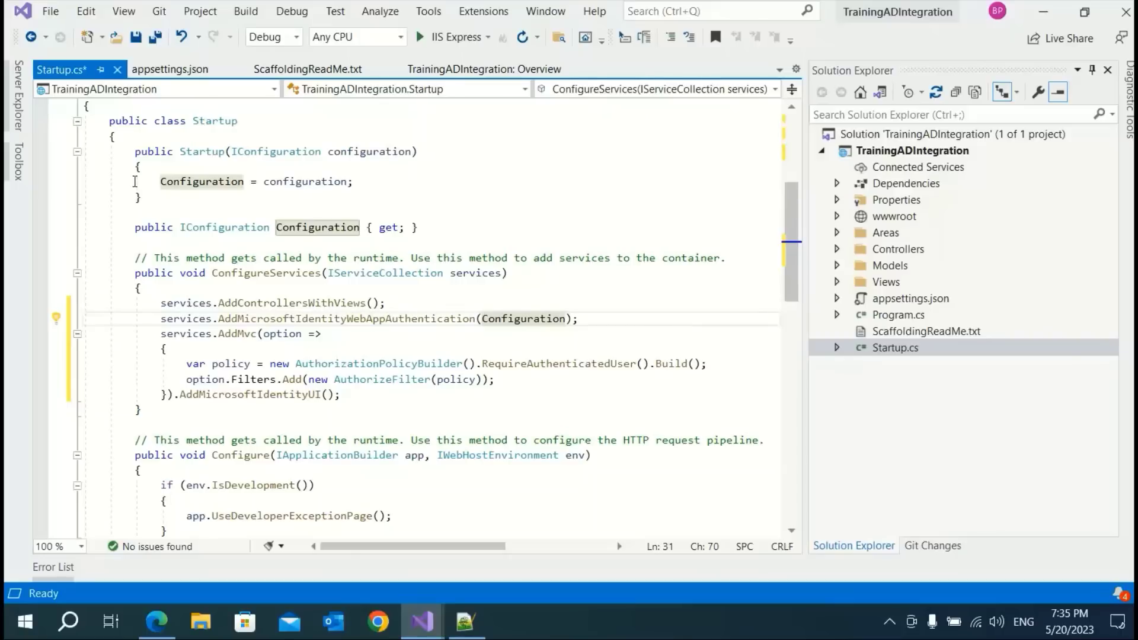
click(136, 37)
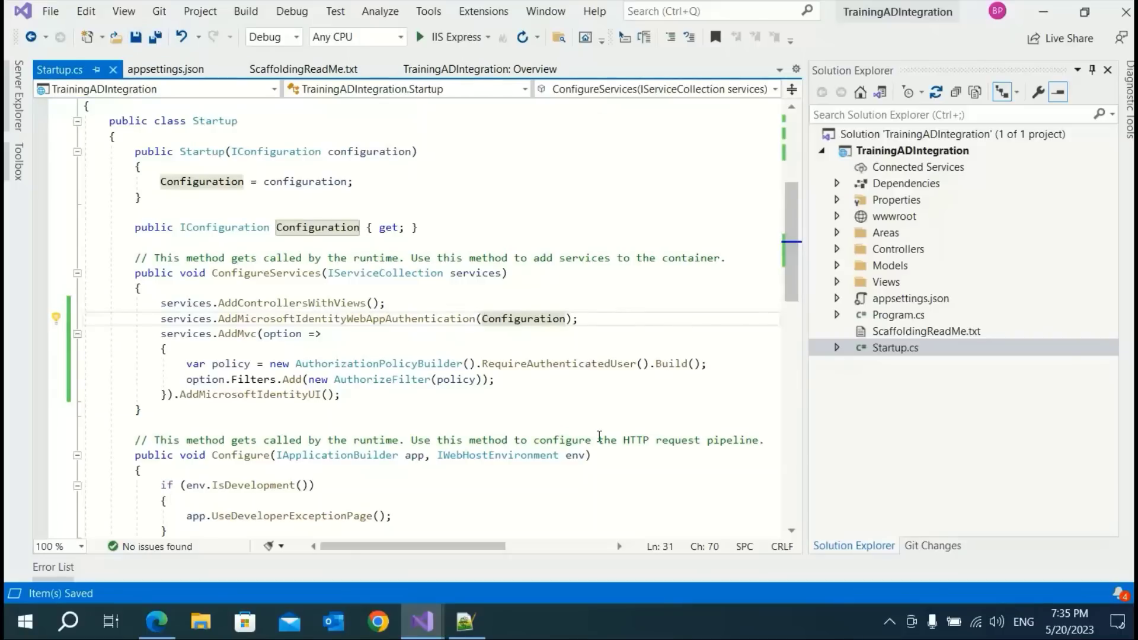
Insert app.UseAuthentication(); under app.UseRouting() in Startup's Configure method and save Startup.cs
scroll(599, 437, down, 4)
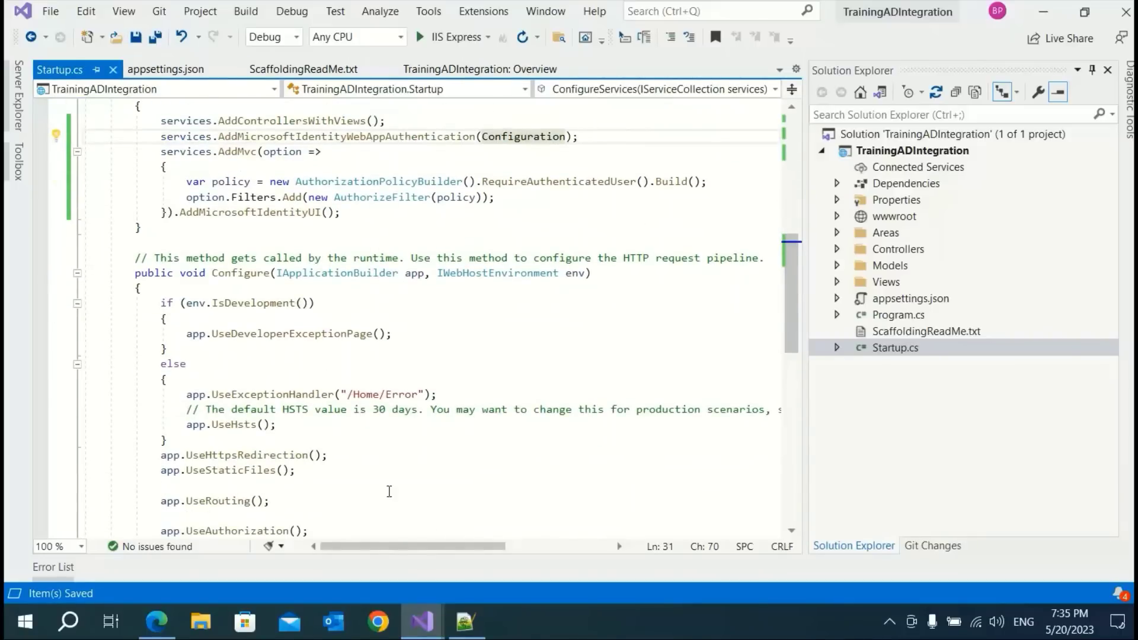
scroll(389, 492, down, 2)
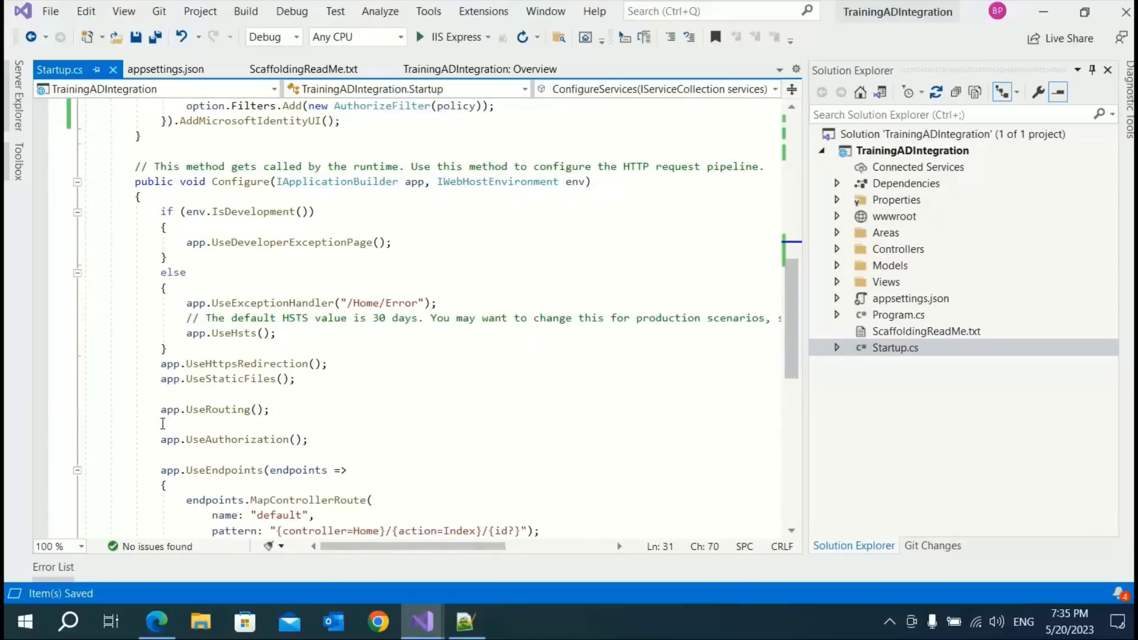
click(162, 424)
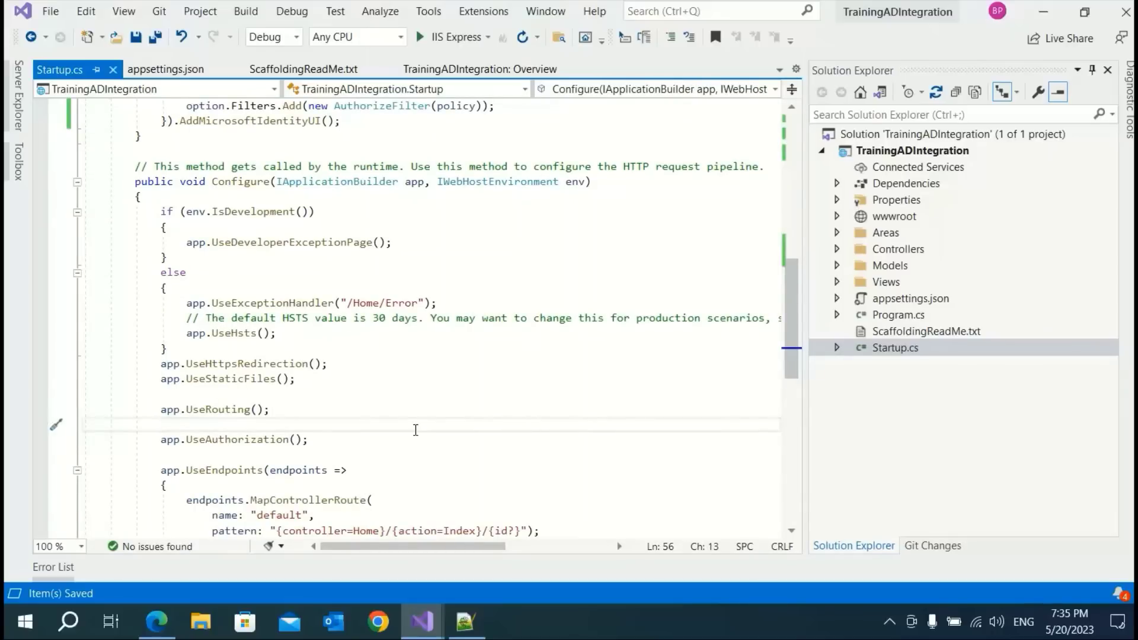
text(app)
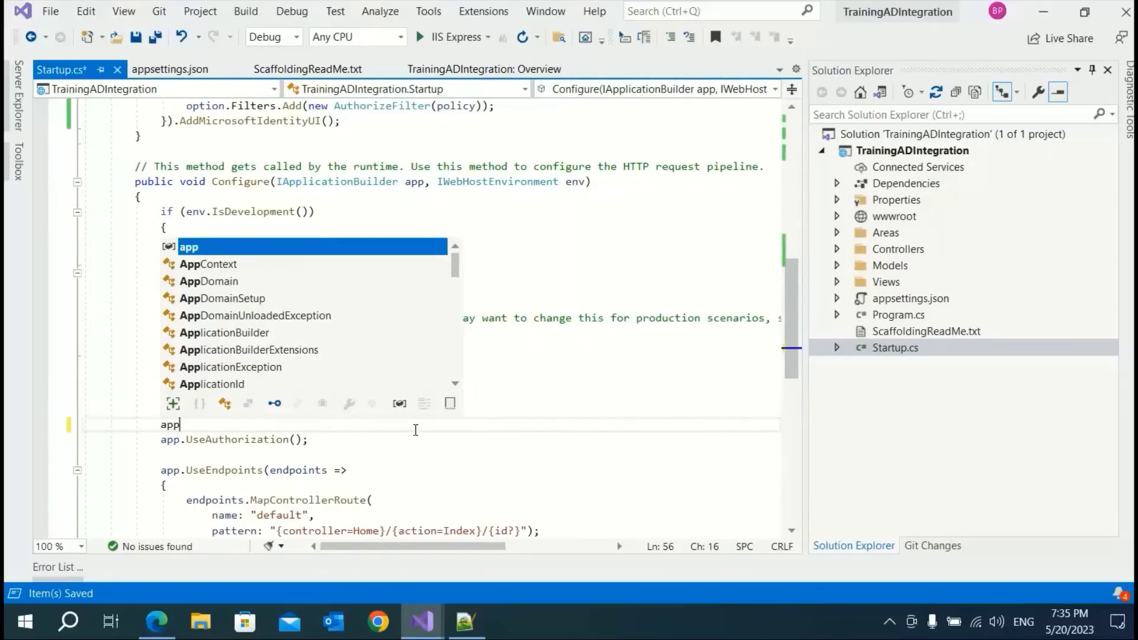
text(.use)
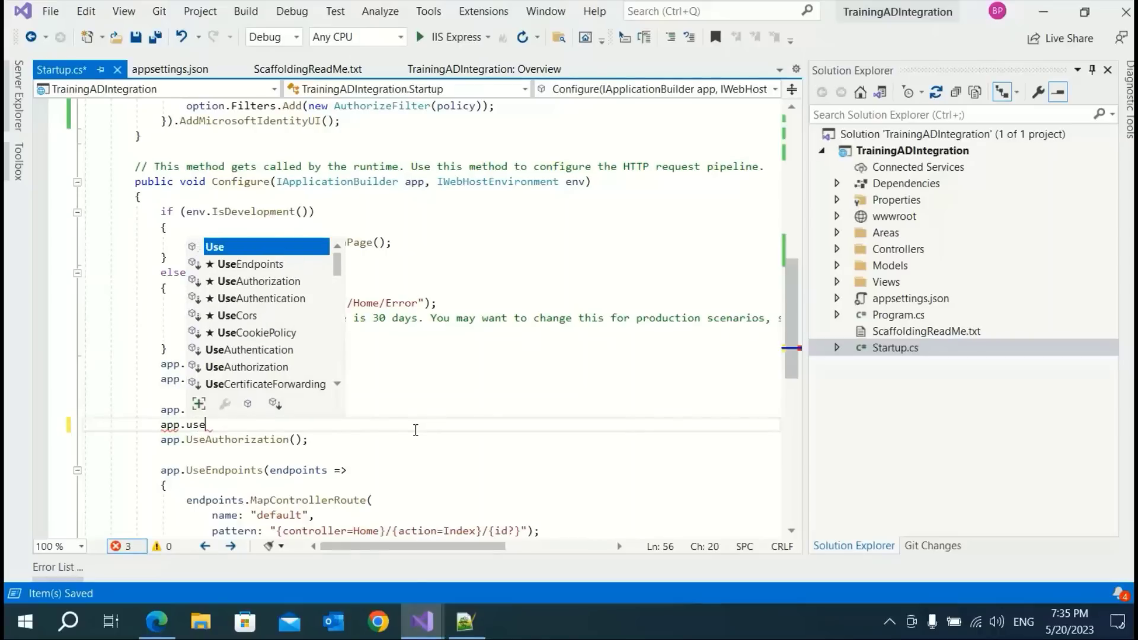
text(auth)
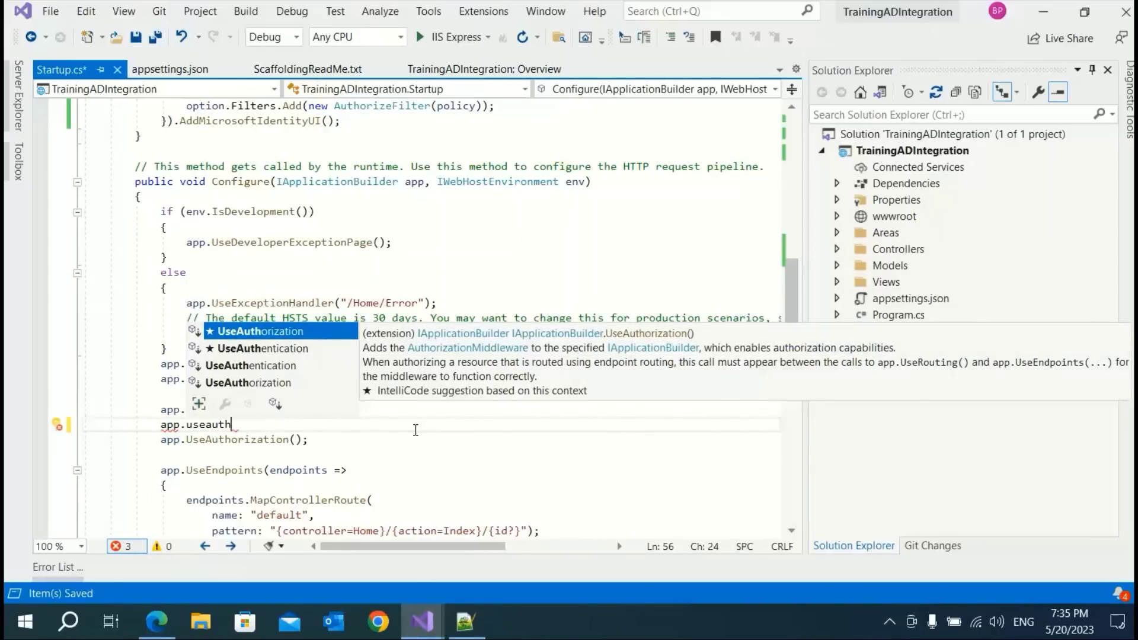
key(Down)
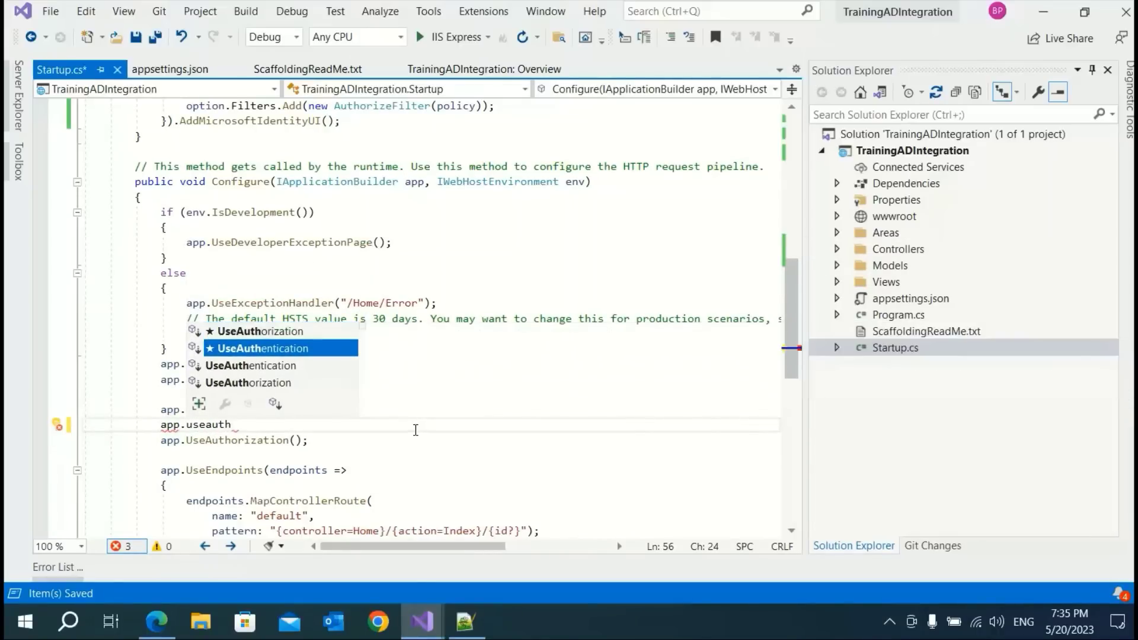
key(Tab)
text(();)
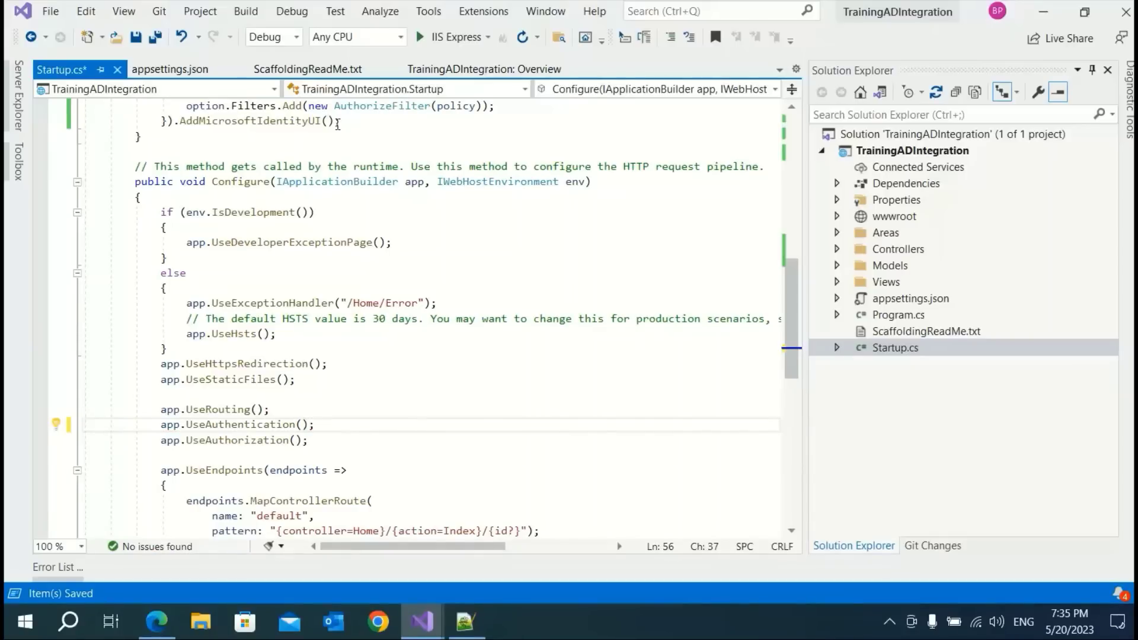
click(136, 37)
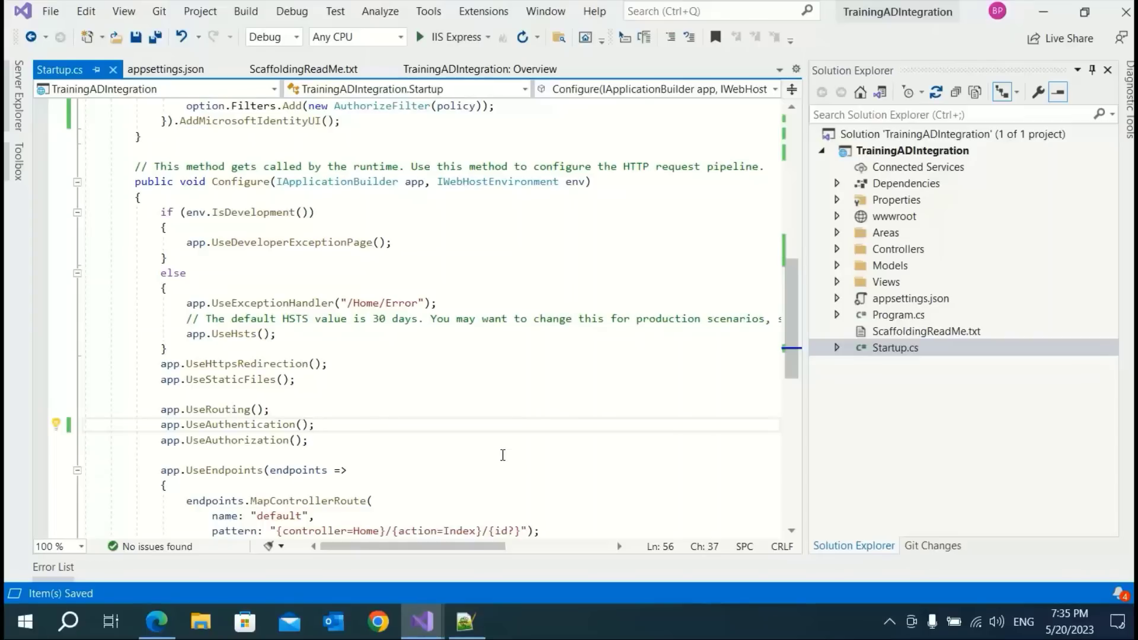
click(514, 447)
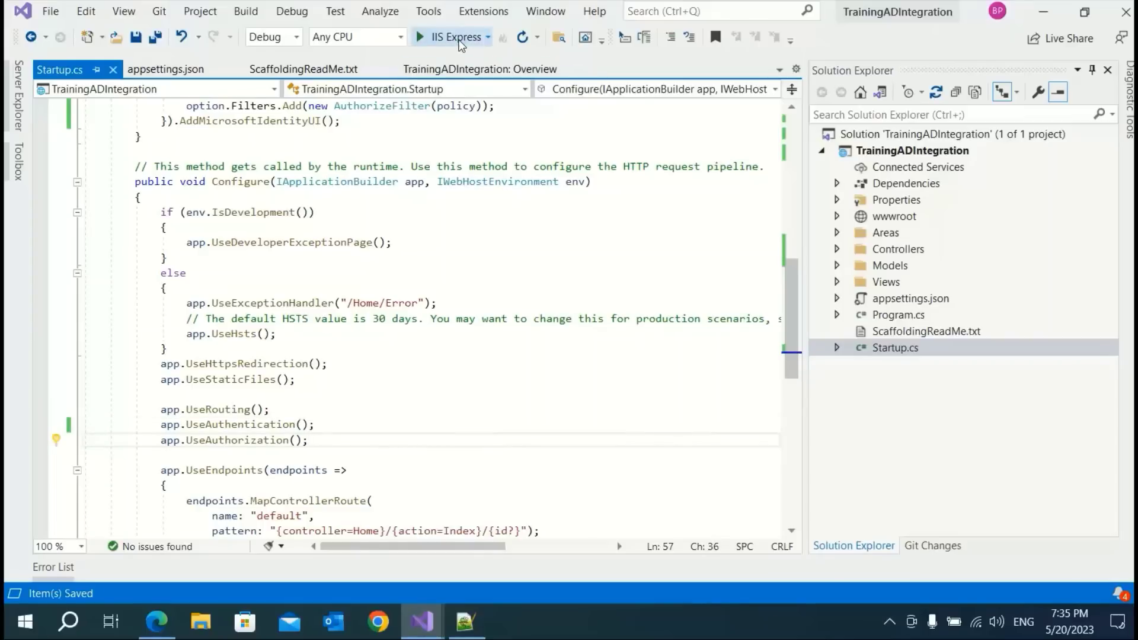
Run the web app in IIS Express, close the browser to stop it, and expand Properties
click(460, 41)
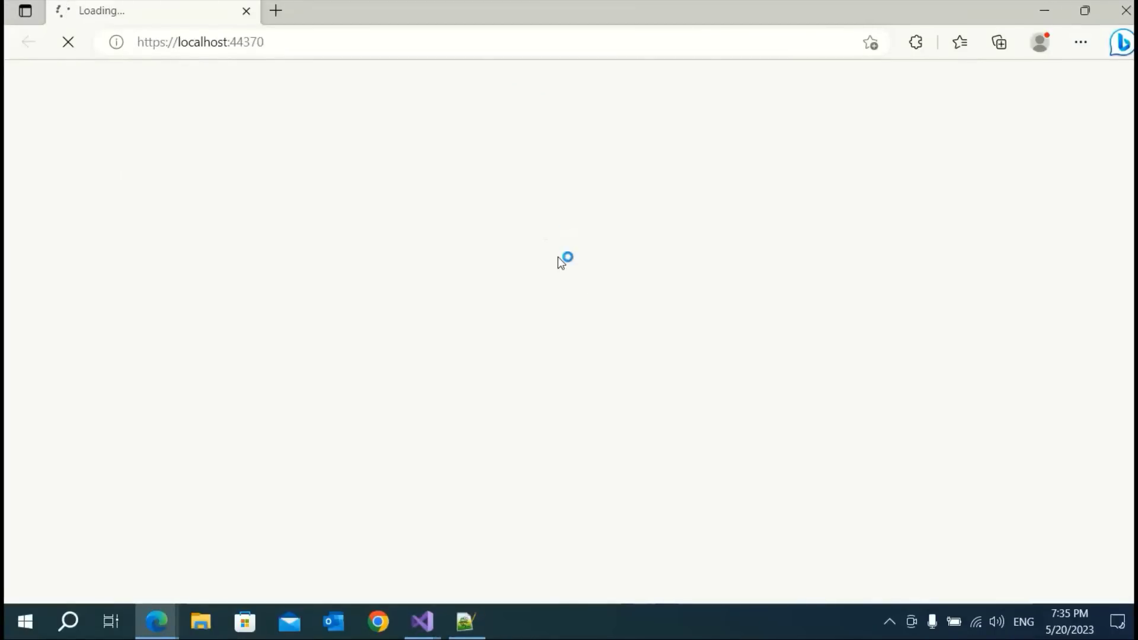
click(247, 11)
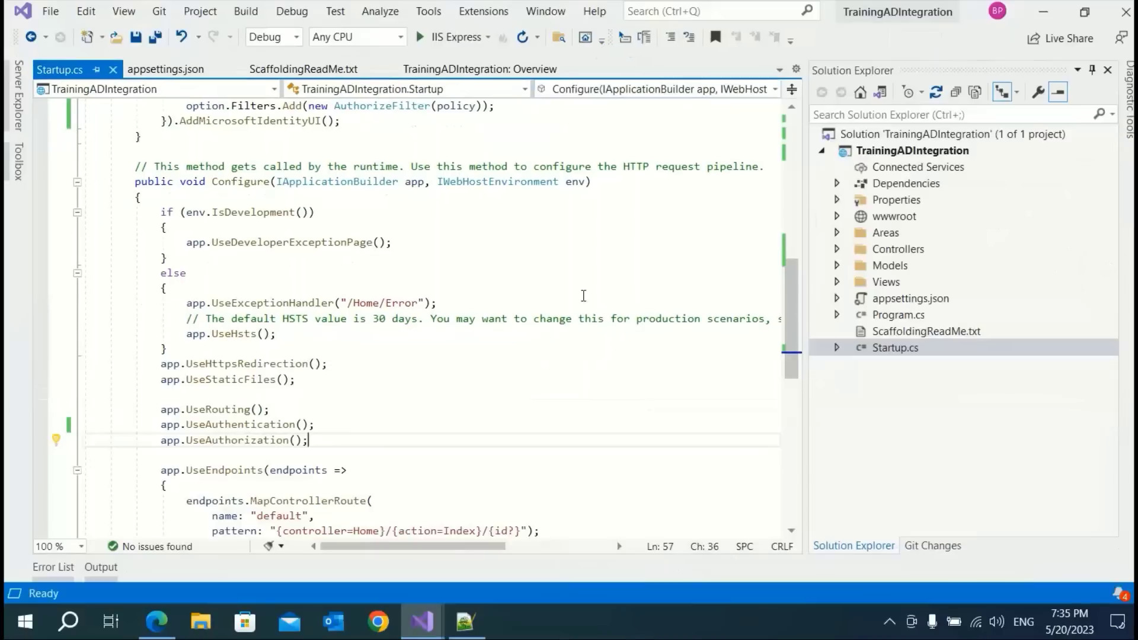
click(495, 294)
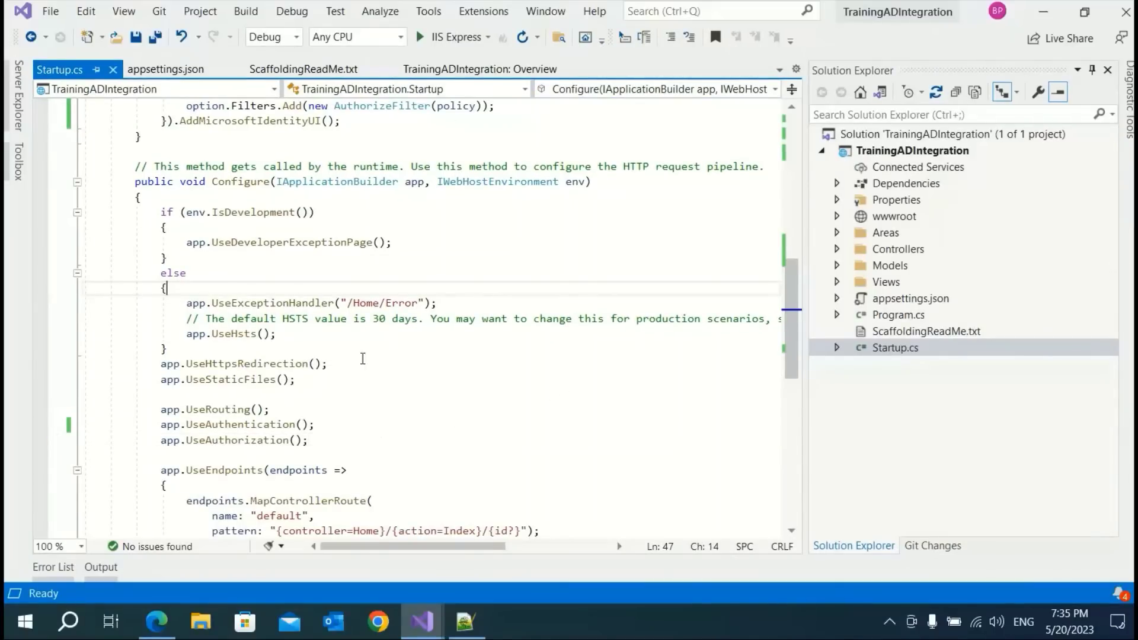
scroll(382, 359, up, 5)
scroll(551, 409, down, 3)
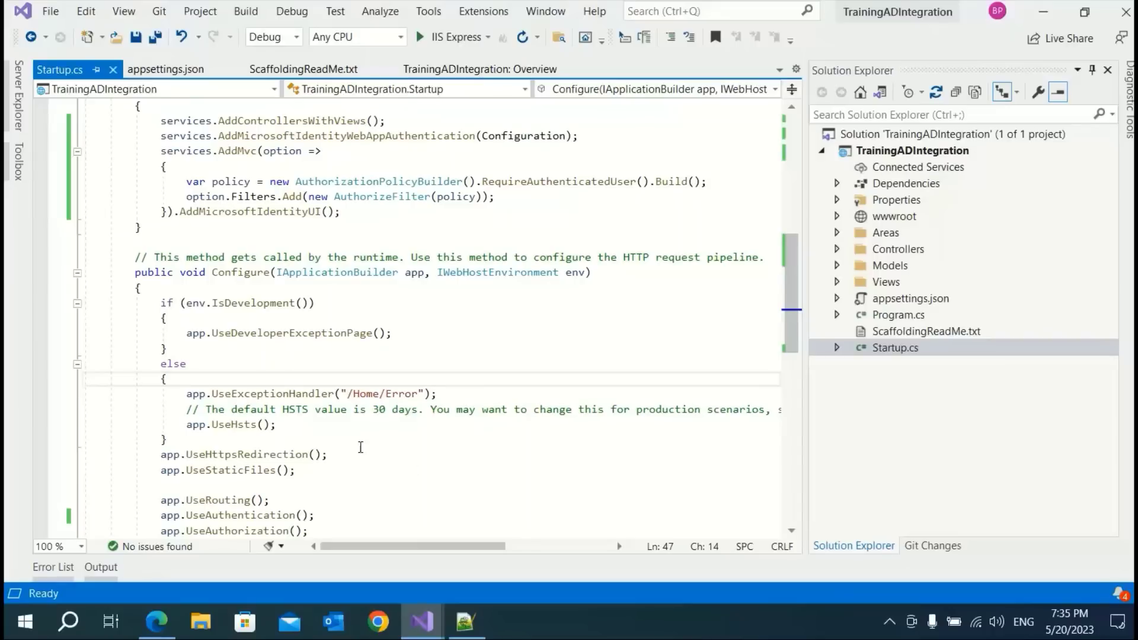
click(612, 334)
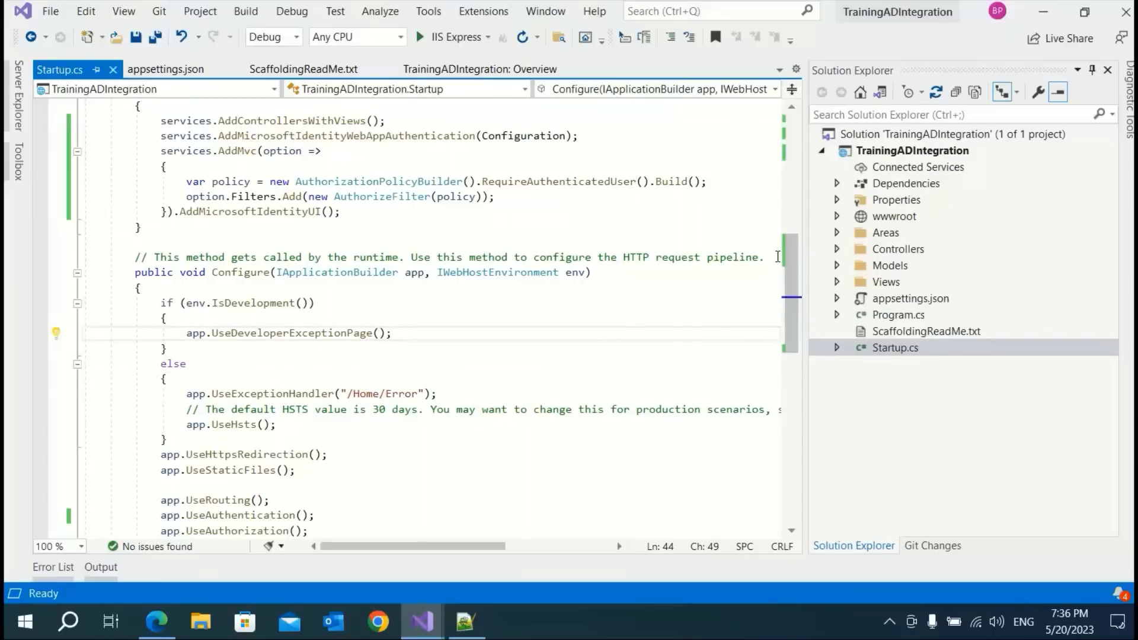
click(838, 201)
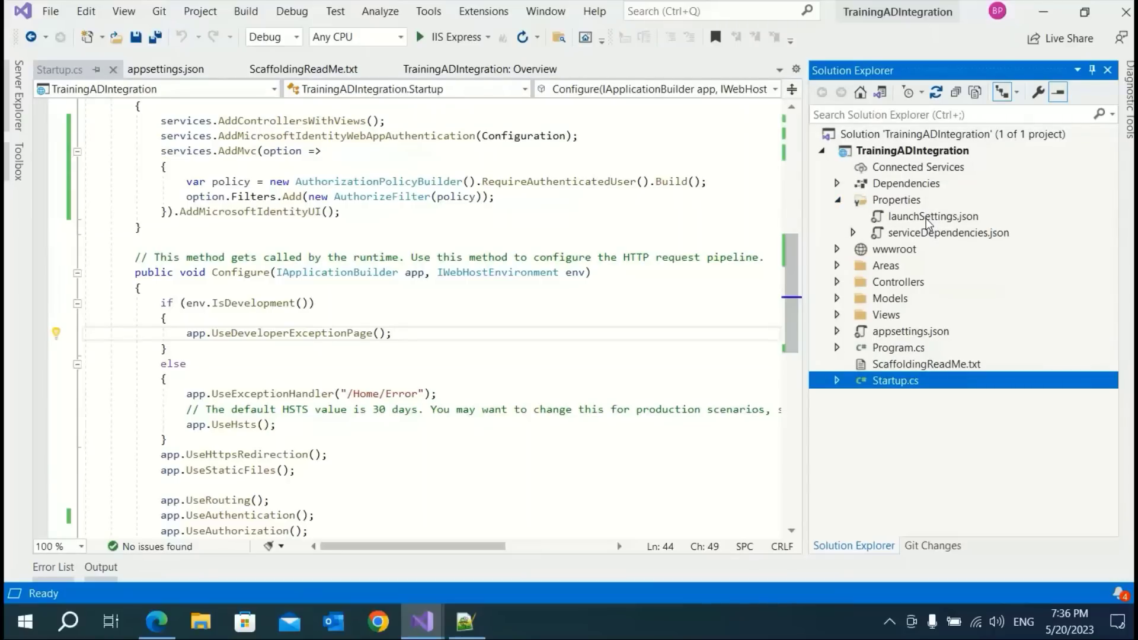
Open launchSettings.json, select SSL port 44370, and return to the Azure portal
double_click(926, 218)
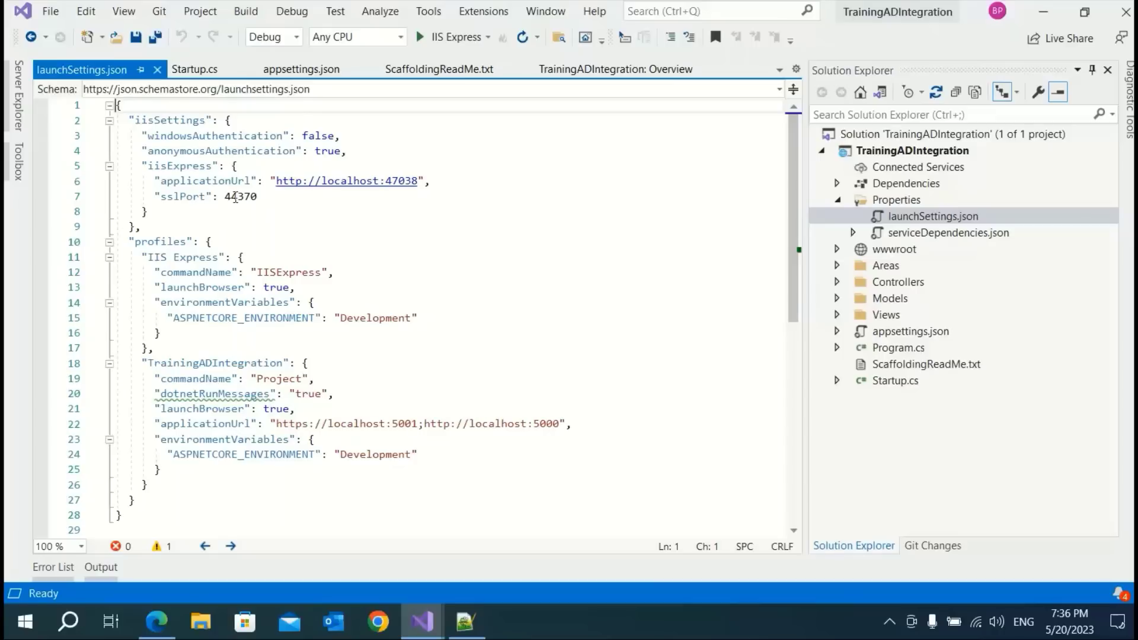
double_click(235, 197)
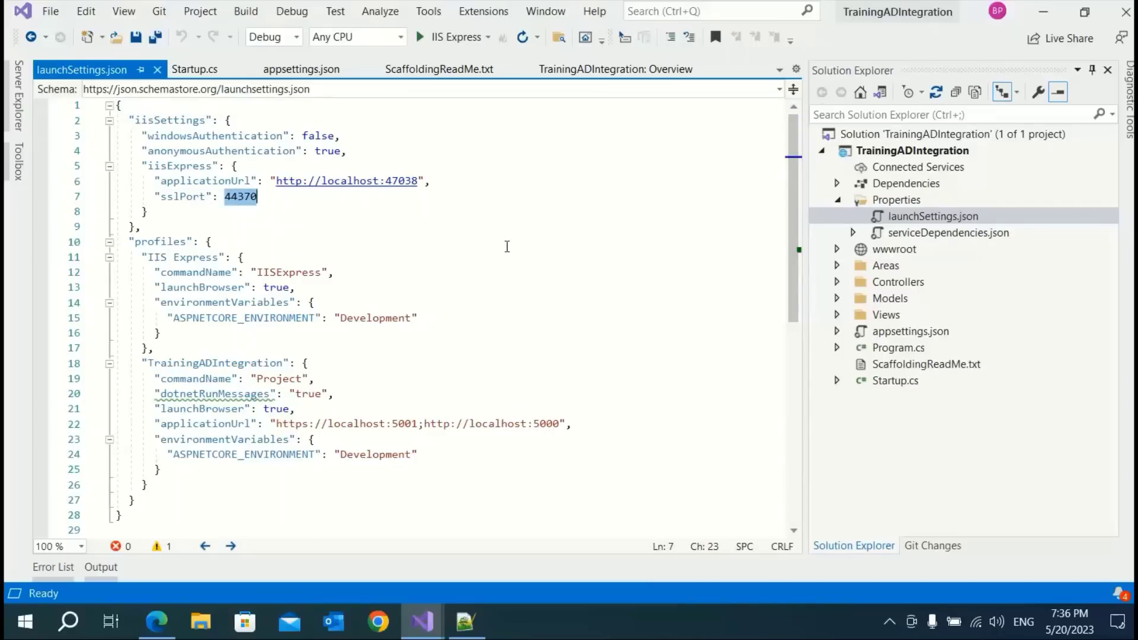
click(149, 626)
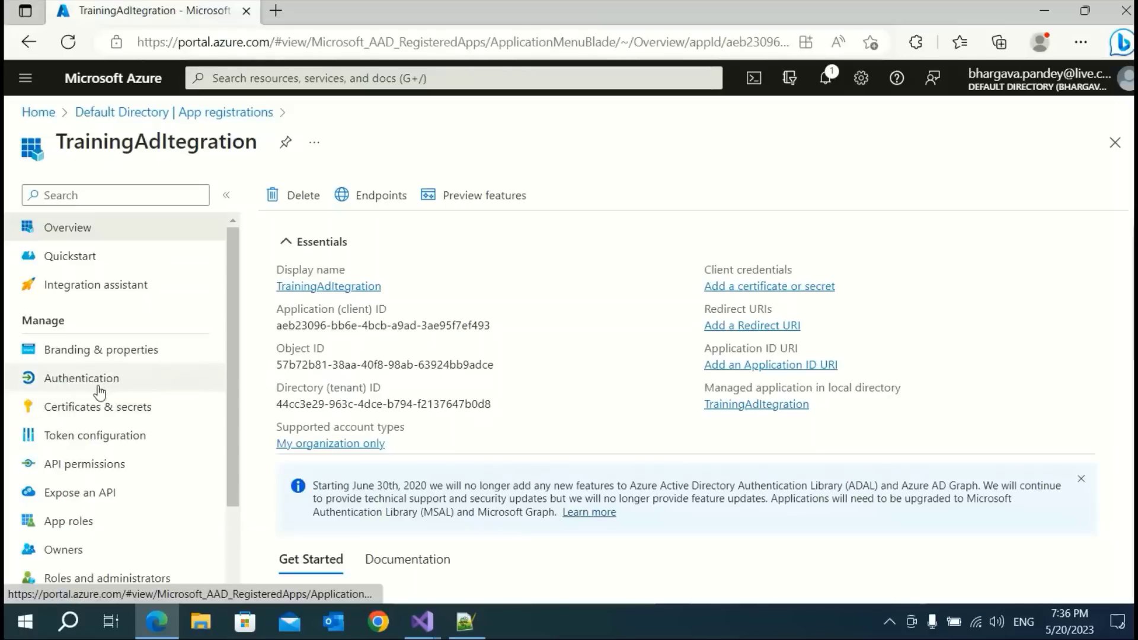
Go from App registrations to TrainingAdIntegration's Authentication page
click(123, 120)
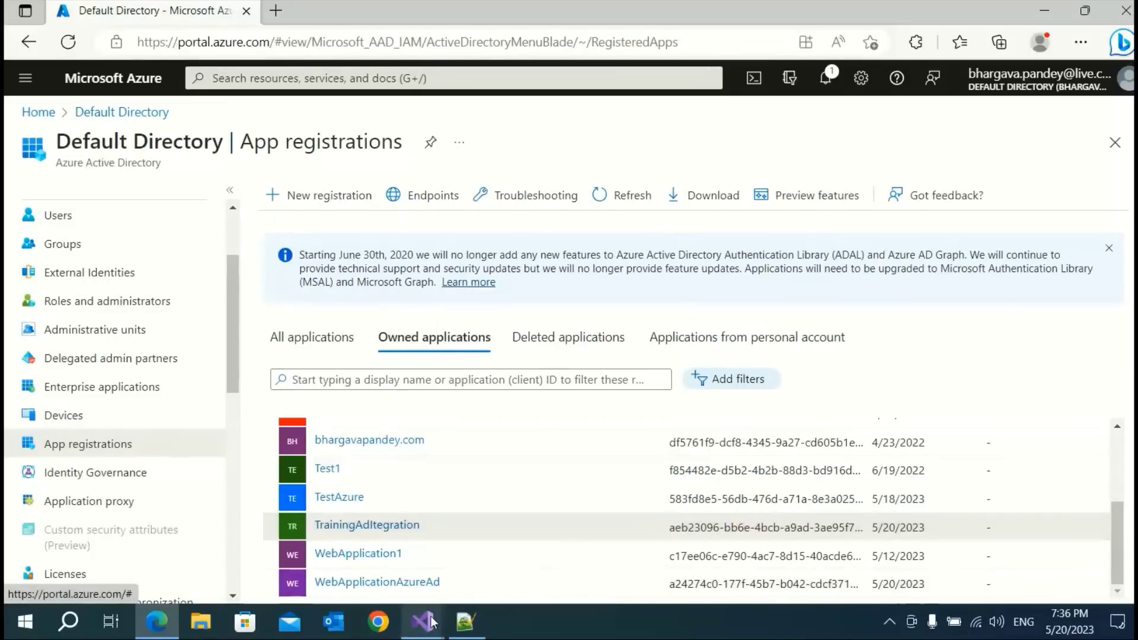
click(372, 527)
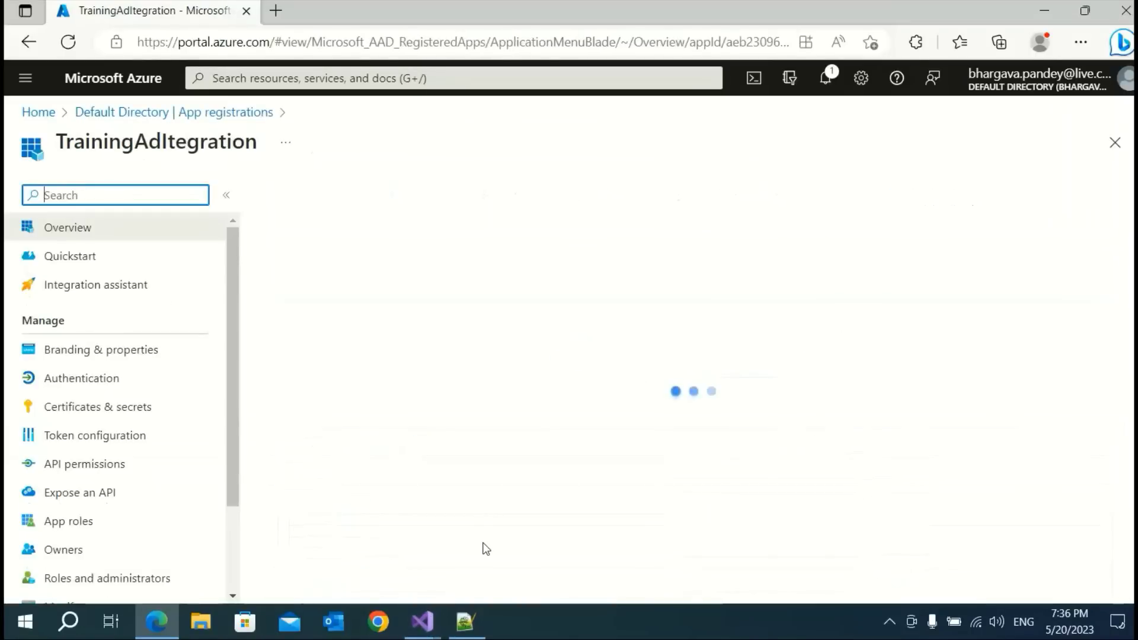
click(83, 392)
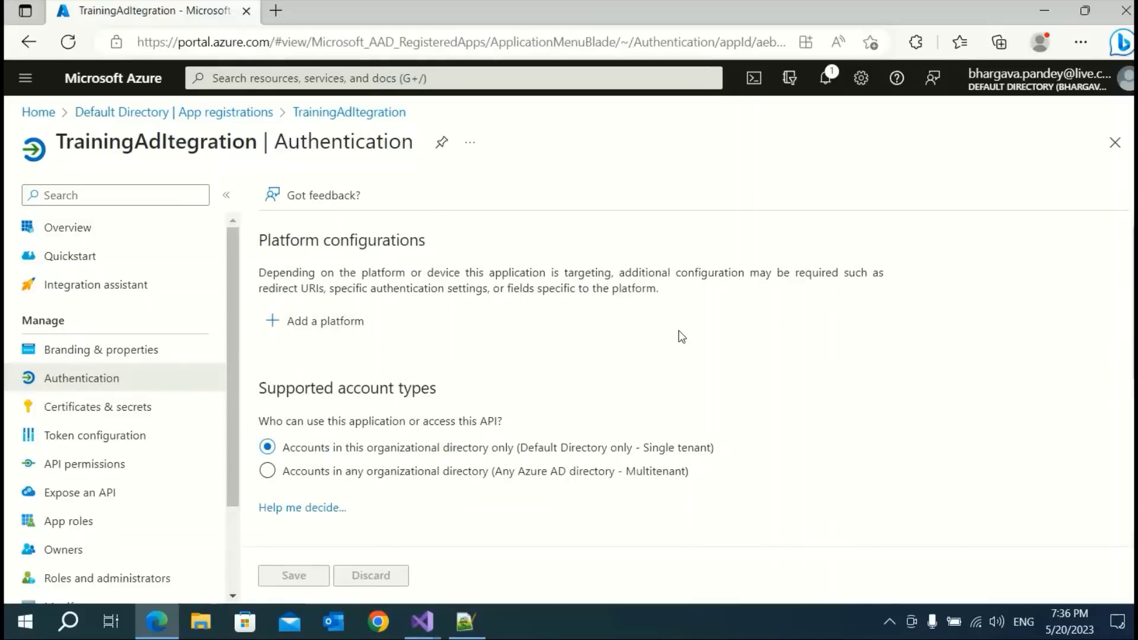
click(318, 324)
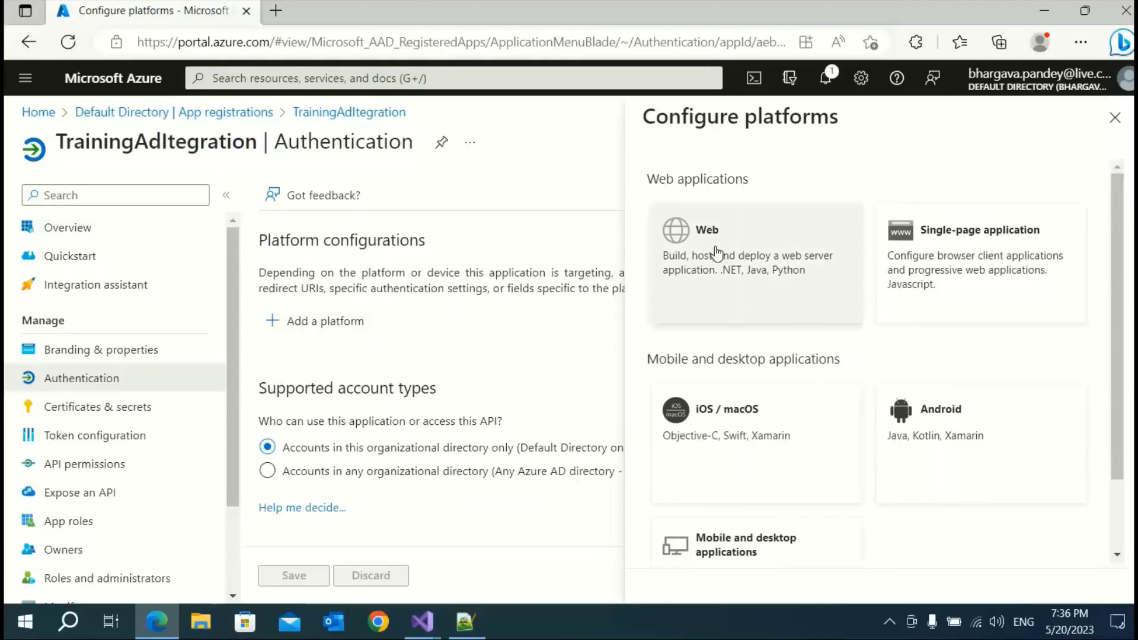
click(721, 264)
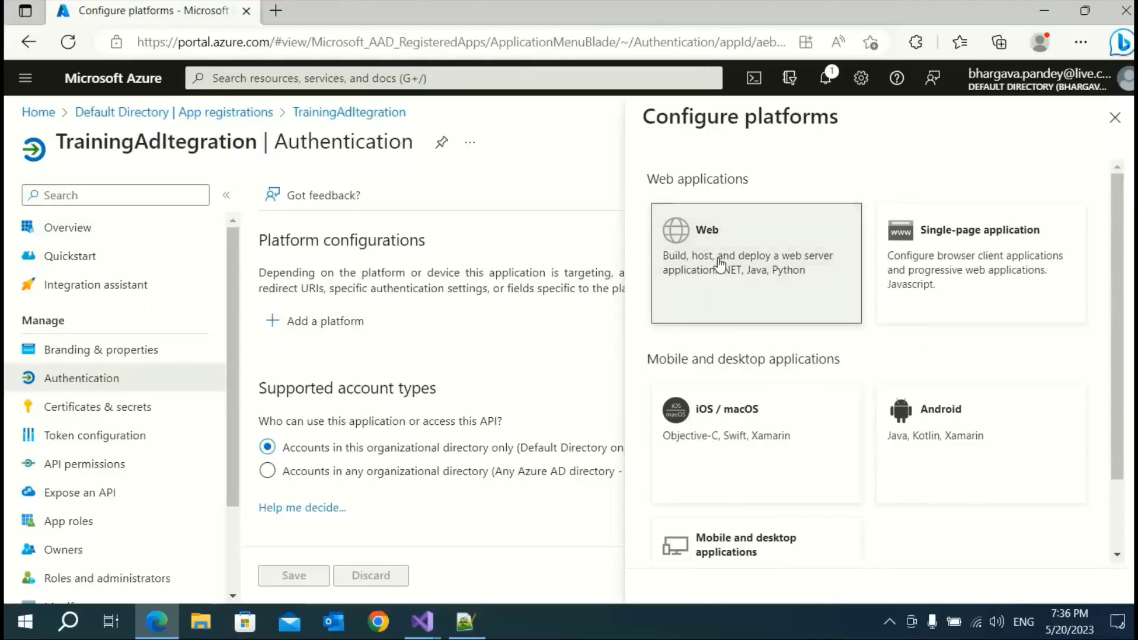
click(676, 317)
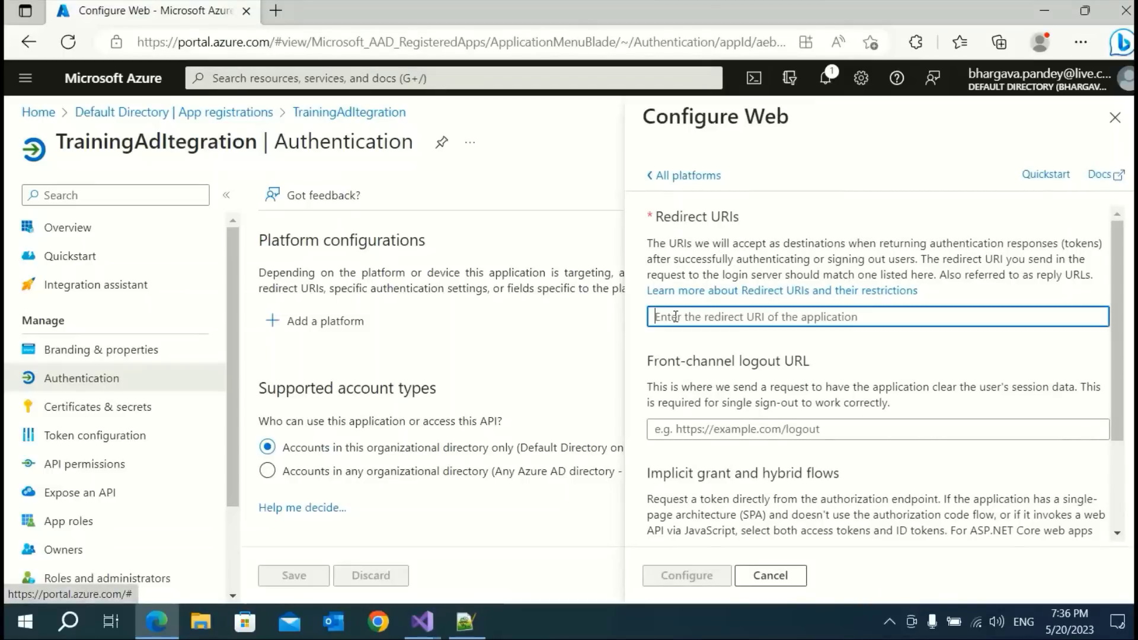
text(https:)
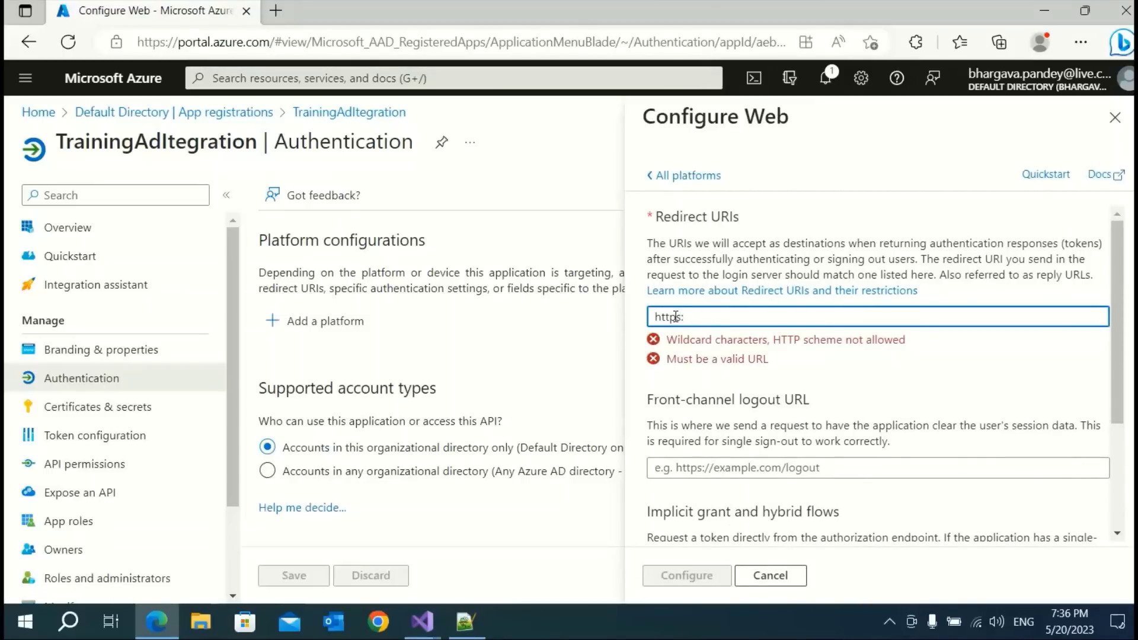
text(//localhost)
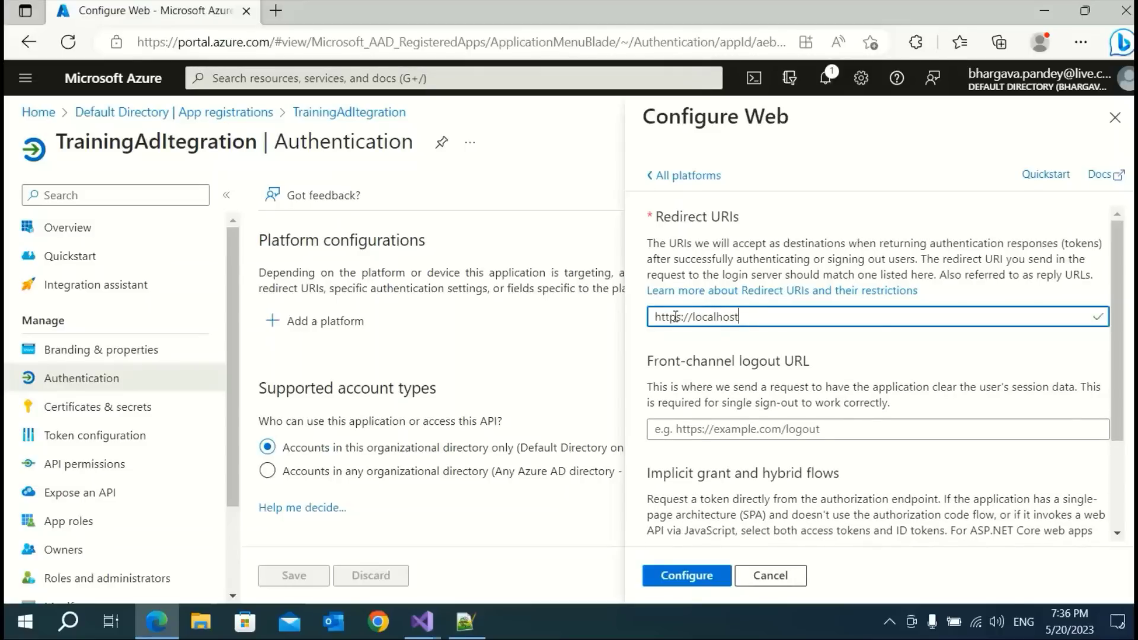
text(:)
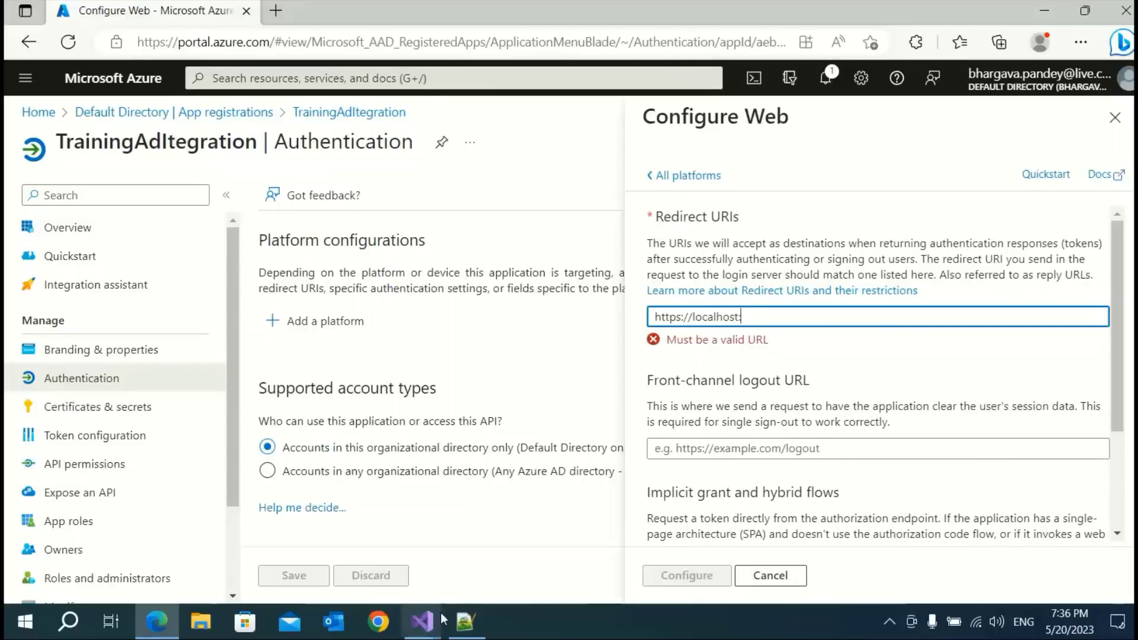
mouse_move(422, 621)
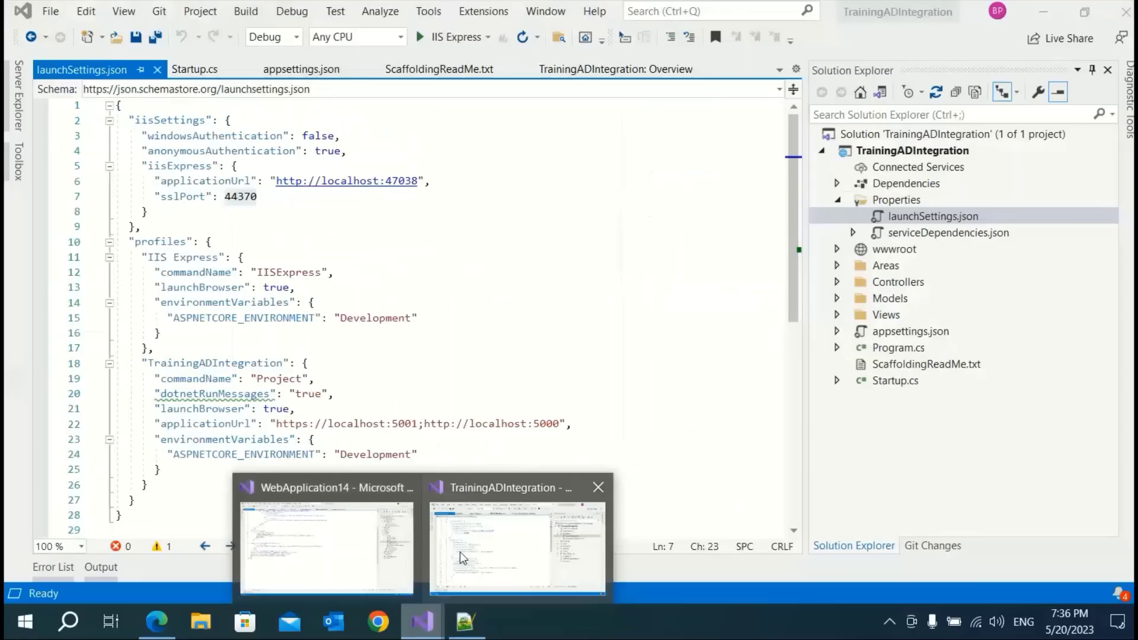
Copy SSL port 44370 from launchSettings.json and go back to Azure's Configure Web panel
click(461, 550)
click(243, 214)
click(237, 197)
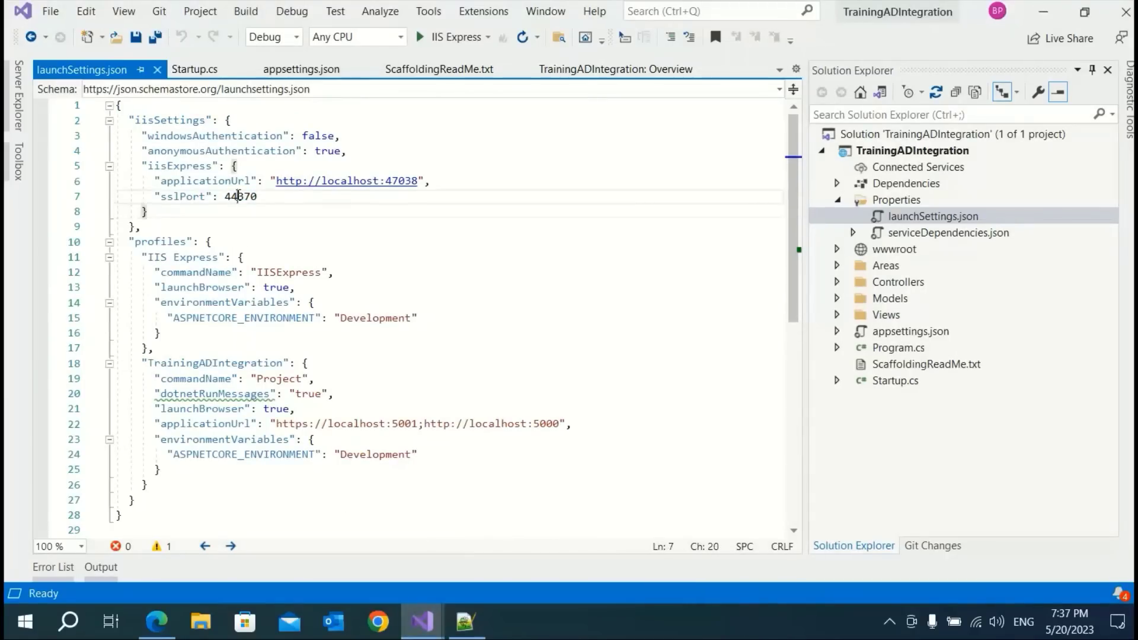
double_click(236, 196)
key(ctrl+c)
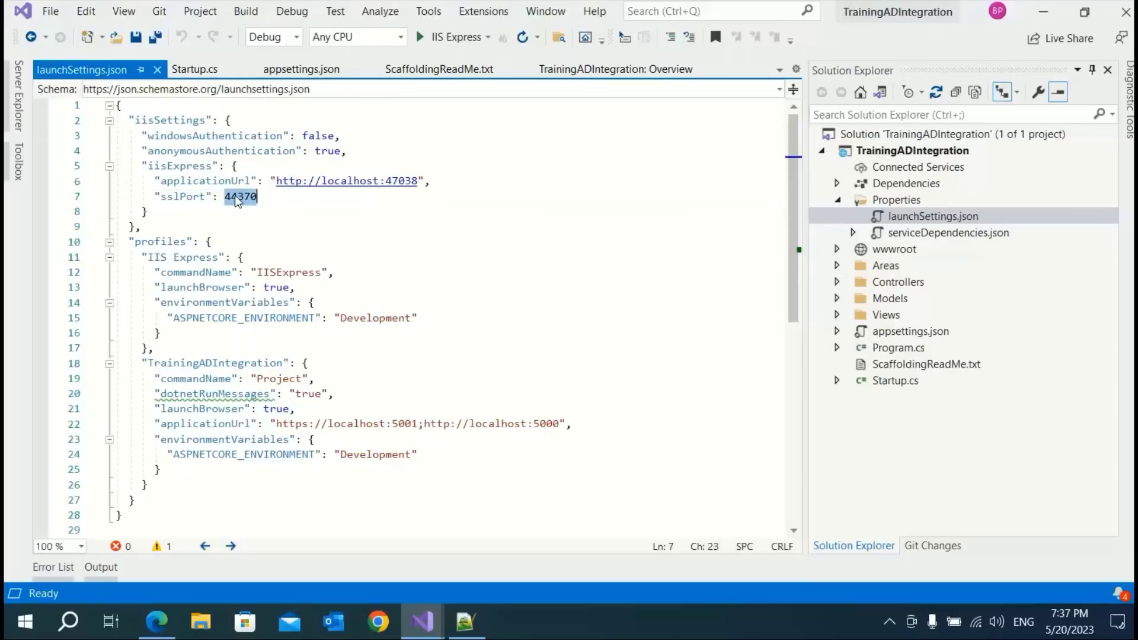
key(alt+Tab)
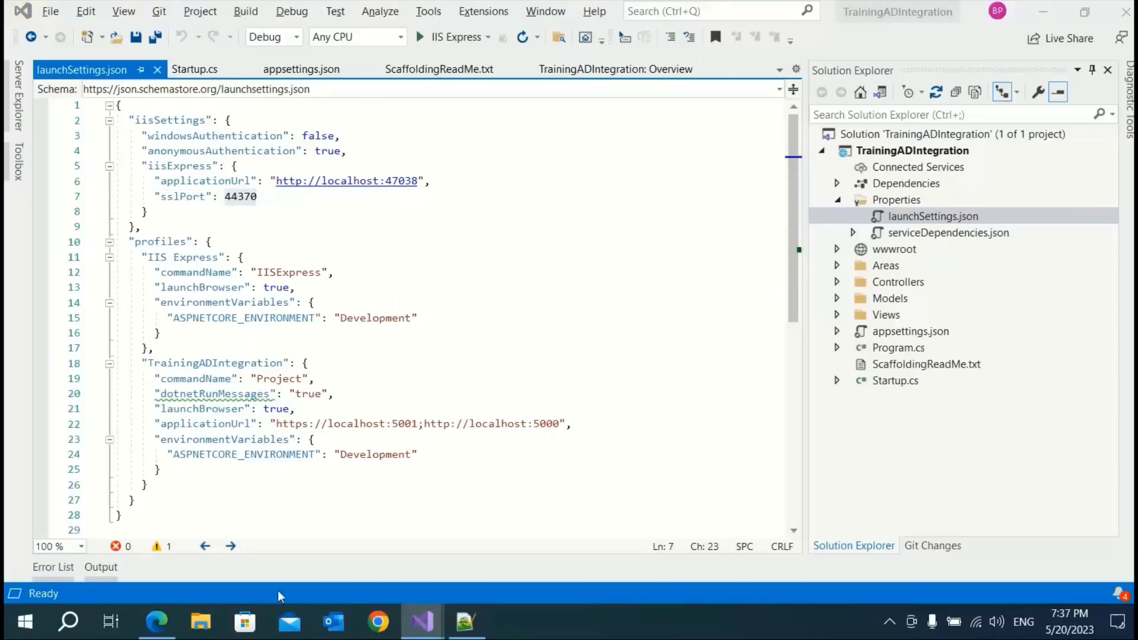
click(167, 622)
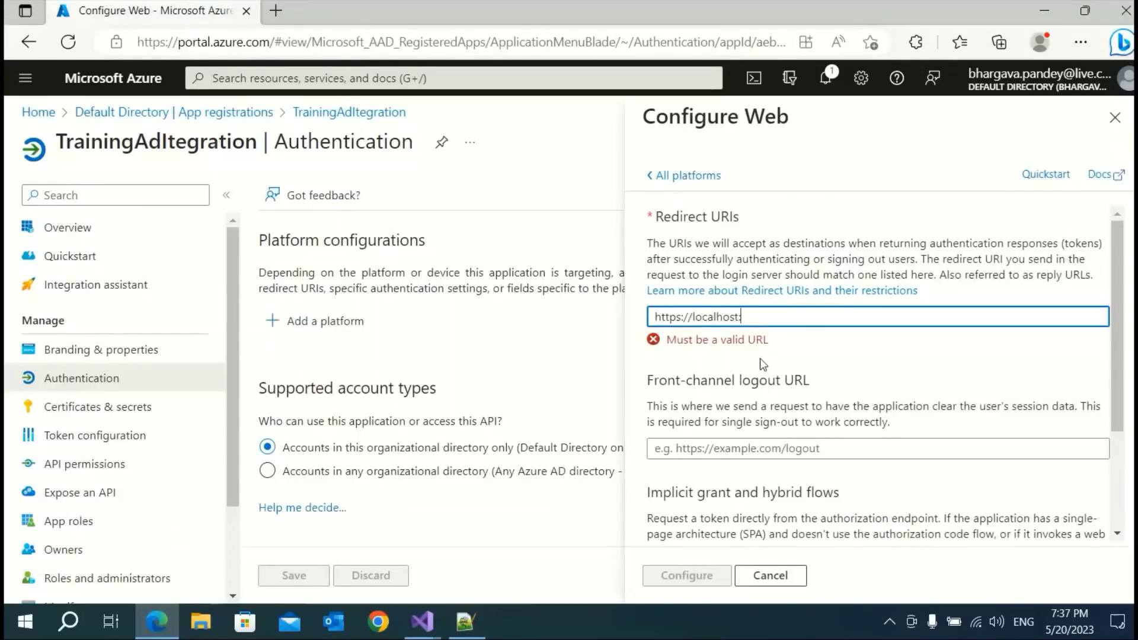
key(ctrl+v)
text(/)
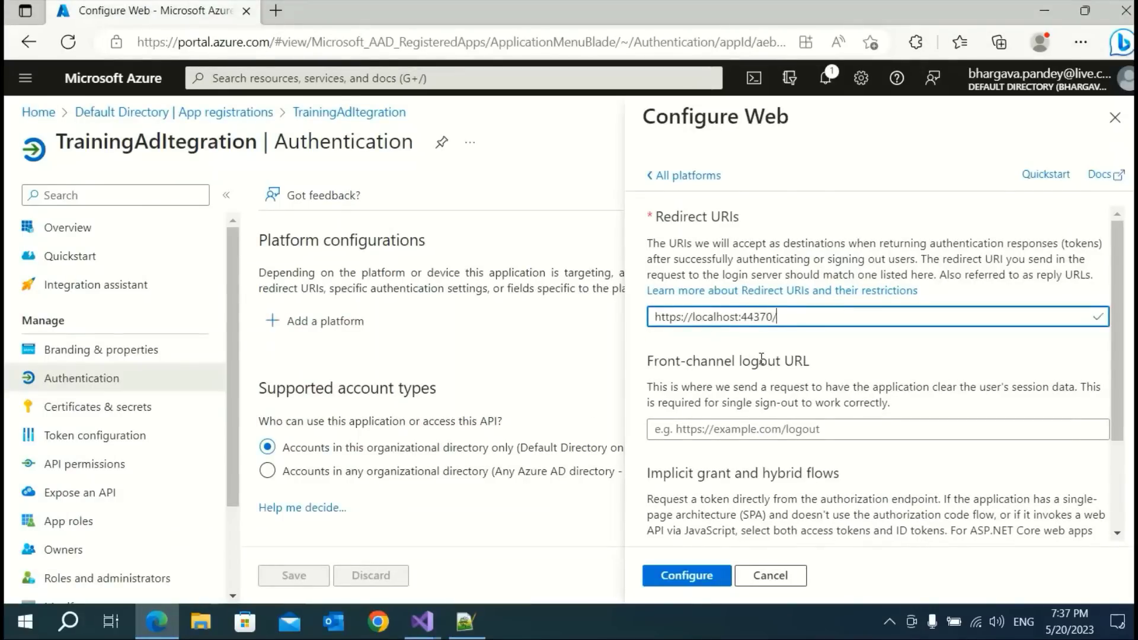
text(signin-oi)
text(dc)
triple_click(883, 316)
key(ctrl+c)
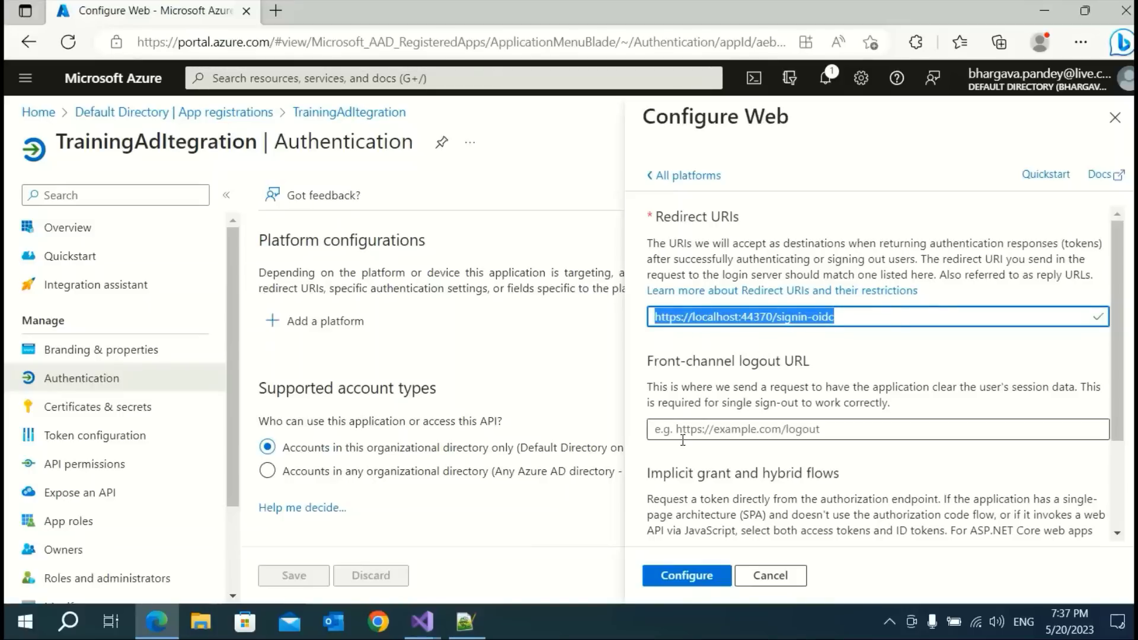
click(673, 430)
key(ctrl+v)
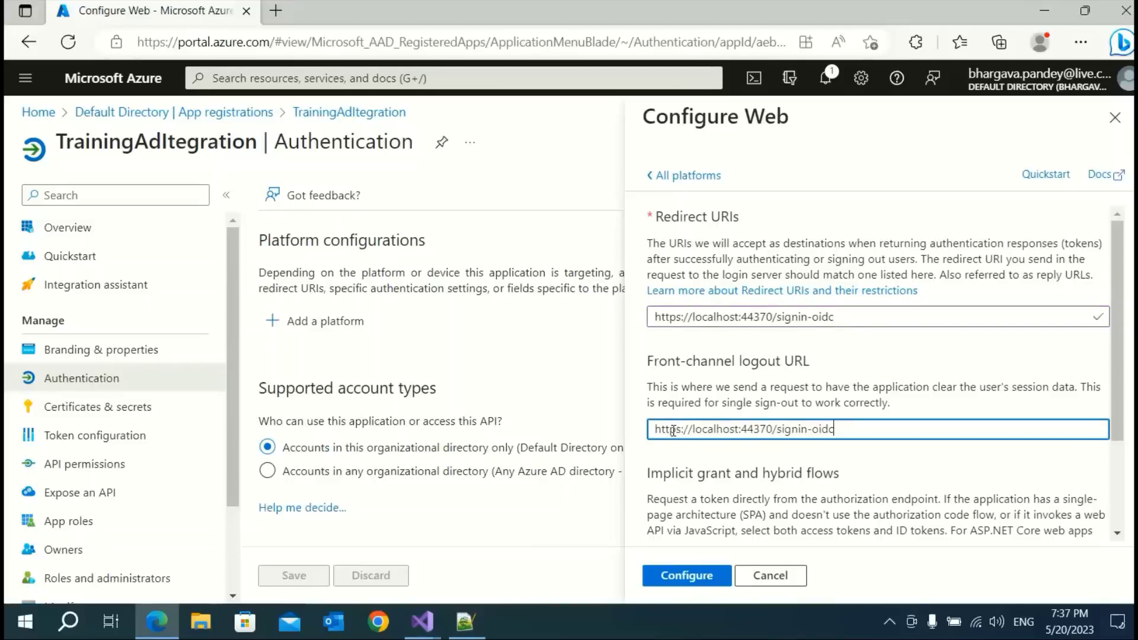
double_click(788, 429)
text(signout)
scroll(895, 448, down, 2)
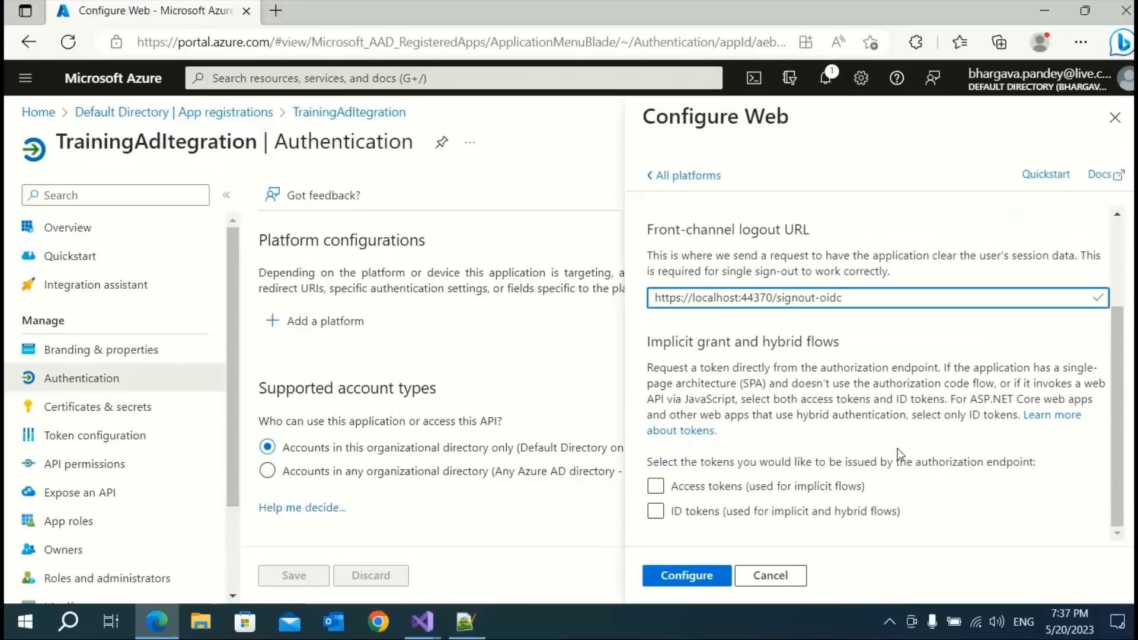
click(657, 512)
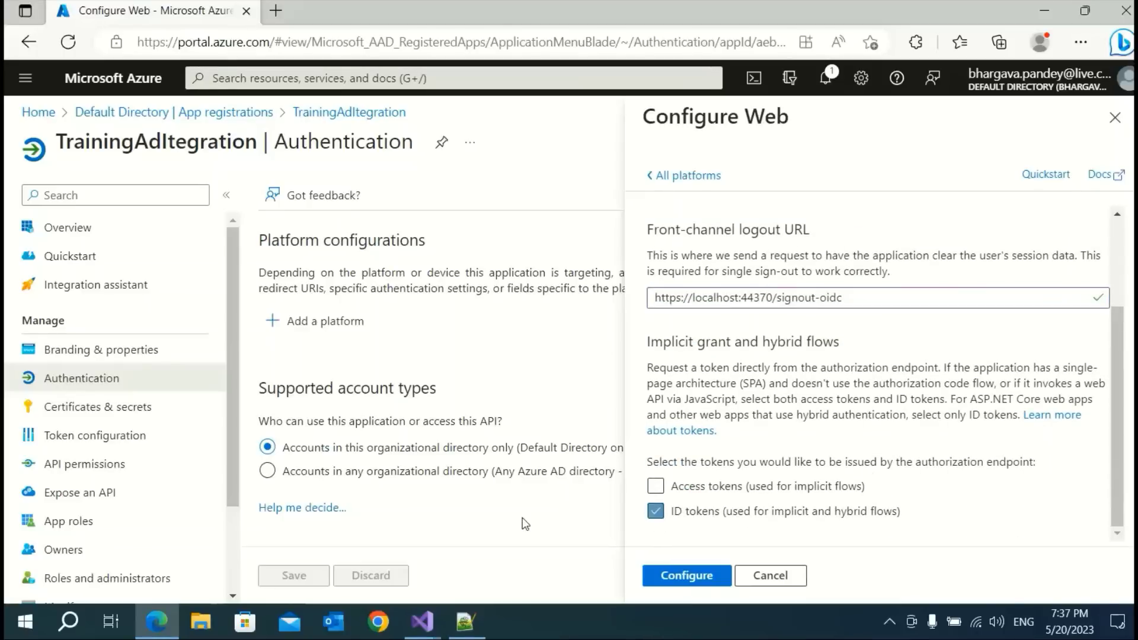
click(687, 576)
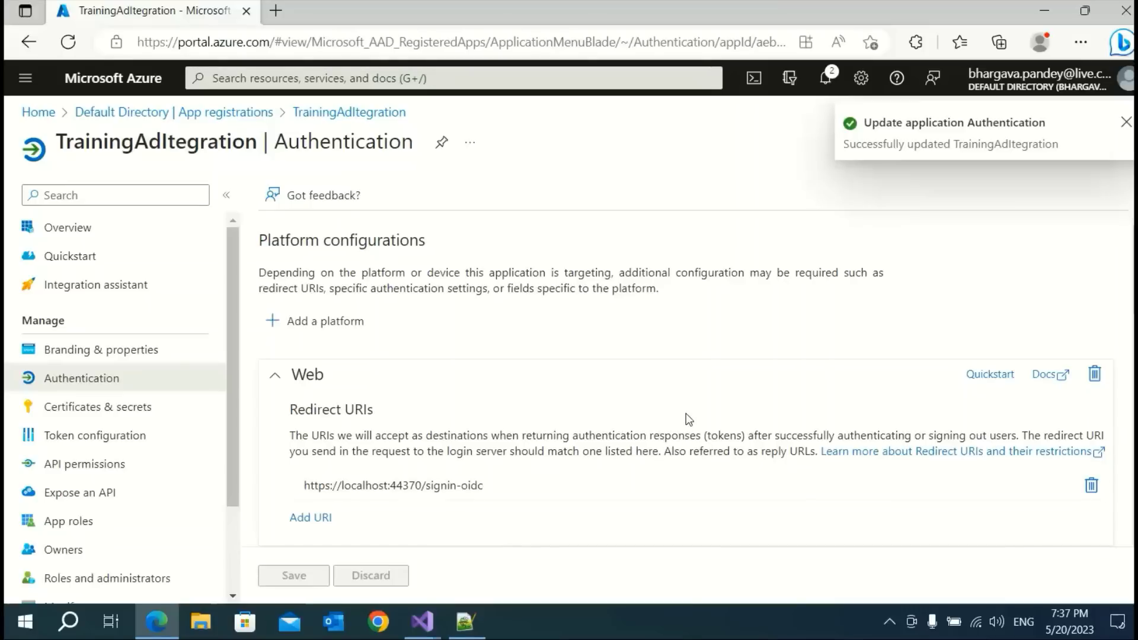
Debug the app with F5 and see Edge's ArgumentNullException about the missing 'ClientId' option
mouse_move(422, 621)
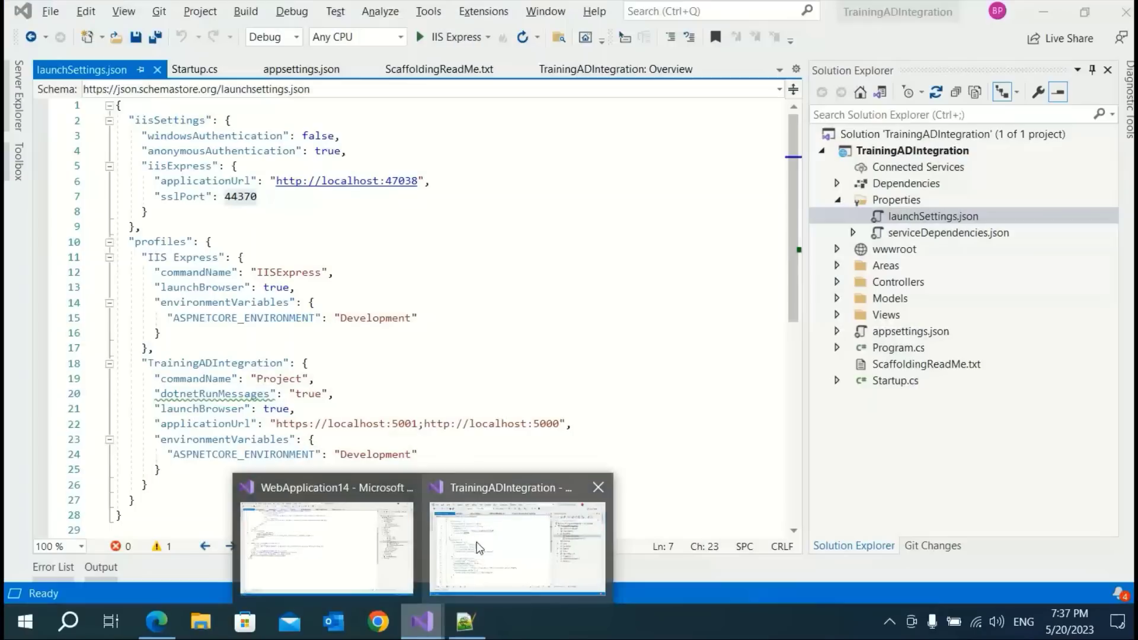
click(479, 548)
click(477, 320)
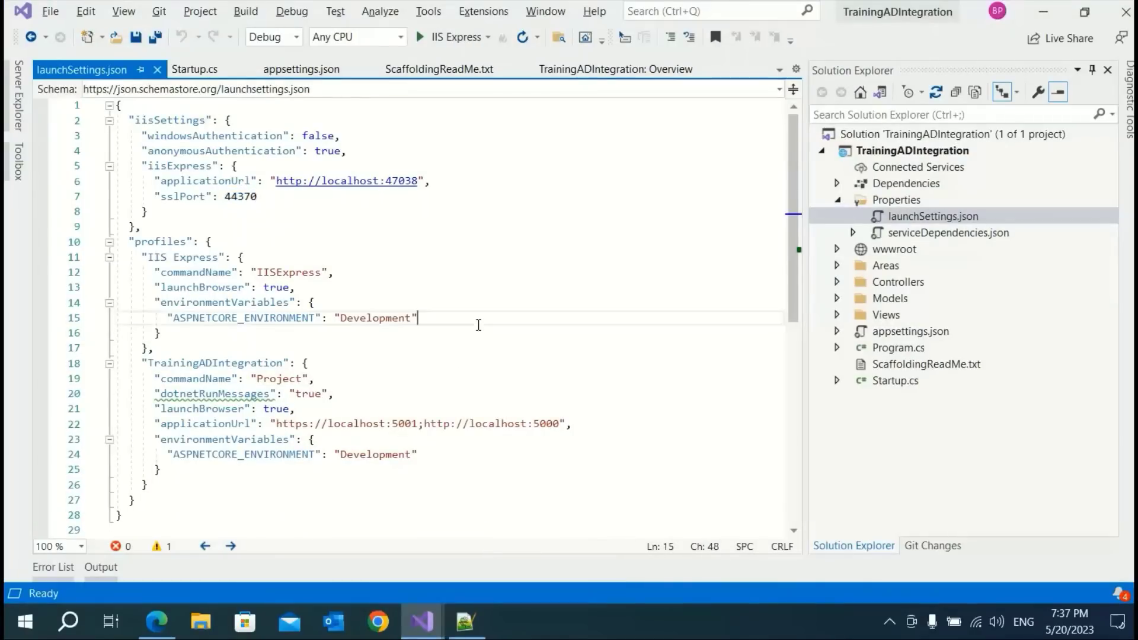
click(540, 349)
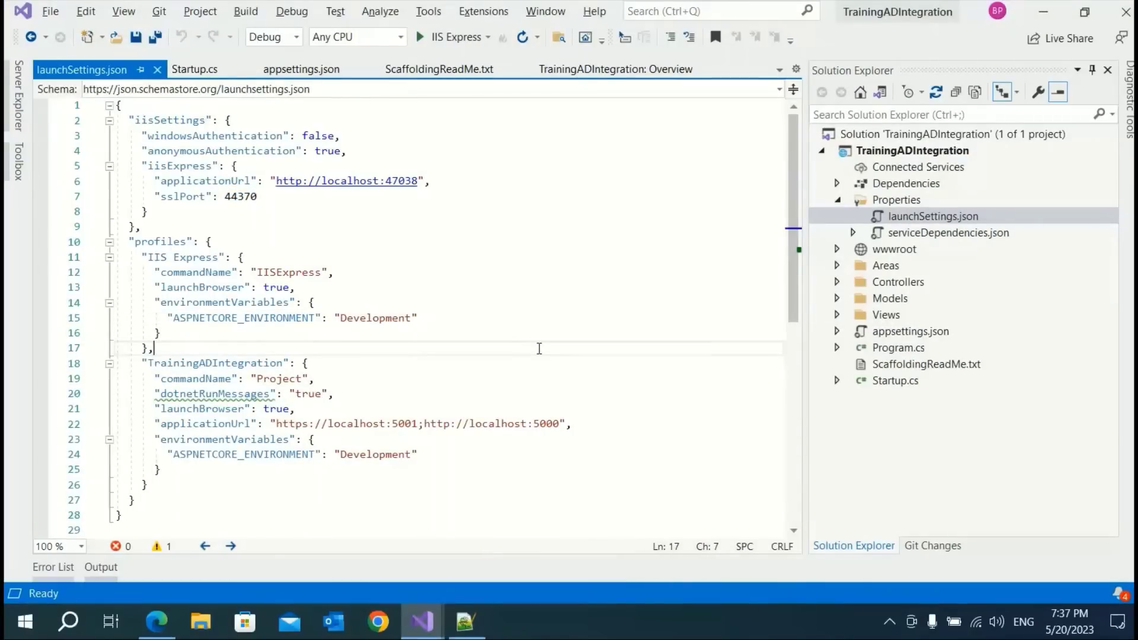
key(F5)
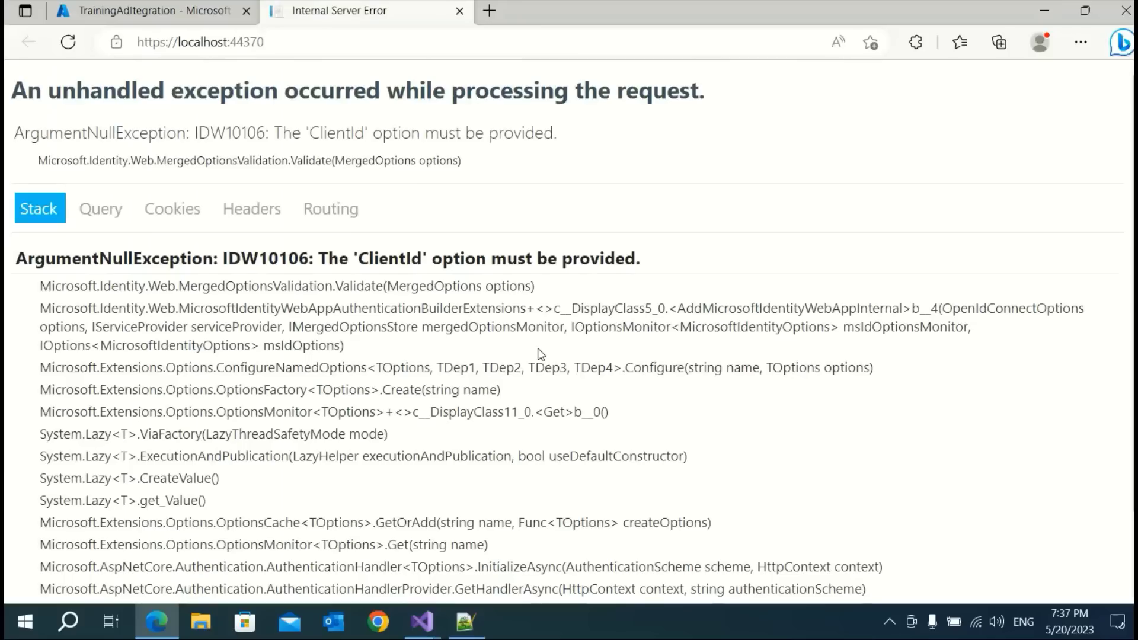
double_click(389, 259)
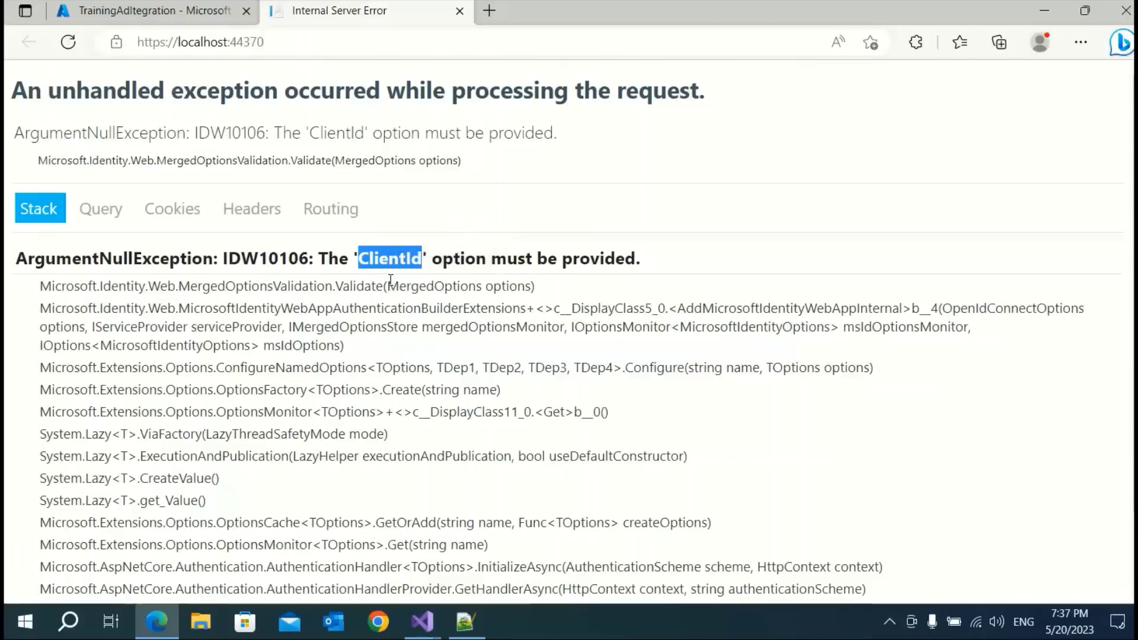
mouse_move(422, 621)
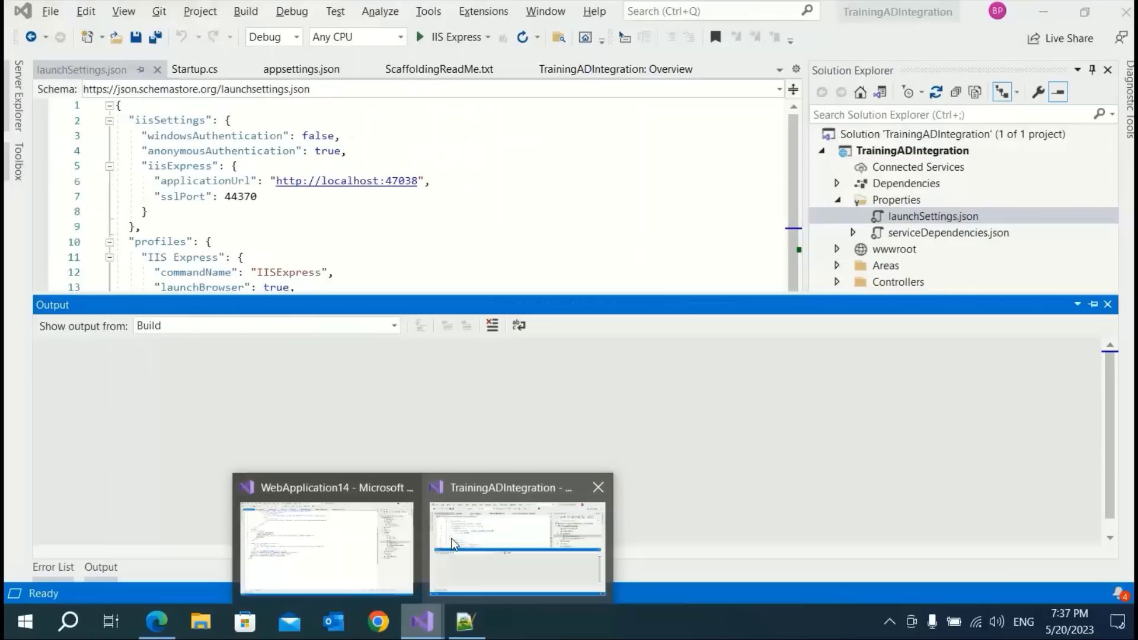
click(454, 544)
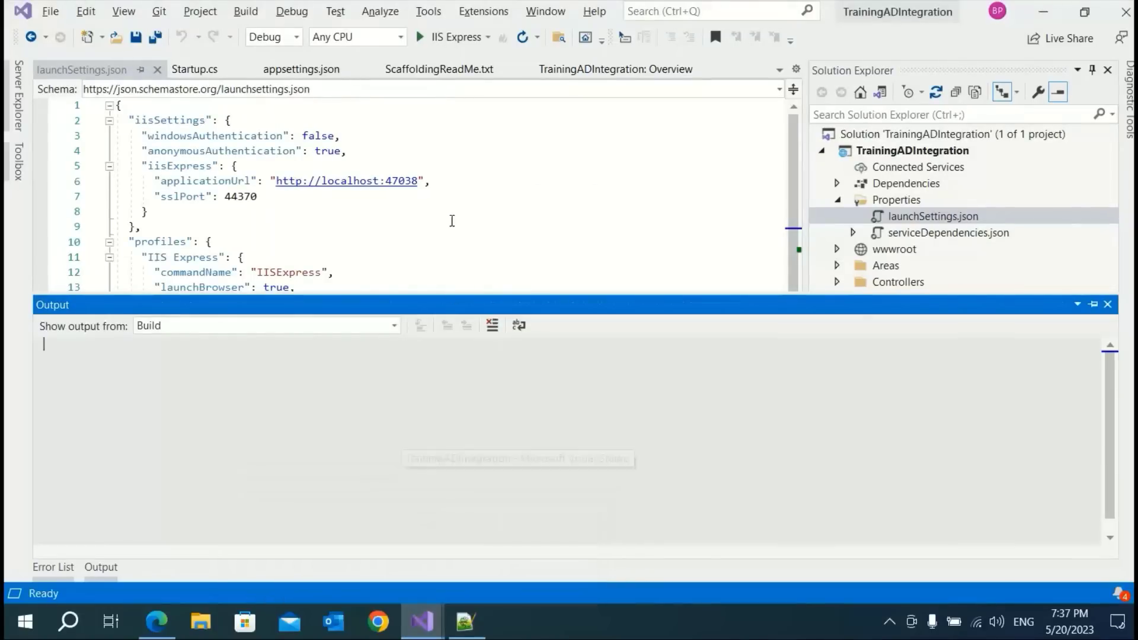
click(451, 228)
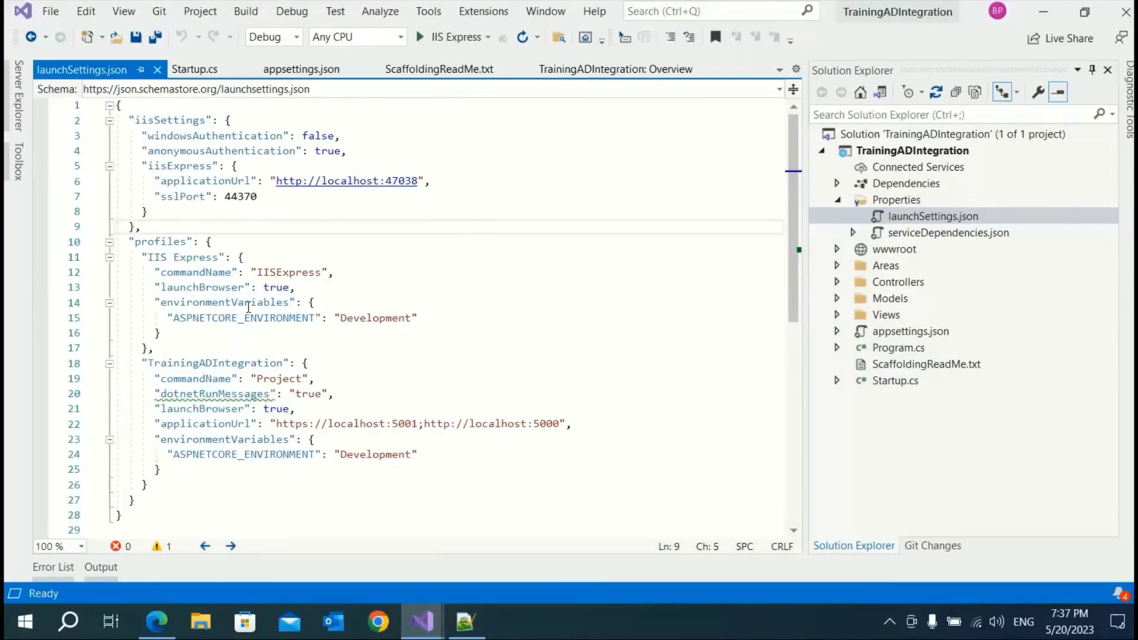
Correct the key to ClientID on line 12 of appsettings.json, save, and build the solution
click(312, 70)
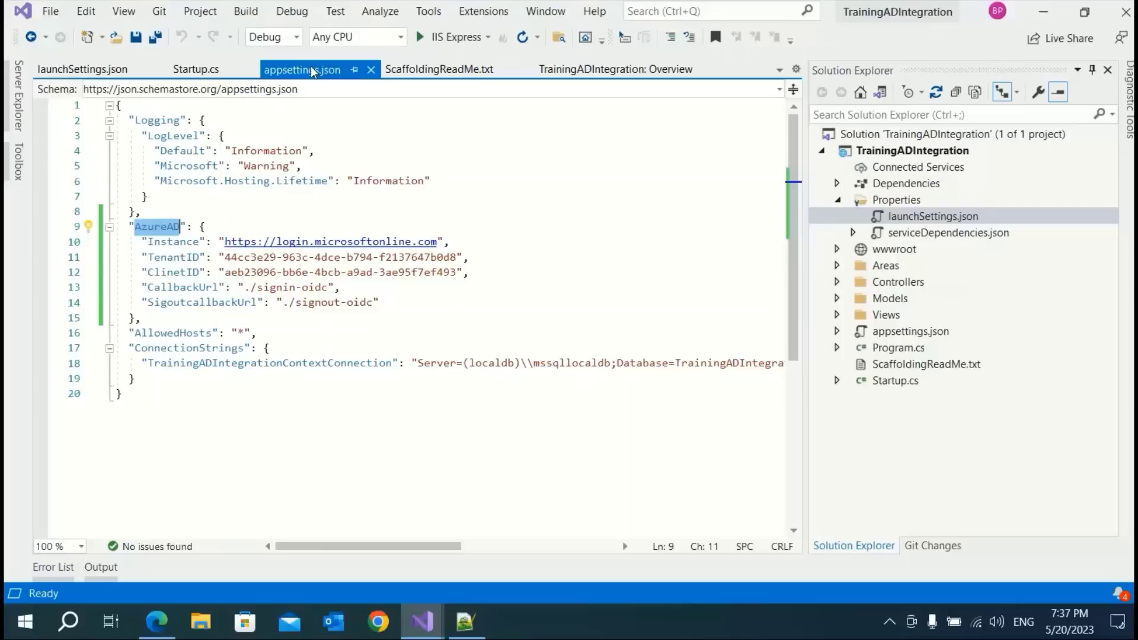
double_click(169, 273)
click(169, 272)
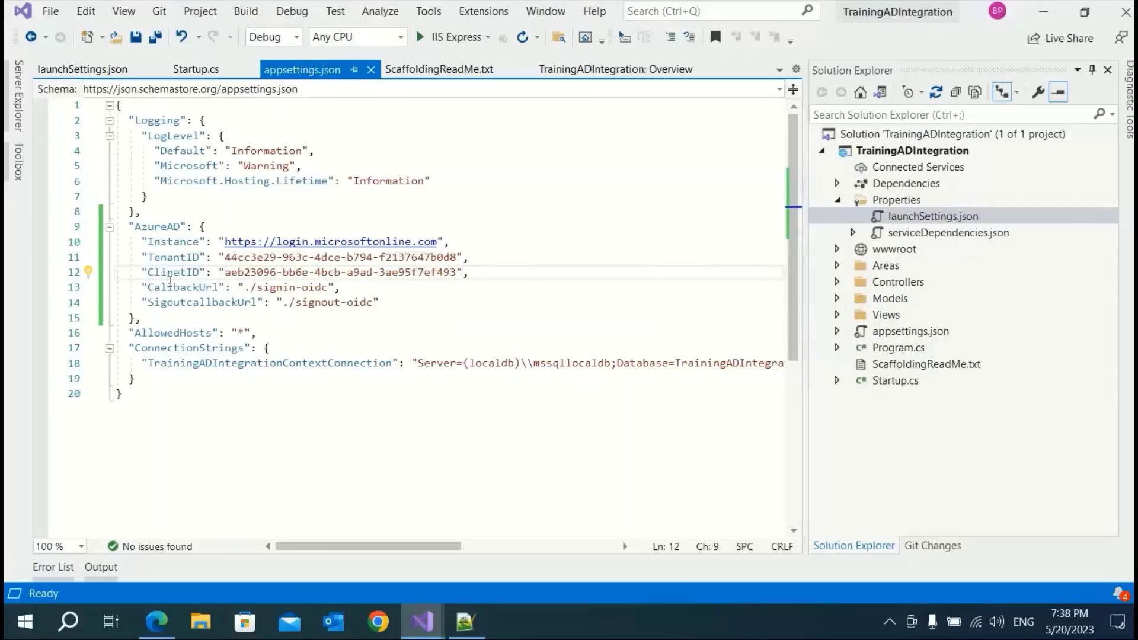
key(Delete)
key(Delete)
key(Delete)
key(Delete)
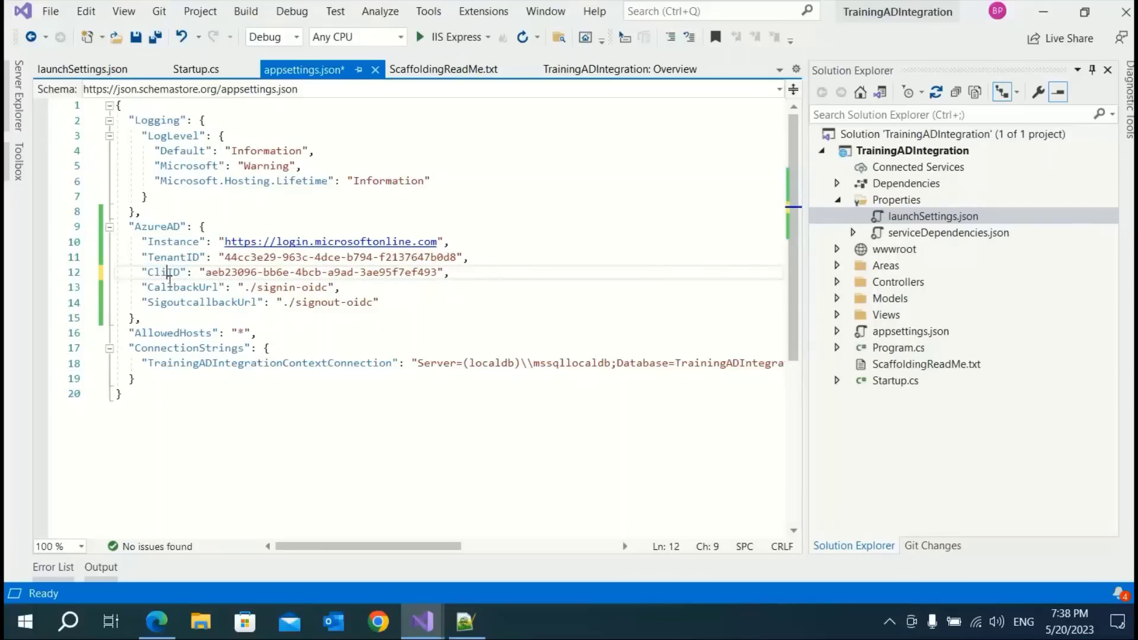
text(ent)
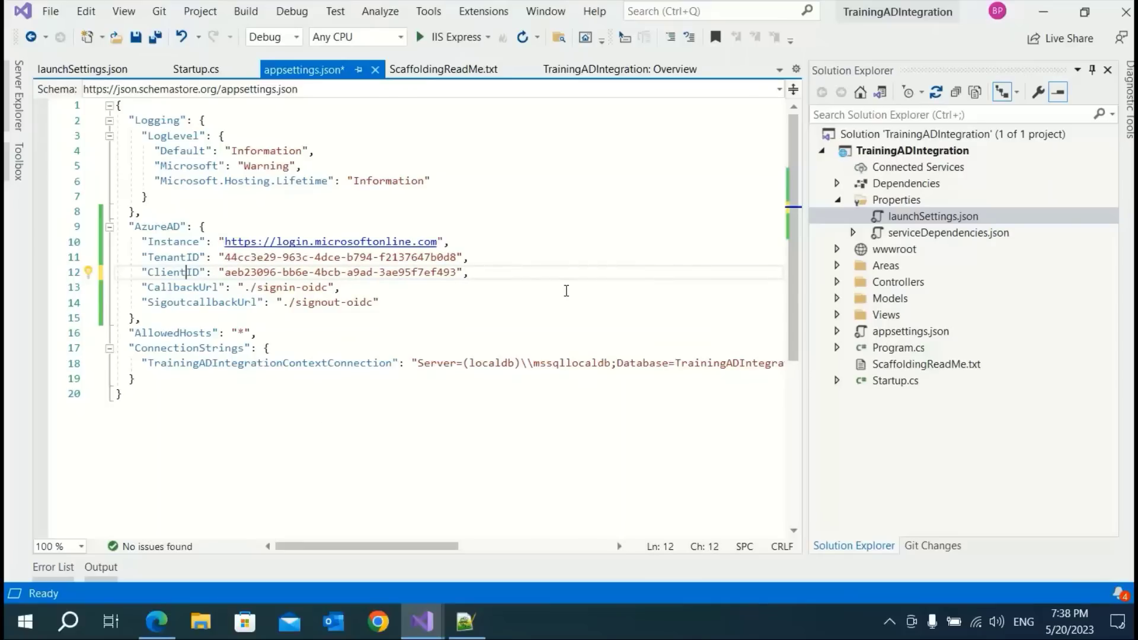
key(ctrl+s)
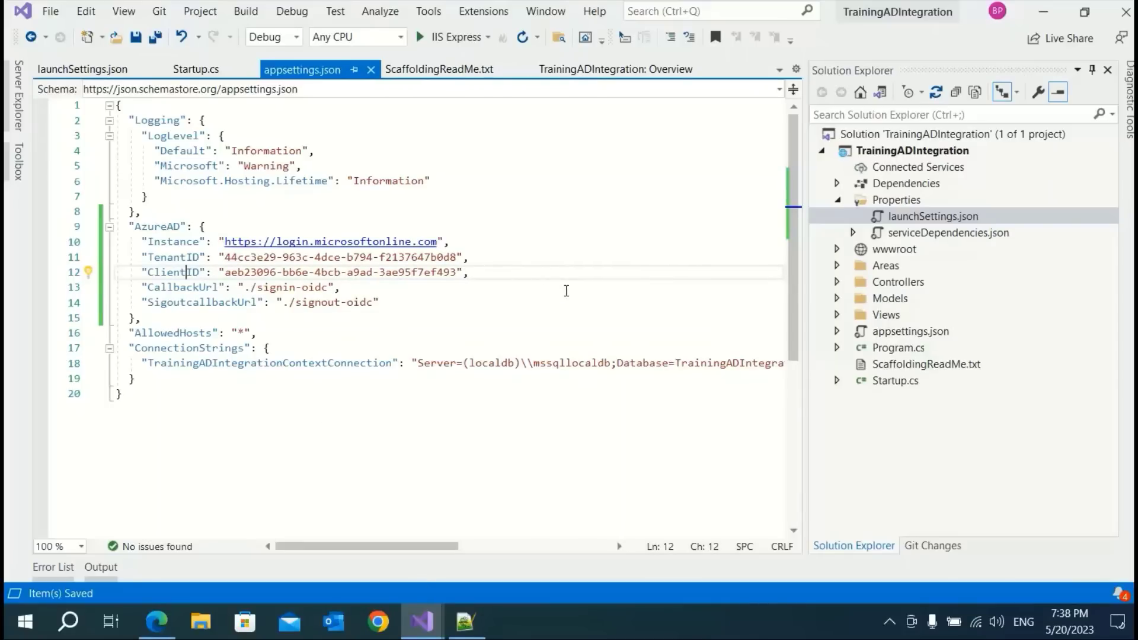
key(ctrl+shift+b)
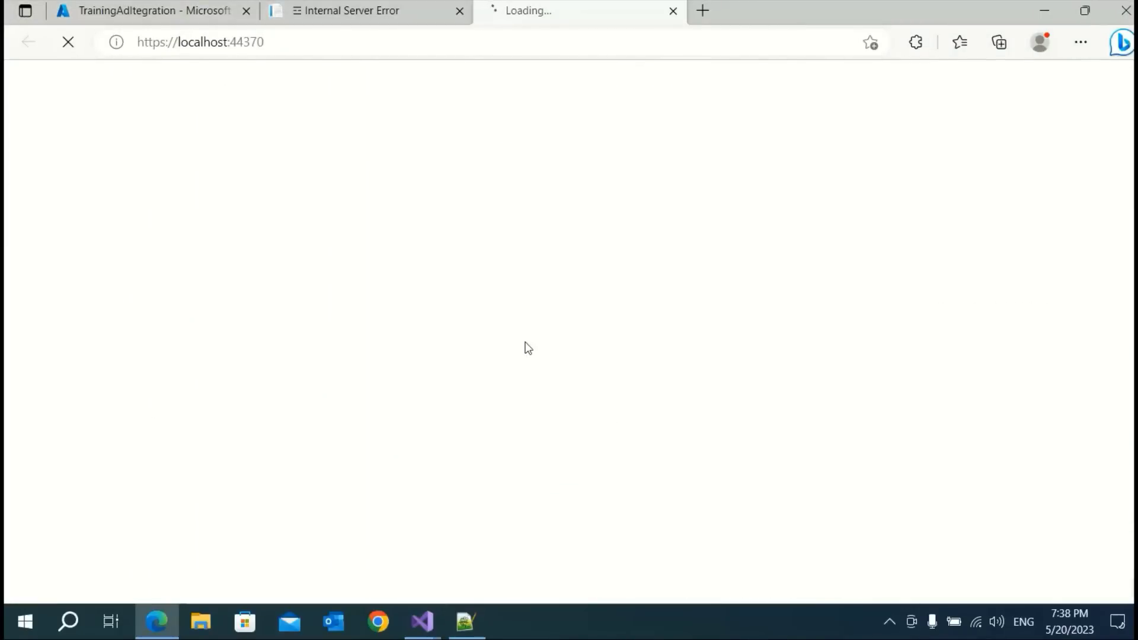
Sign in through Microsoft, accept the requested permissions, view the Welcome home page, then close its tab
click(459, 11)
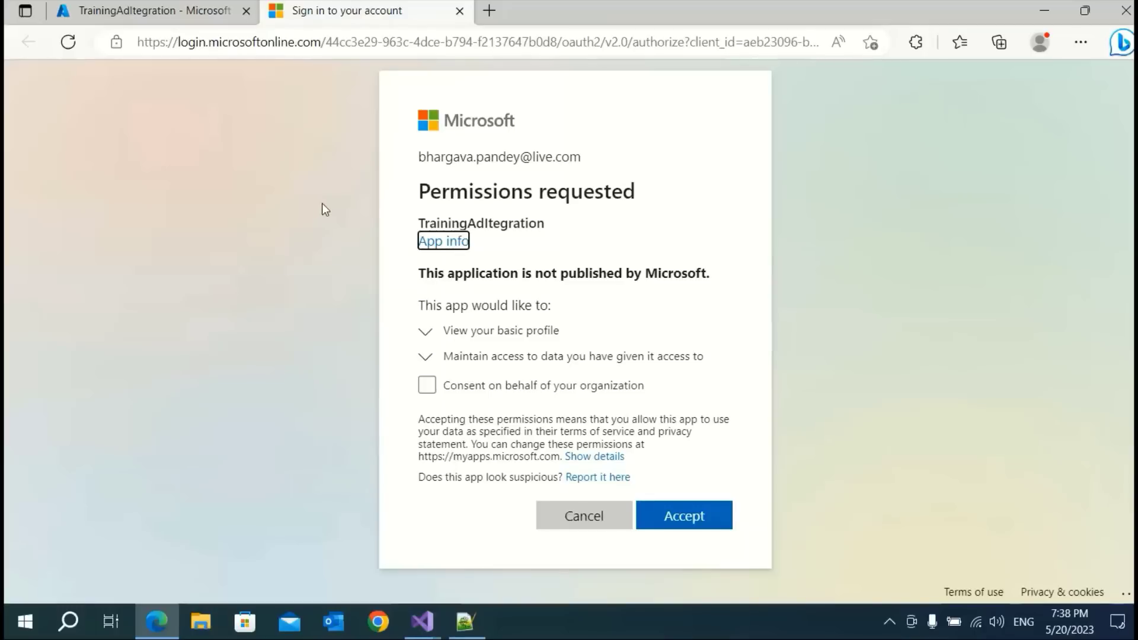
click(659, 209)
click(698, 526)
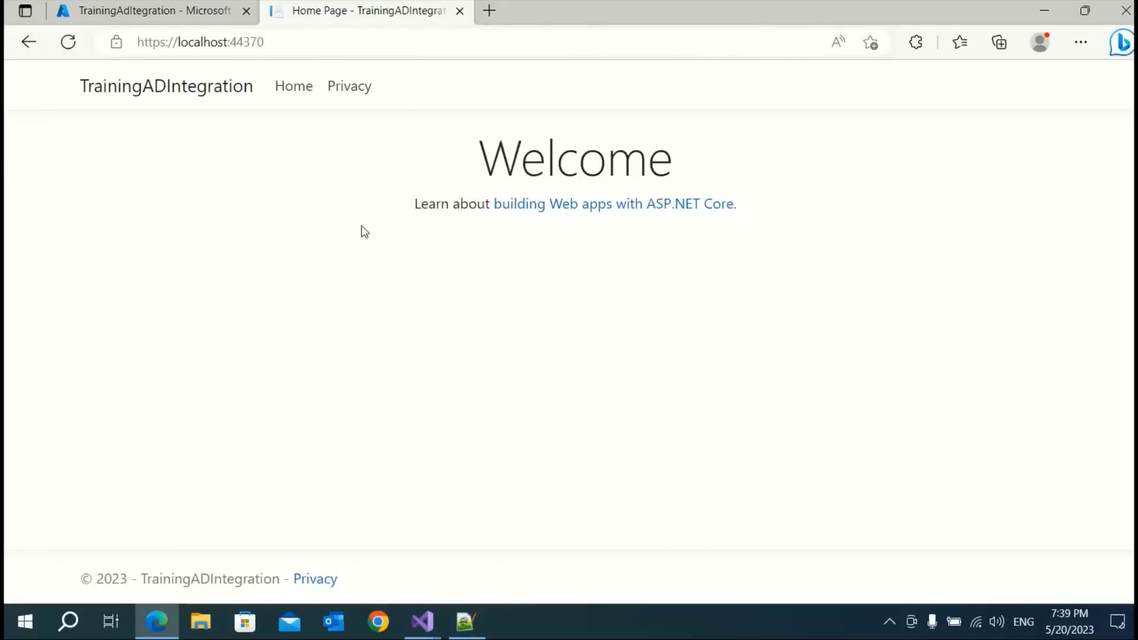
click(459, 11)
Open Views > Shared > _Layout.cshtml in the TrainingADIntegration project
mouse_move(422, 622)
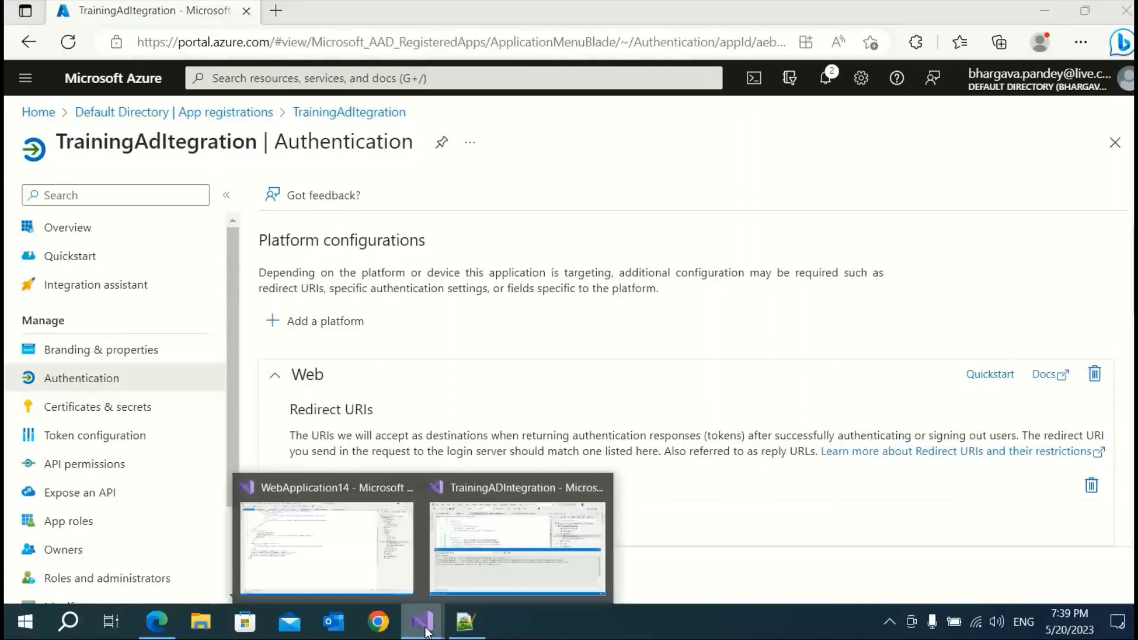
click(496, 560)
click(612, 210)
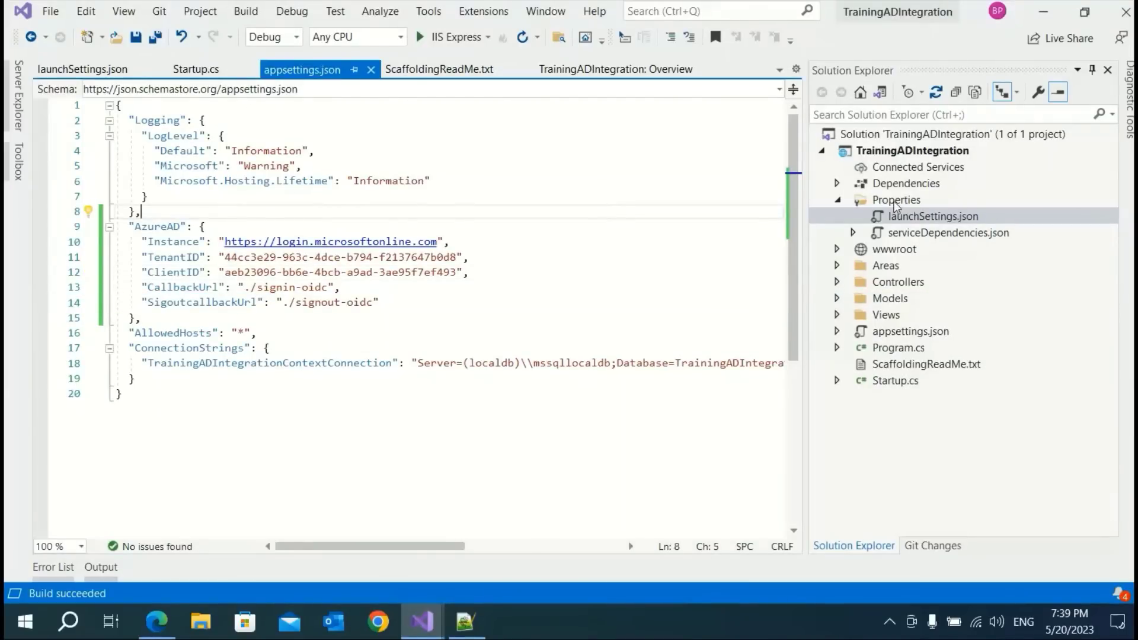
click(837, 315)
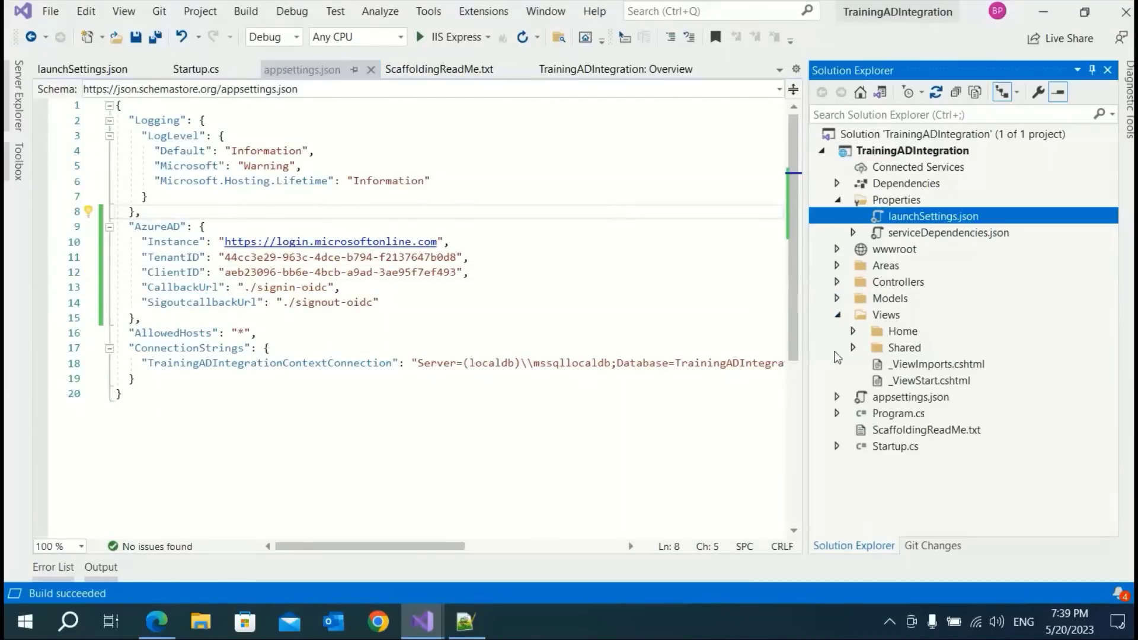
click(854, 348)
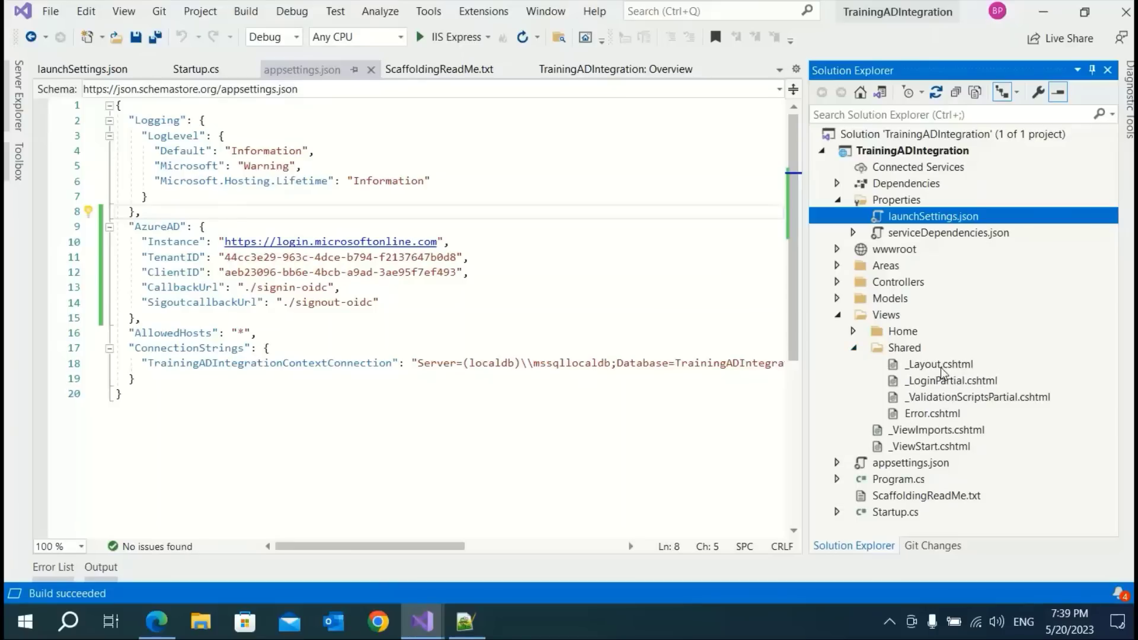
click(942, 366)
double_click(931, 366)
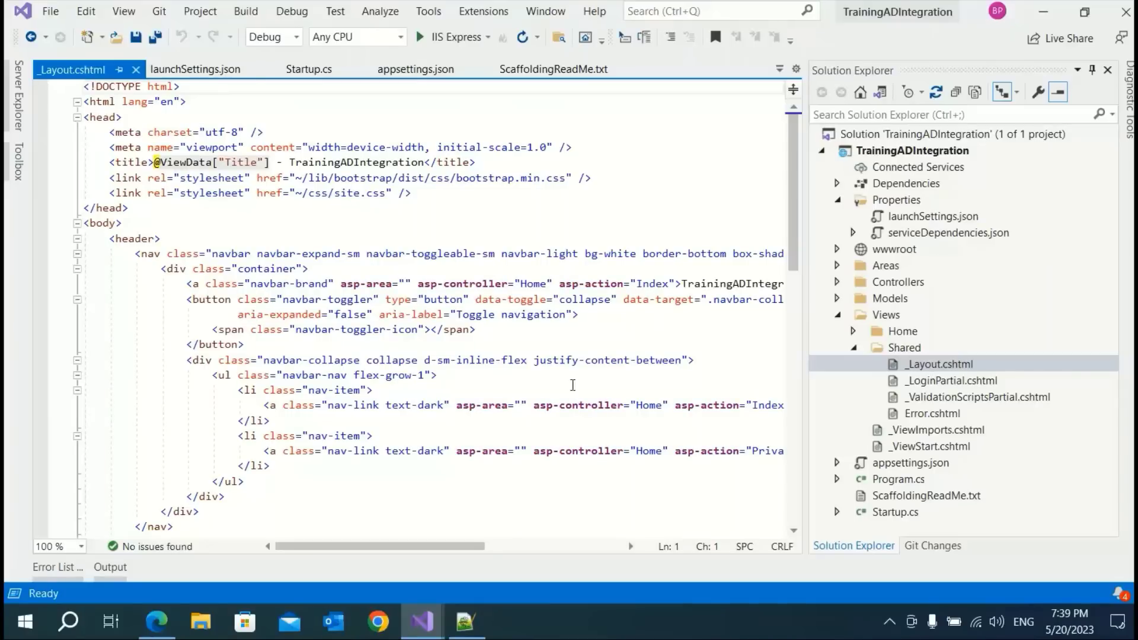
scroll(485, 390, down, 6)
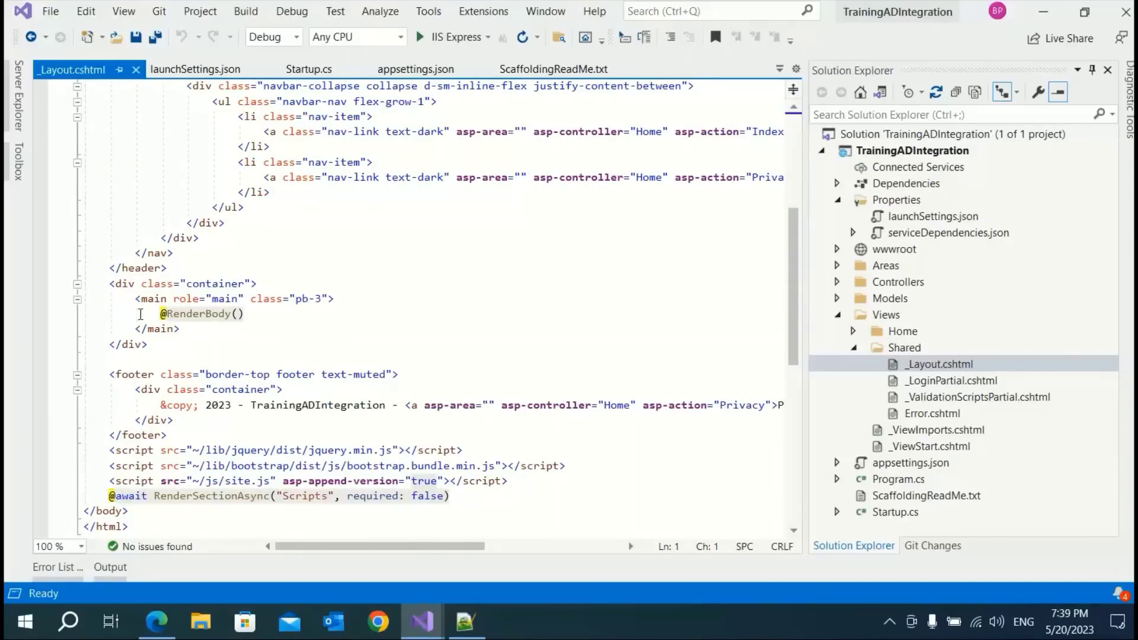
click(141, 314)
click(382, 300)
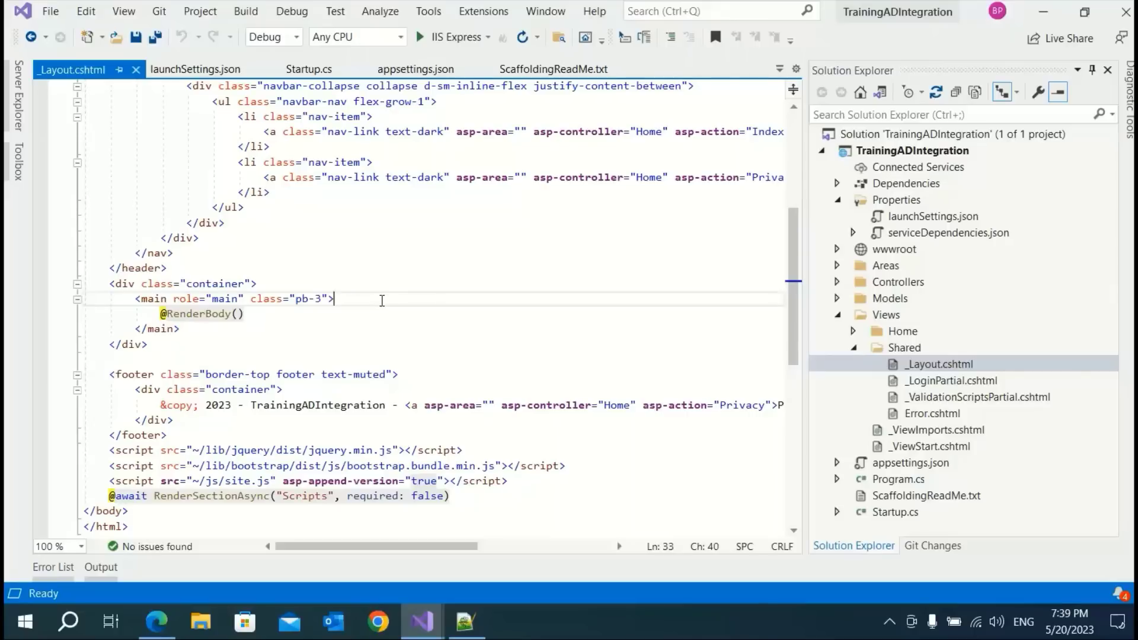
key(Return)
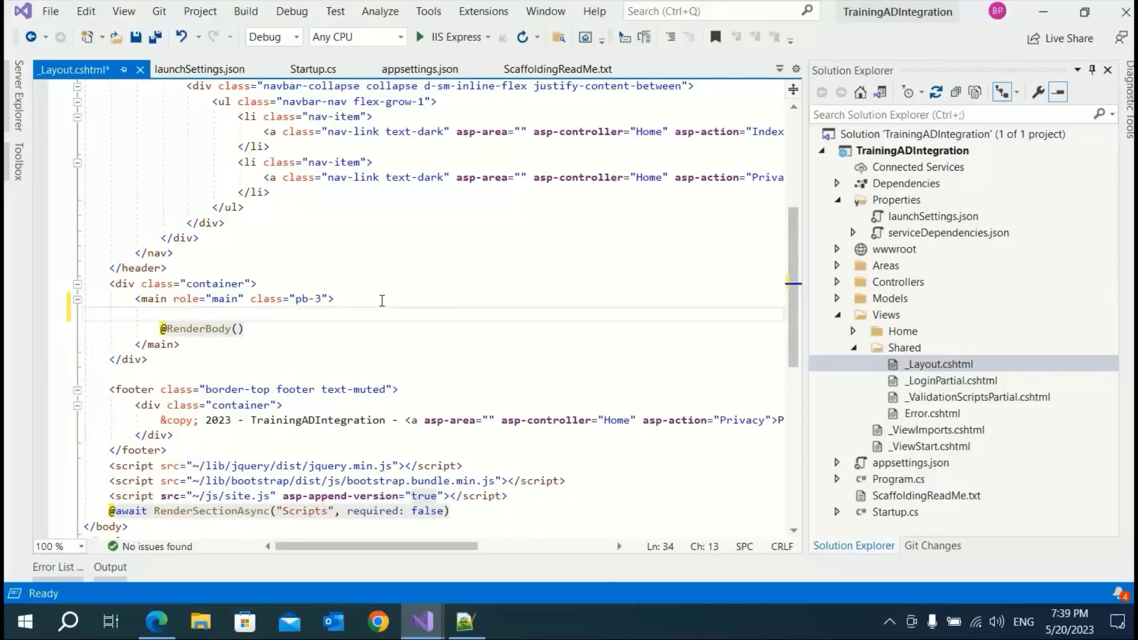
scroll(382, 301, up, 6)
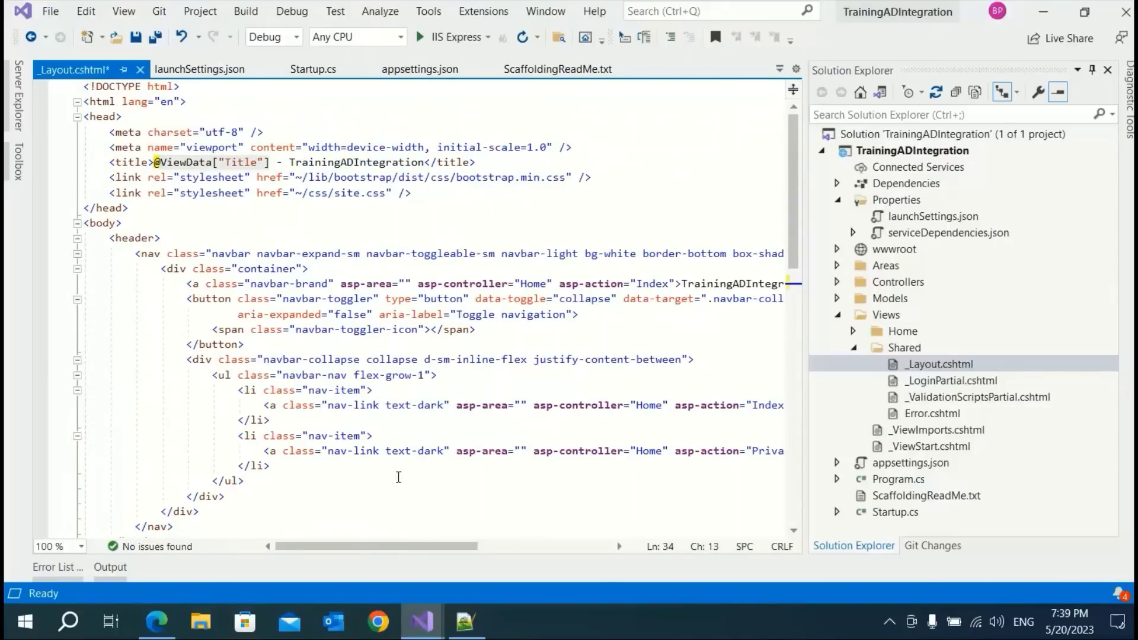
scroll(341, 454, down, 1)
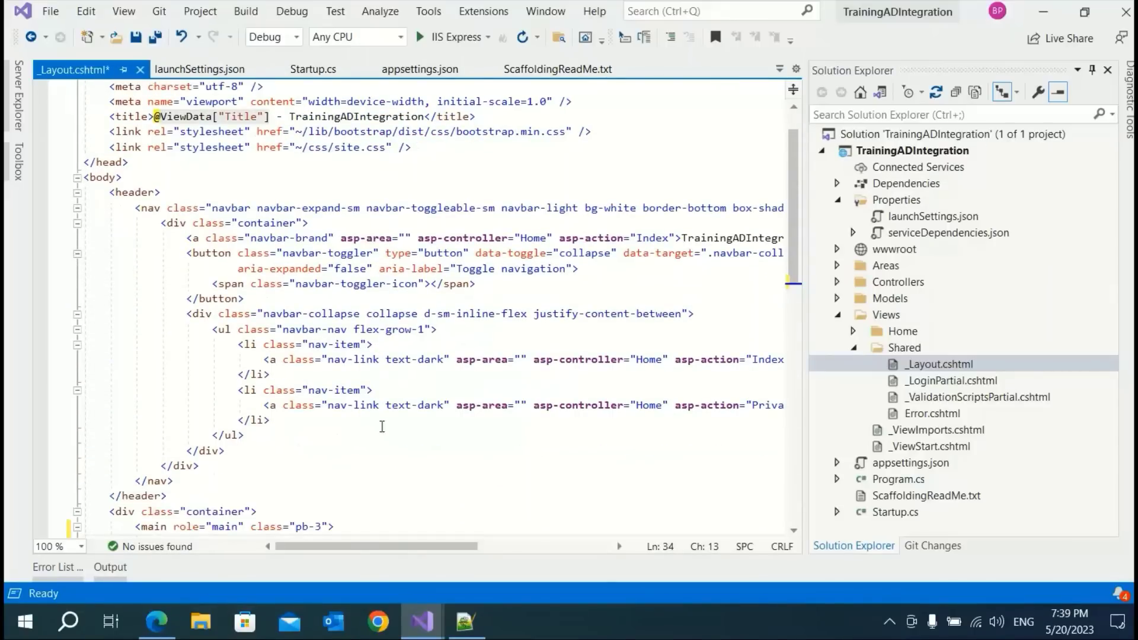
drag(418, 546, 313, 546)
scroll(264, 439, down, 2)
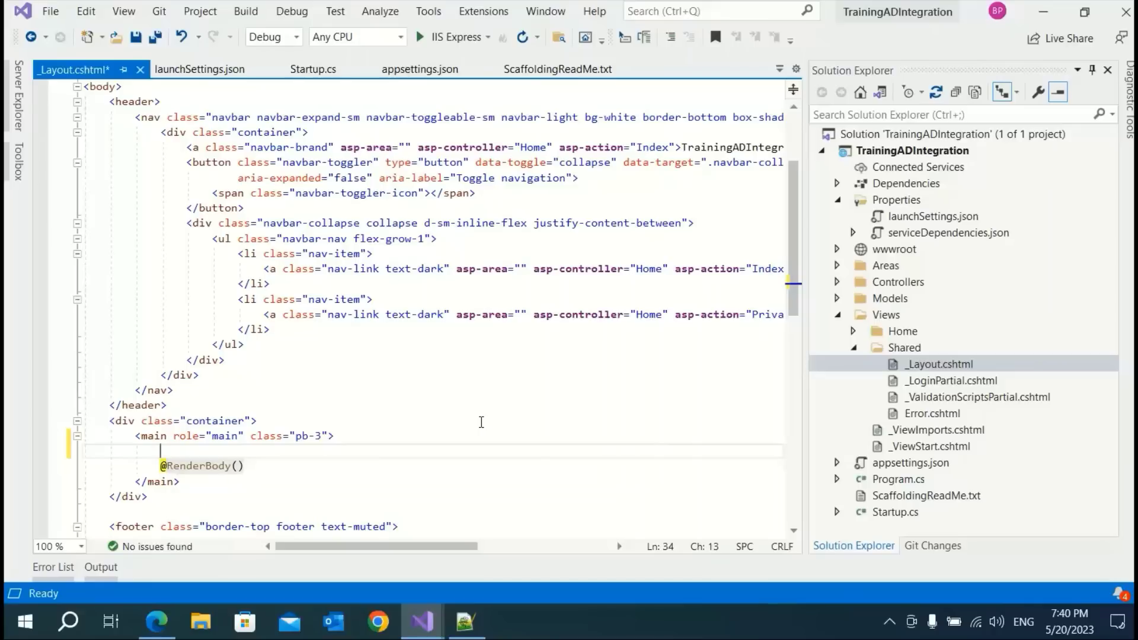
text(<)
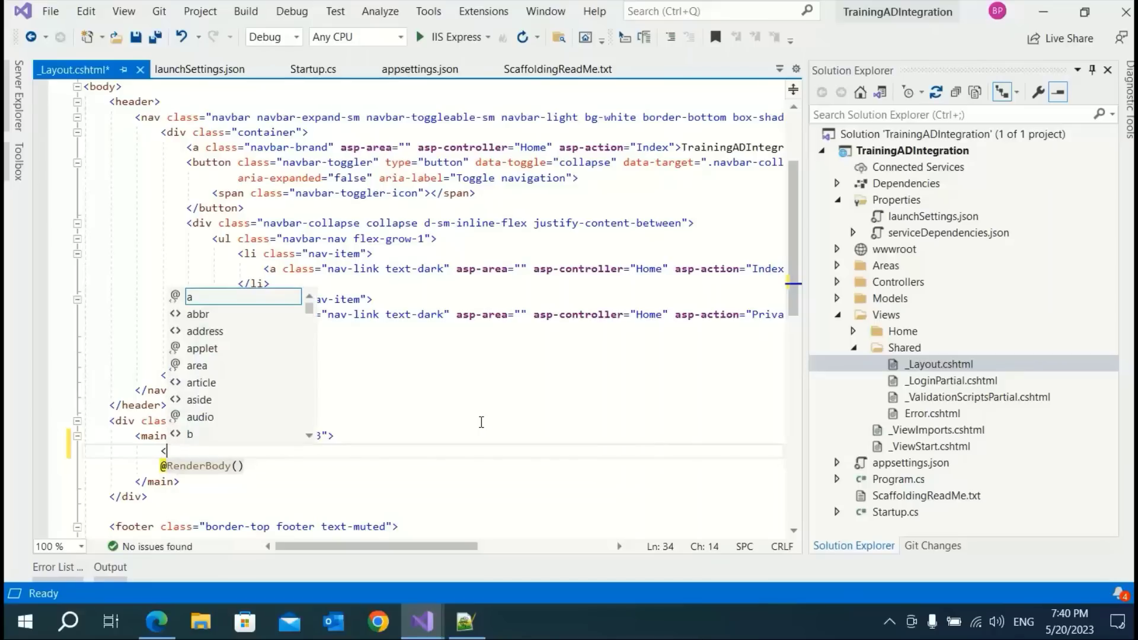
text(h3>)
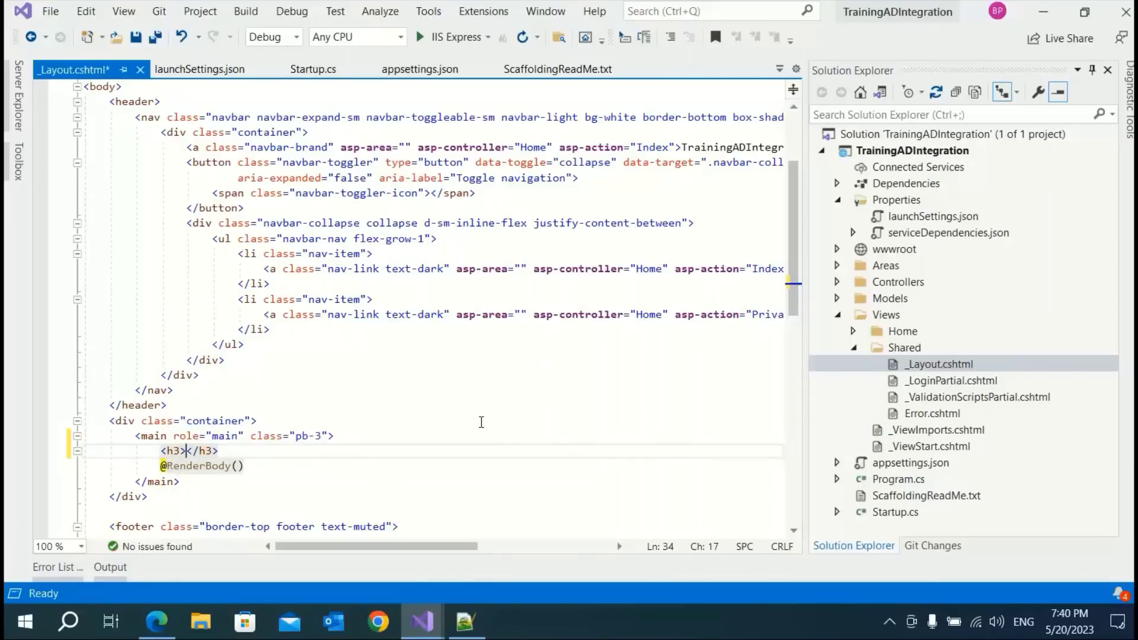
text(@user)
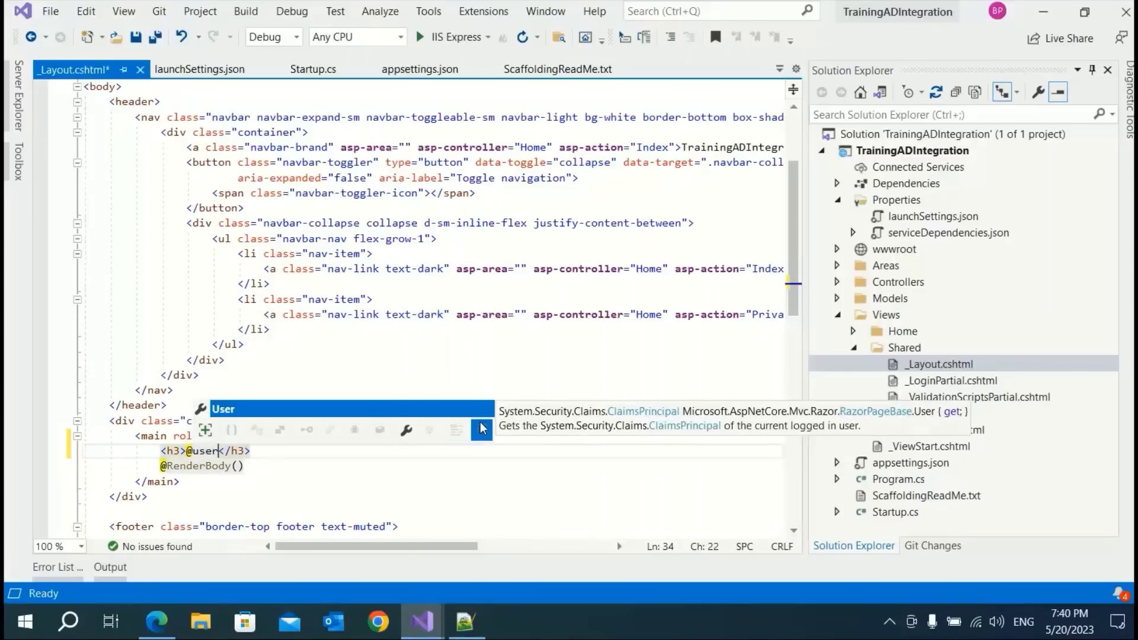
text(.i)
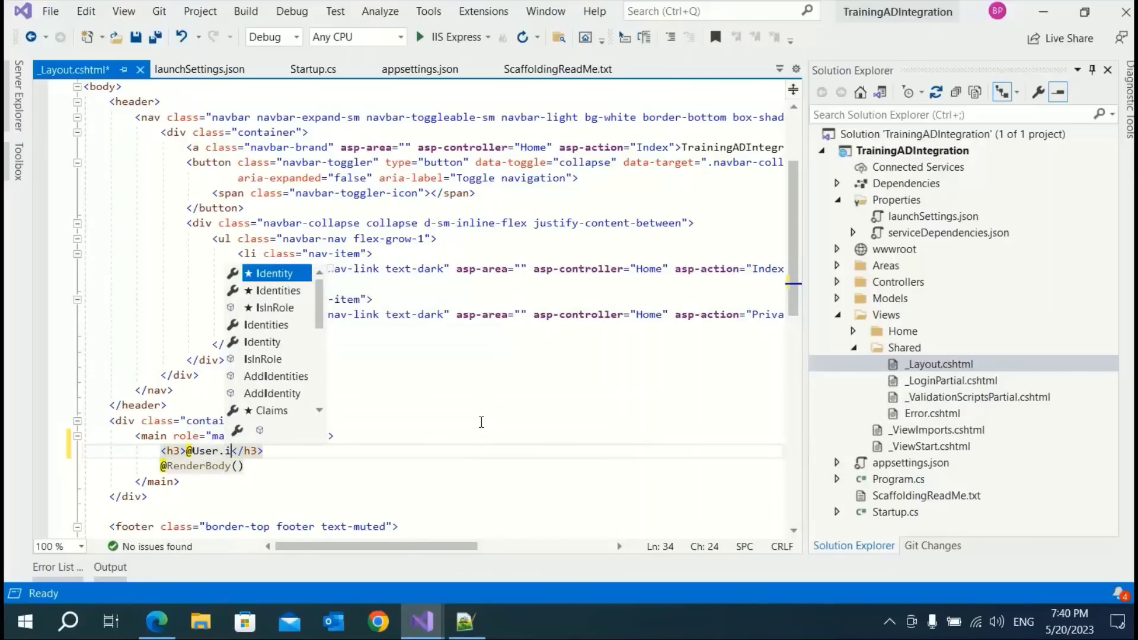
key(Tab)
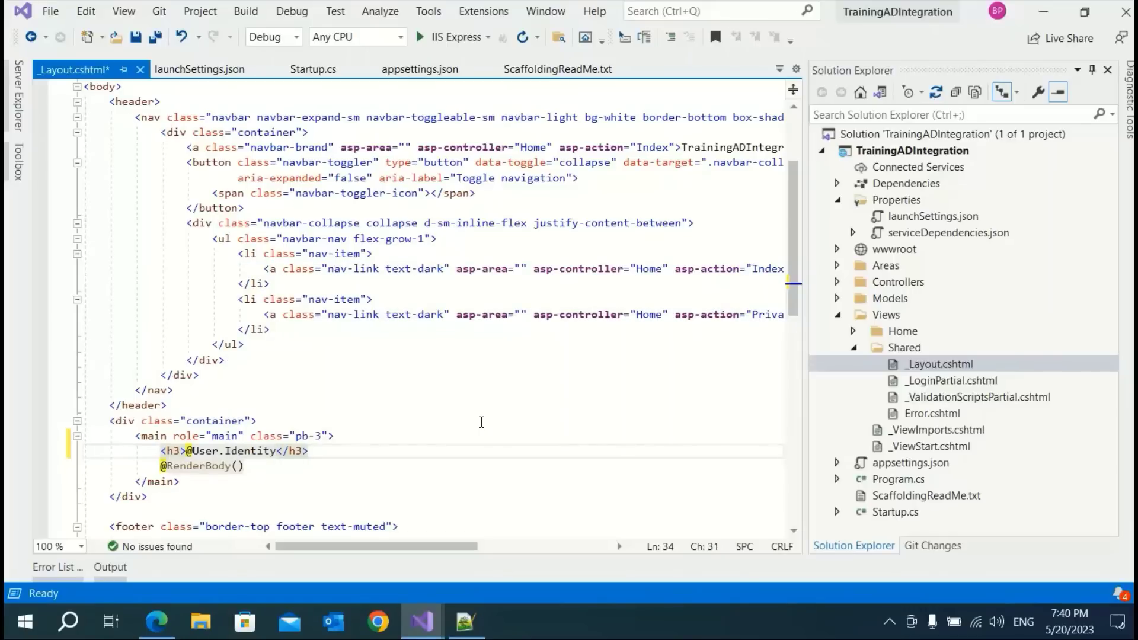
text(.n)
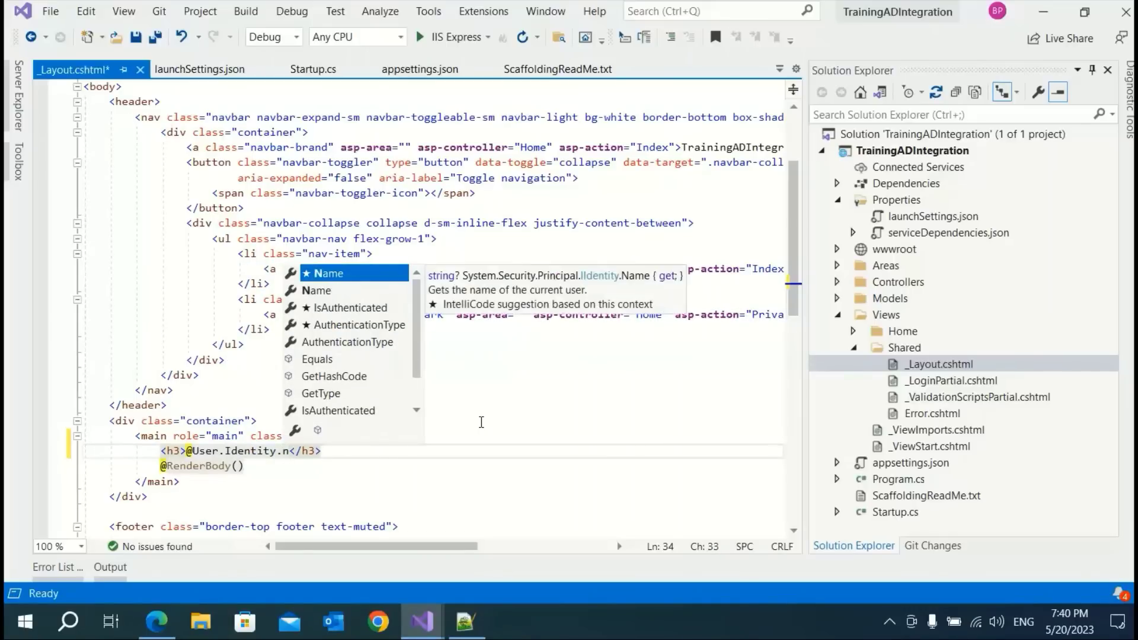
key(Tab)
Save the layout and run the web app with Ctrl+F5
key(ctrl+s)
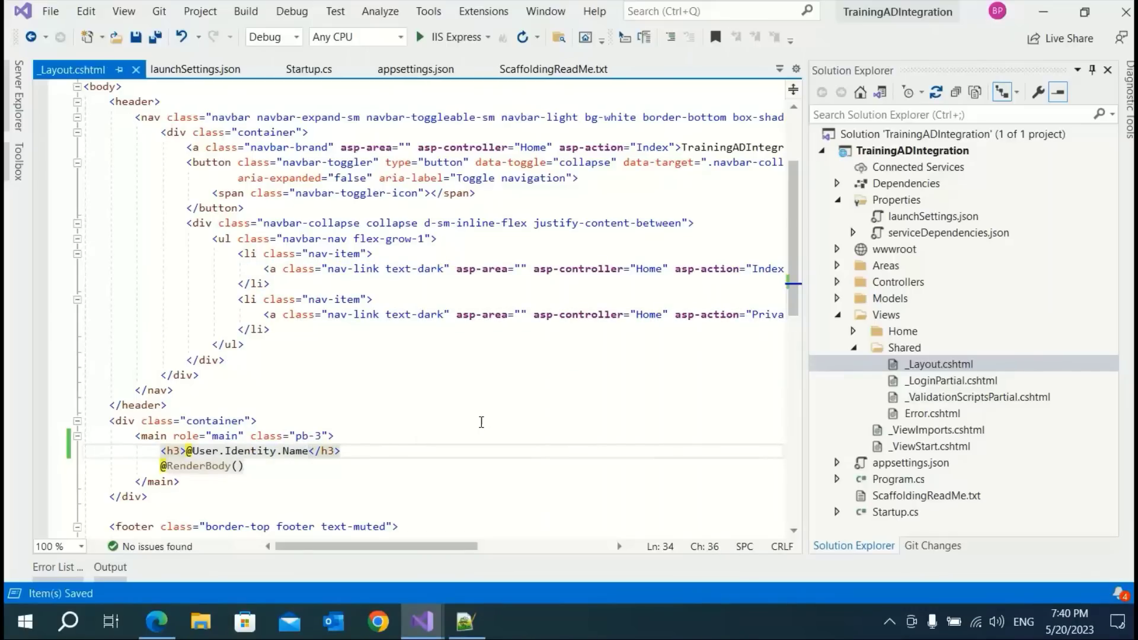
click(481, 422)
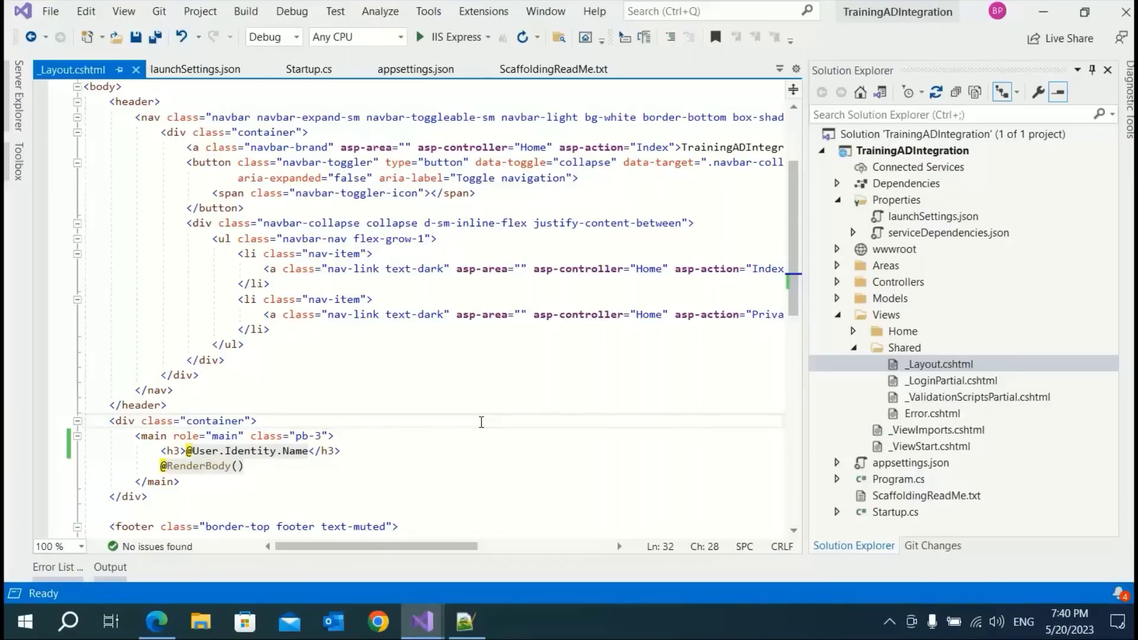
click(482, 390)
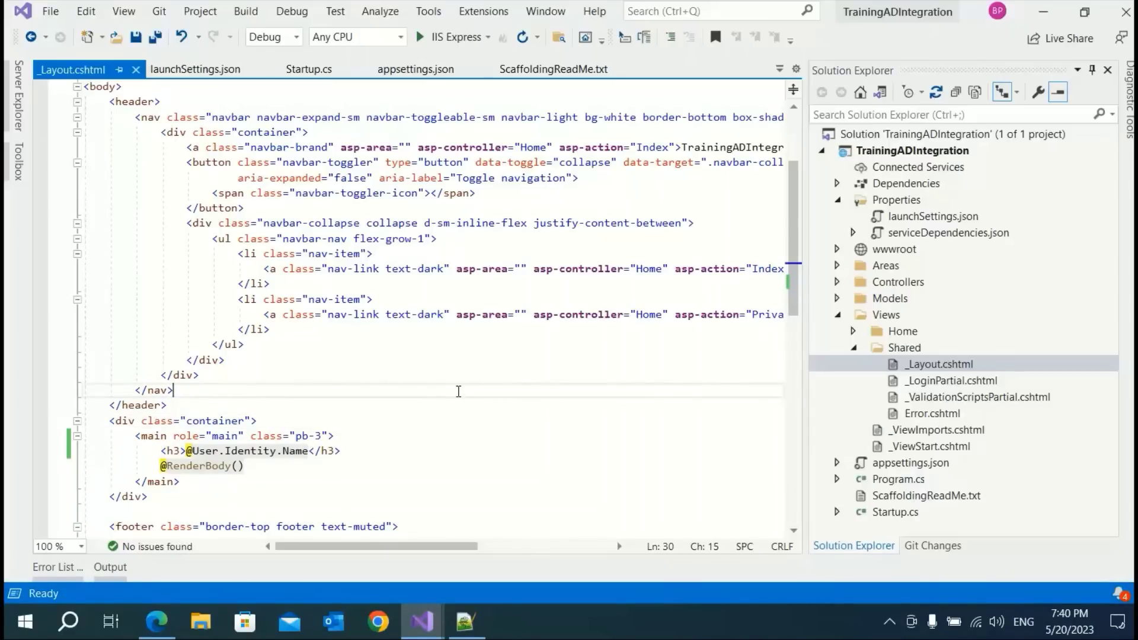
key(ctrl+F5)
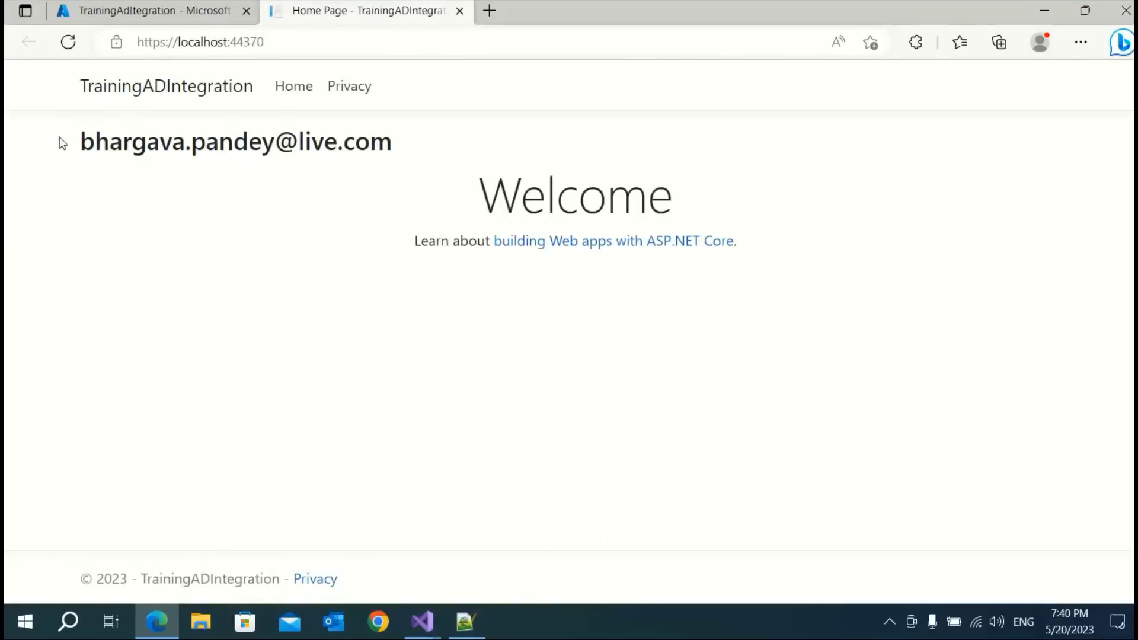
Verify the signed-in user's e-mail appears above Welcome, then close the app's tab
drag(79, 143, 372, 162)
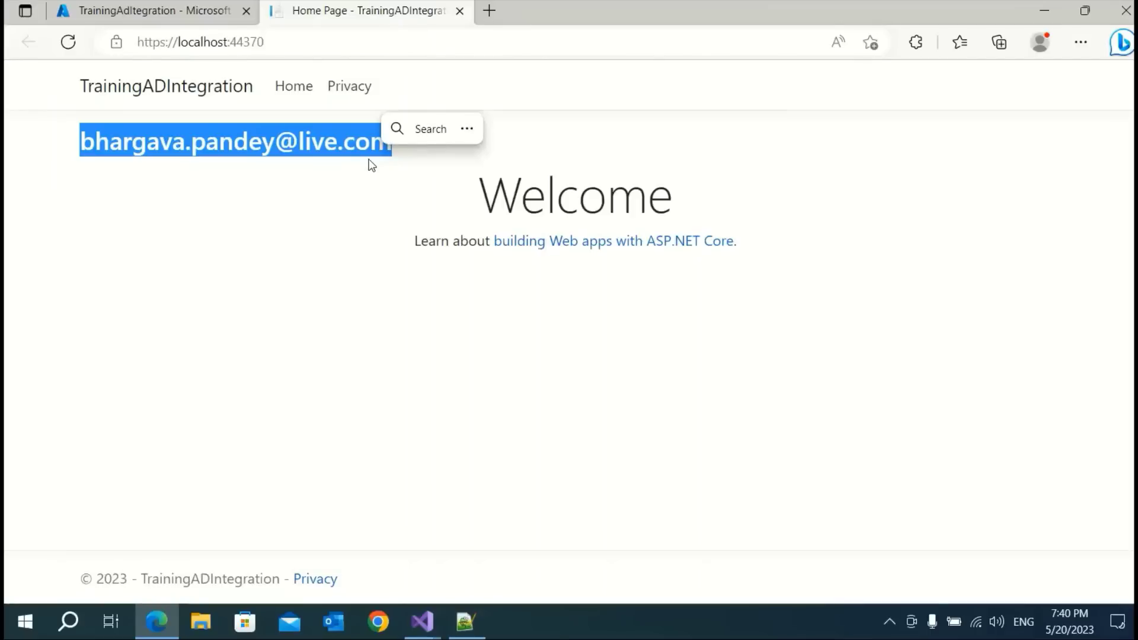
click(460, 10)
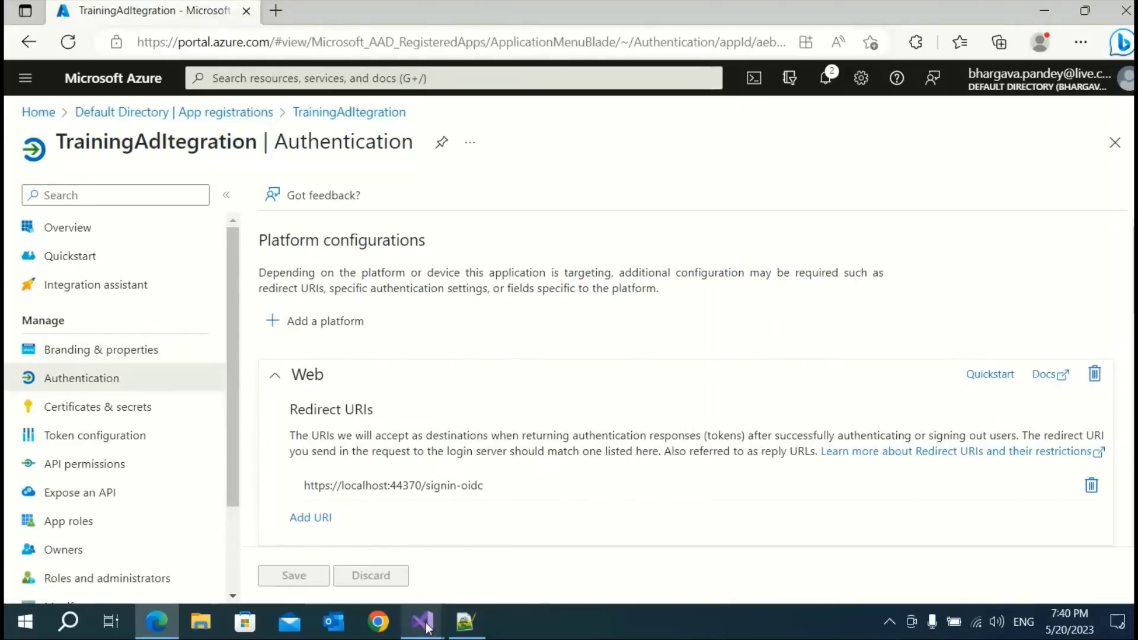
Paste the Signout anchor from the Notepad++ reference onto a new line below the h3
mouse_move(422, 622)
click(456, 531)
click(450, 269)
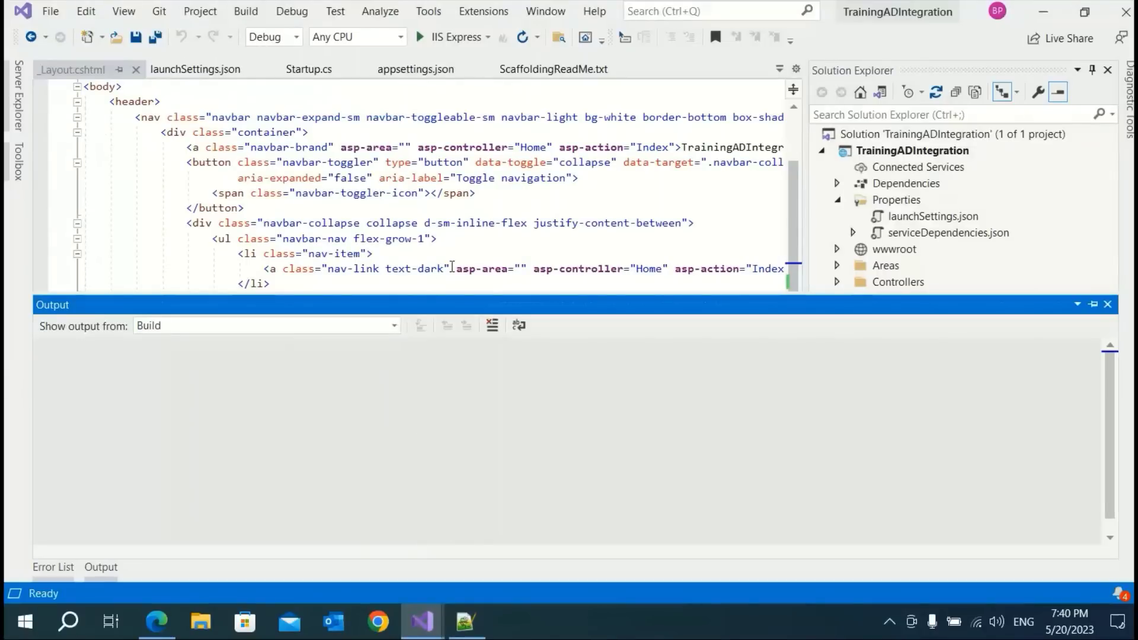
click(371, 447)
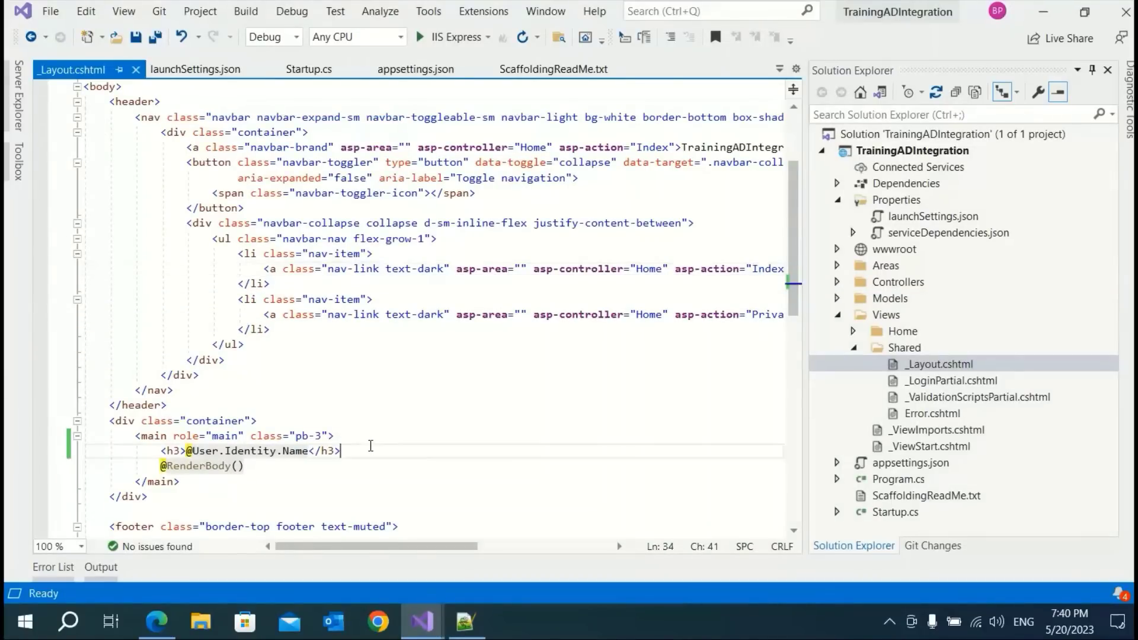
key(Return)
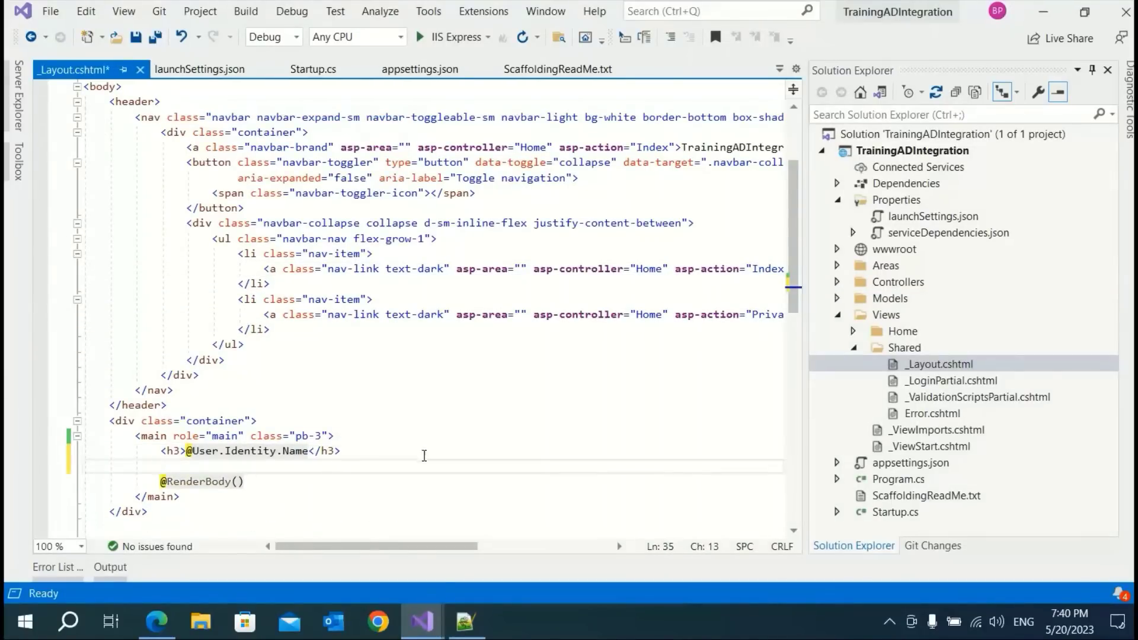
click(465, 623)
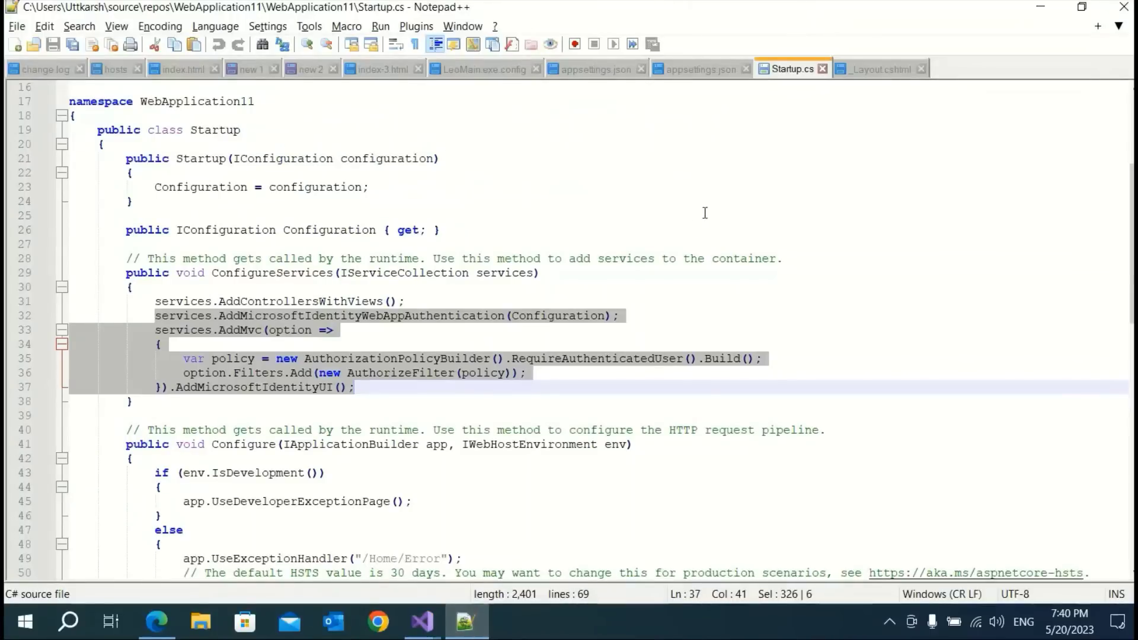
click(874, 70)
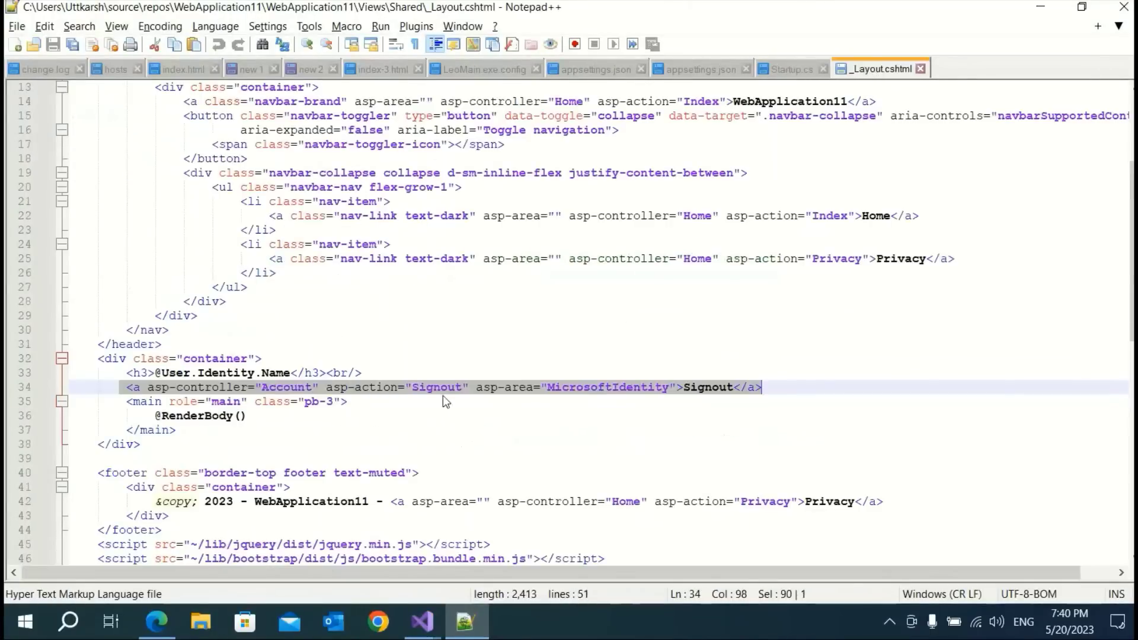
click(120, 388)
shift+click(763, 386)
key(ctrl+c)
key(alt+Tab)
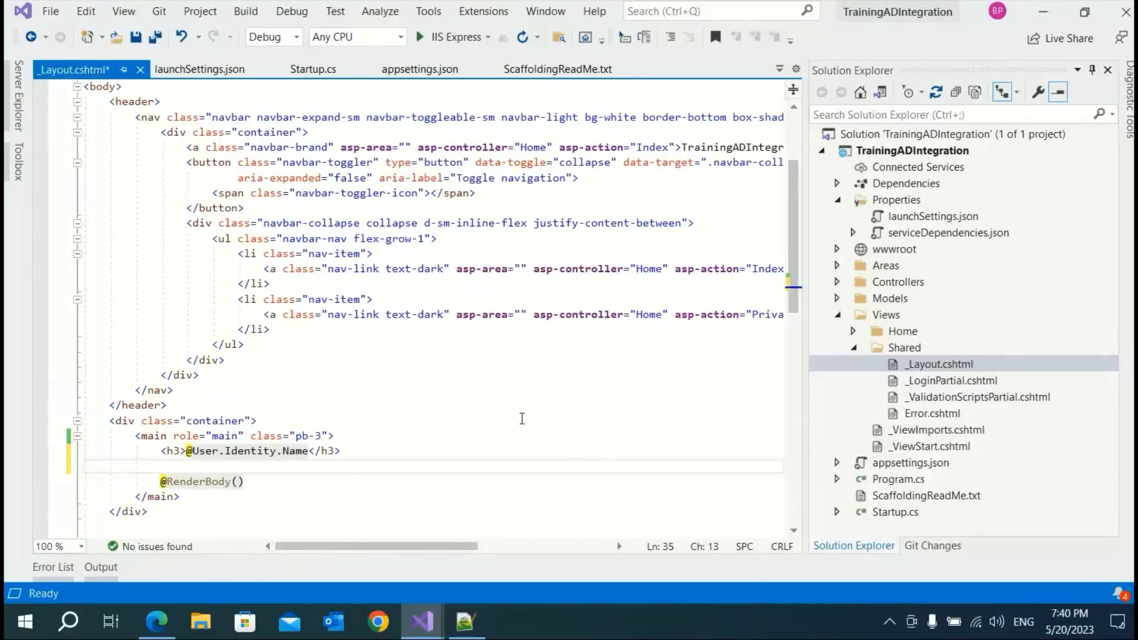
key(ctrl+v)
Rename the link text to Logout, prefix the heading with Welcome, and save
scroll(497, 468, down, 3)
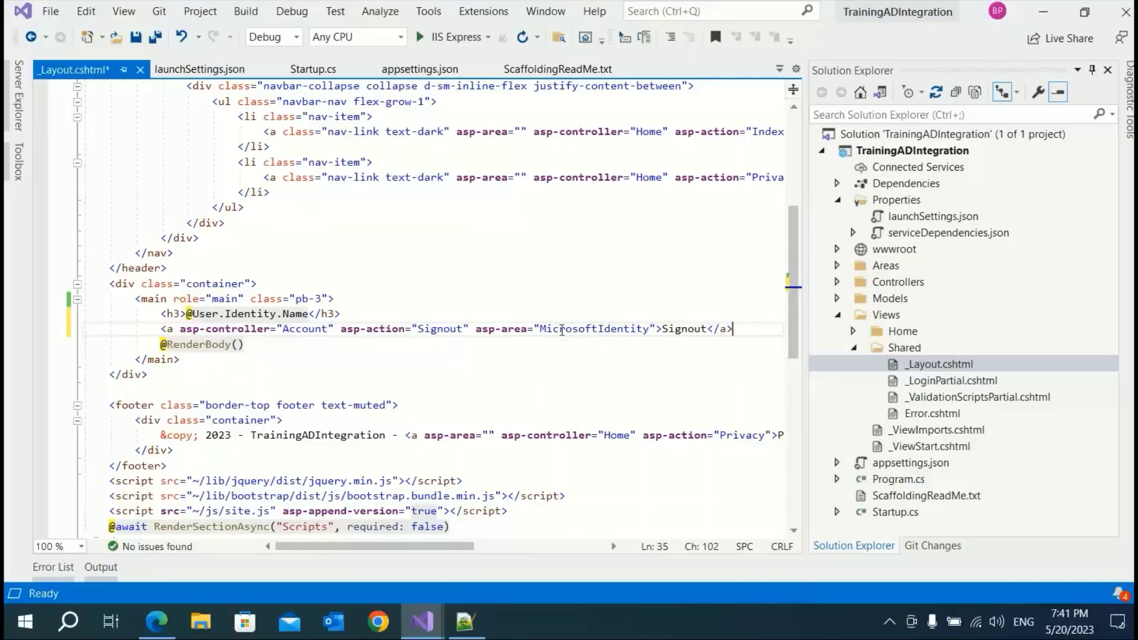
double_click(673, 328)
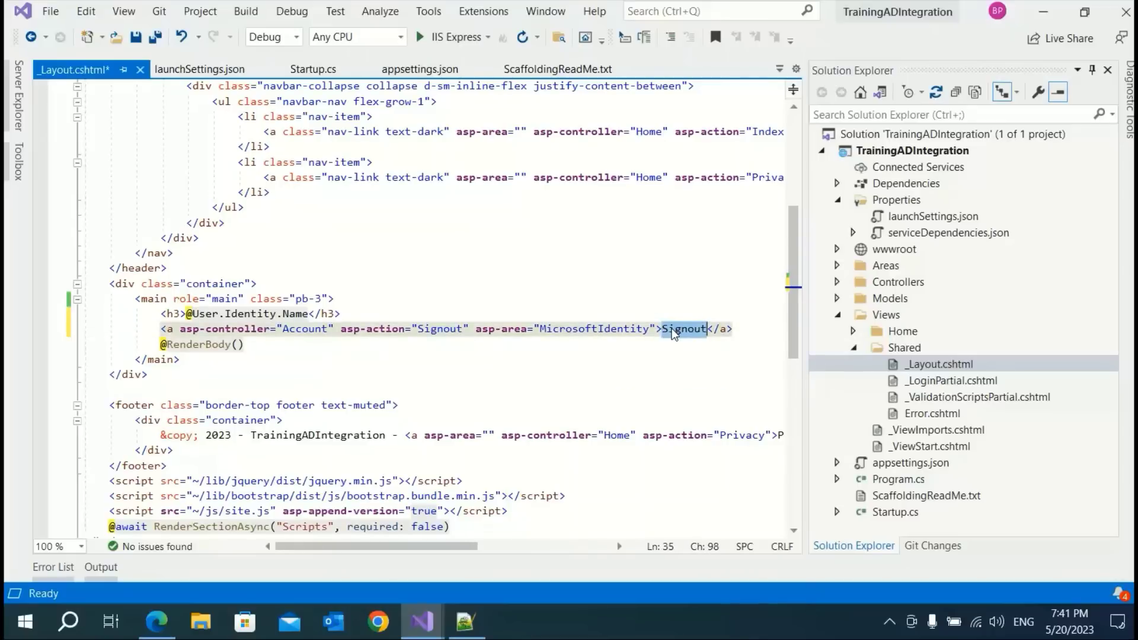
text(Logout)
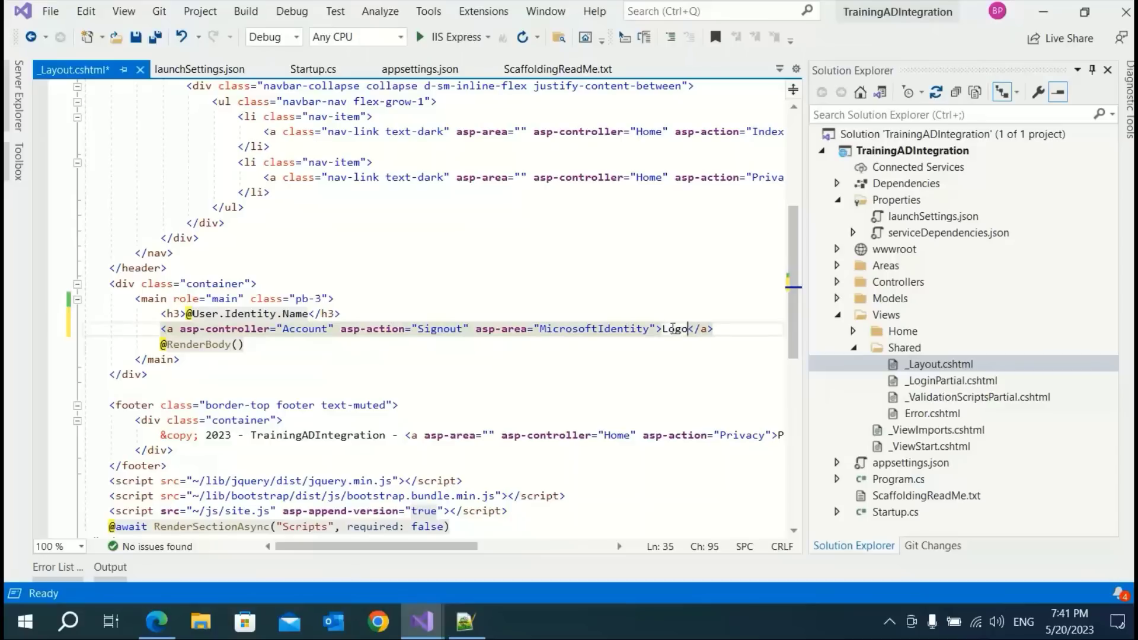
click(599, 372)
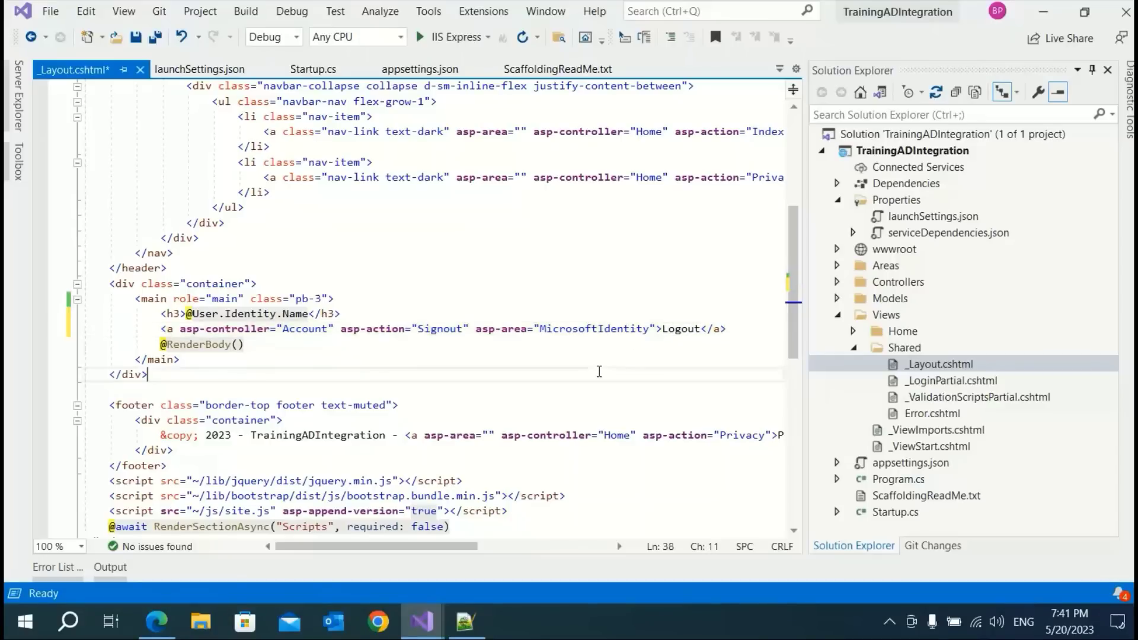
click(186, 312)
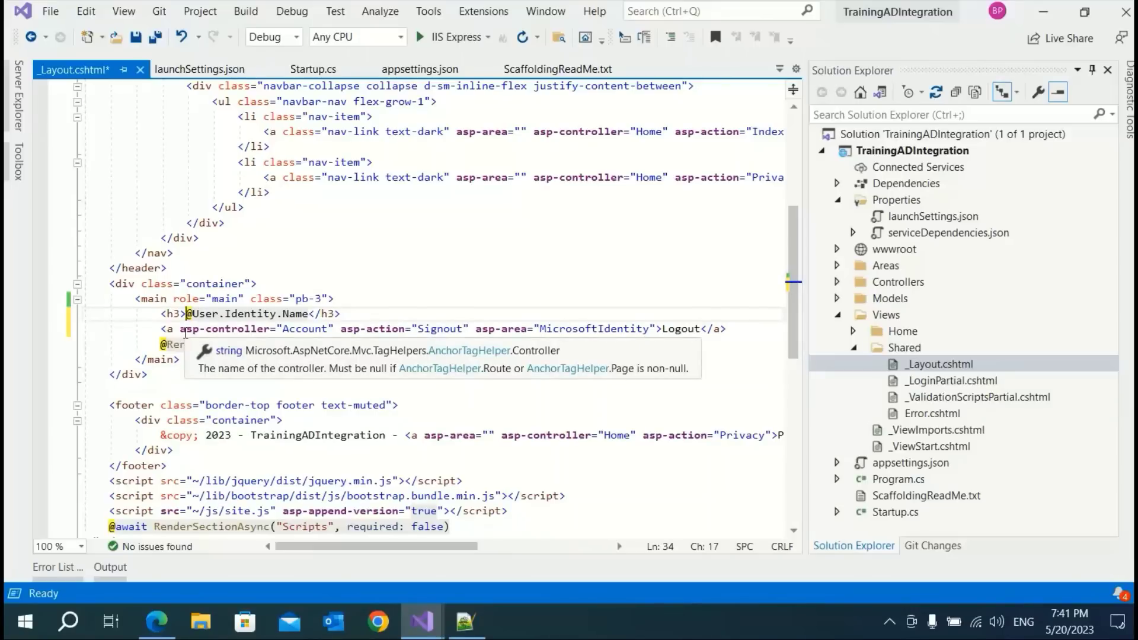
text(Welcom)
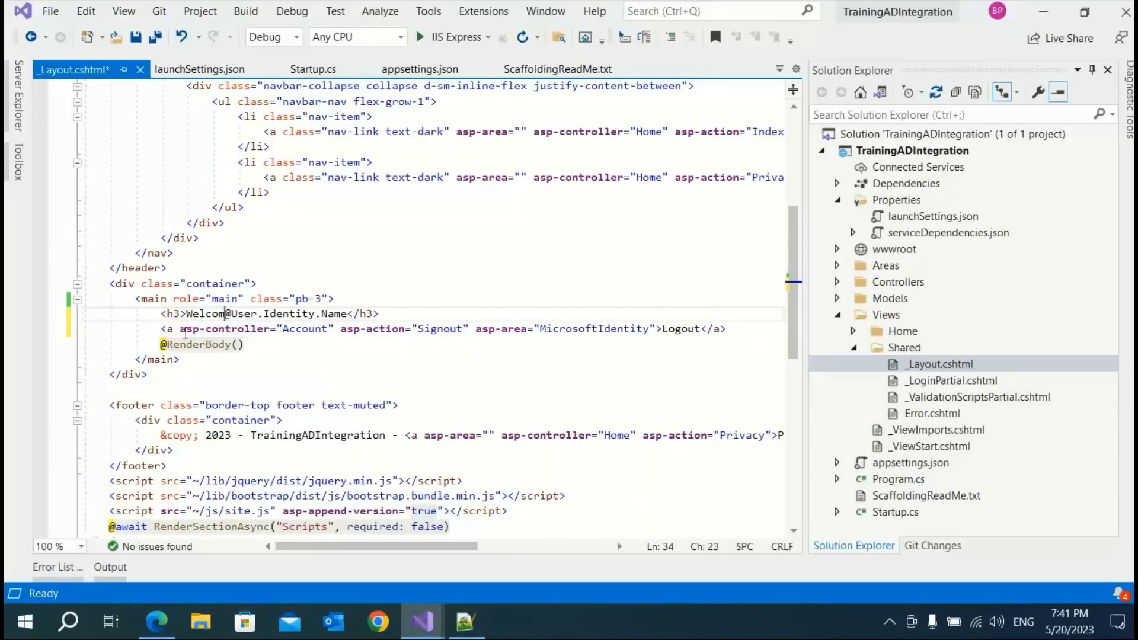
text(e)
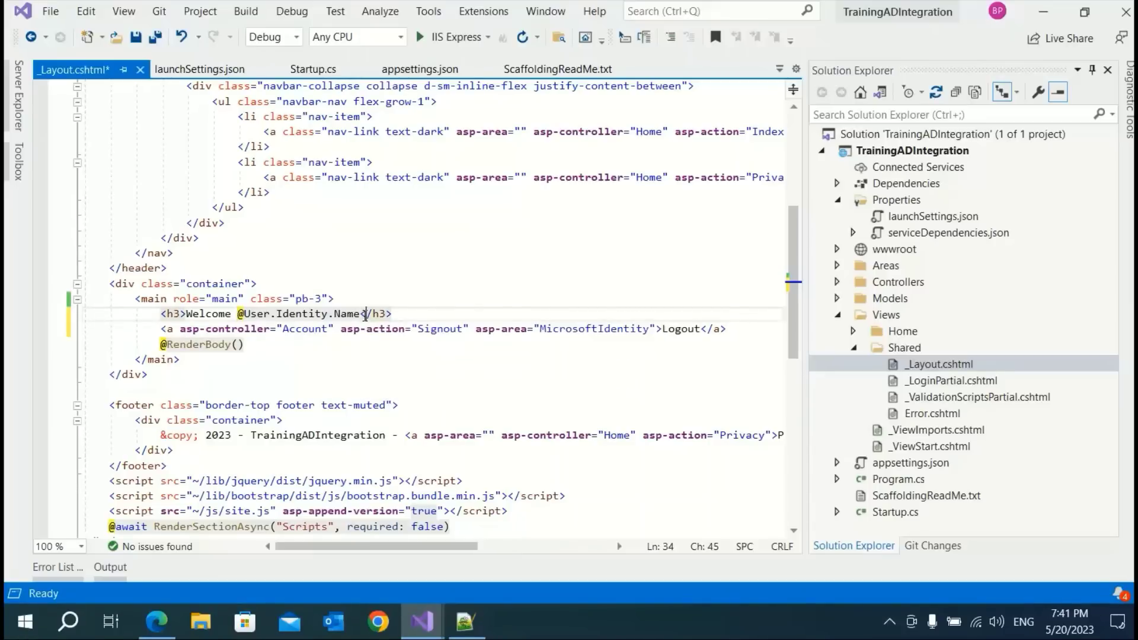
click(359, 393)
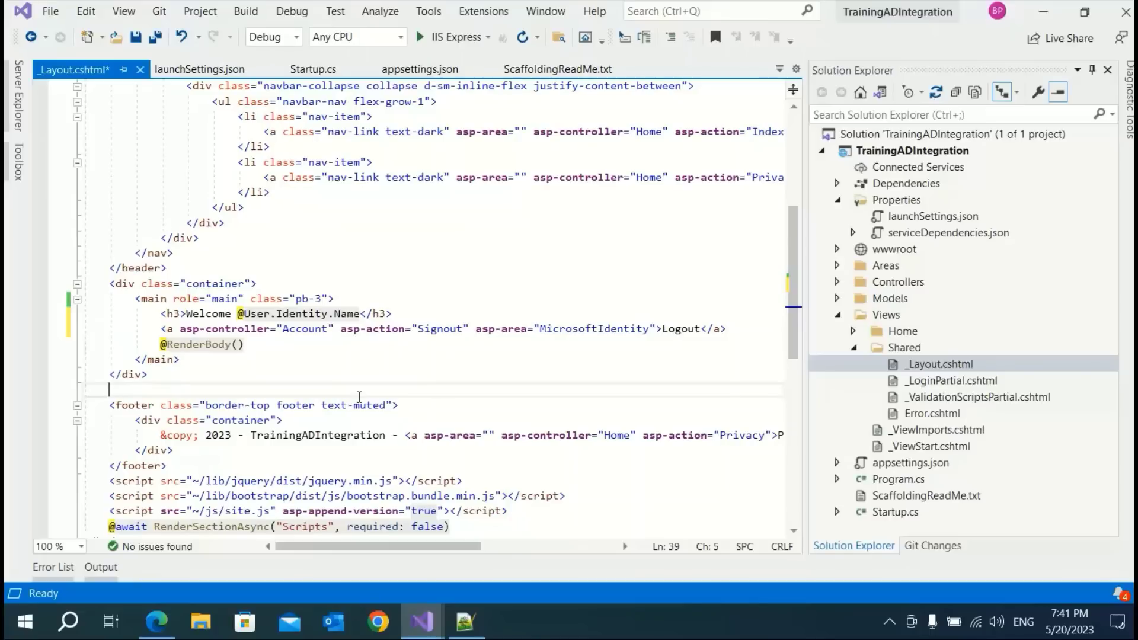
key(ctrl+s)
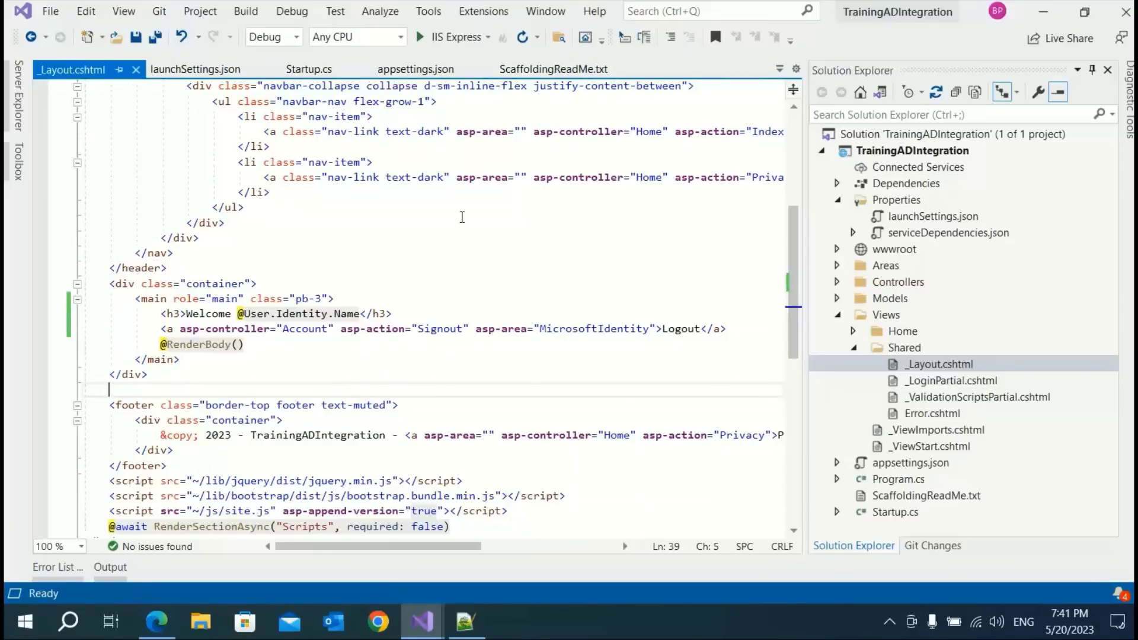
Rerun the app and sign out through its Logout link, choosing the account
key(ctrl+F5)
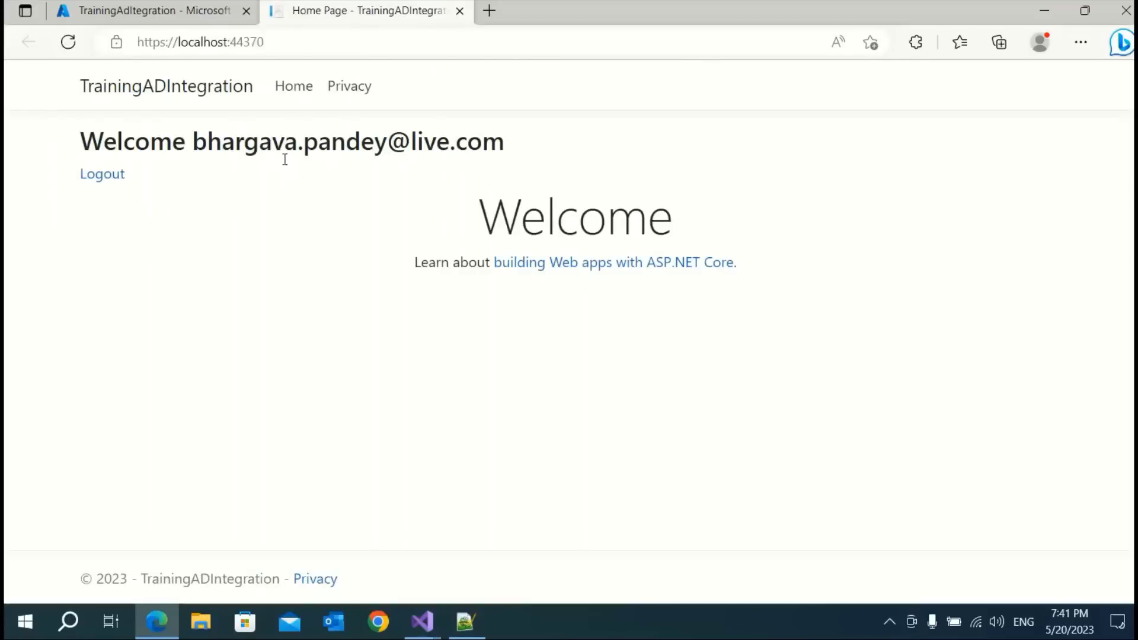
click(106, 176)
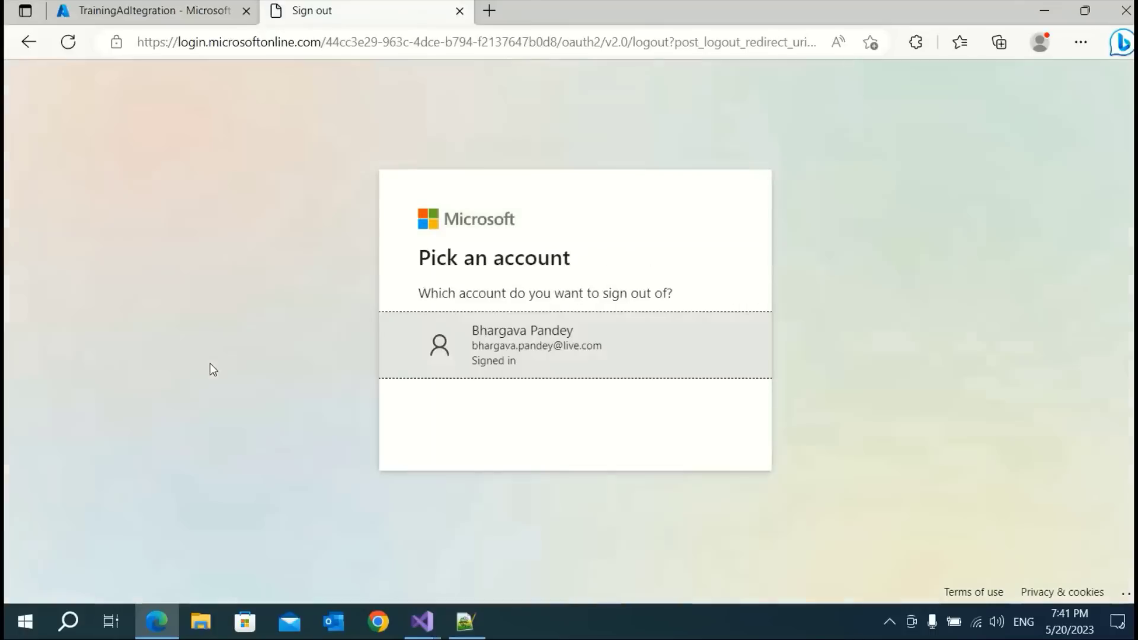
click(541, 358)
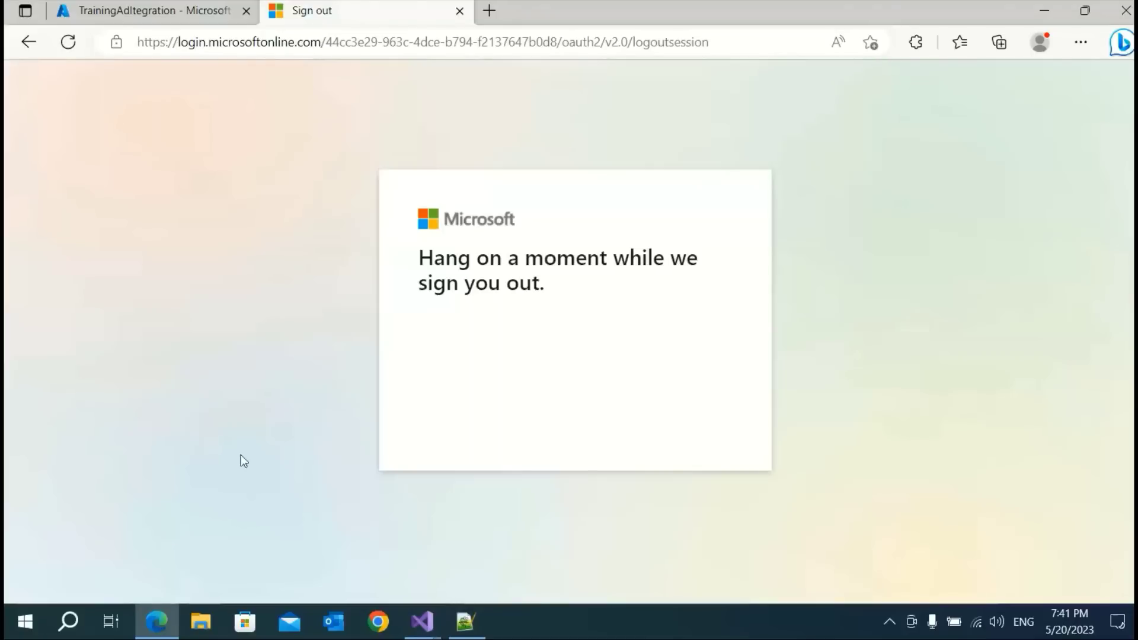
Sign out of the Azure portal from the account menu and close Edge
click(460, 11)
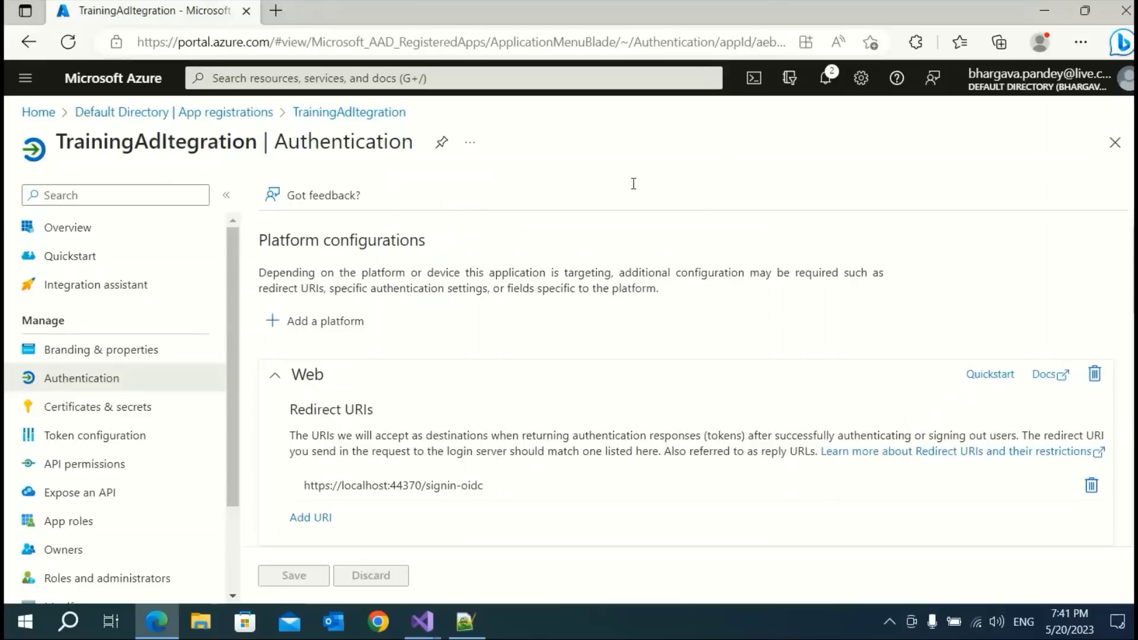
click(1127, 83)
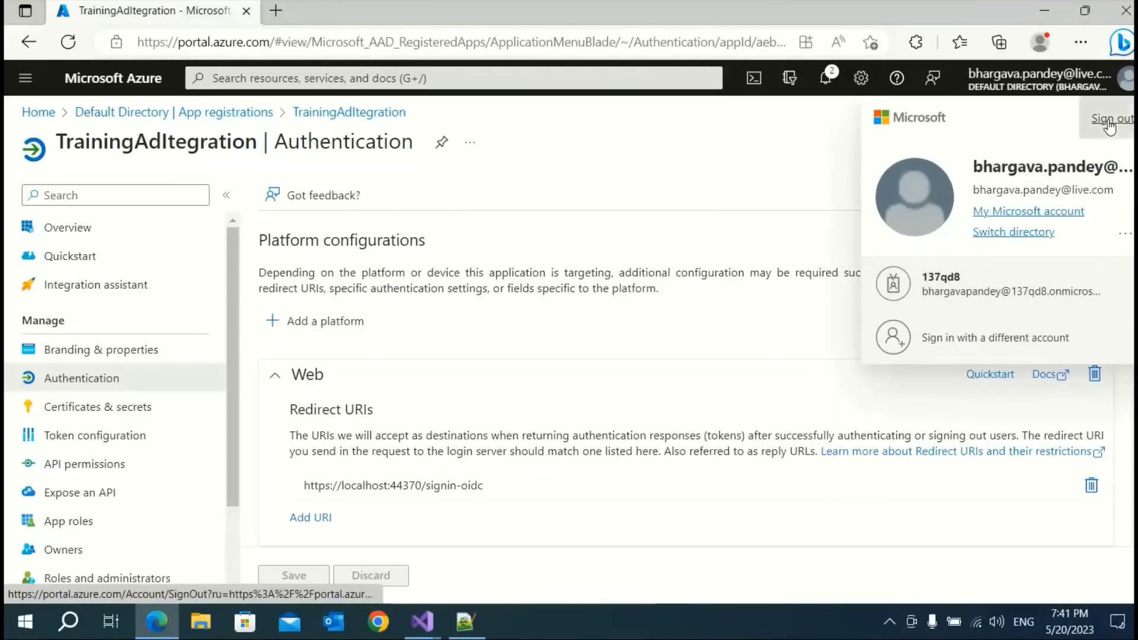
click(1108, 119)
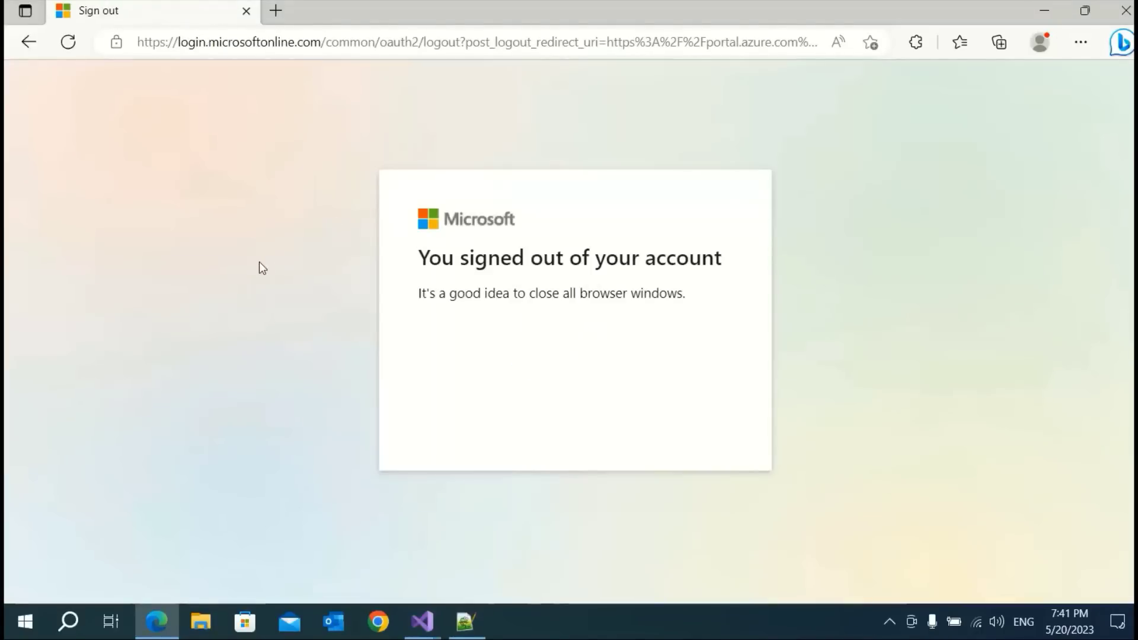
click(1125, 10)
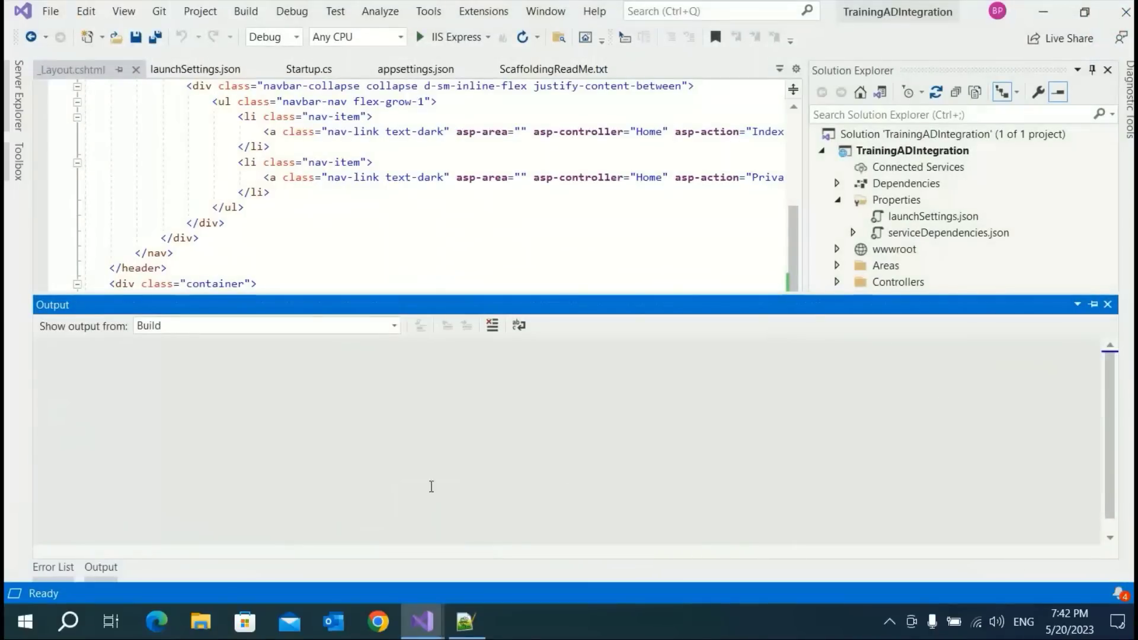
Run the app with F5 and sign in with the personal Microsoft account and its password
click(493, 223)
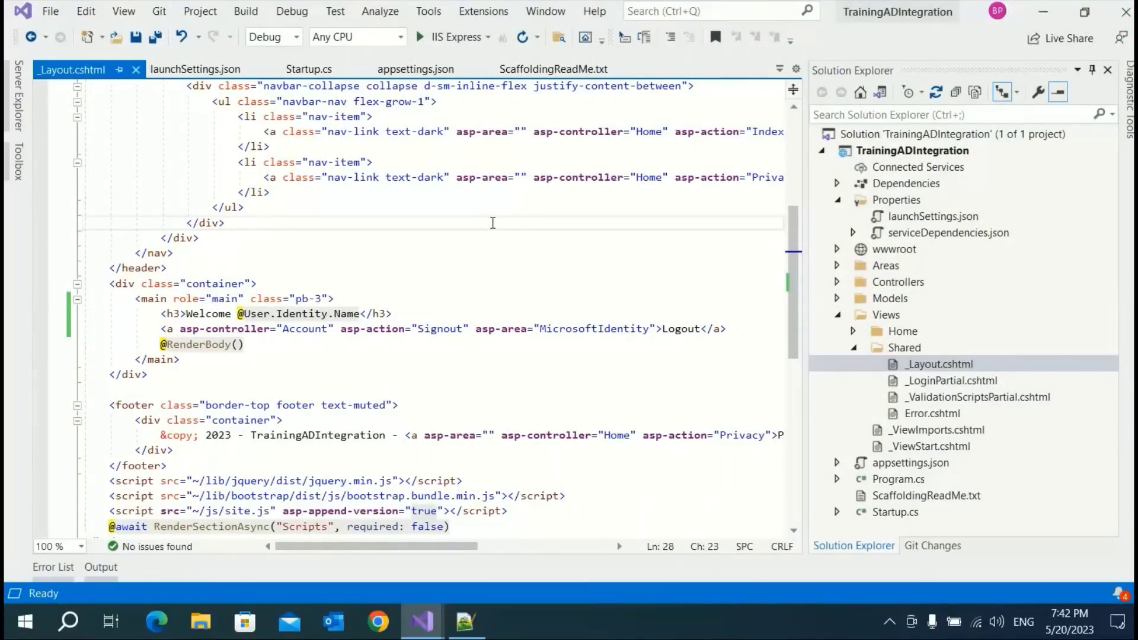
key(F5)
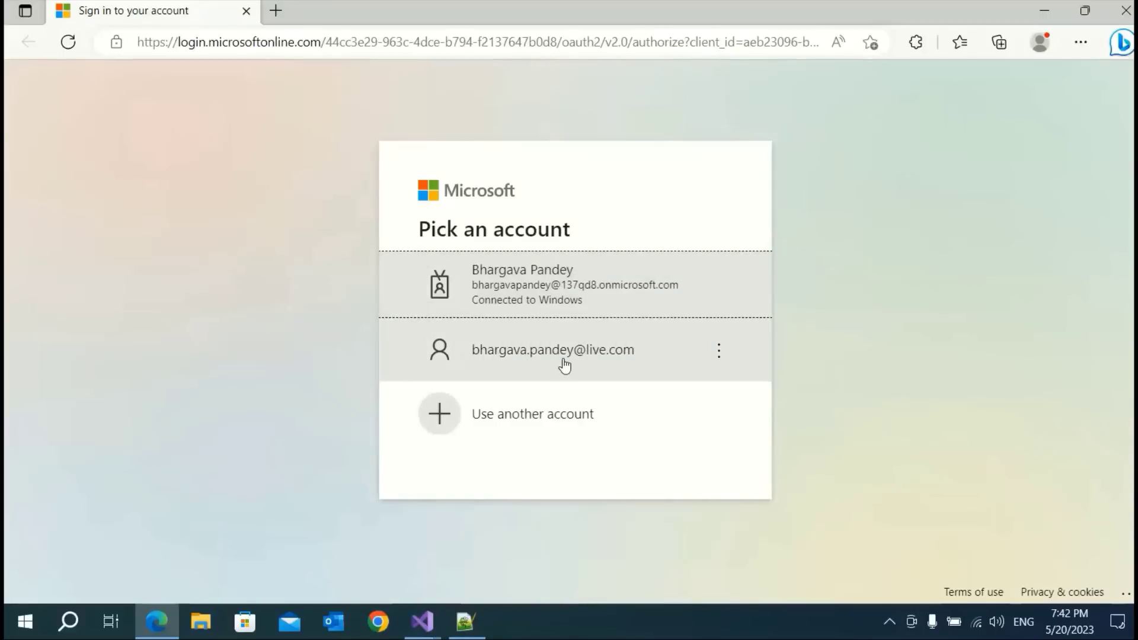
click(574, 361)
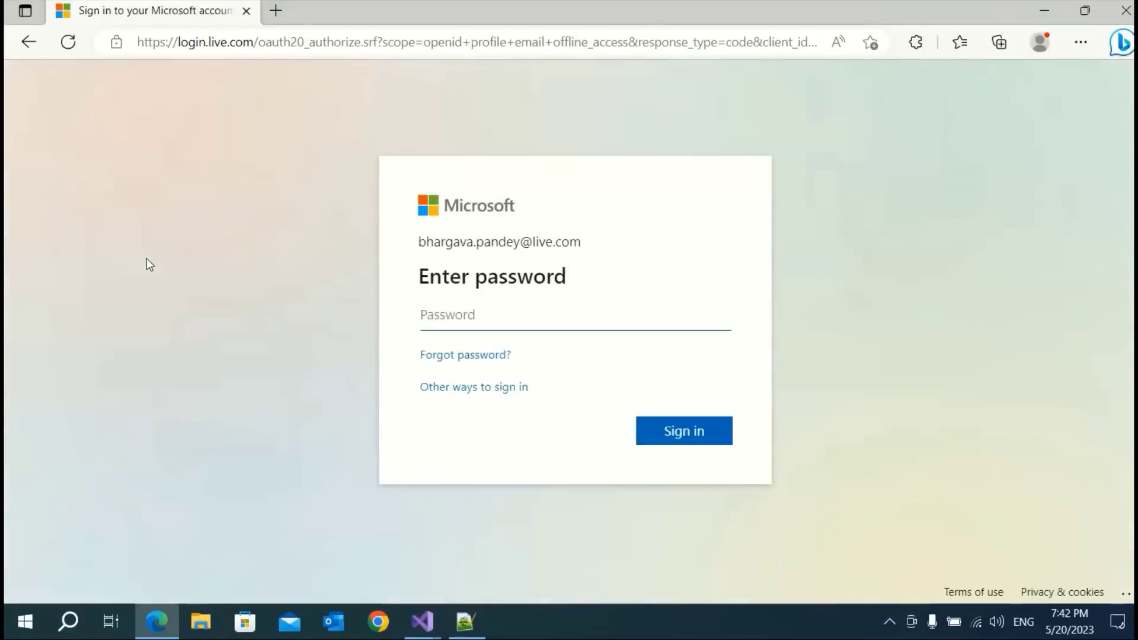
text(•••••)
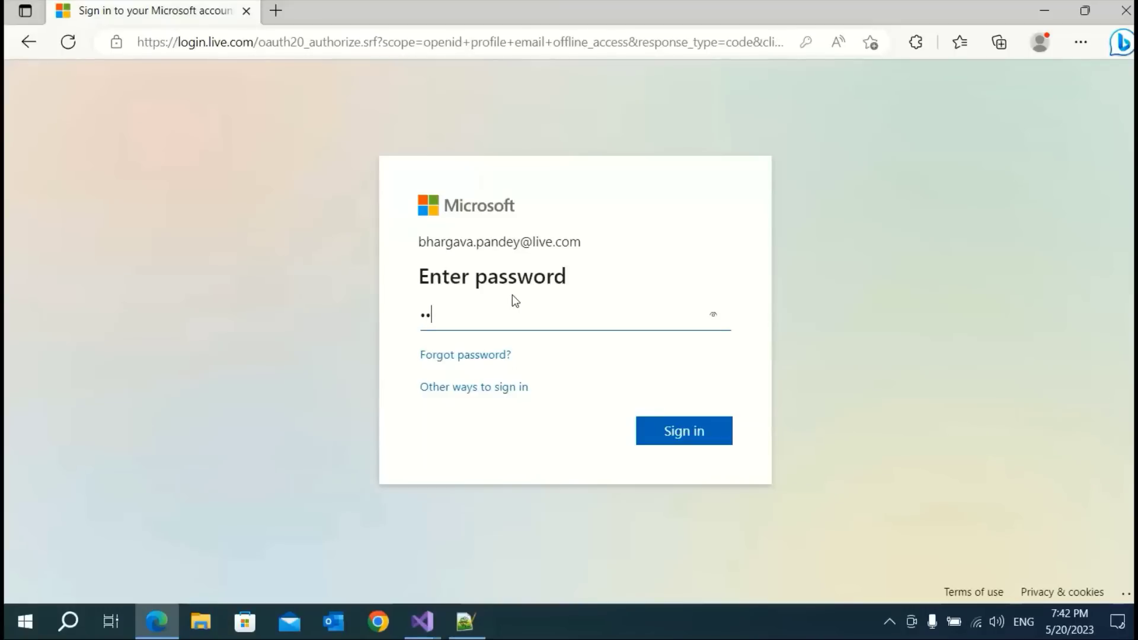
text(•••)
click(689, 448)
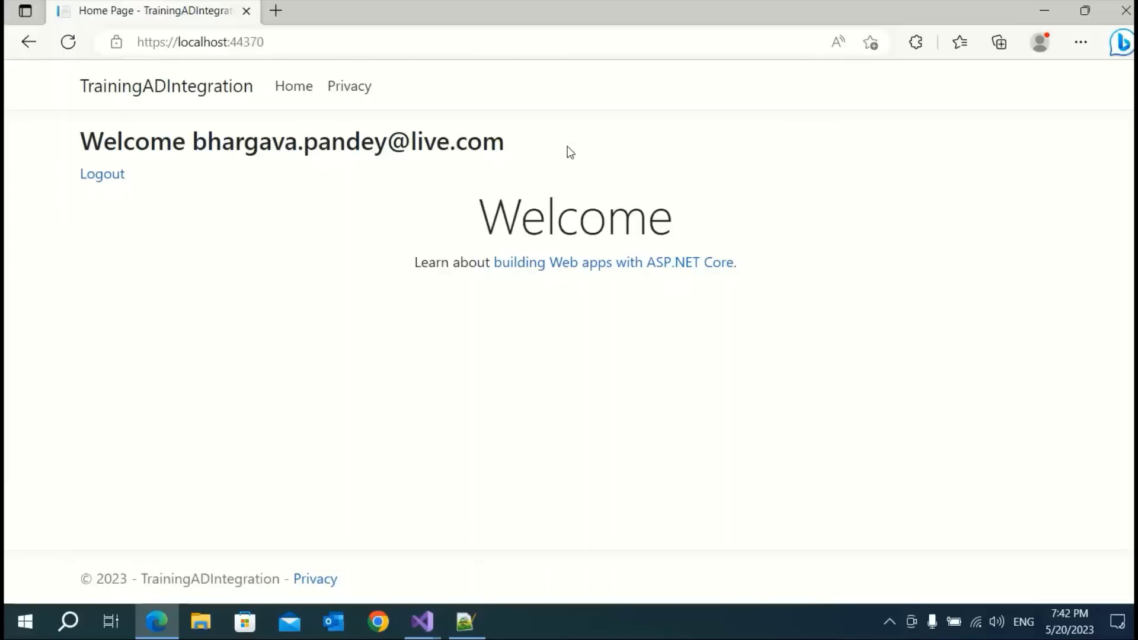
Log out of the app via Logout, choosing the account, and close Edge
click(101, 176)
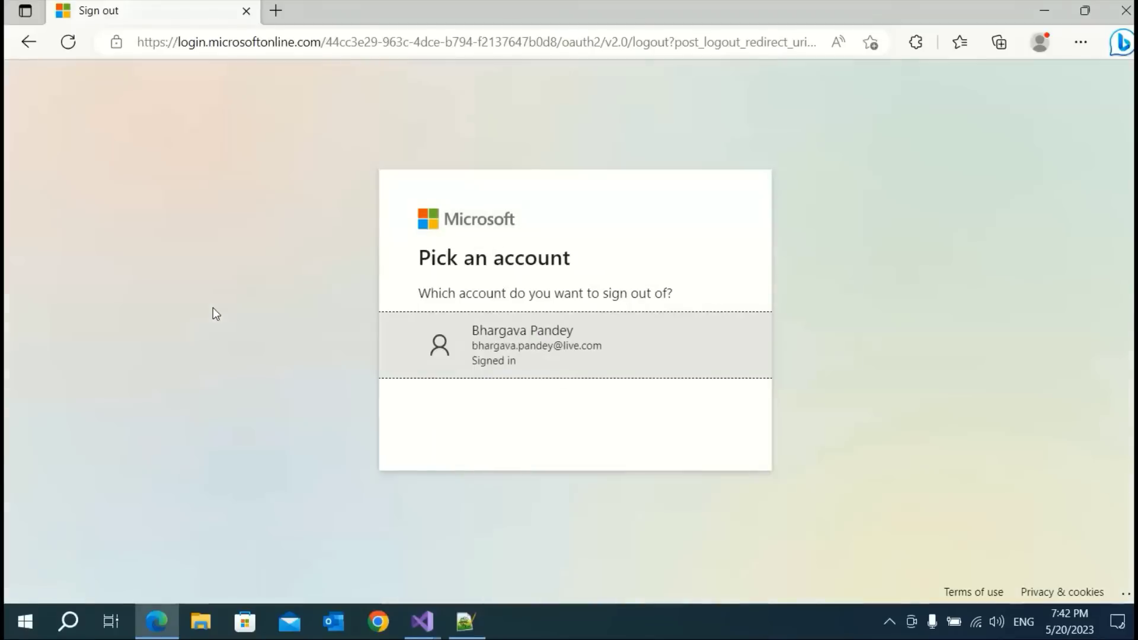
click(556, 352)
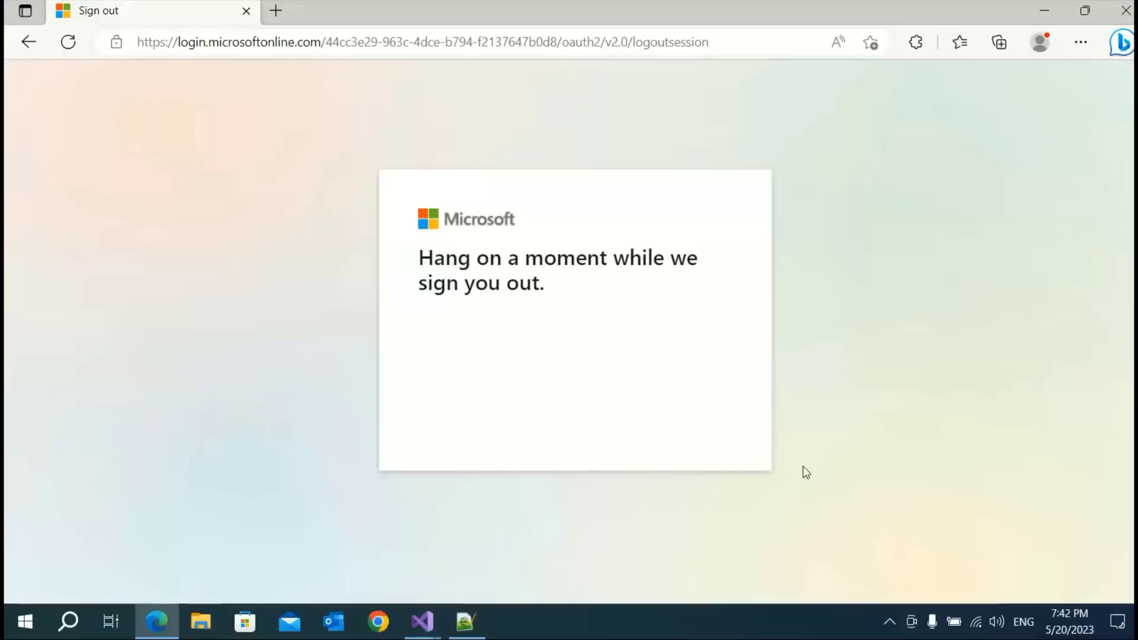
click(1123, 20)
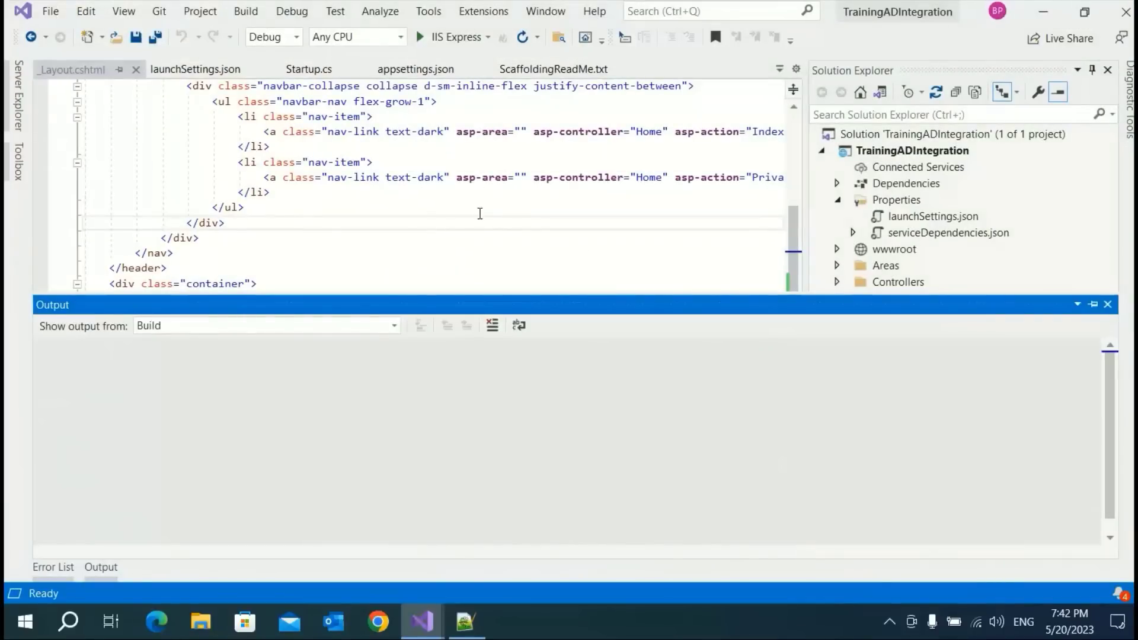
click(472, 233)
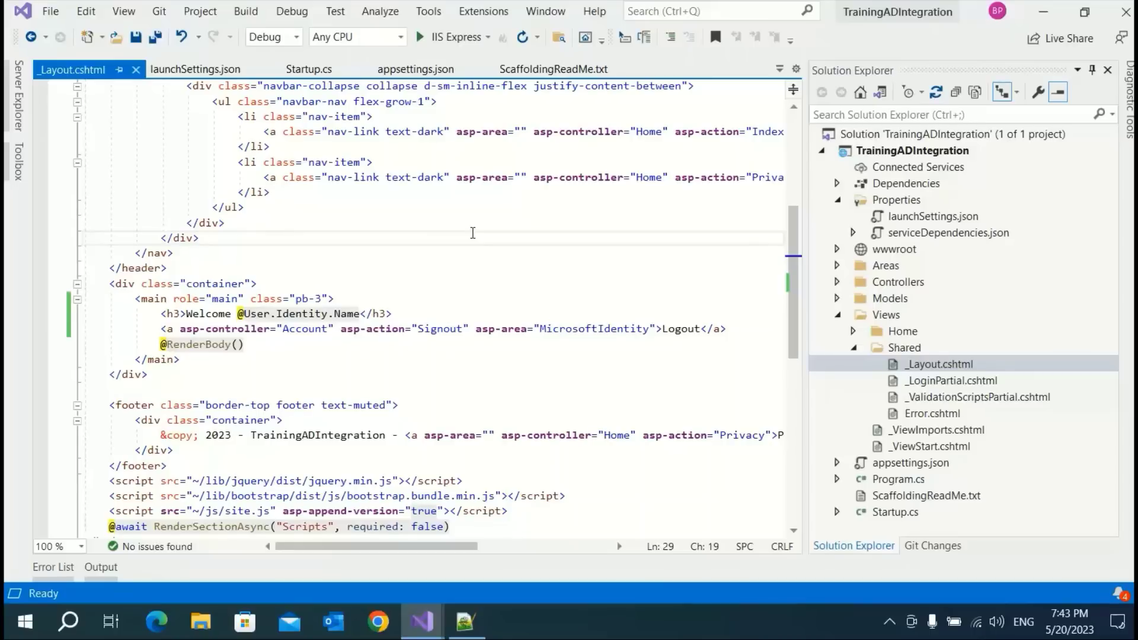
click(889, 623)
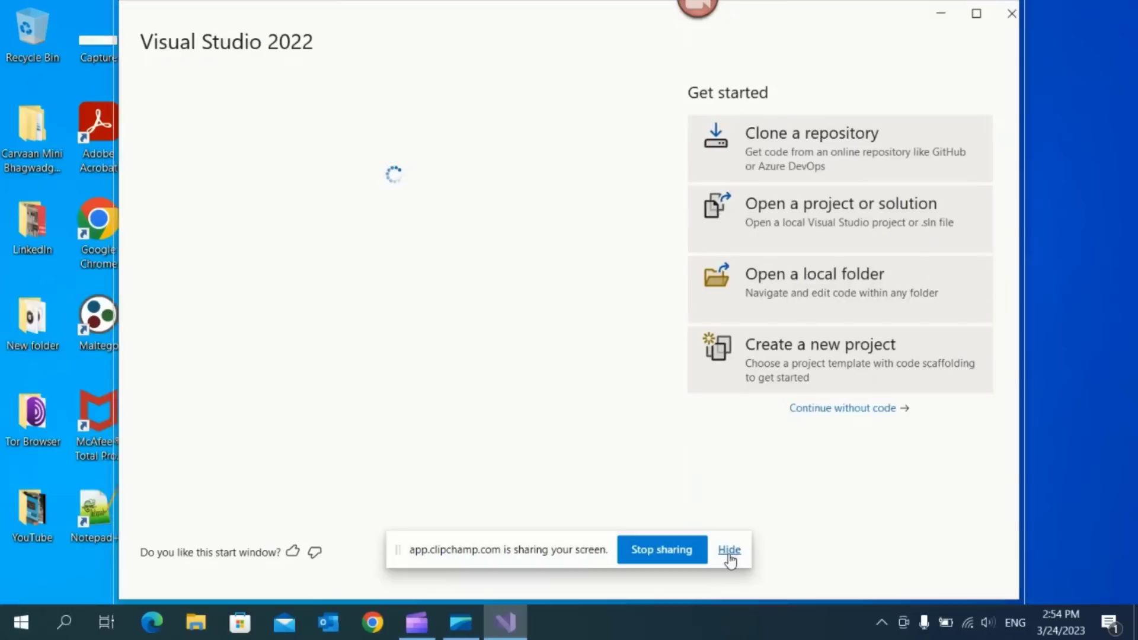
Start a new ASP.NET Core Web App project named AzureAD
click(729, 552)
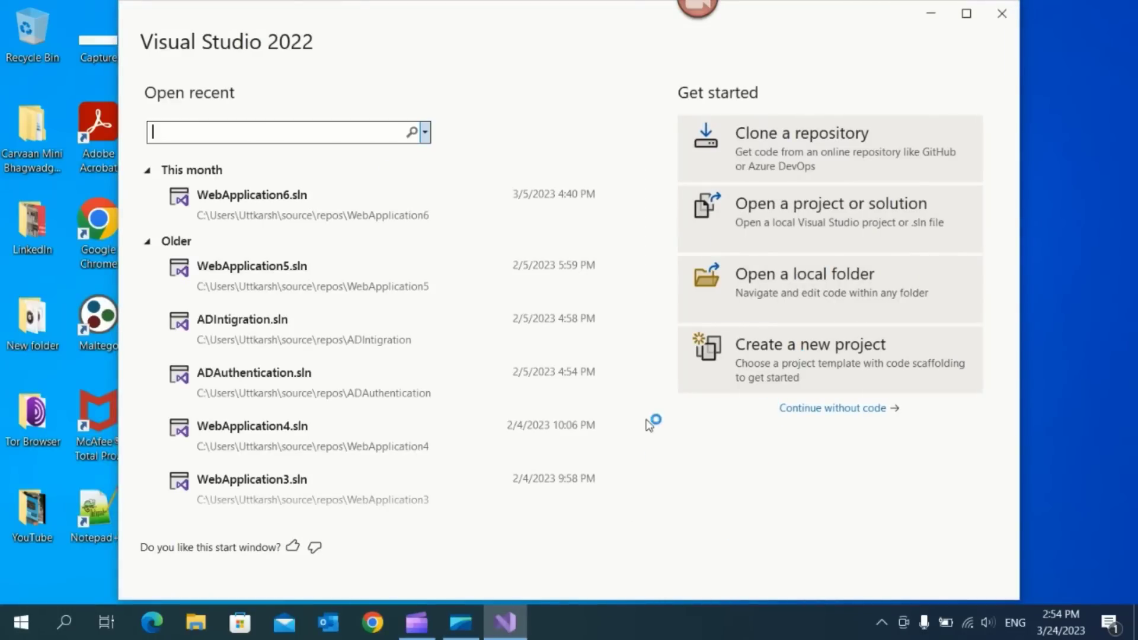
click(790, 373)
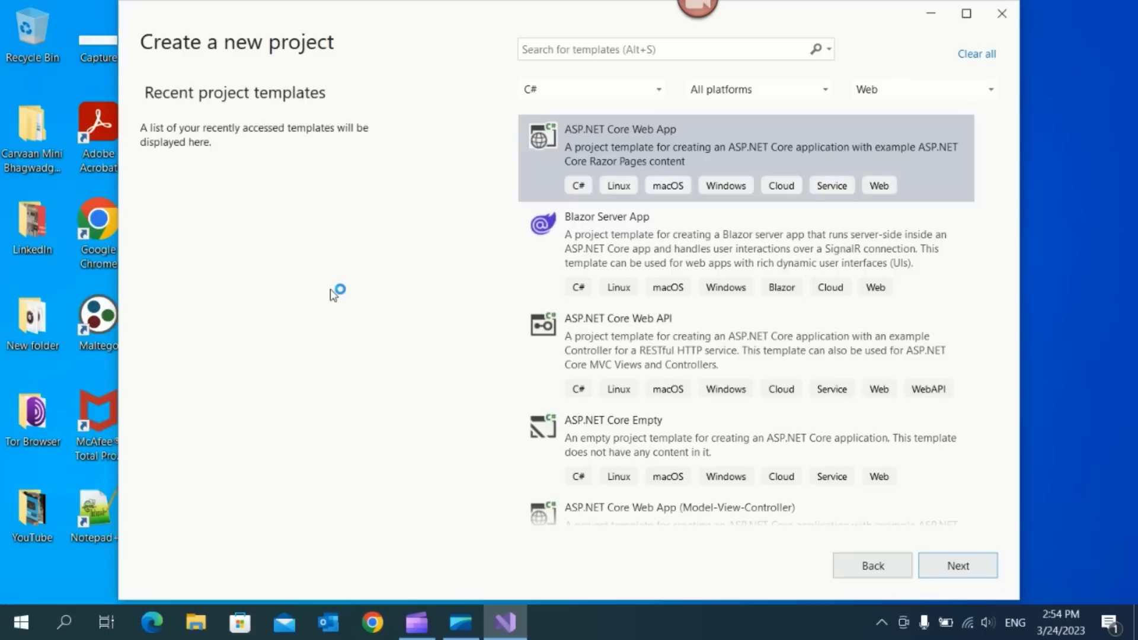
click(650, 155)
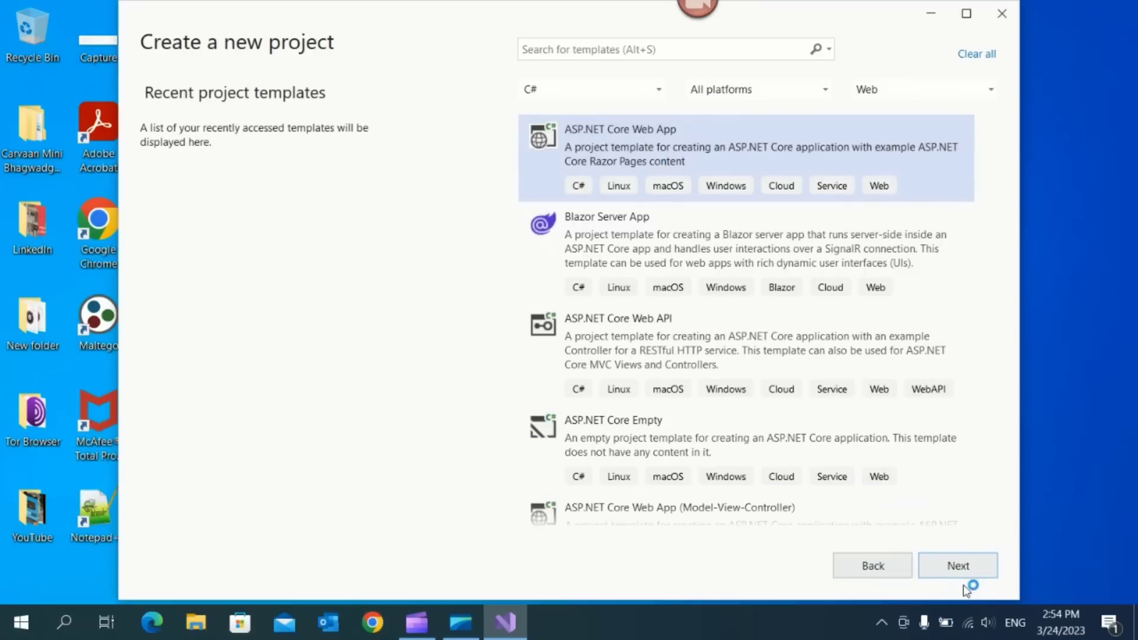
click(959, 566)
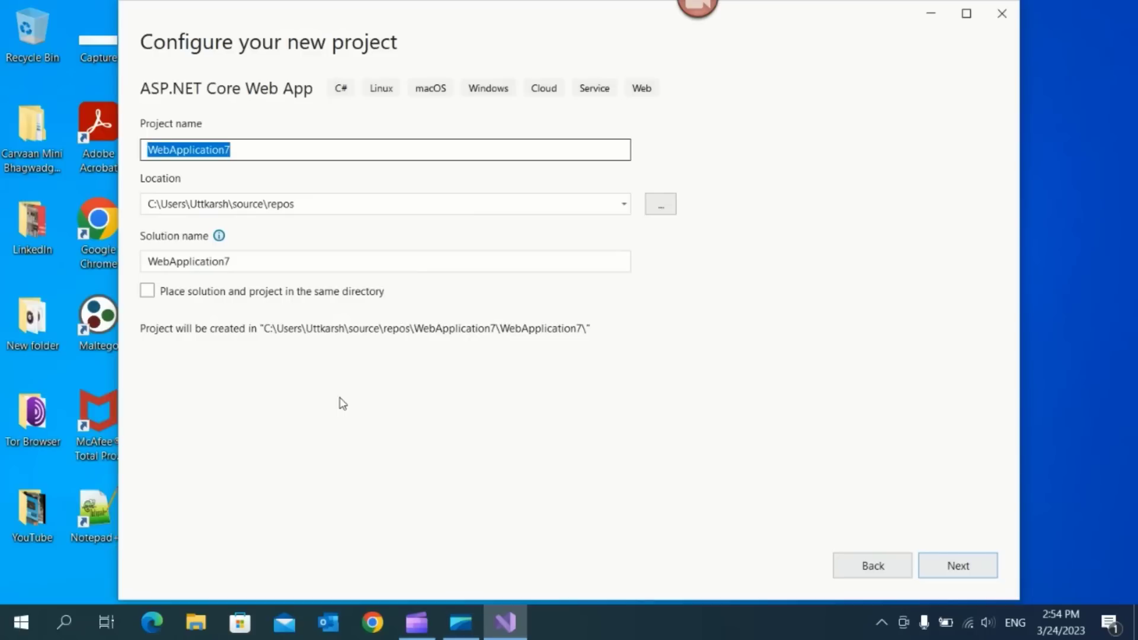
text(Azur)
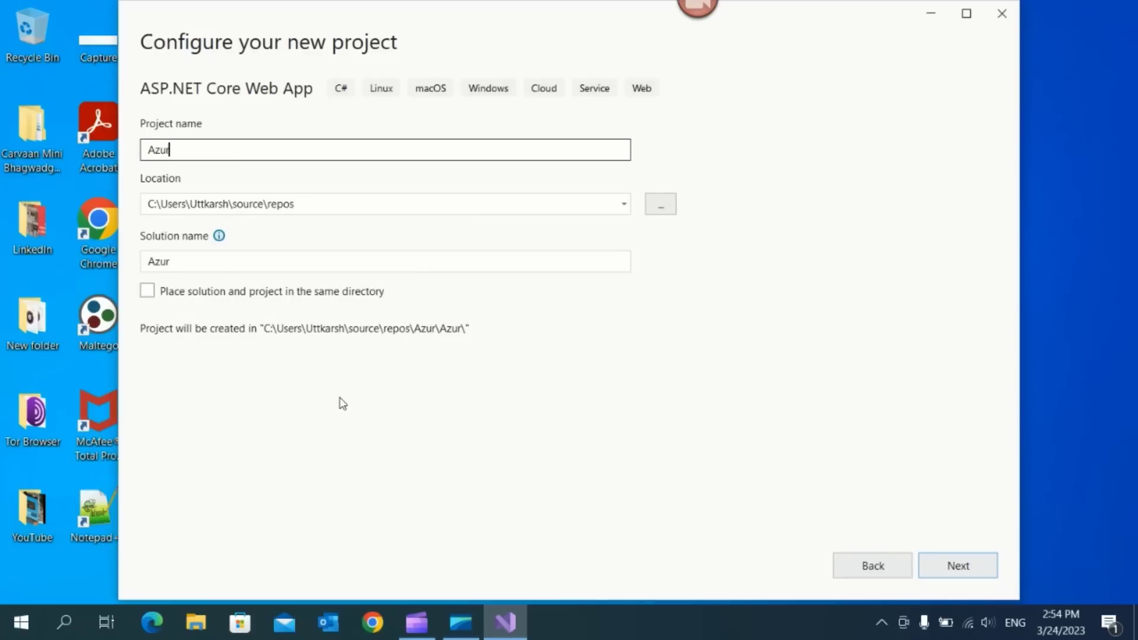
text(eAD)
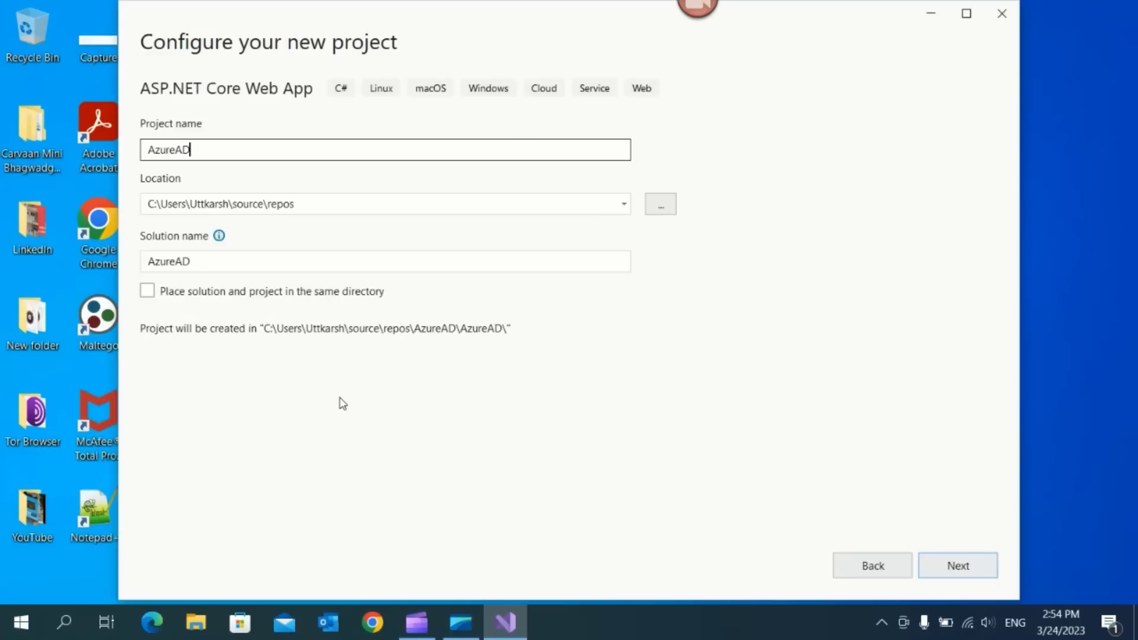
click(958, 564)
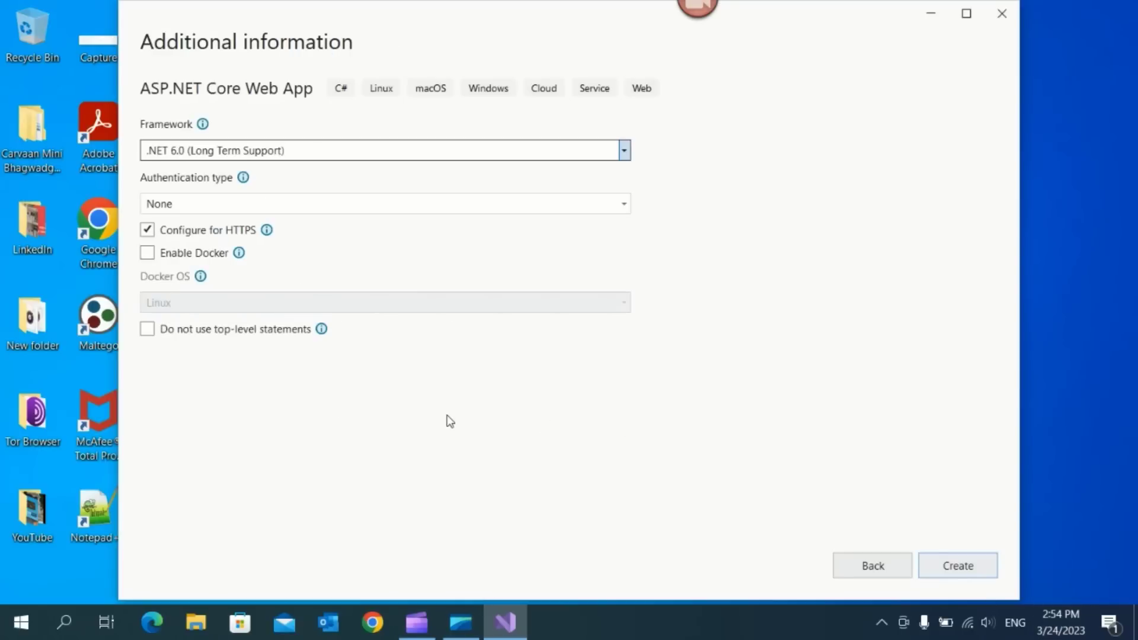
Set authentication to Microsoft identity platform and create the project
click(280, 205)
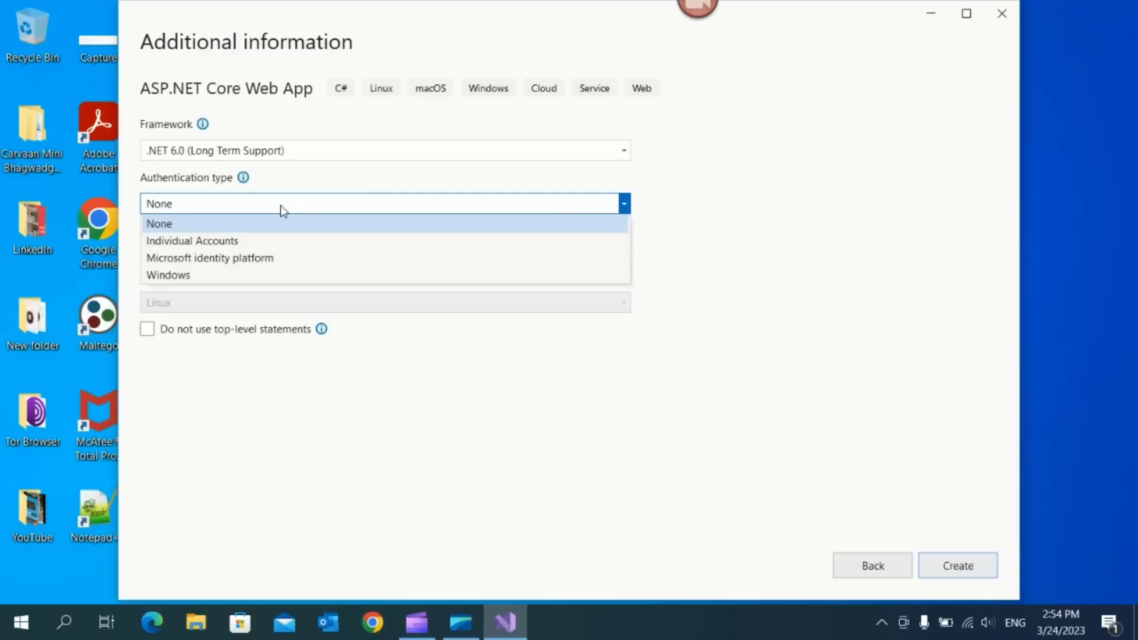
click(267, 259)
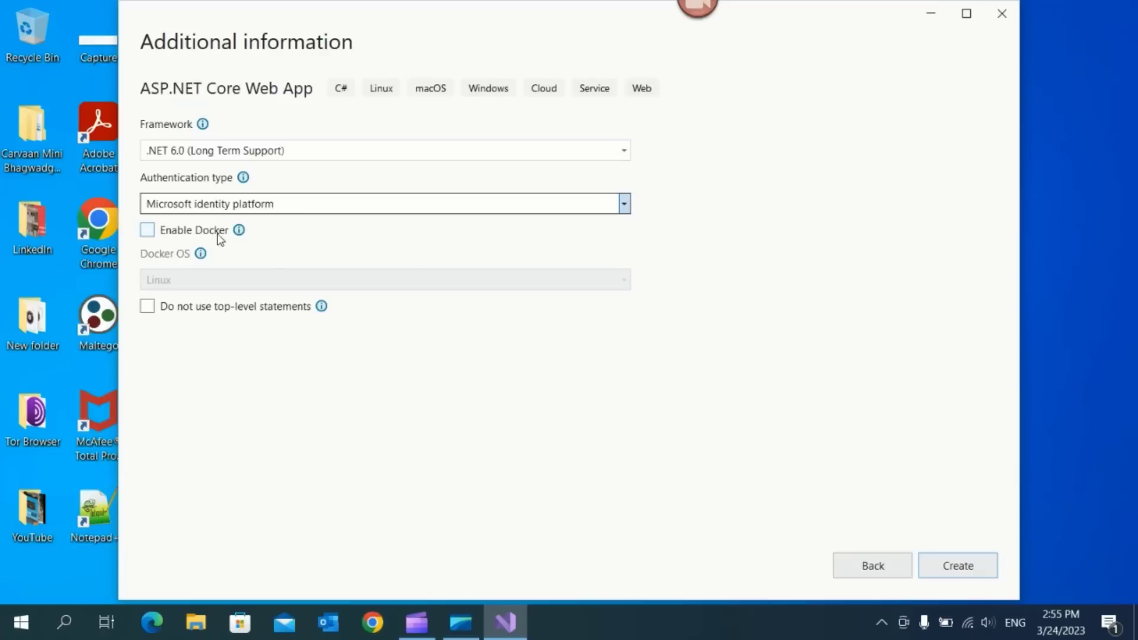
mouse_move(243, 180)
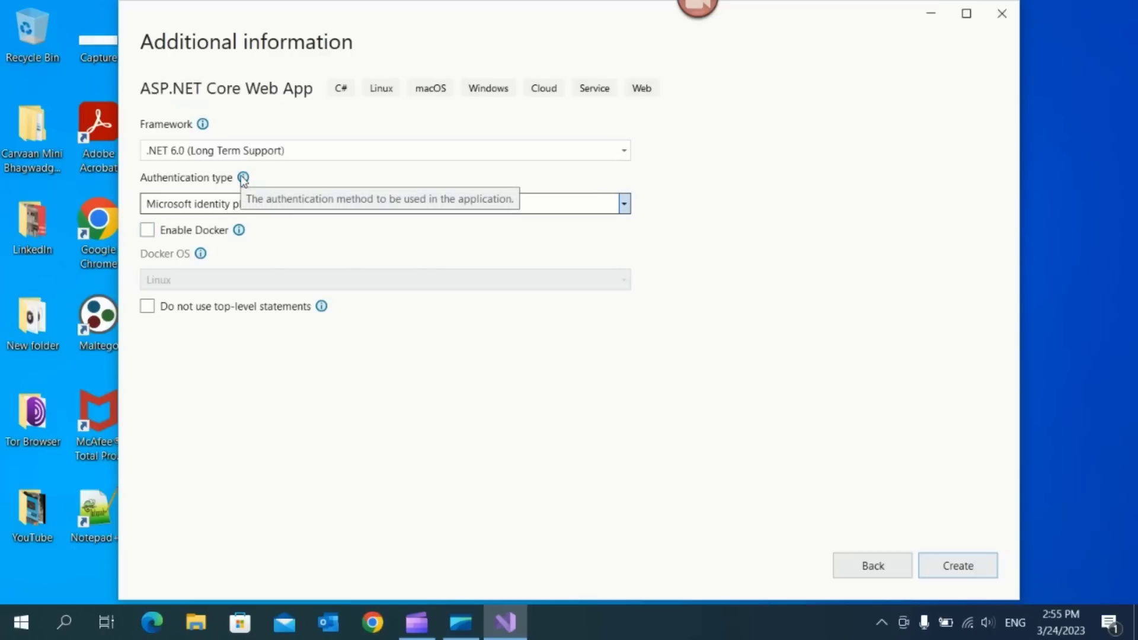
click(958, 567)
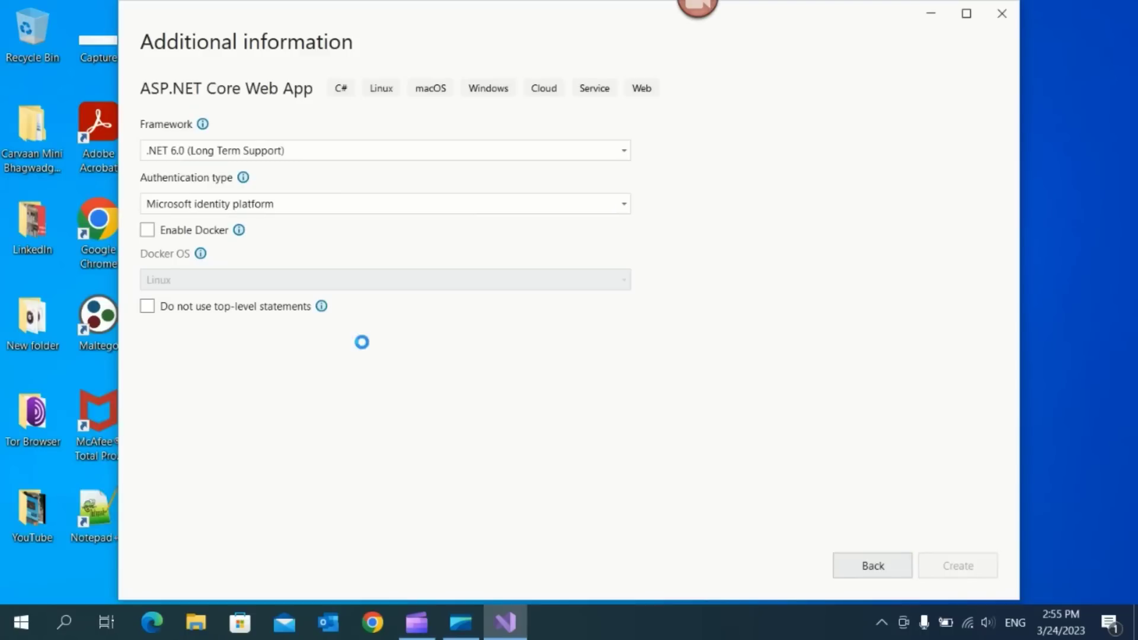
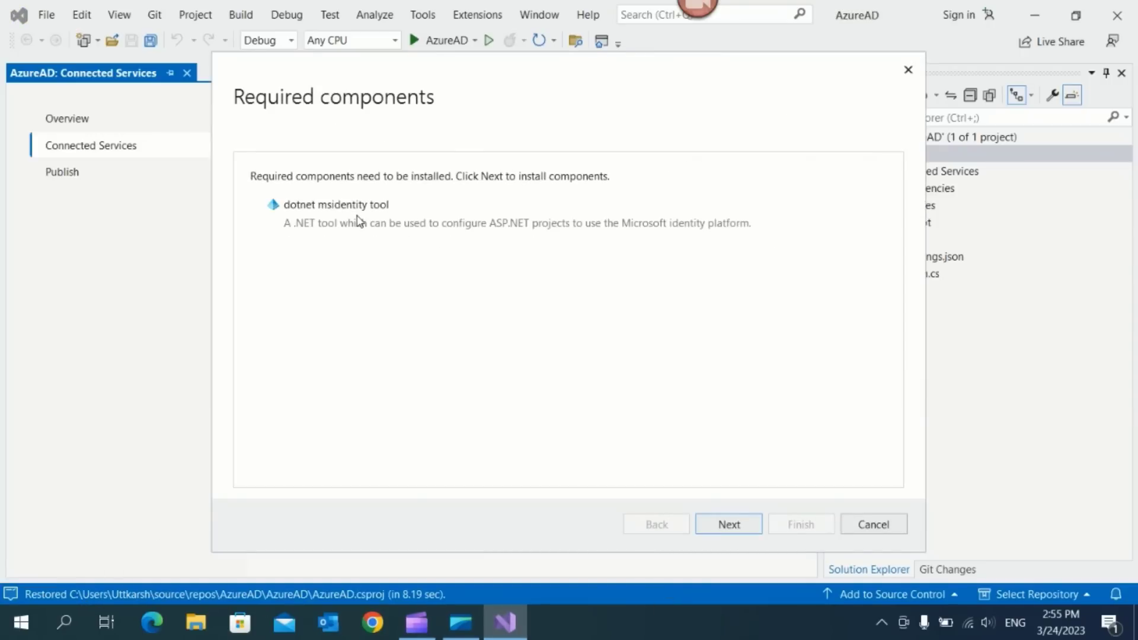
Install the required dotnet msidentity tool from the Required components step
click(726, 526)
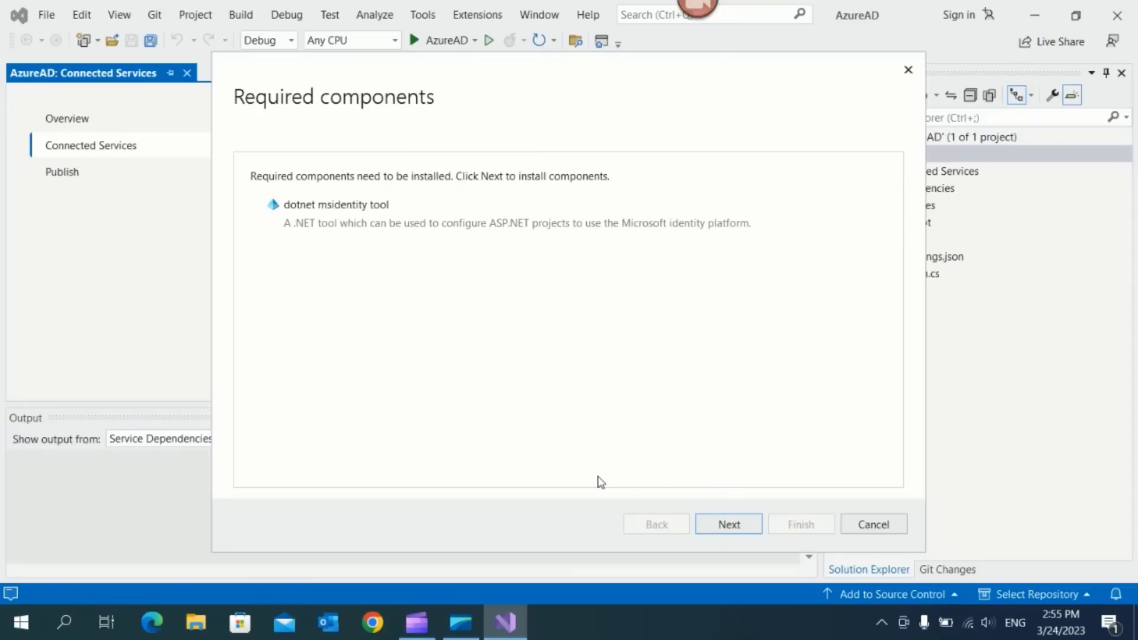
click(730, 525)
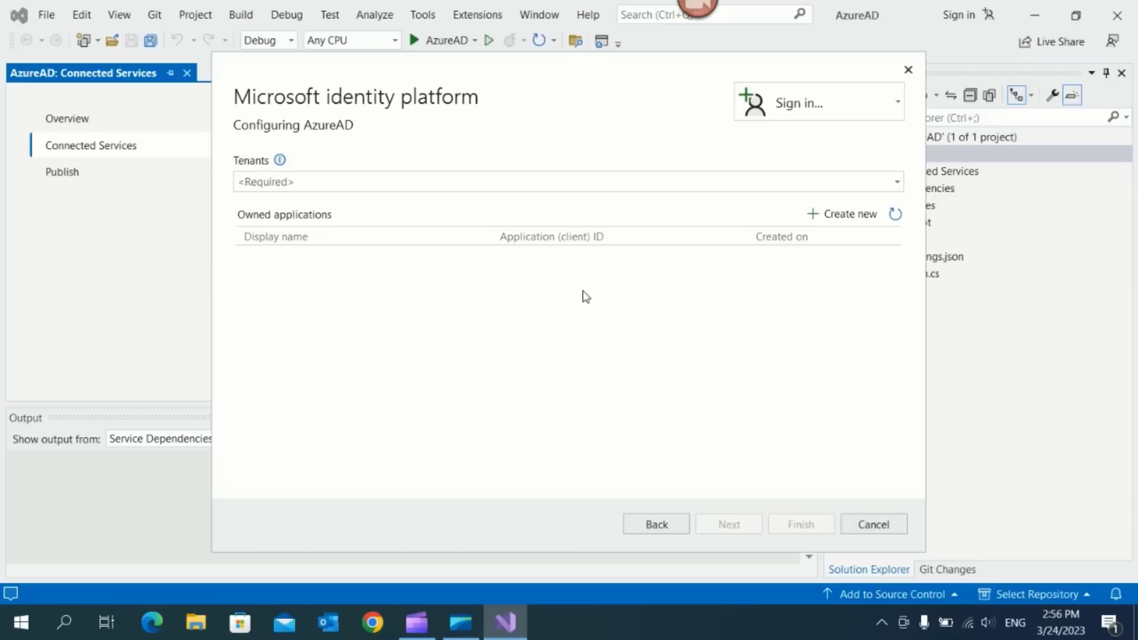
Check the tenant list, which is still empty
click(347, 185)
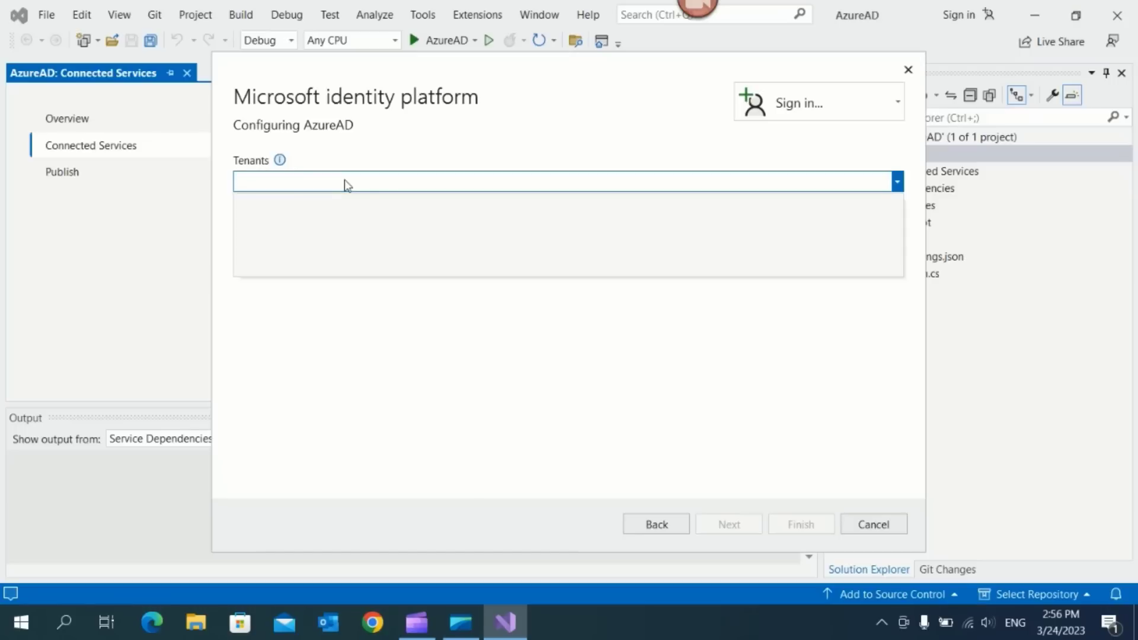
click(347, 185)
click(342, 236)
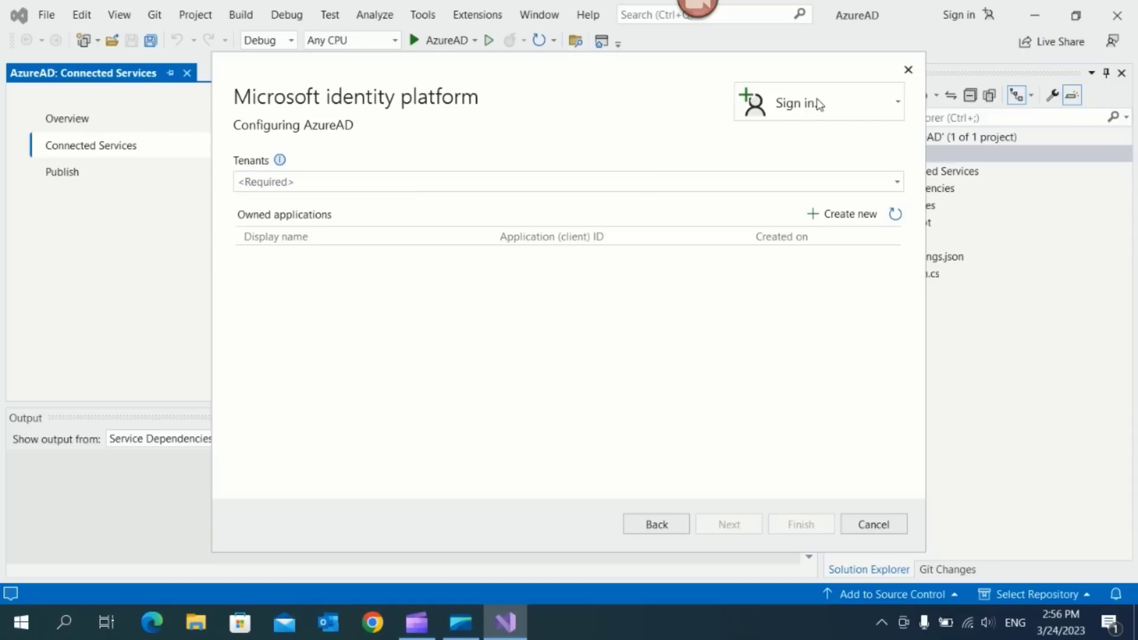
Add another Microsoft account, entering its e-mail address and password
click(899, 107)
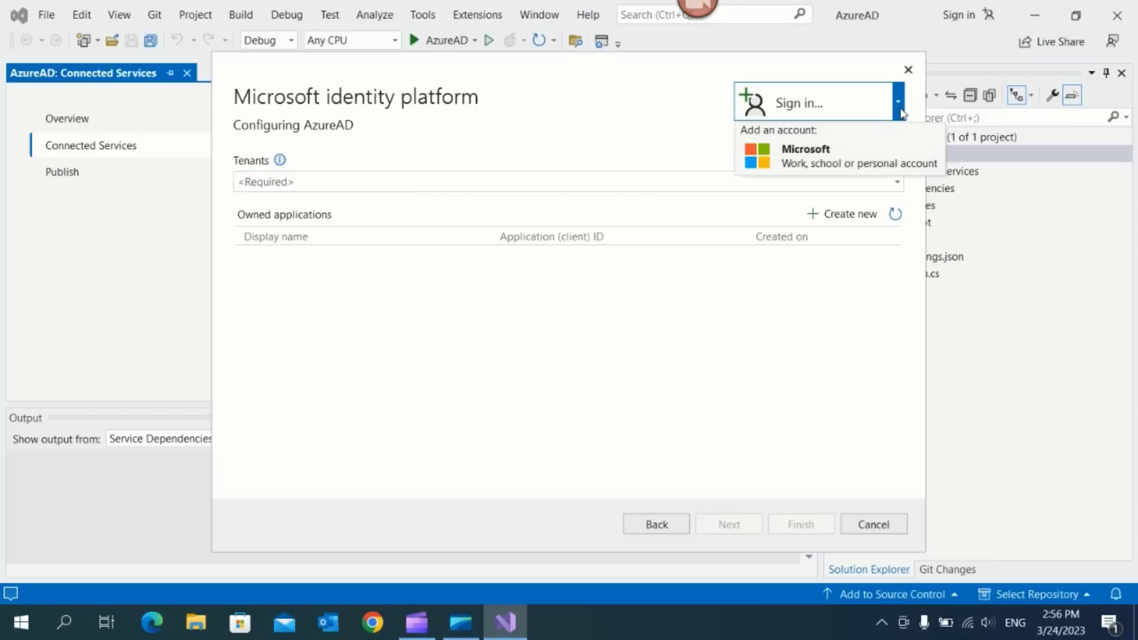
click(817, 158)
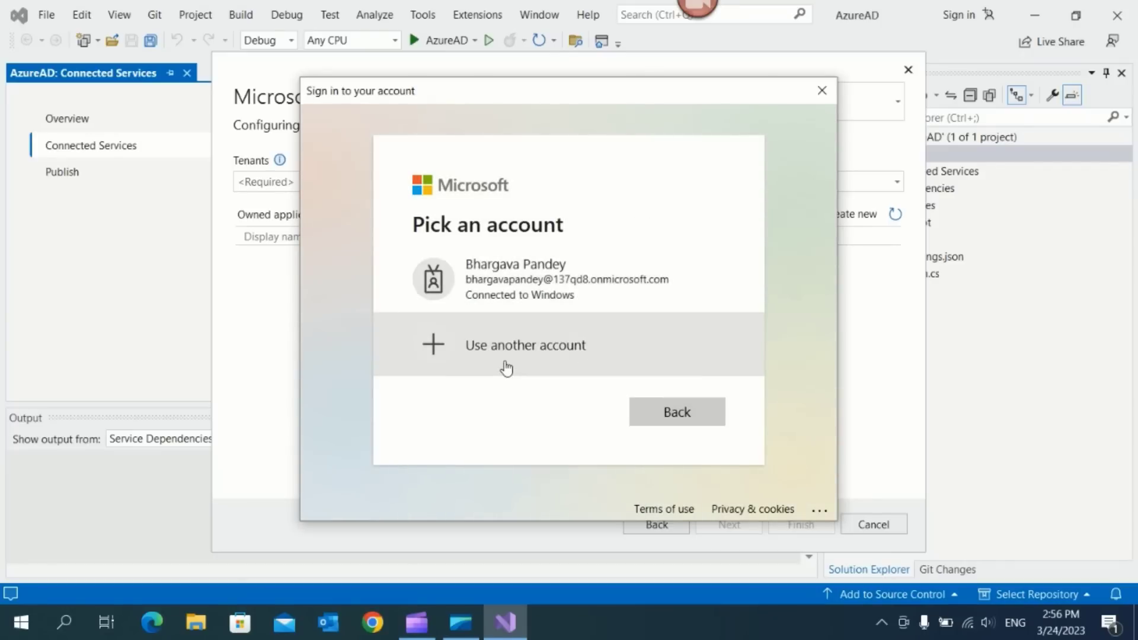
click(500, 355)
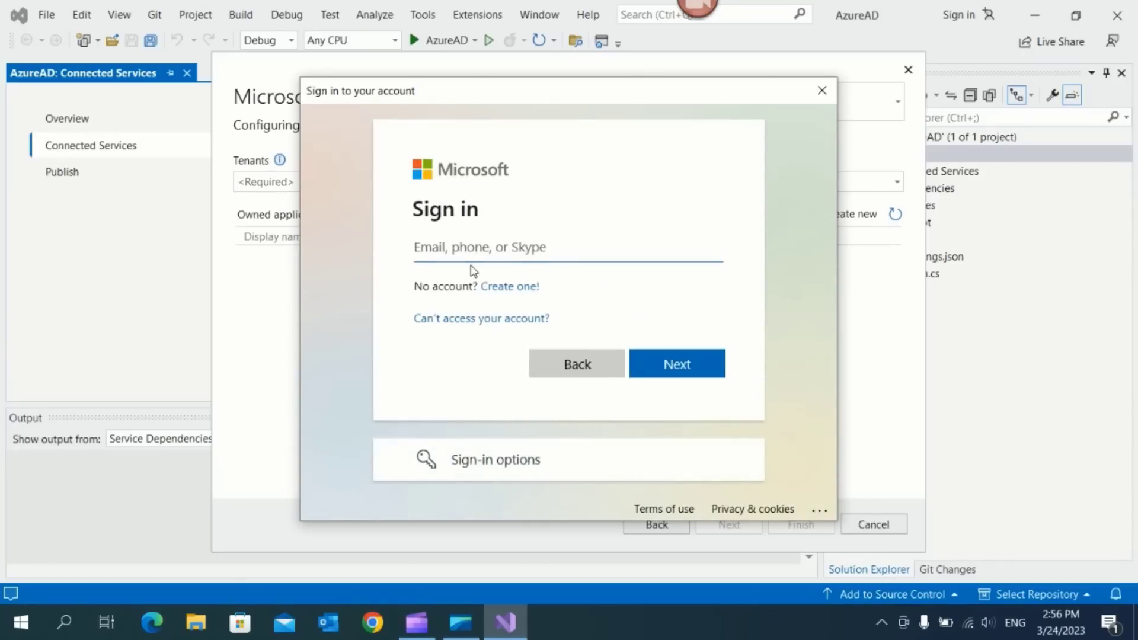
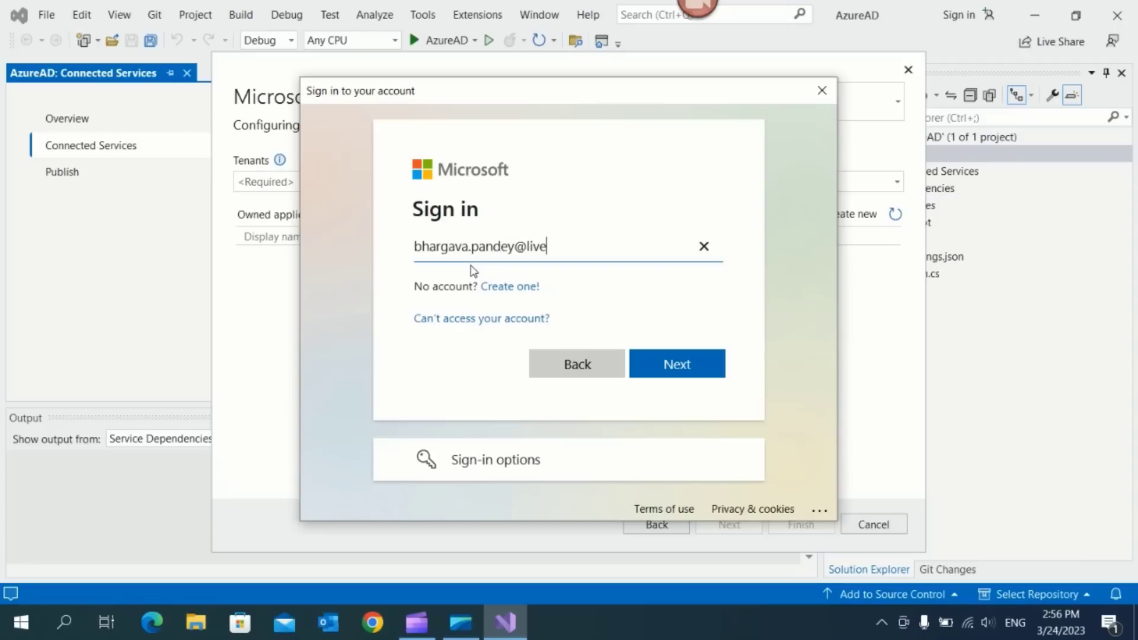
key(Return)
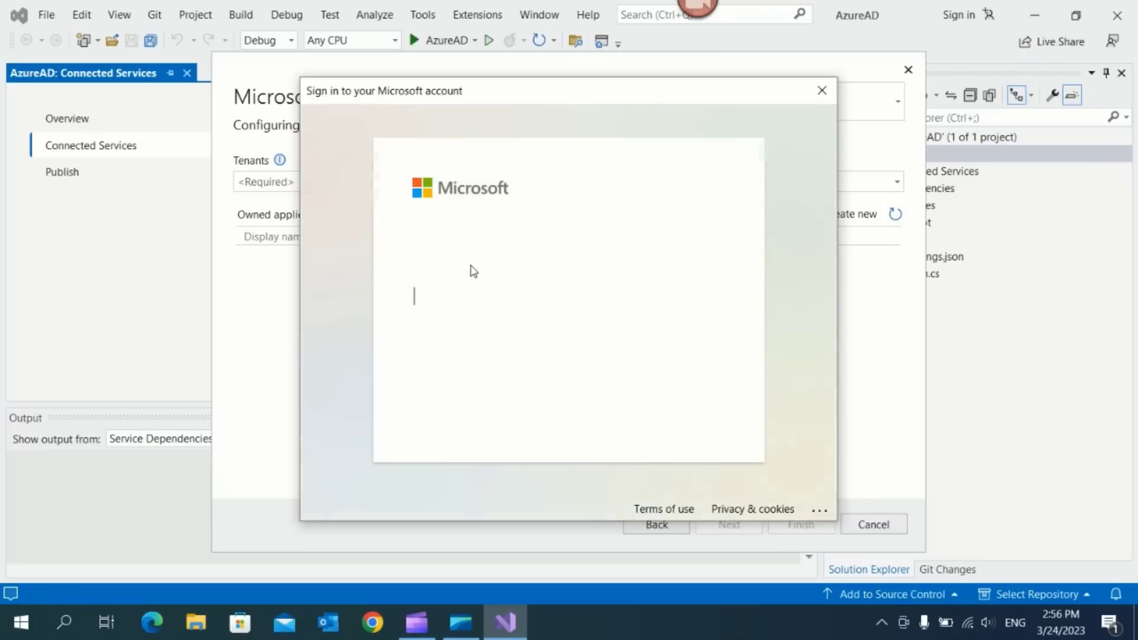
text(••••••)
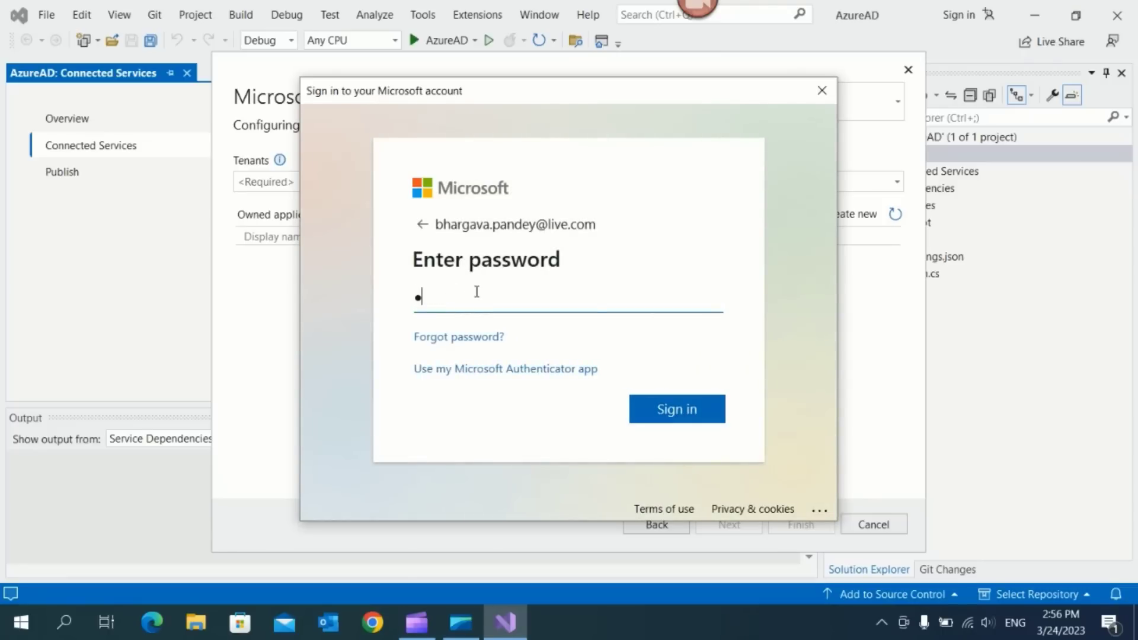
text(••)
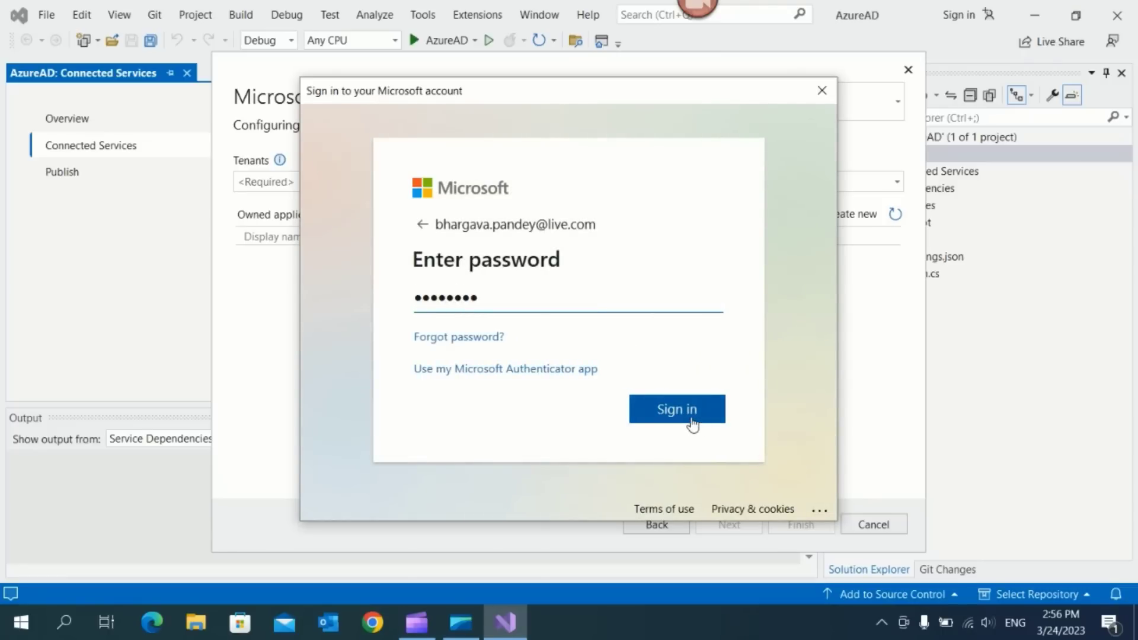
click(635, 413)
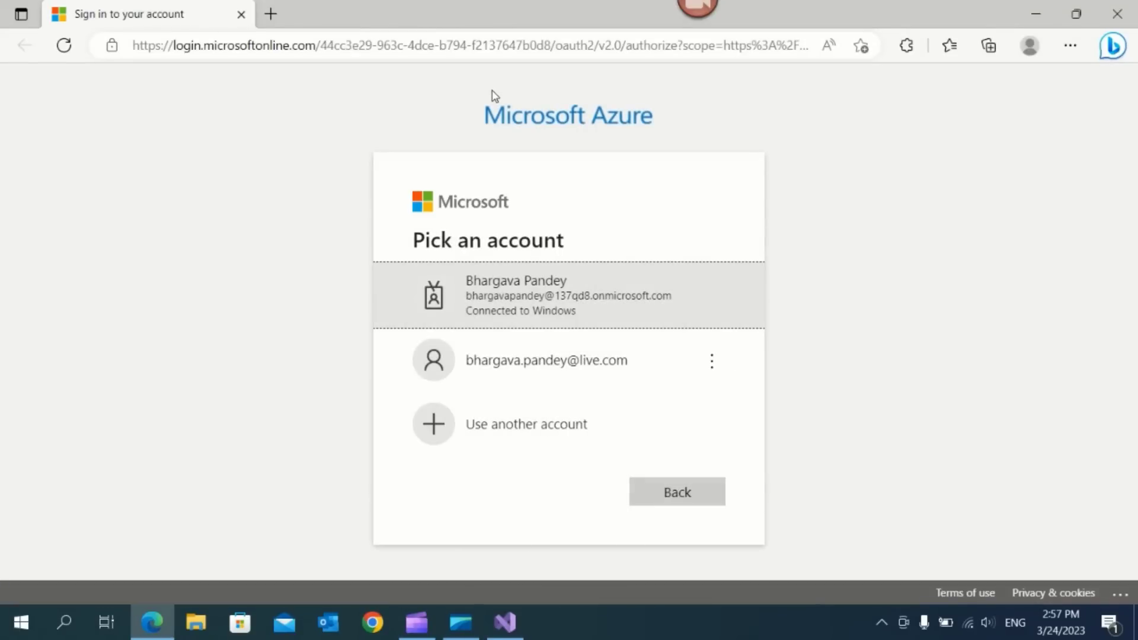
Sign in with the personal Microsoft account's password and close Edge once authentication completes
click(497, 371)
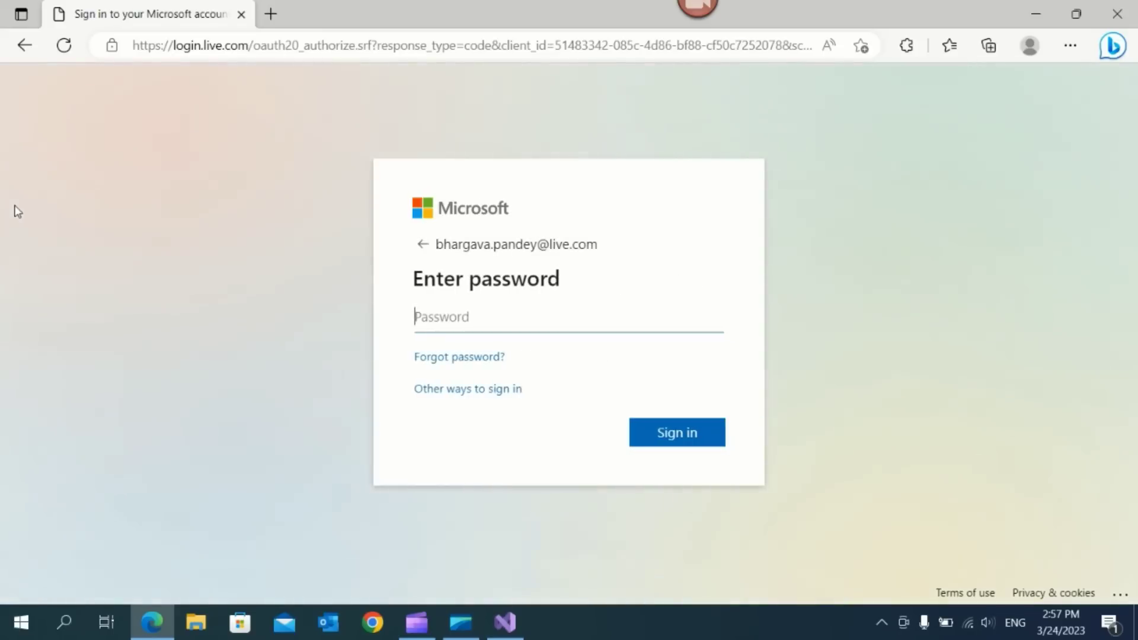
text(••)
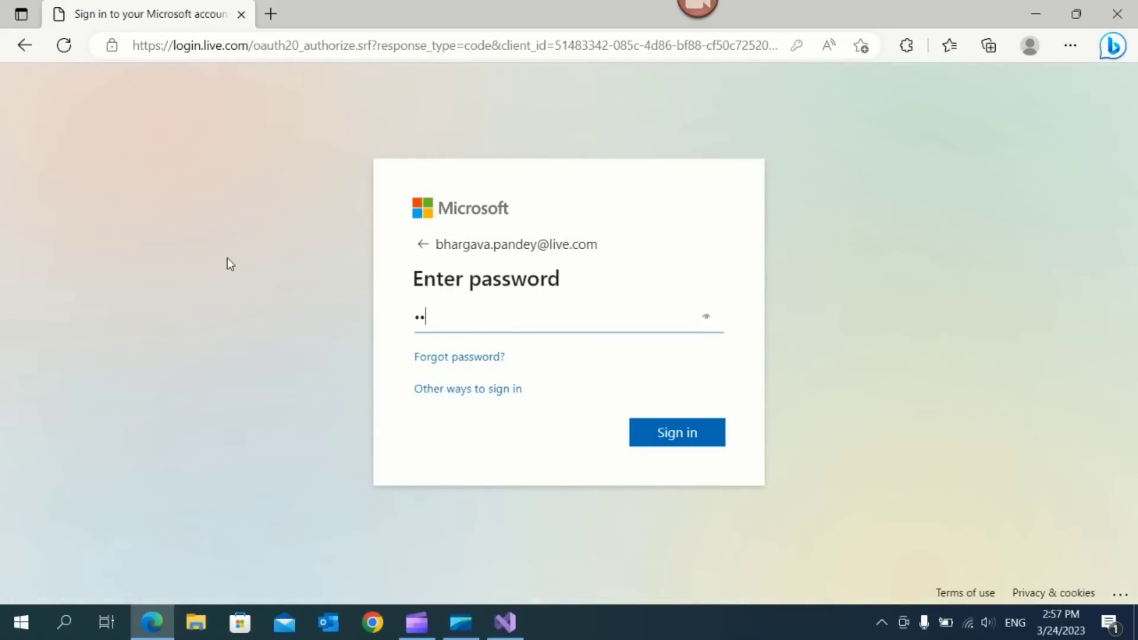
text(••••••)
click(673, 432)
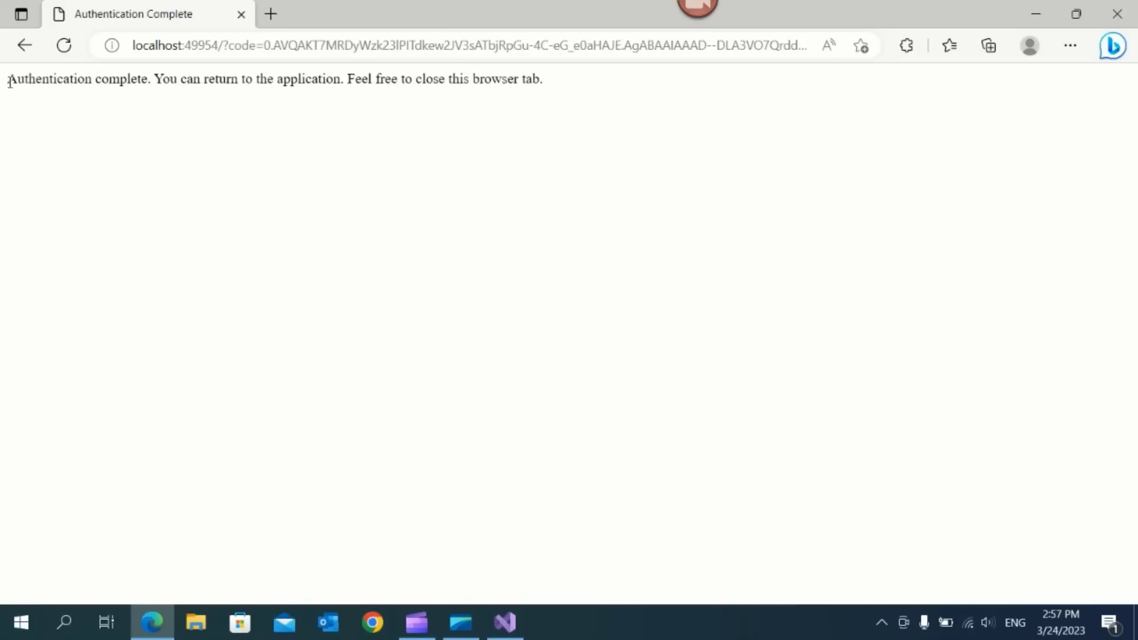
drag(8, 79, 562, 102)
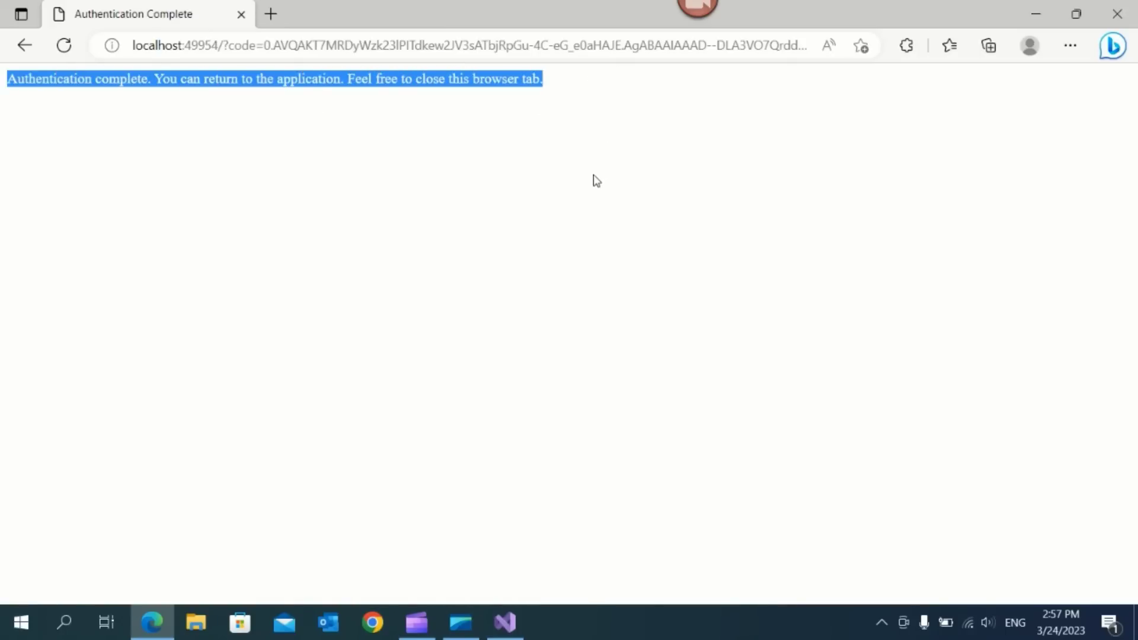
click(1119, 20)
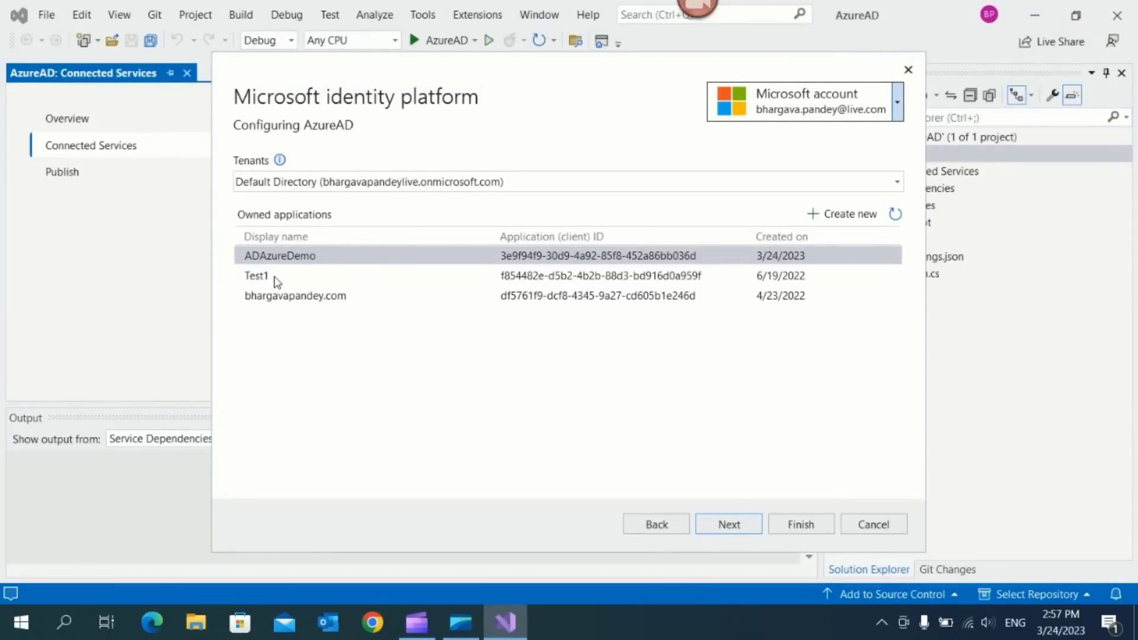
Register a new app named AzureAdIntigrationDemo in the Default Directory tenant and finish the wizard
click(830, 216)
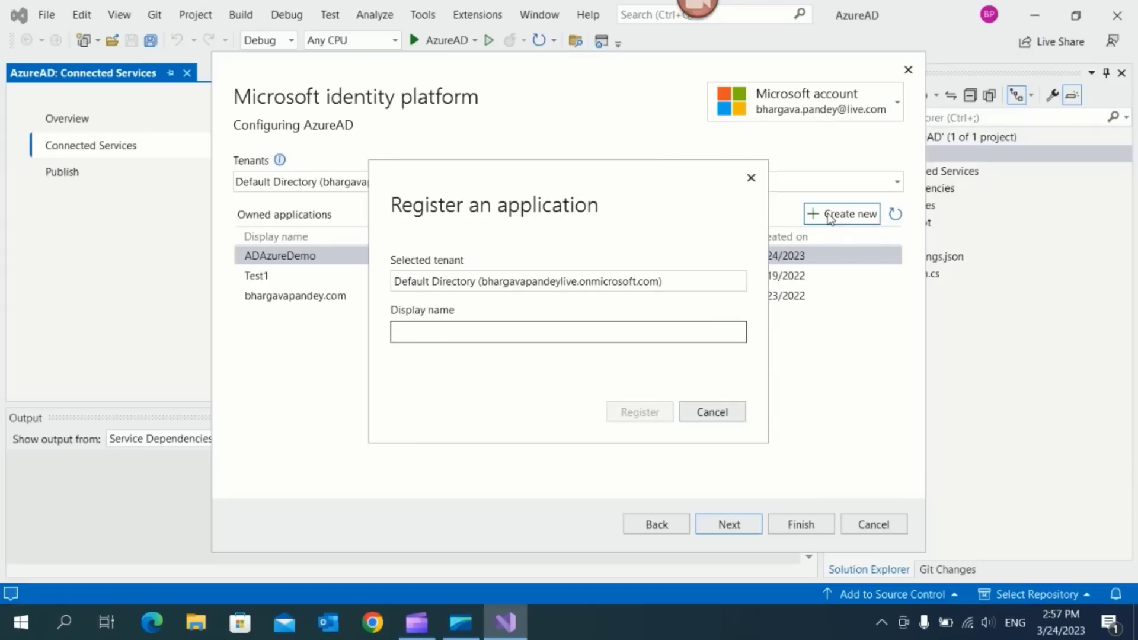
text(Azure)
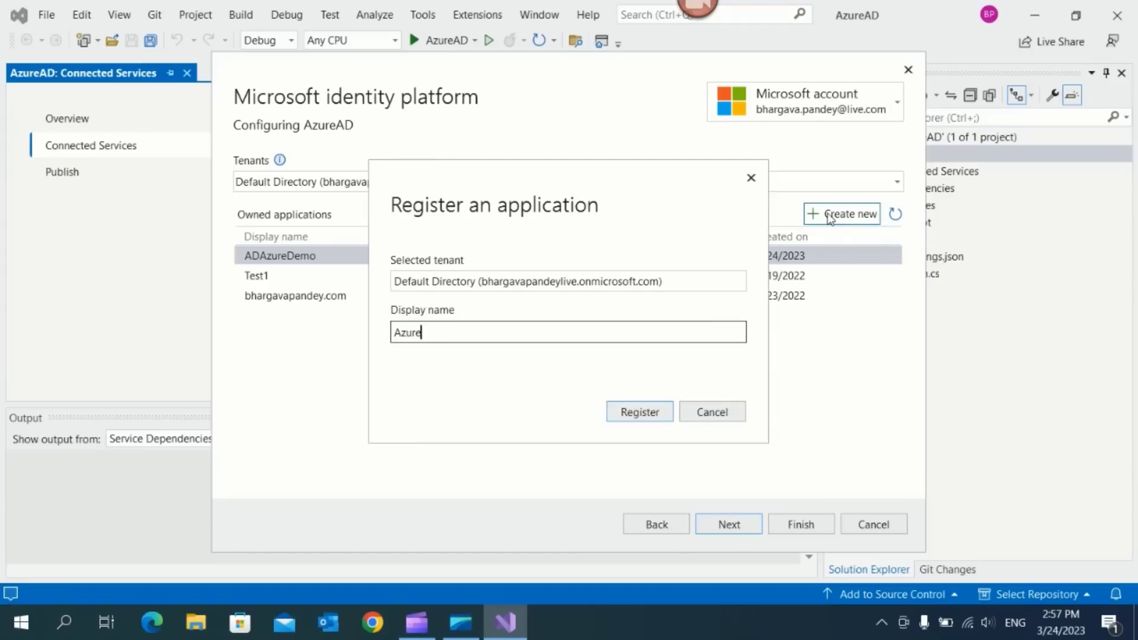
text(AdIntigrationDemo)
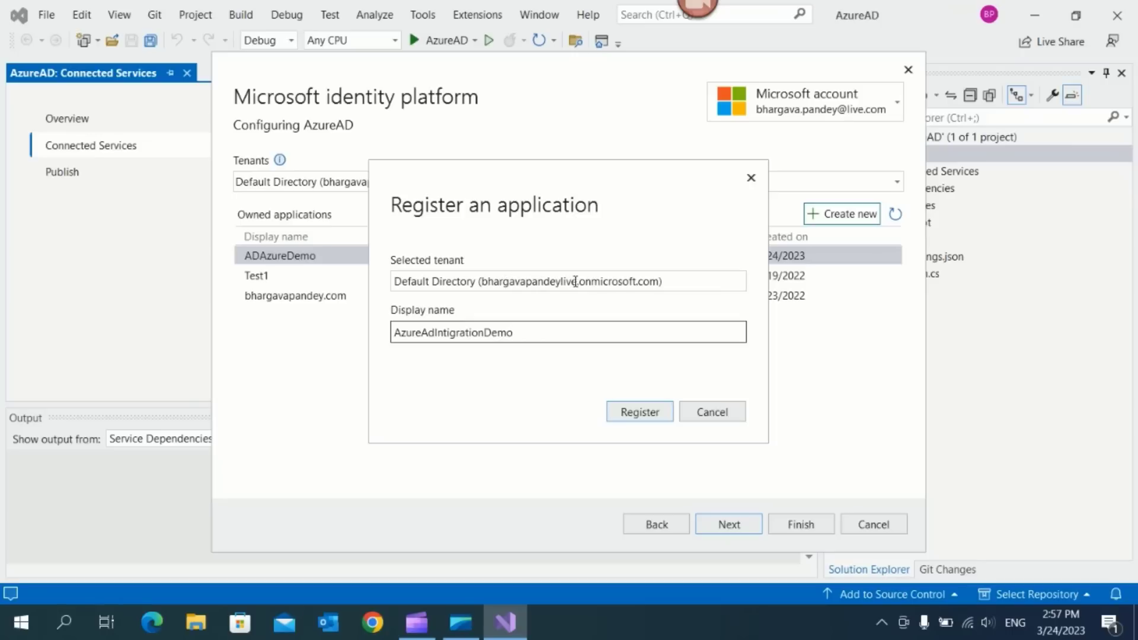
drag(578, 282, 484, 281)
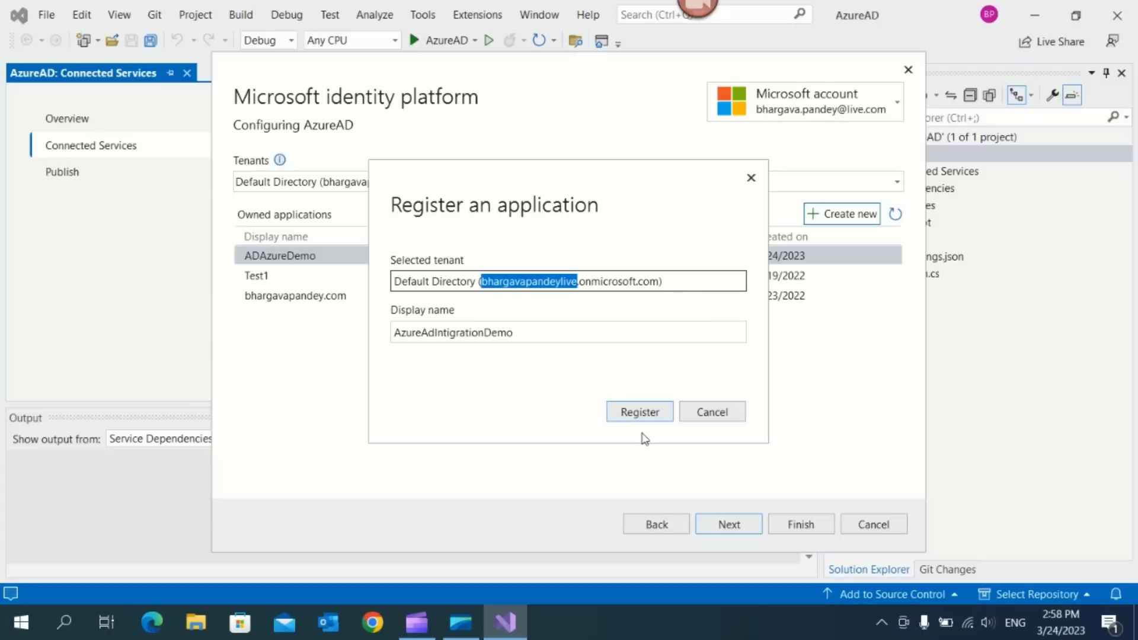
click(640, 413)
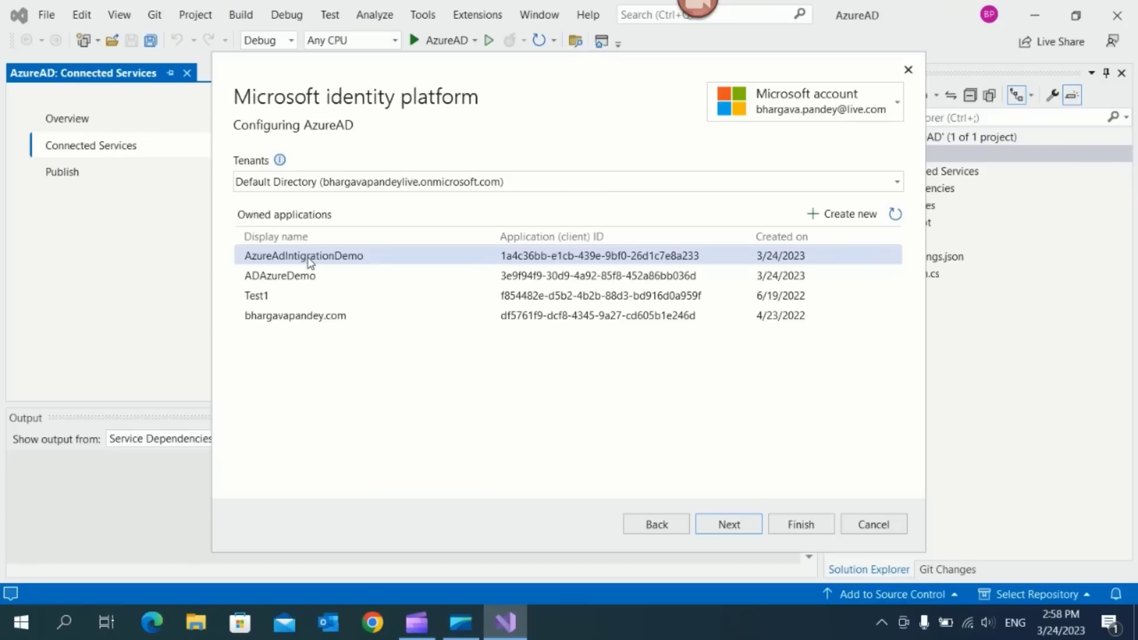
click(822, 527)
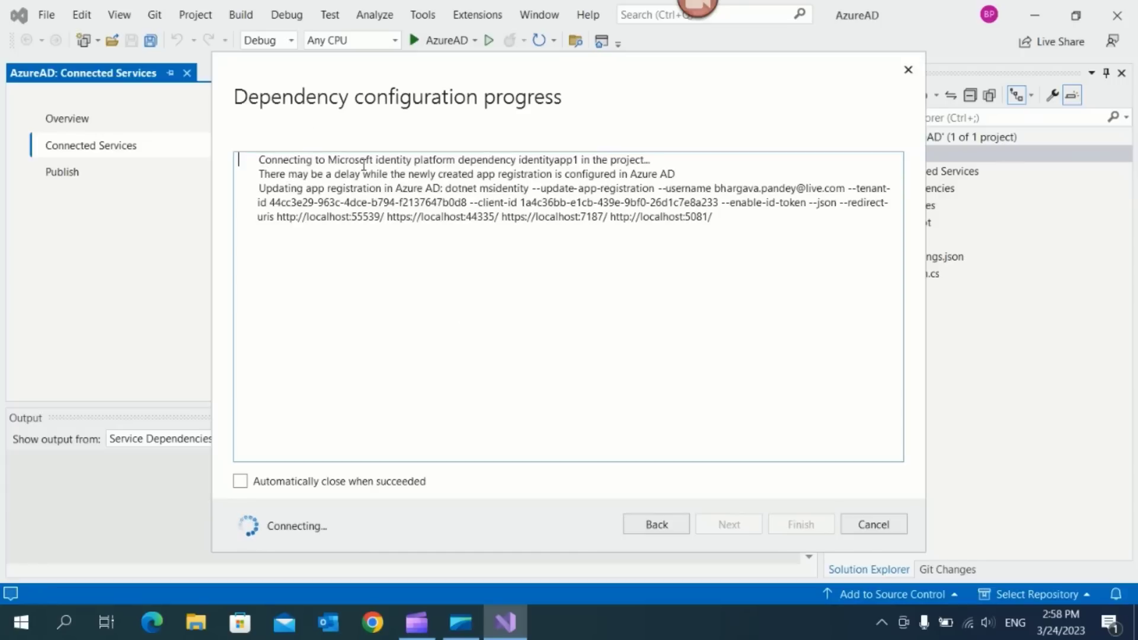
Review the configuration log (app registration update, NuGet packages), then close the finished progress window
drag(261, 160, 657, 166)
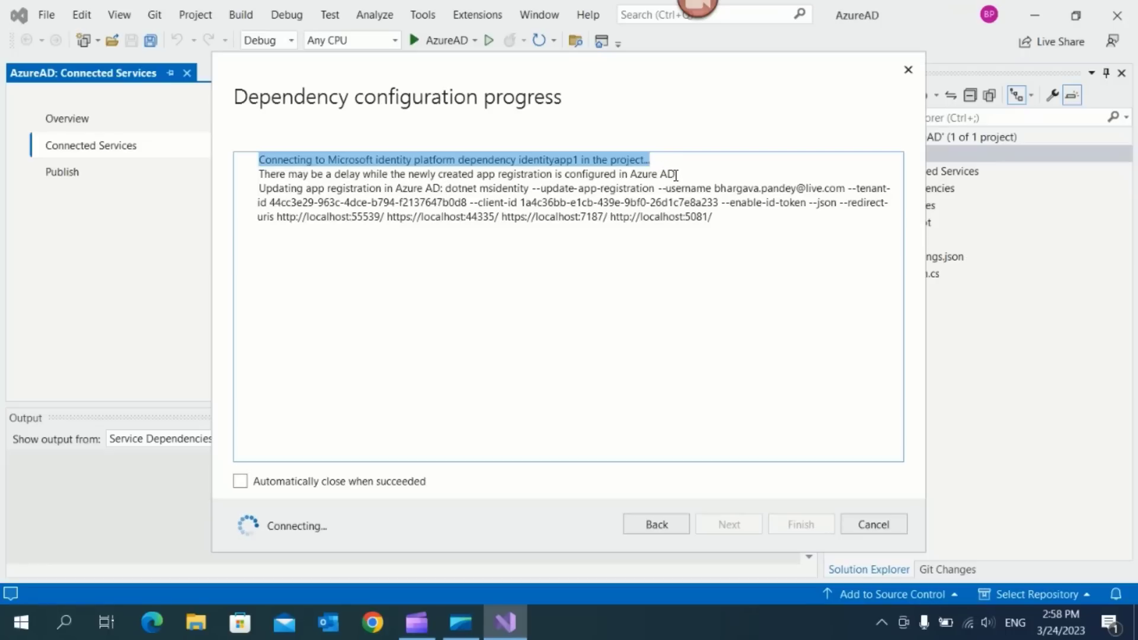
drag(676, 175, 677, 177)
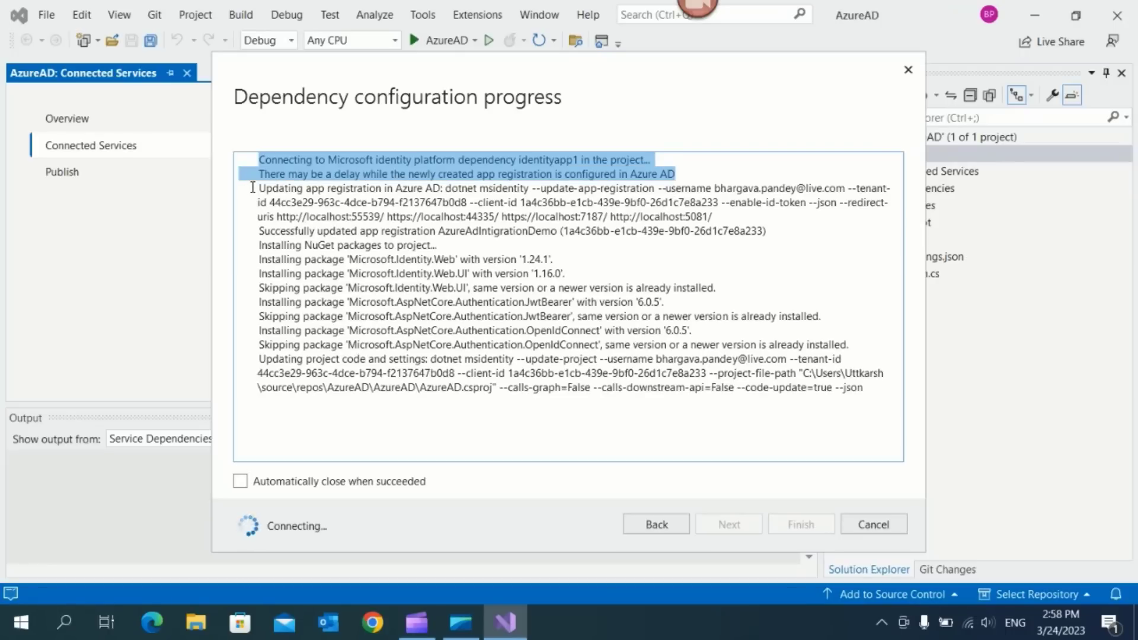
drag(253, 189, 855, 211)
click(361, 259)
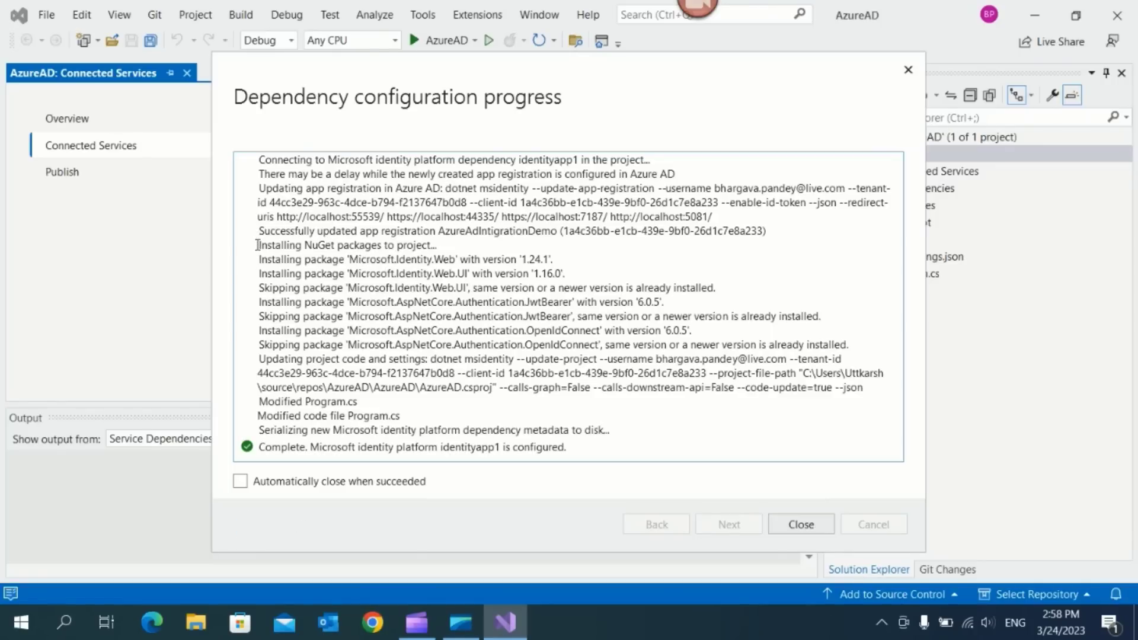
drag(259, 244, 464, 247)
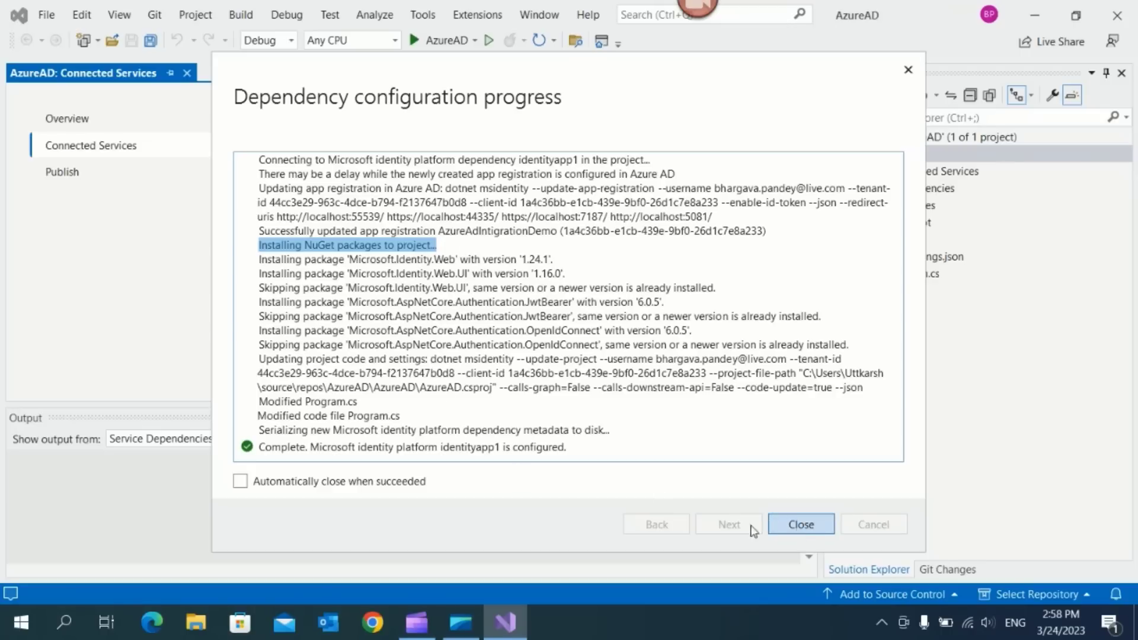
click(240, 482)
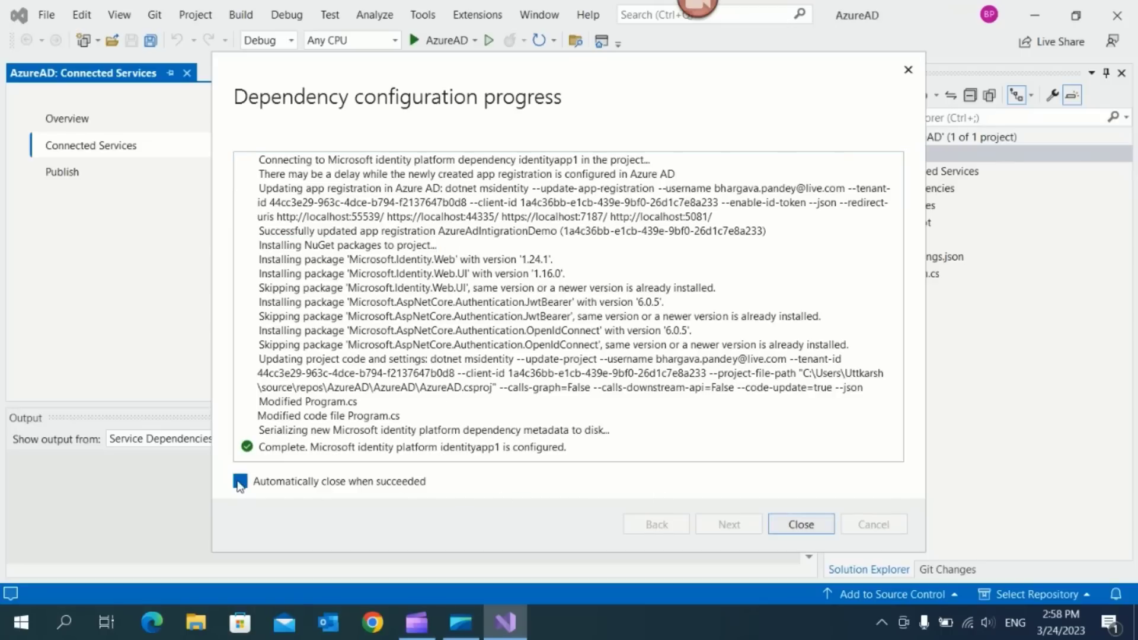
click(240, 482)
click(801, 525)
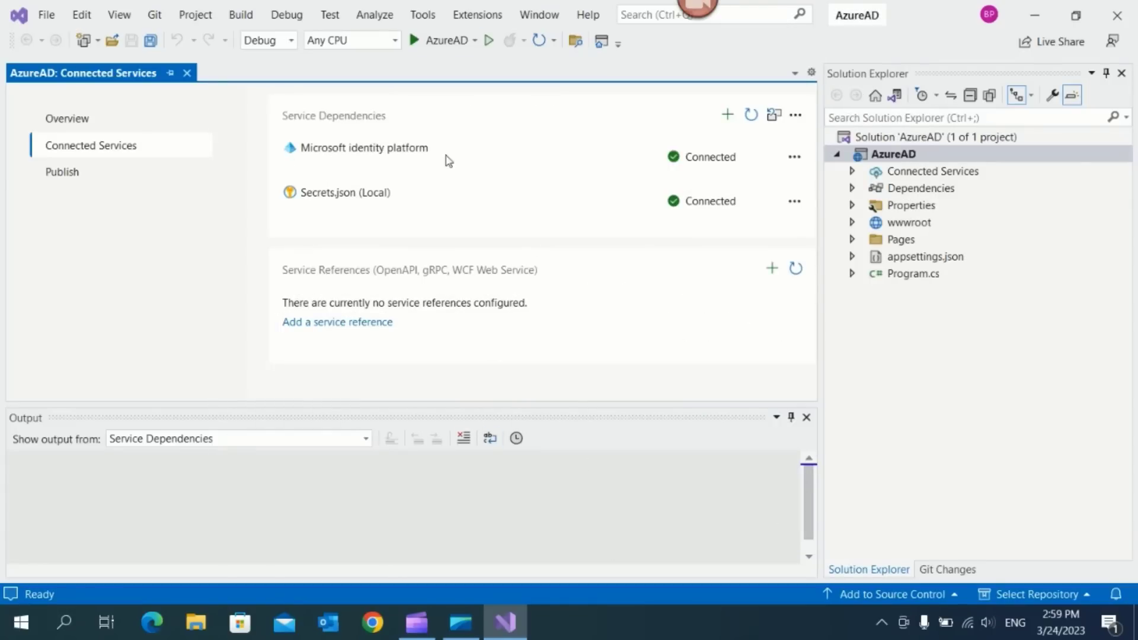
click(794, 157)
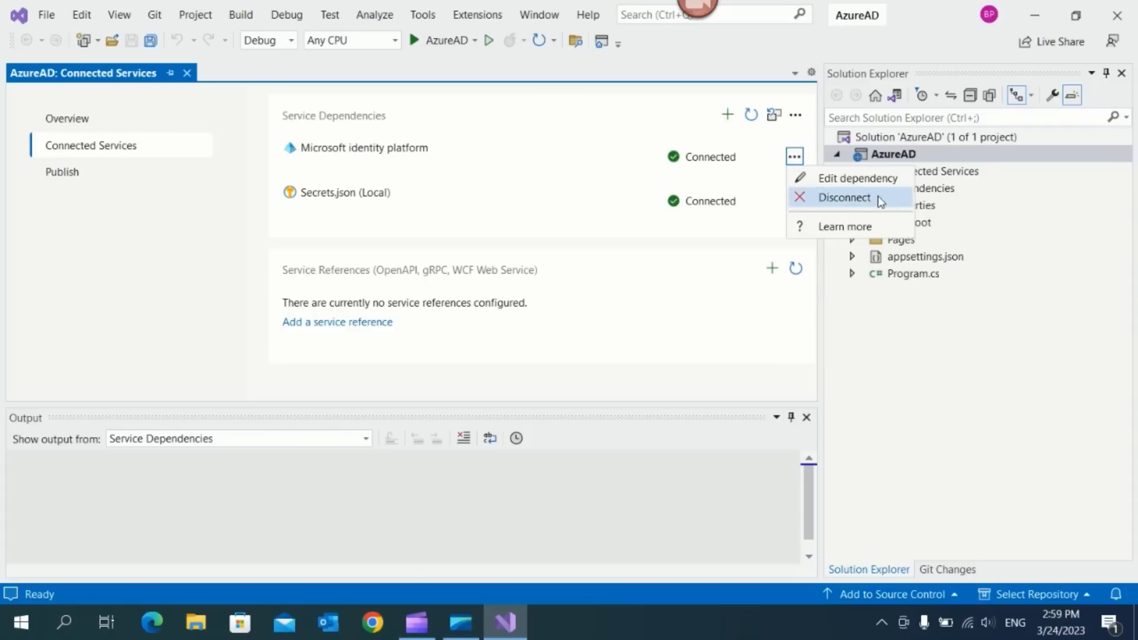
click(838, 180)
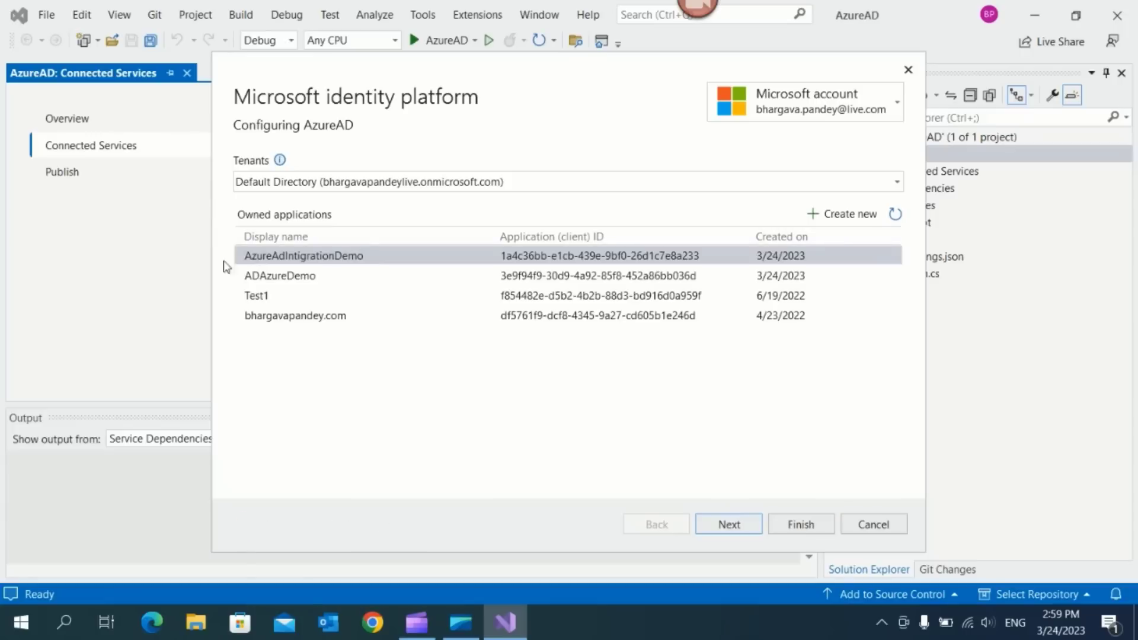
click(325, 261)
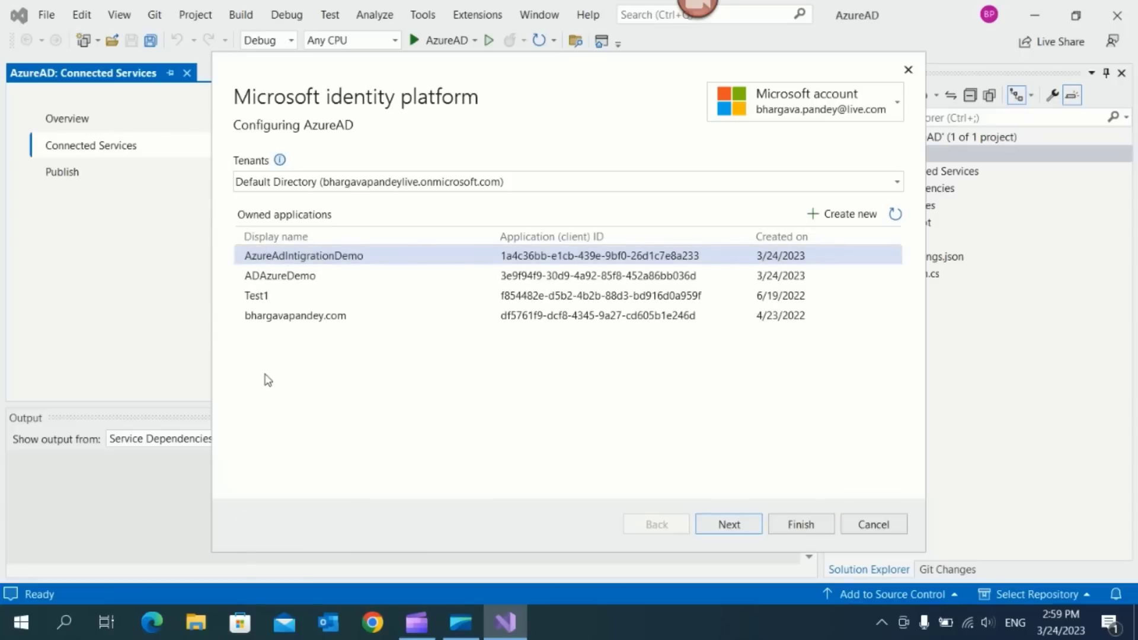
click(875, 526)
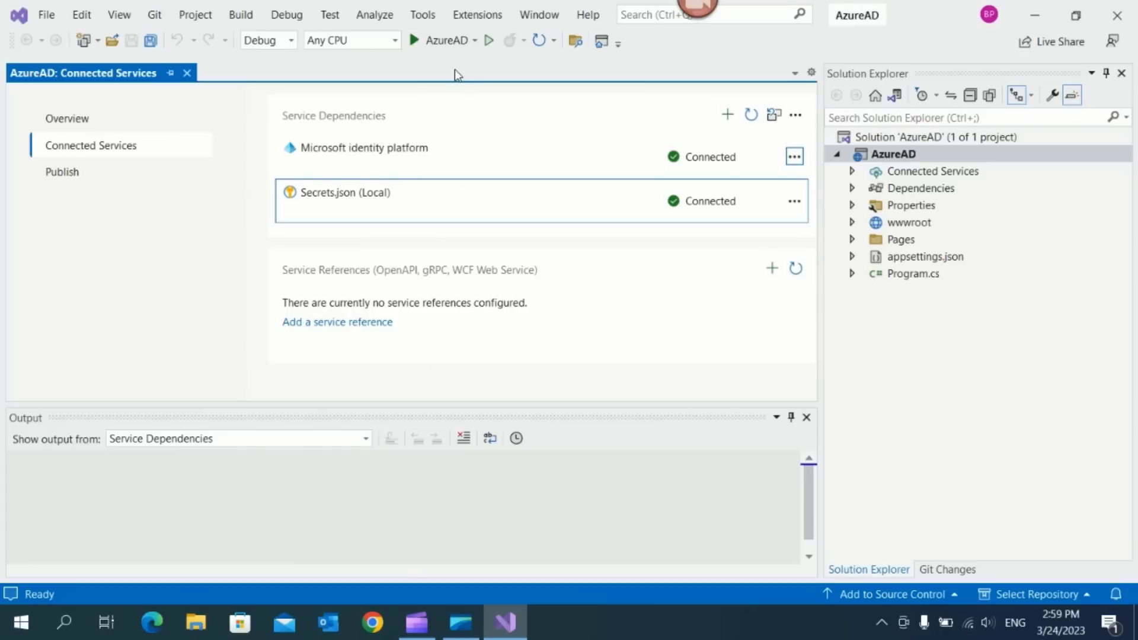
click(485, 156)
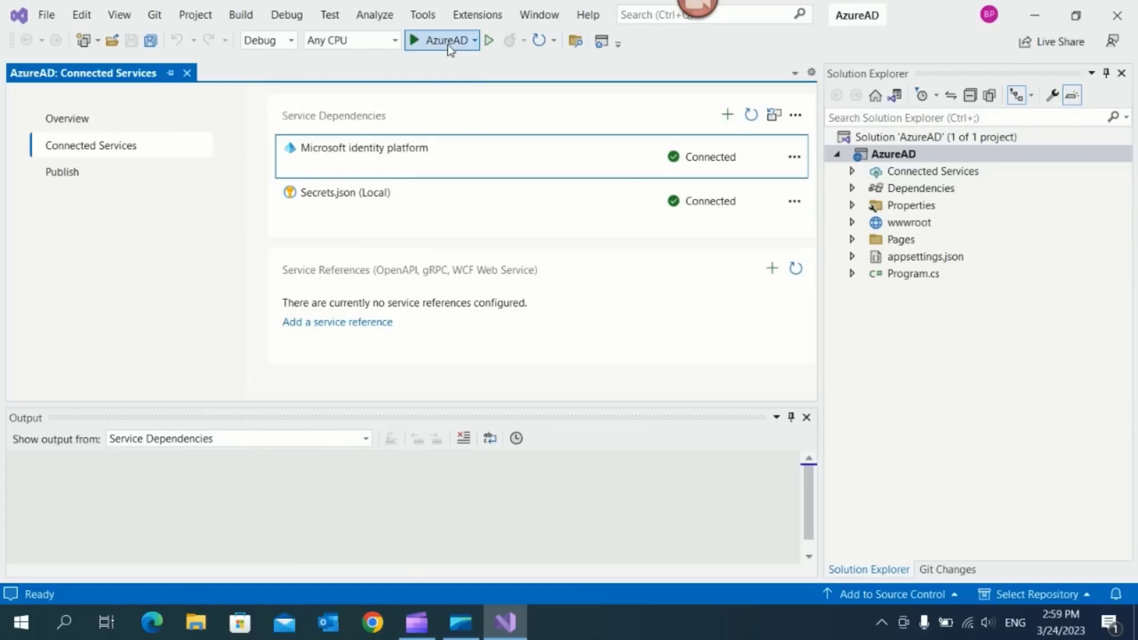
Build and run the AzureAD web app, confirming the build succeeded
click(447, 43)
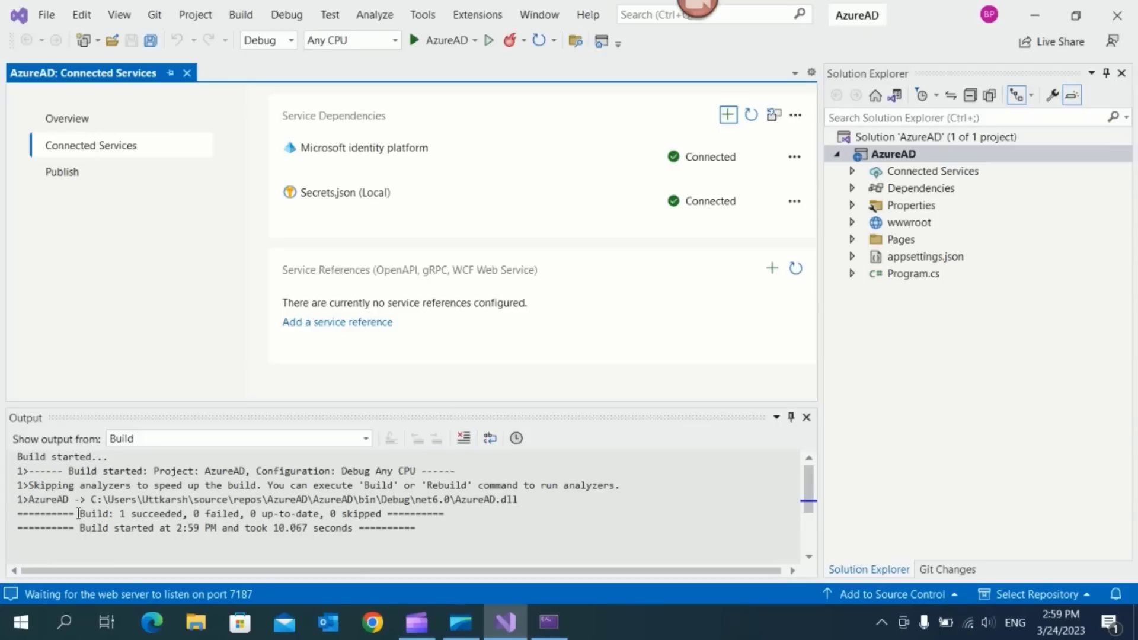
drag(79, 513, 372, 516)
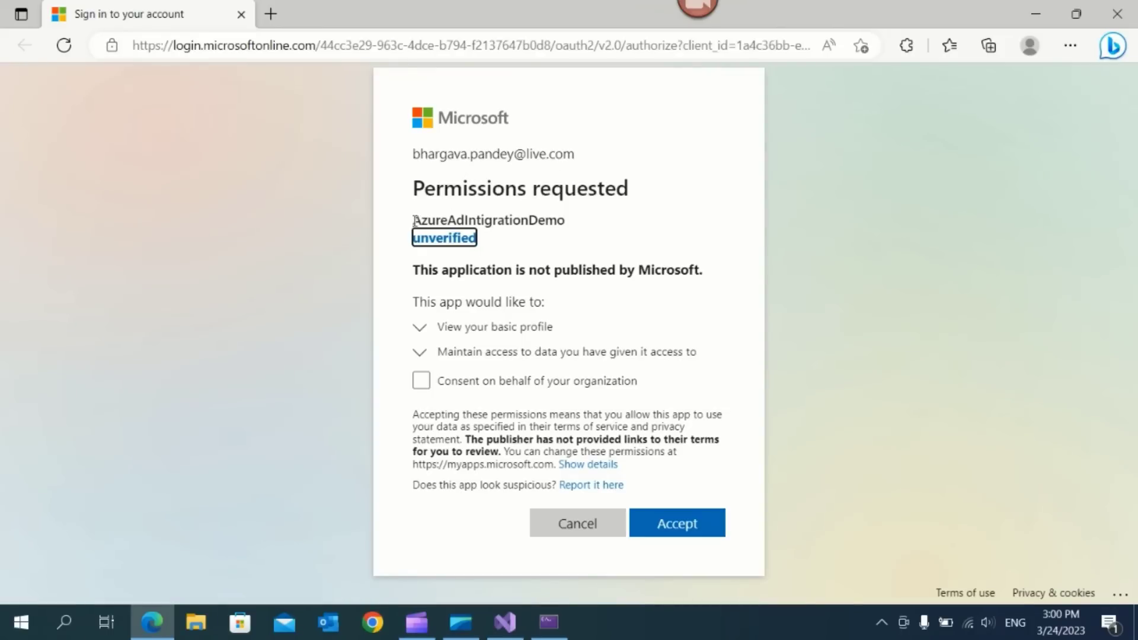
Review AzureAdIntigrationDemo's publisher and permission details, then accept the requested permissions
drag(414, 221, 568, 228)
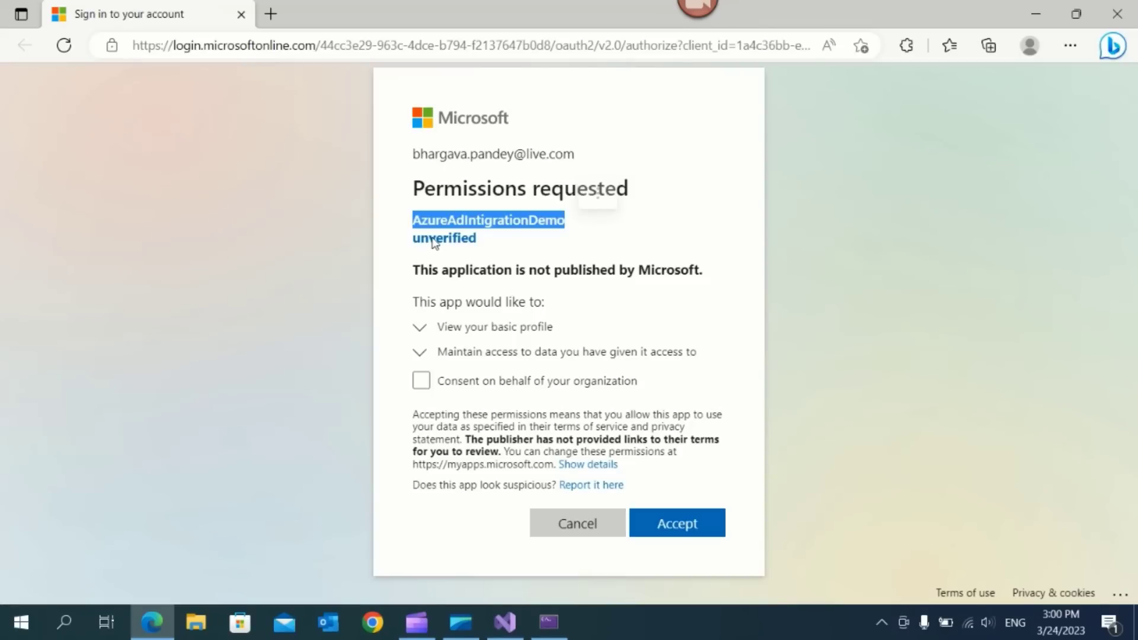
click(549, 255)
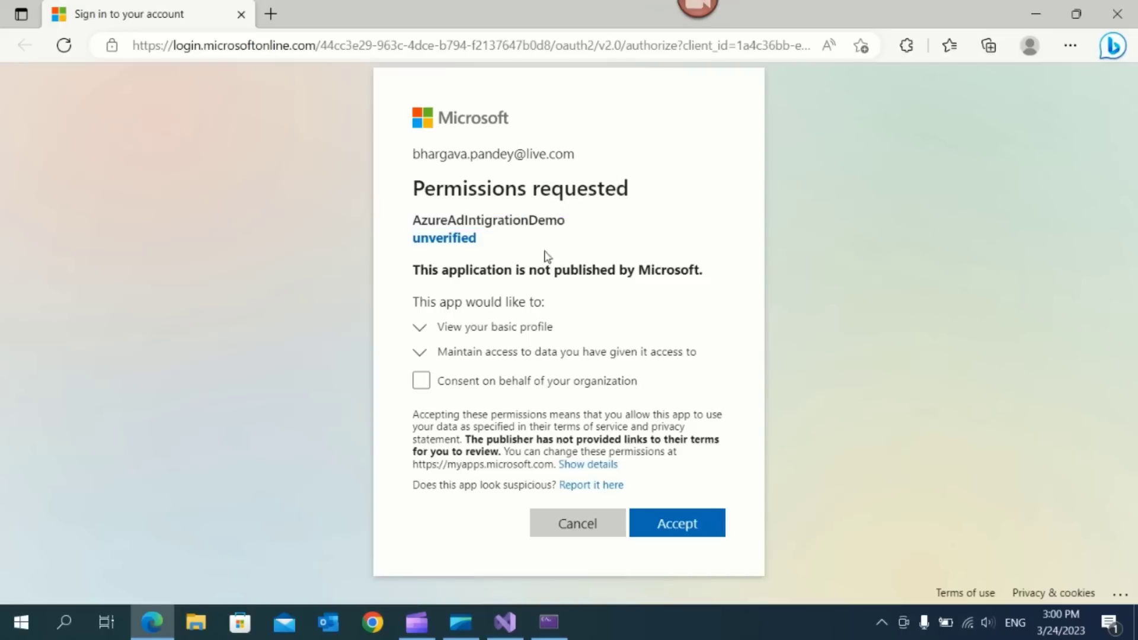
click(451, 248)
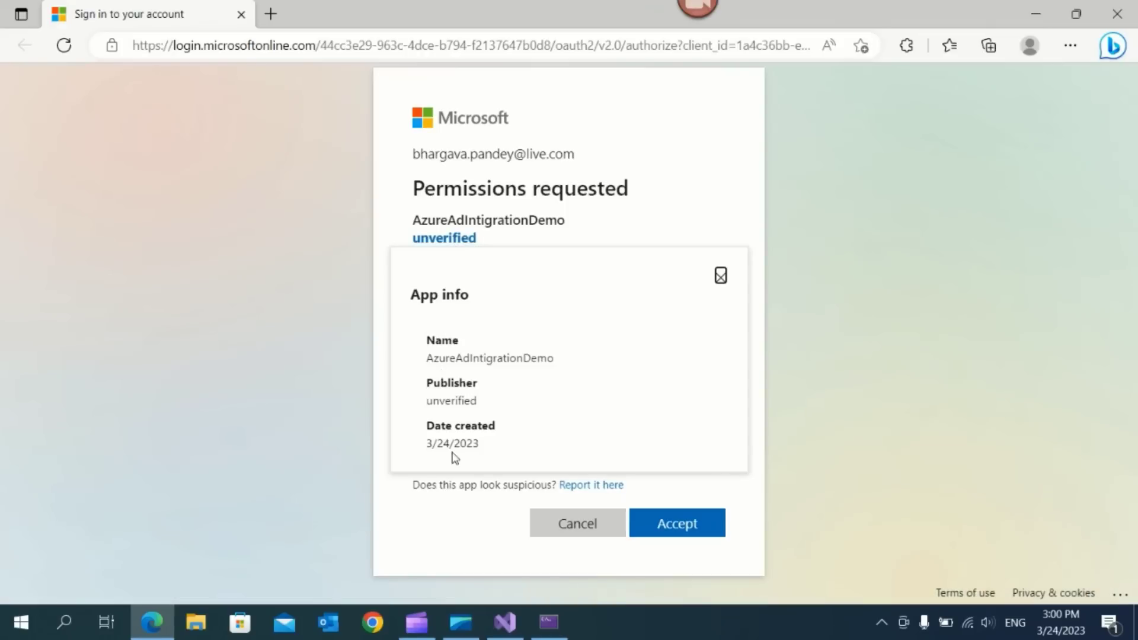
click(593, 207)
click(720, 281)
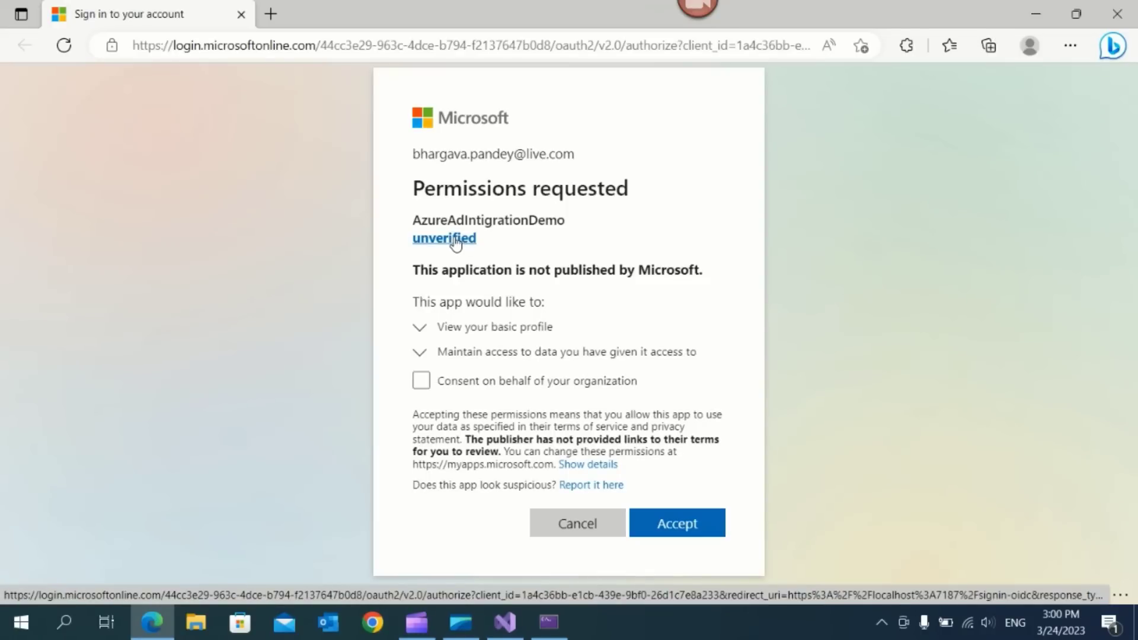
click(480, 332)
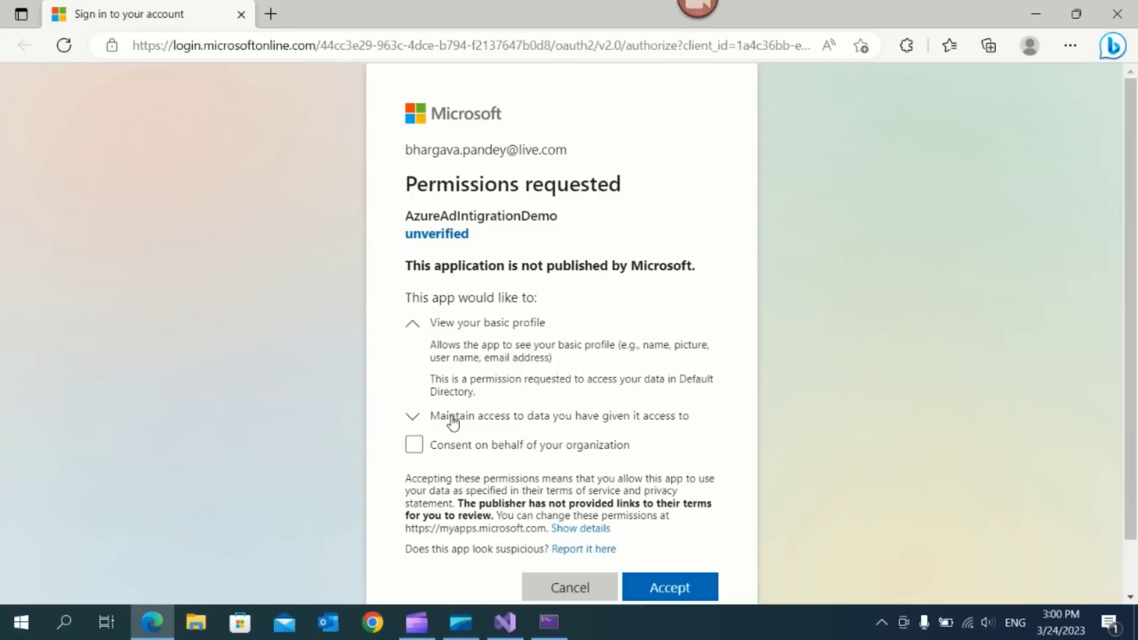
click(415, 417)
scroll(486, 323, down, 3)
scroll(486, 323, up, 2)
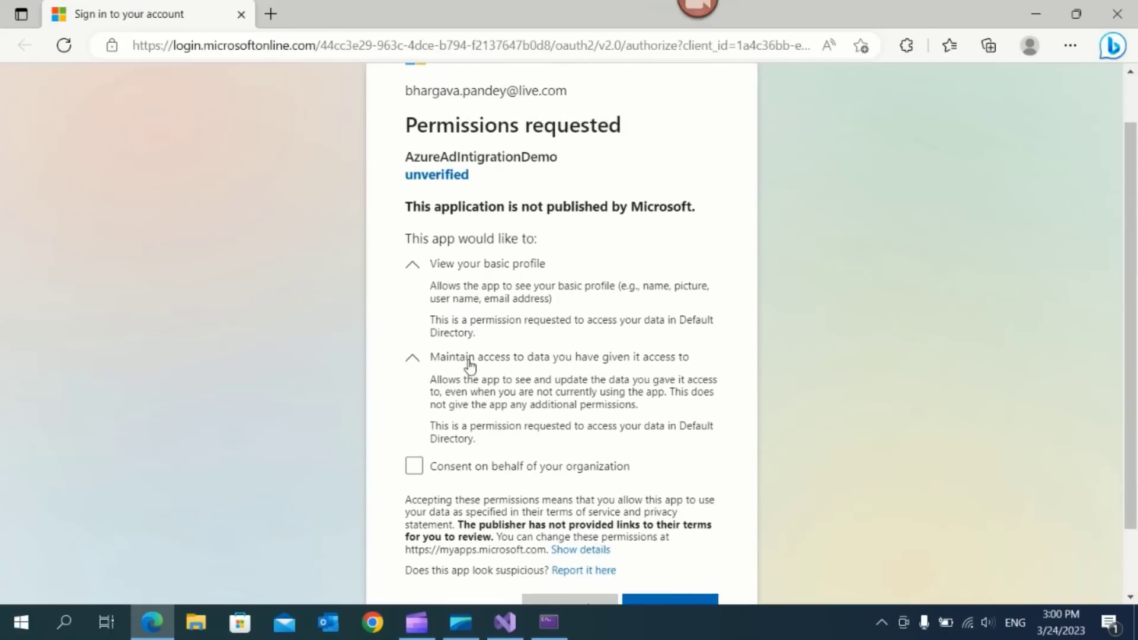
click(468, 358)
click(457, 264)
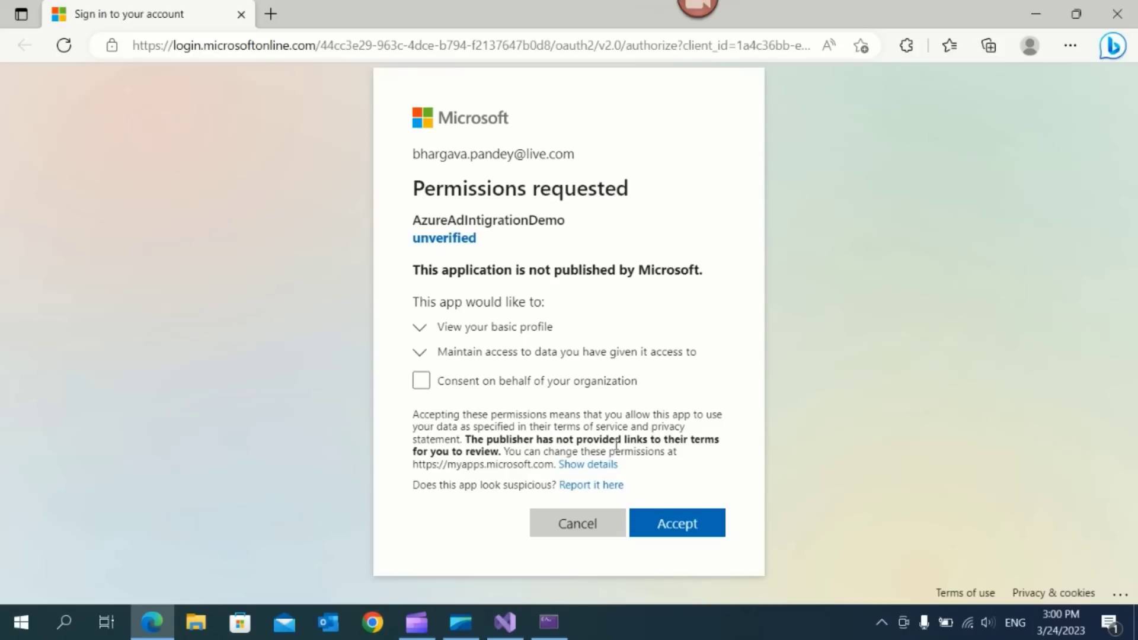
click(675, 525)
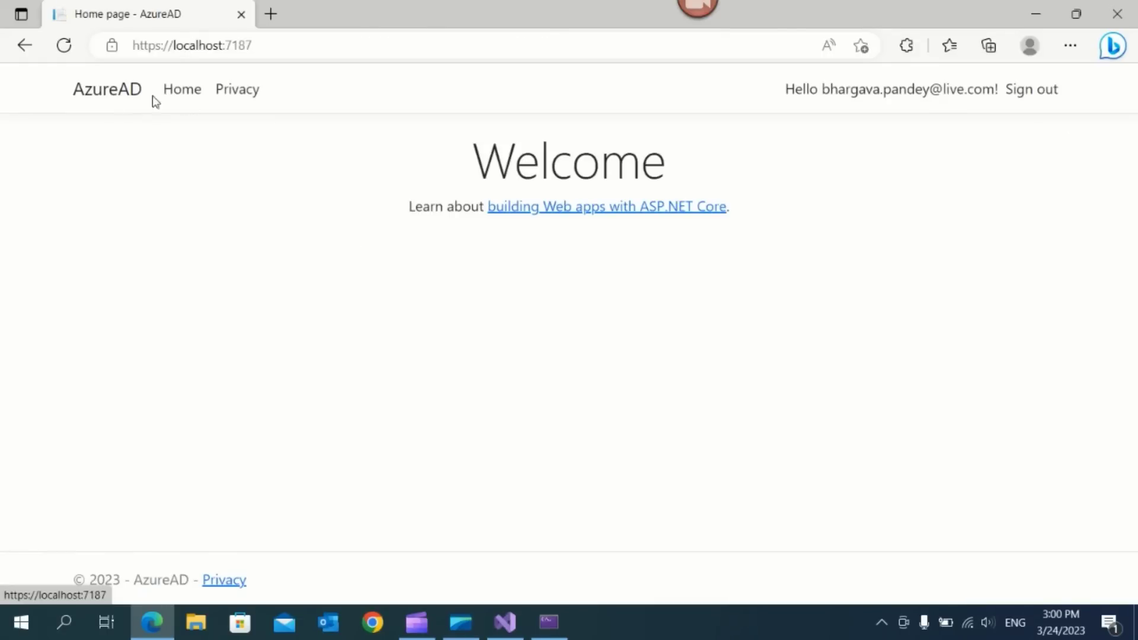
Browse the app's Privacy and Home pages and check the signed-in user shown
click(171, 96)
click(219, 94)
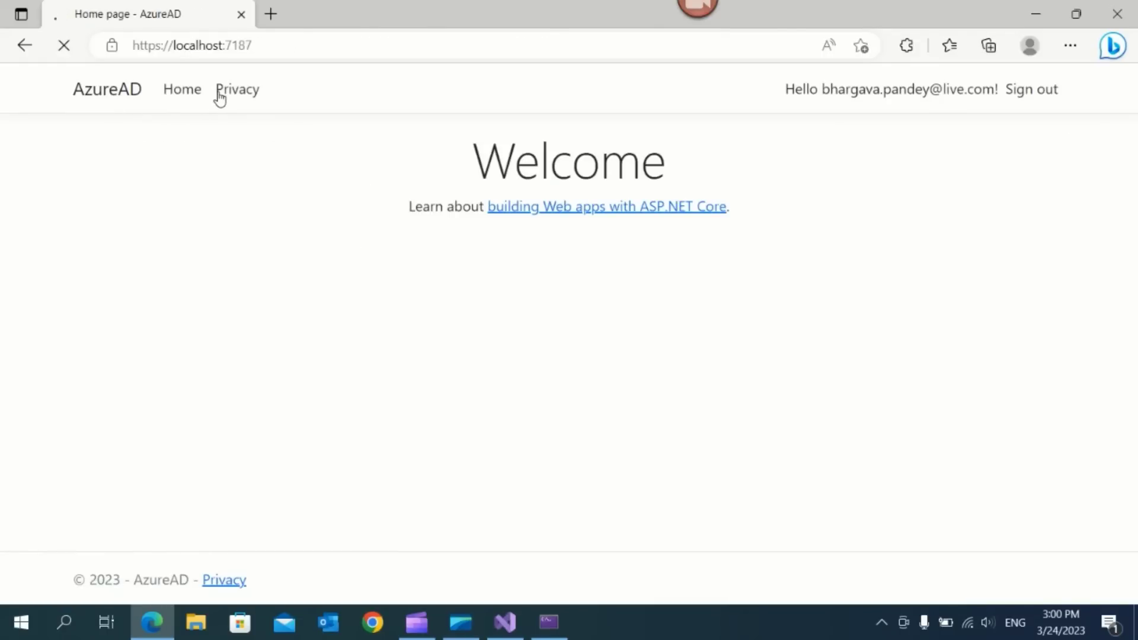
click(99, 92)
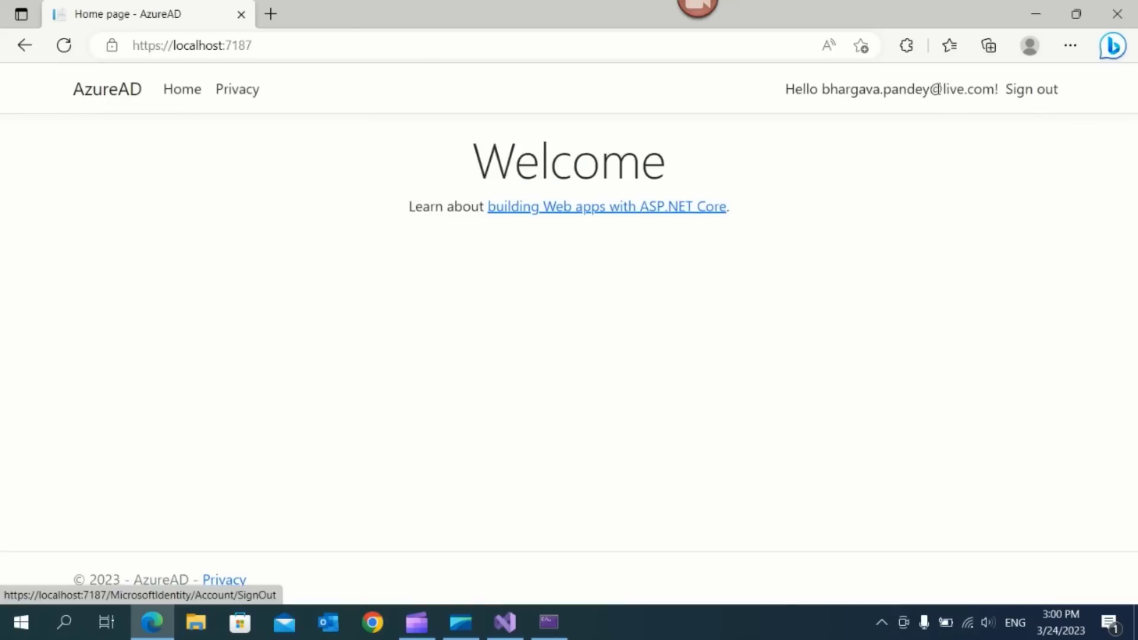
drag(824, 92, 996, 90)
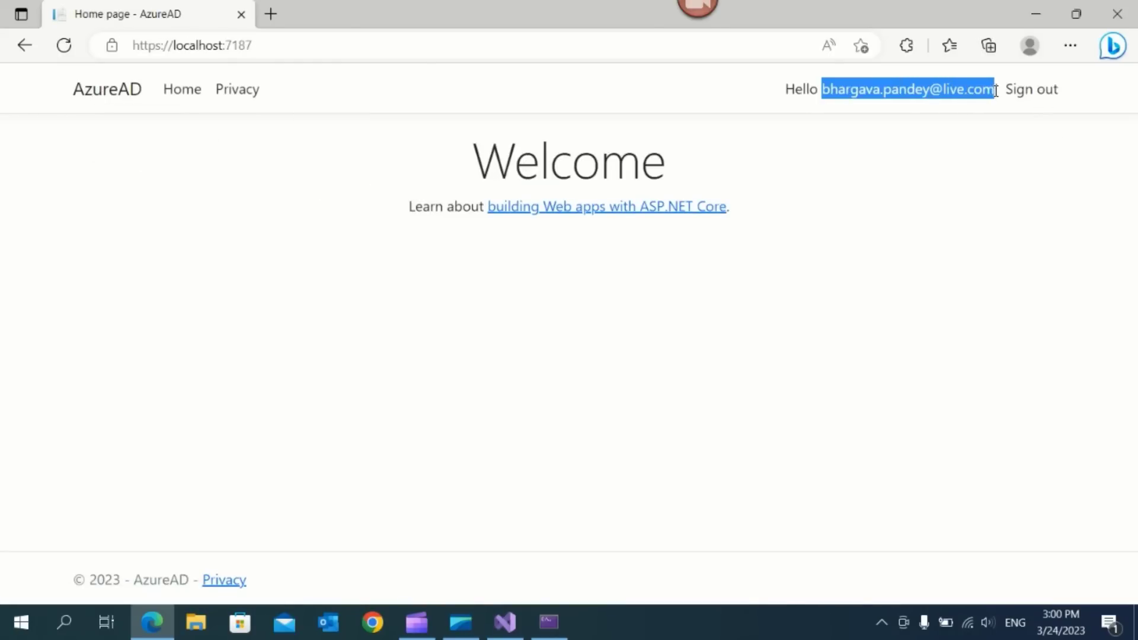
click(994, 152)
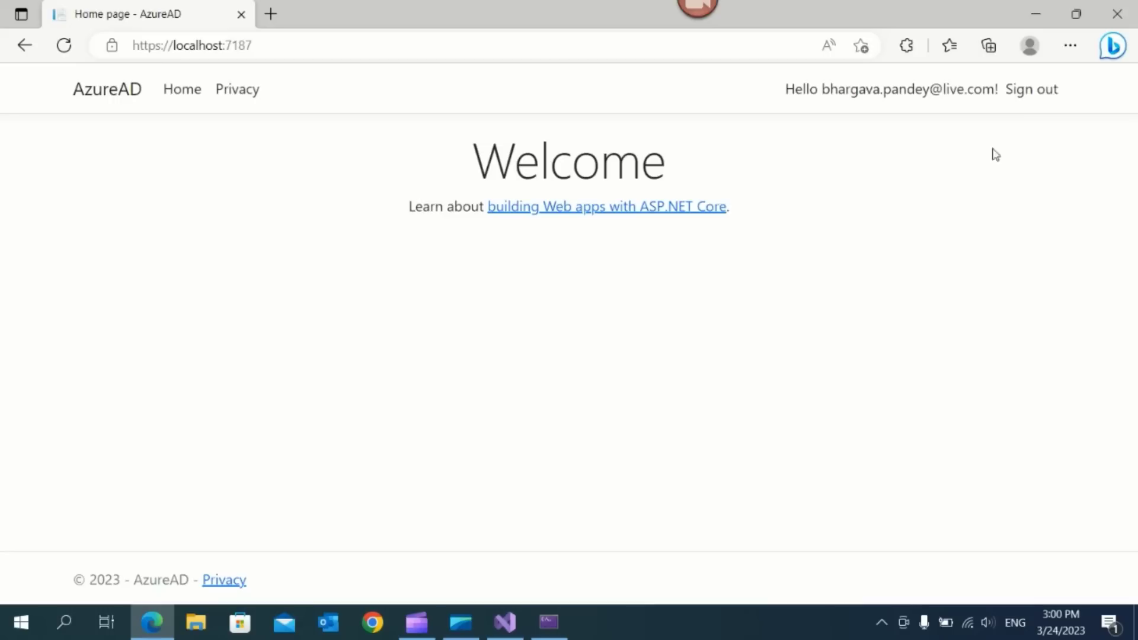
Sign out of the web app with the chosen account and close Edge
click(1041, 93)
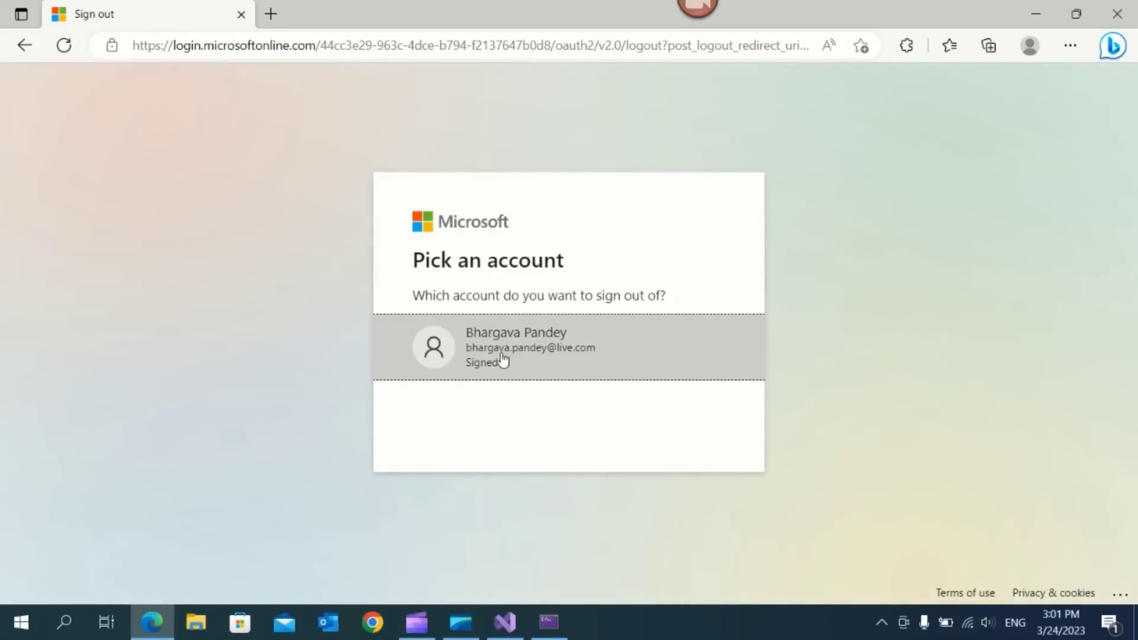
click(504, 353)
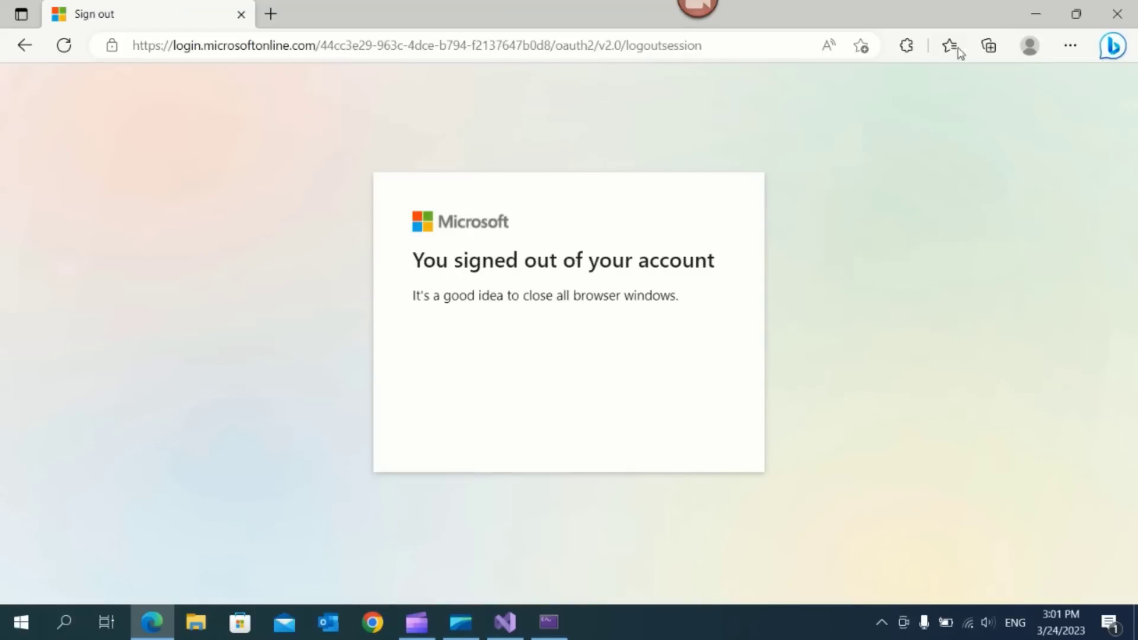
click(1117, 14)
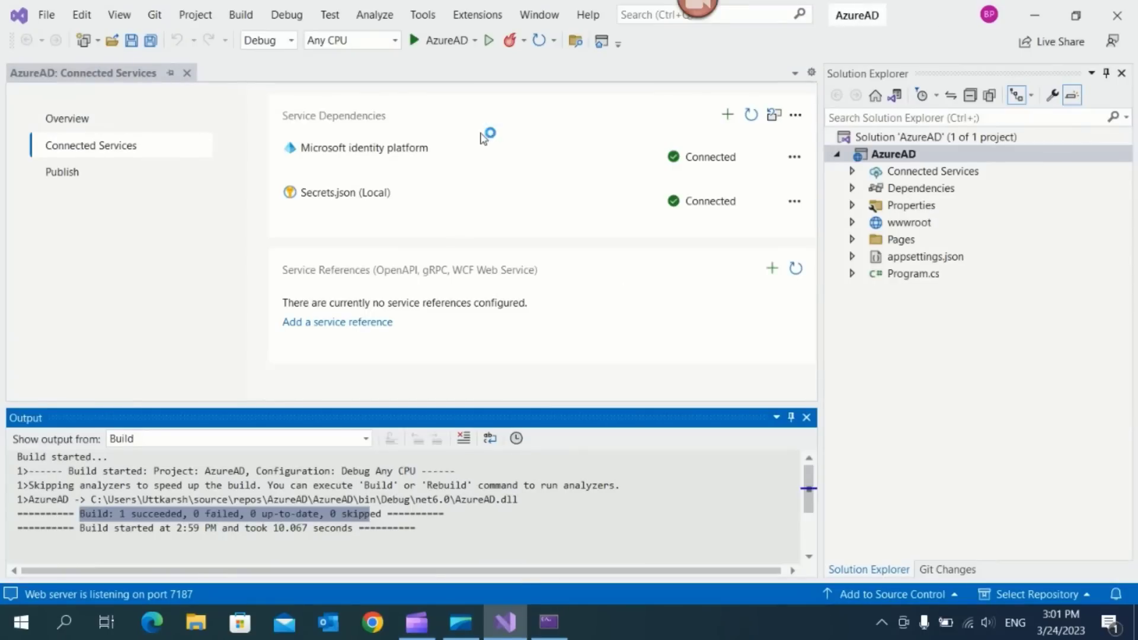
Rerun the web app with Ctrl+F5 and sign in with the personal account's password
click(418, 384)
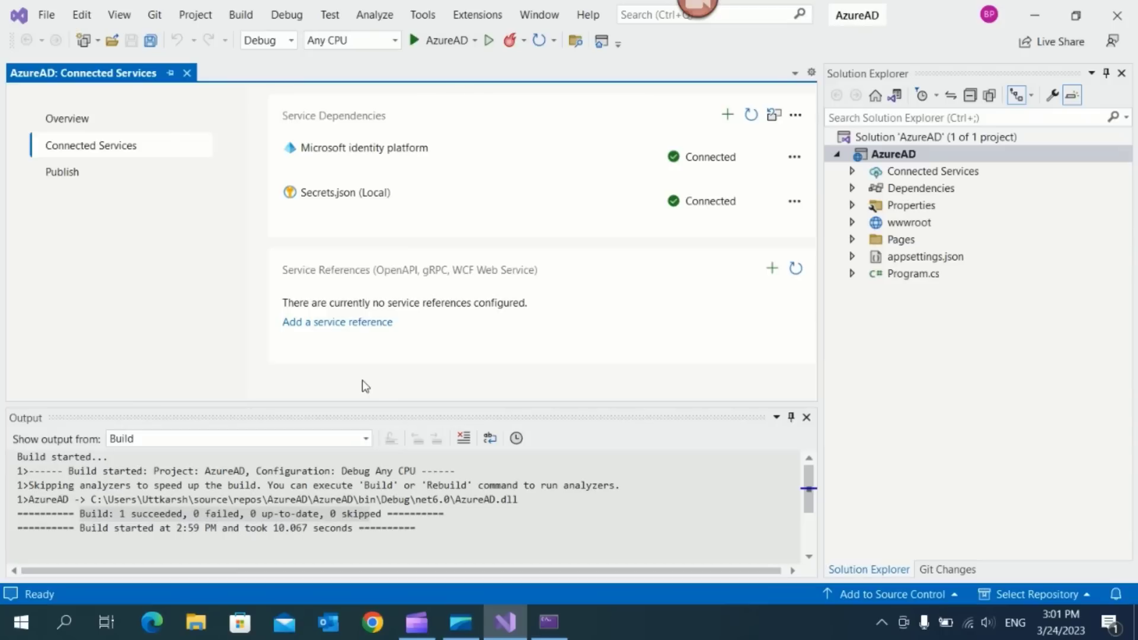
key(ctrl+F5)
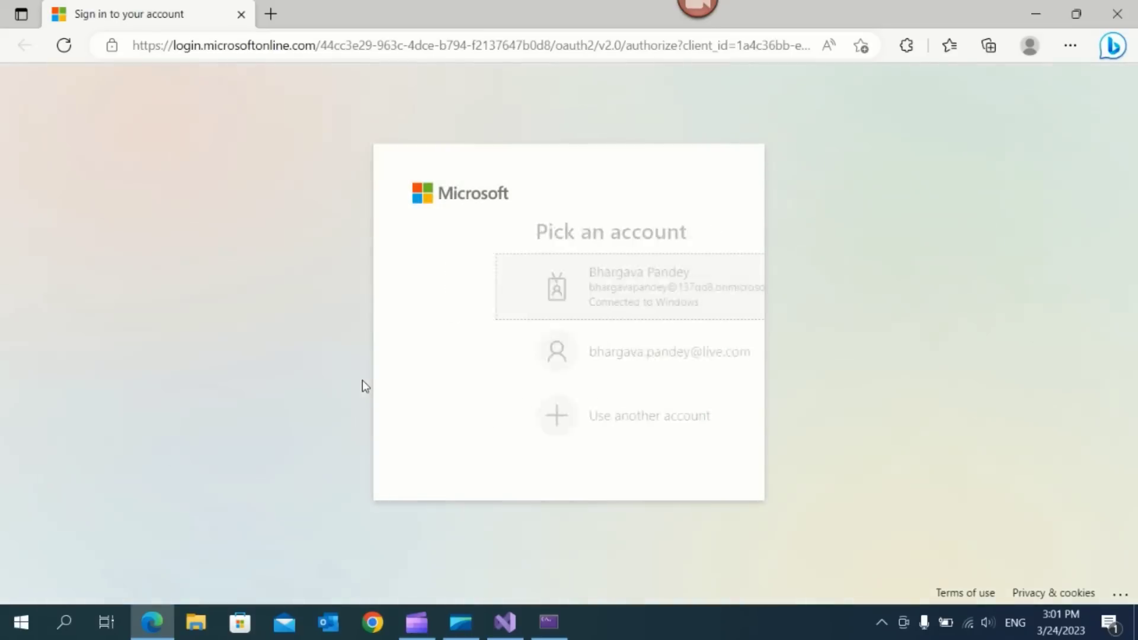
click(534, 367)
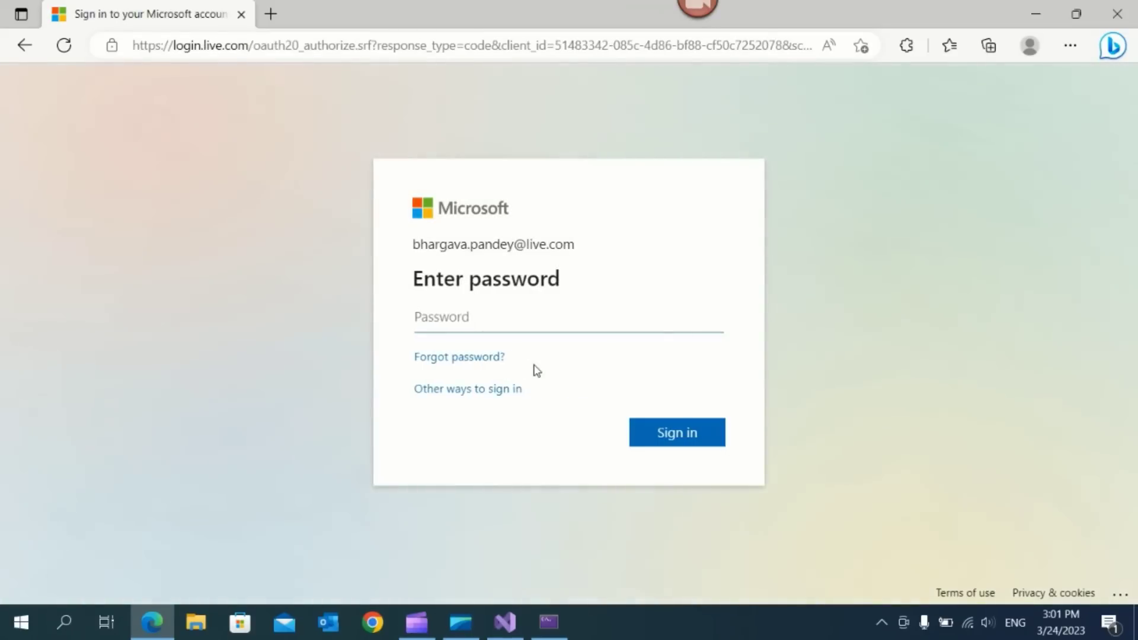
text(•••)
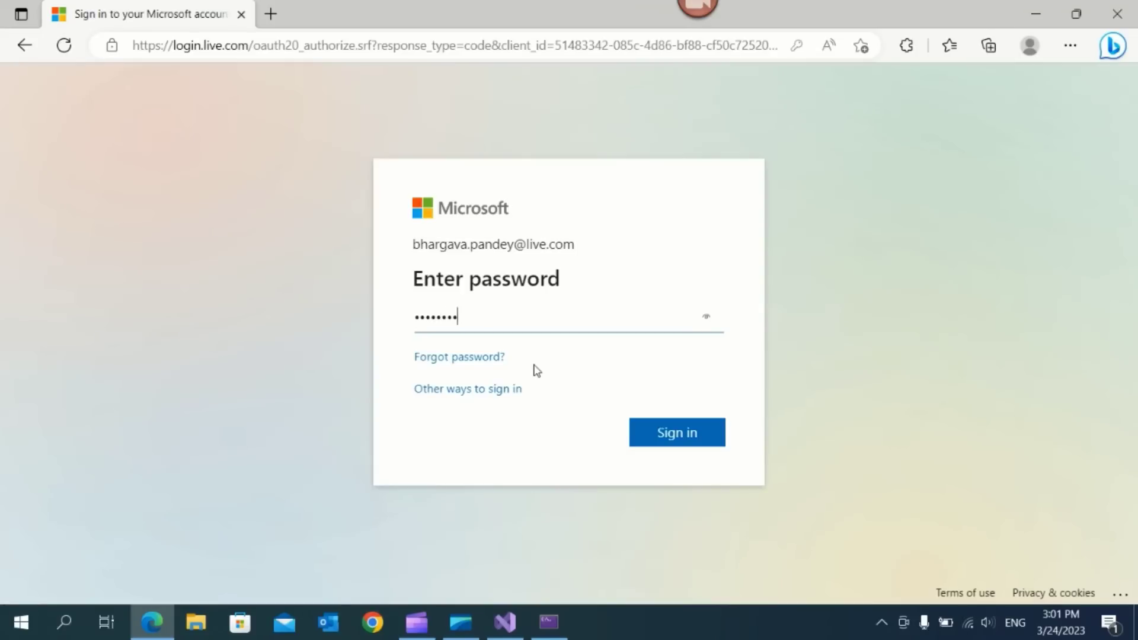
click(693, 442)
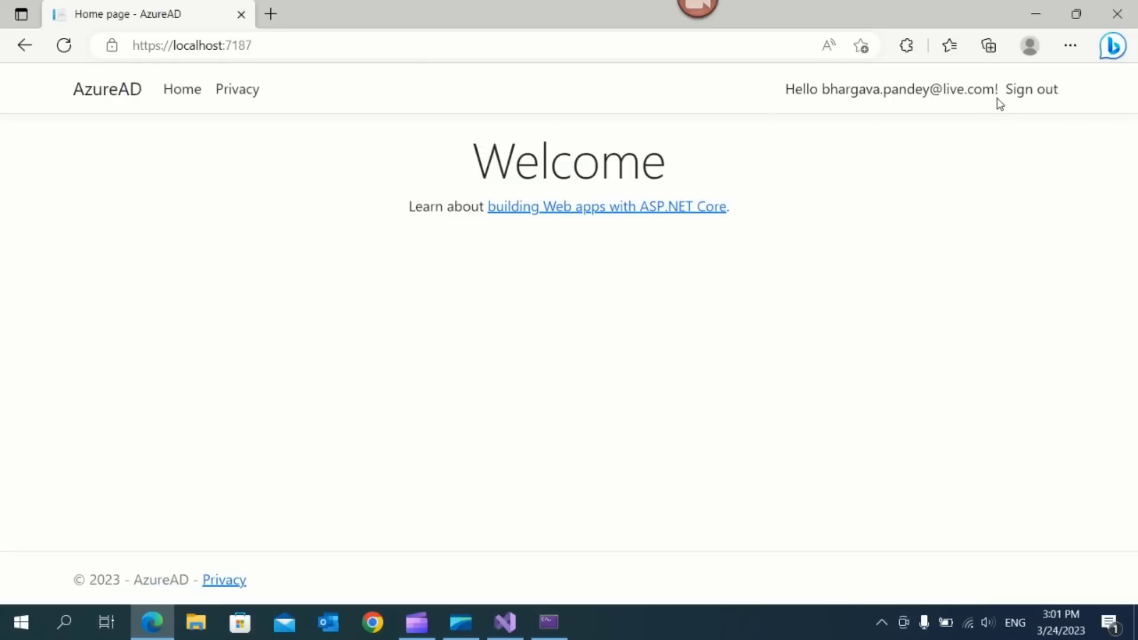
Sign out of the web app again and close the browser
click(1034, 100)
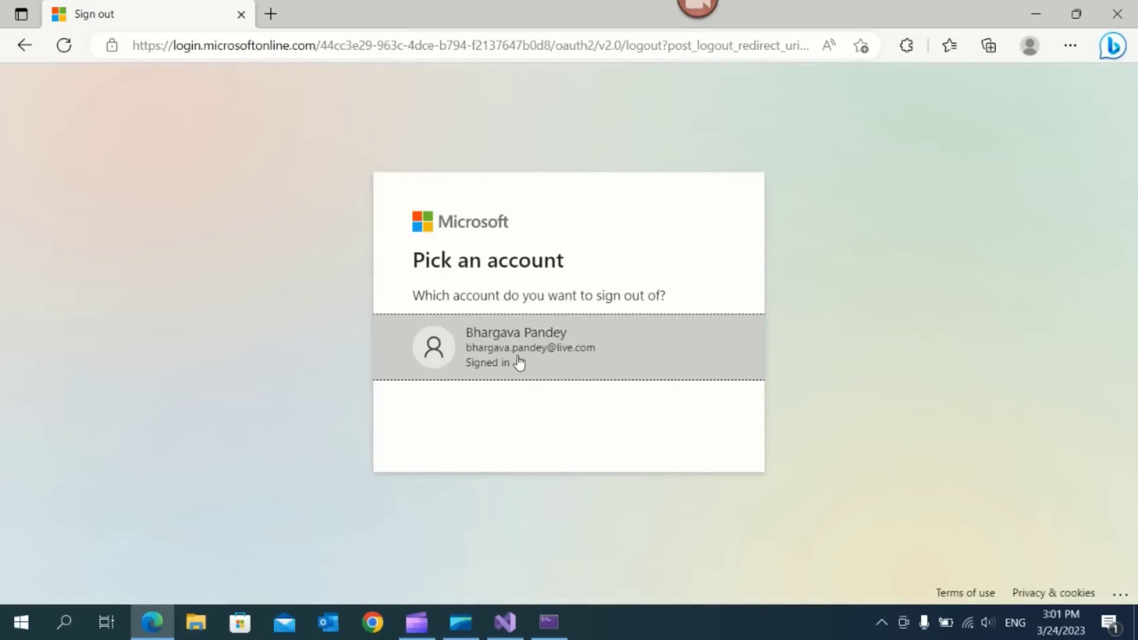
click(519, 363)
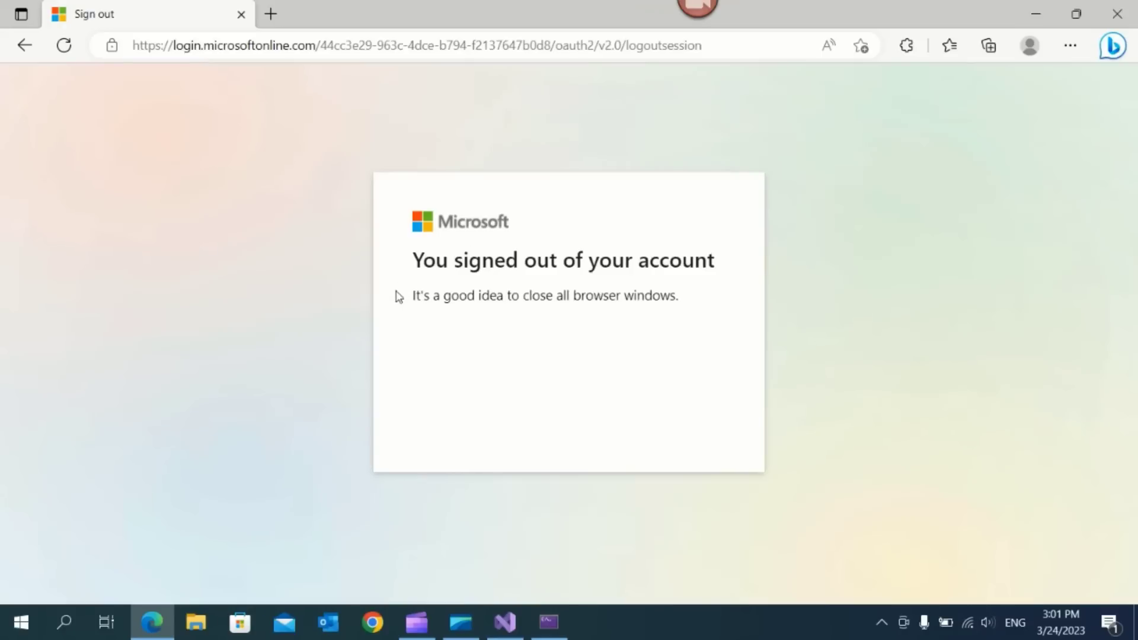
drag(413, 295, 679, 296)
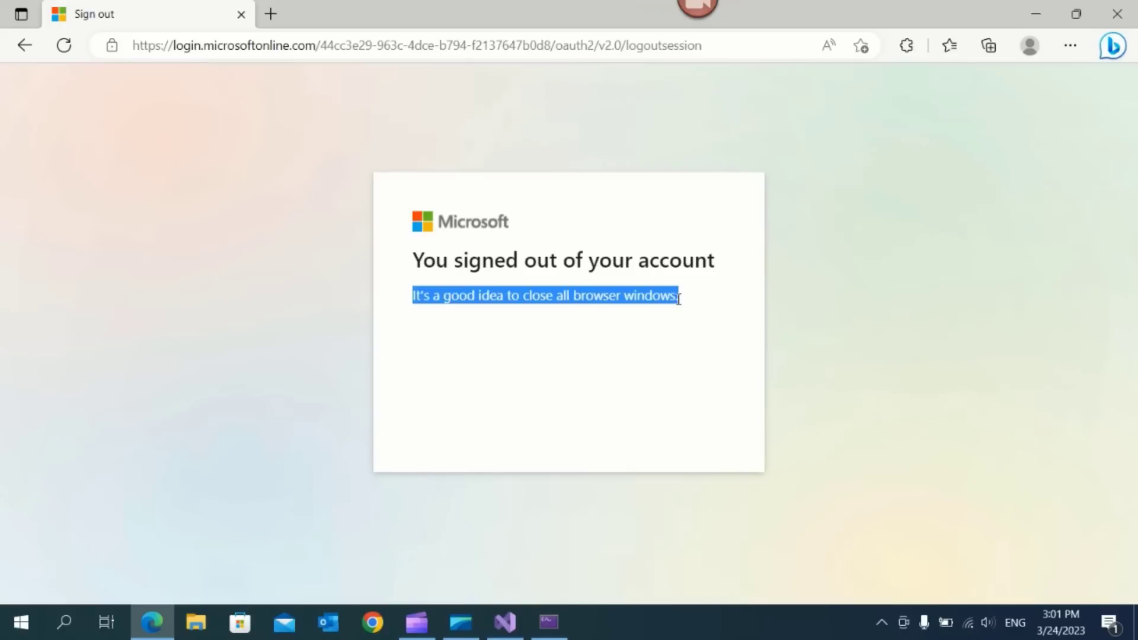
click(1117, 13)
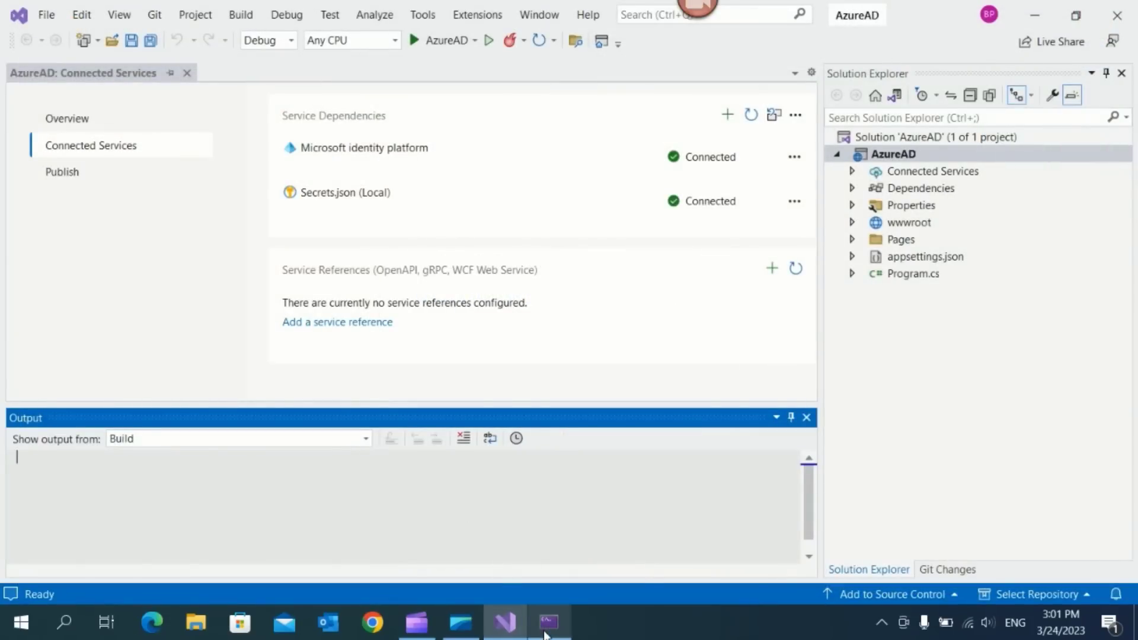
Stop sharing the screen from the screen-sharing notice
click(464, 632)
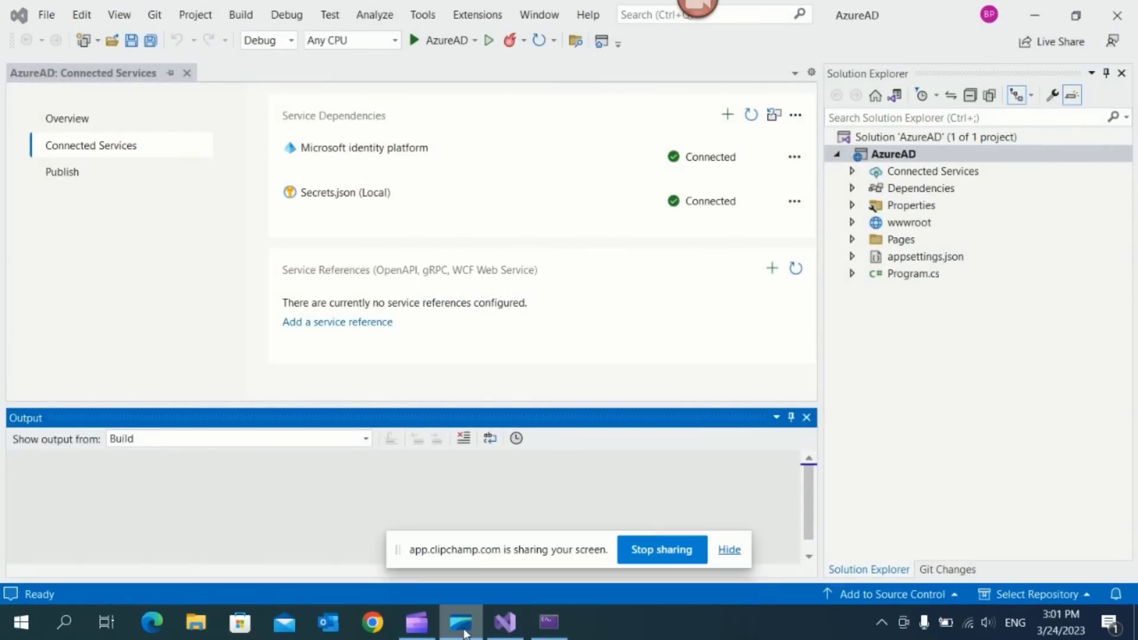
click(656, 549)
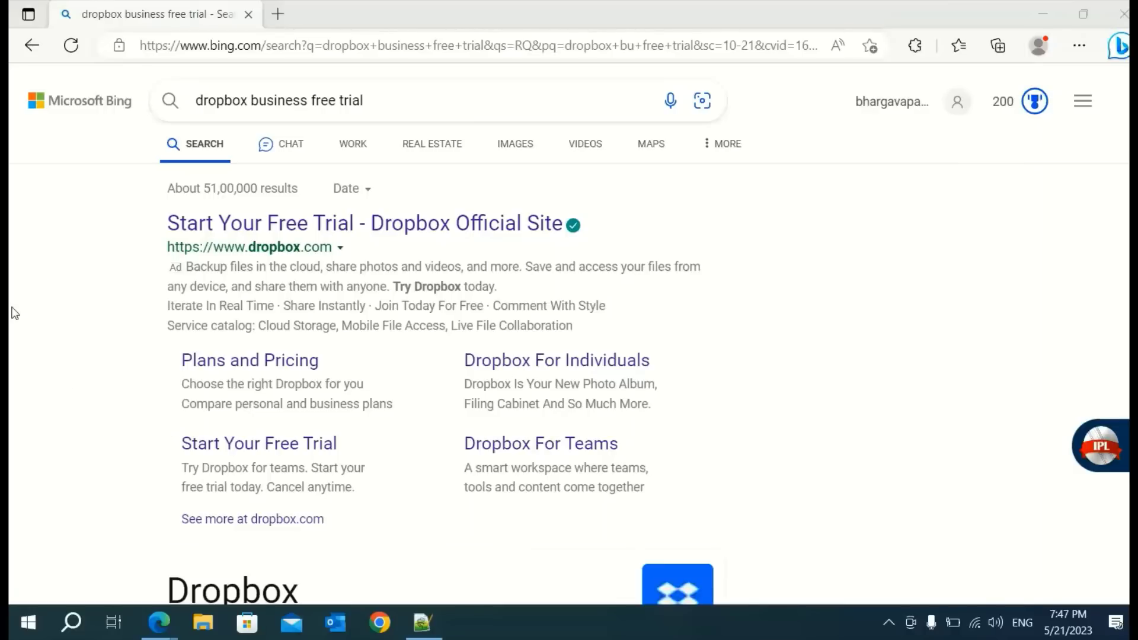
Look over the Dropbox Business trial plans, close them, and bring the Dropbox admin Members window forward
scroll(82, 406, down, 5)
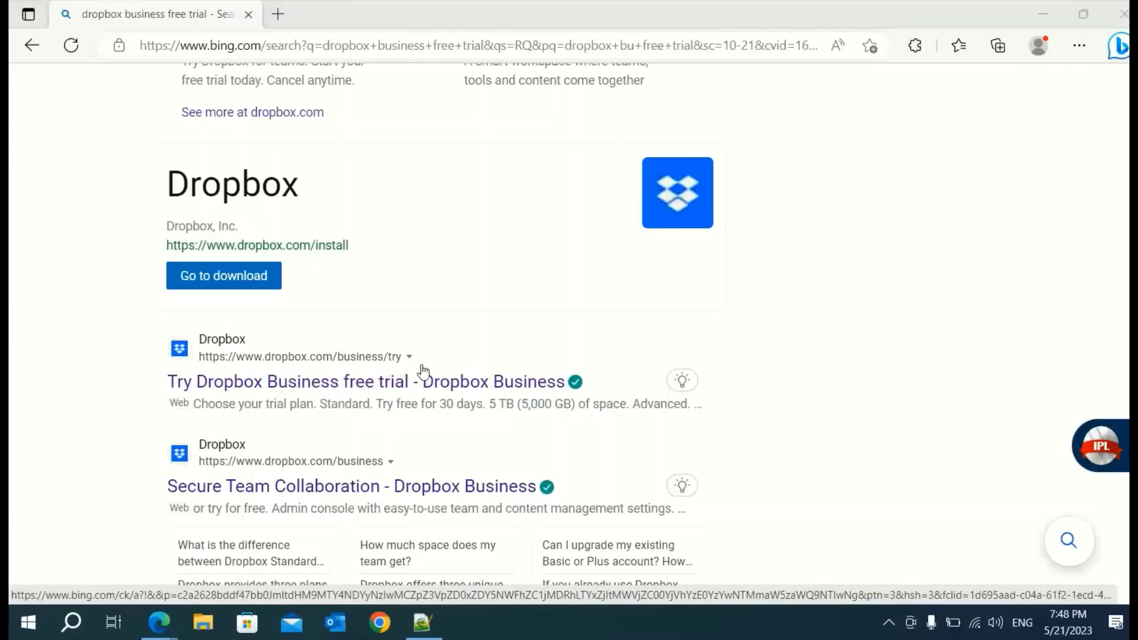
click(324, 382)
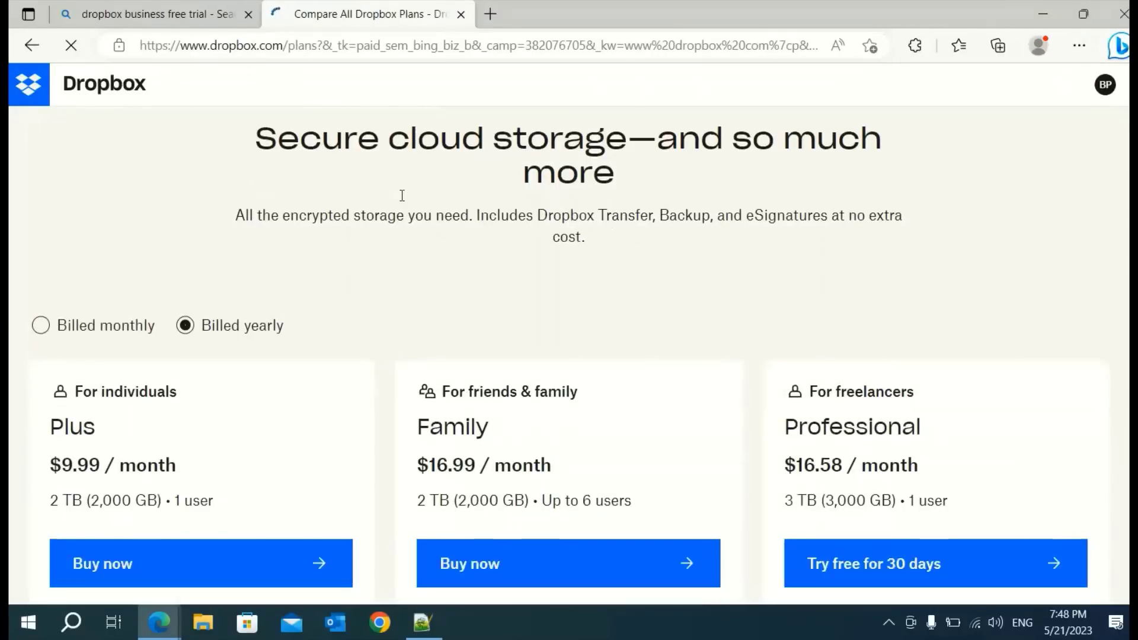
scroll(402, 195, down, 10)
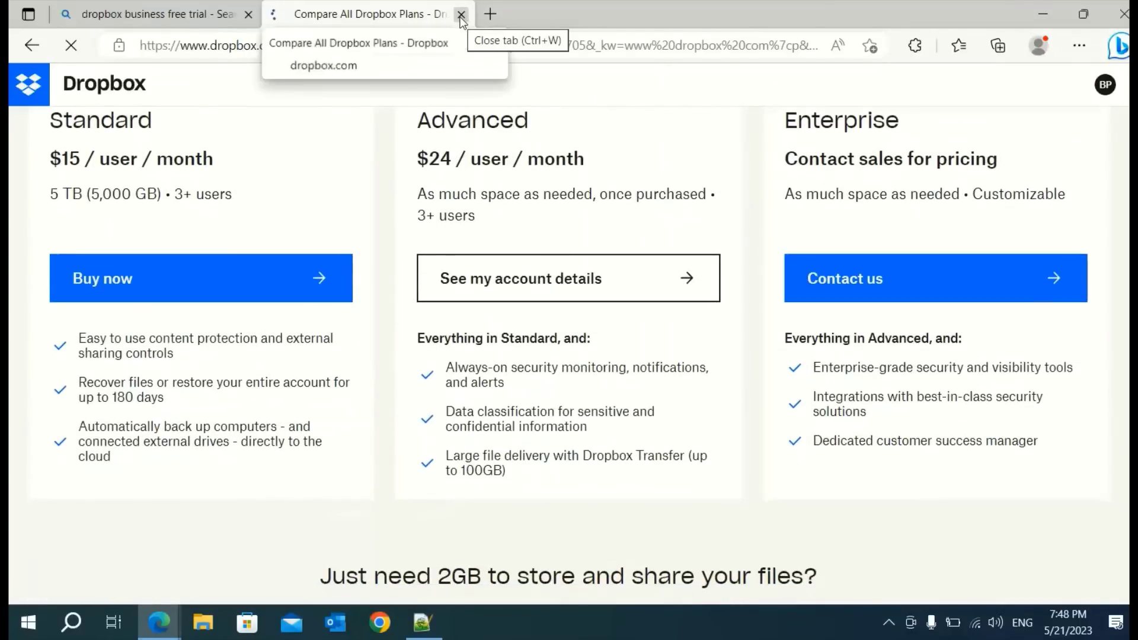
click(461, 15)
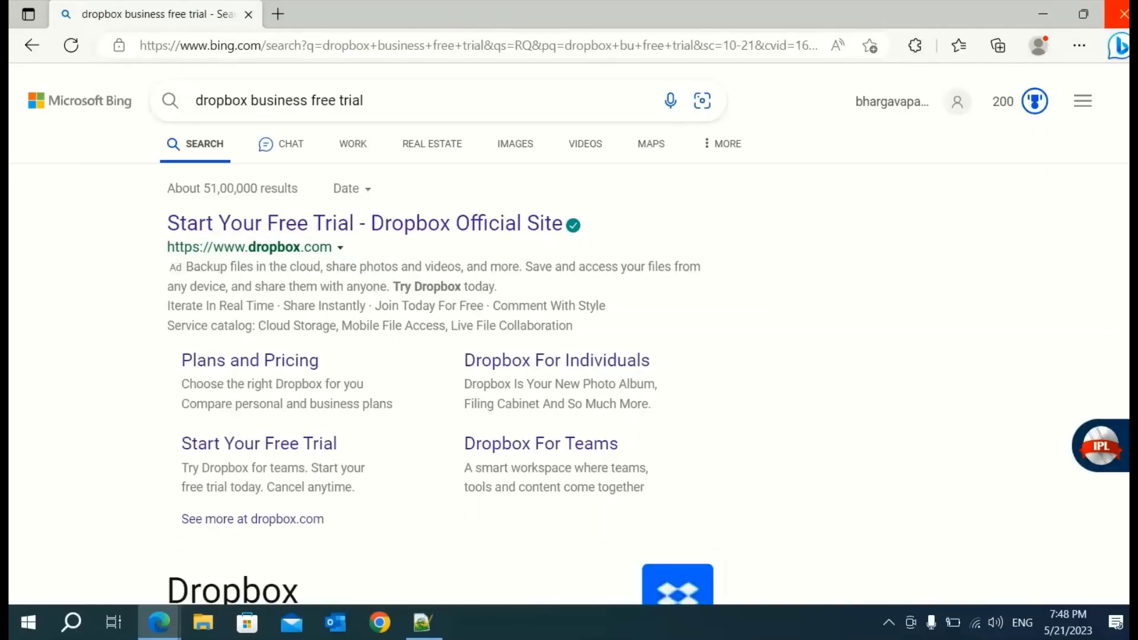
drag(1130, 380, 446, 115)
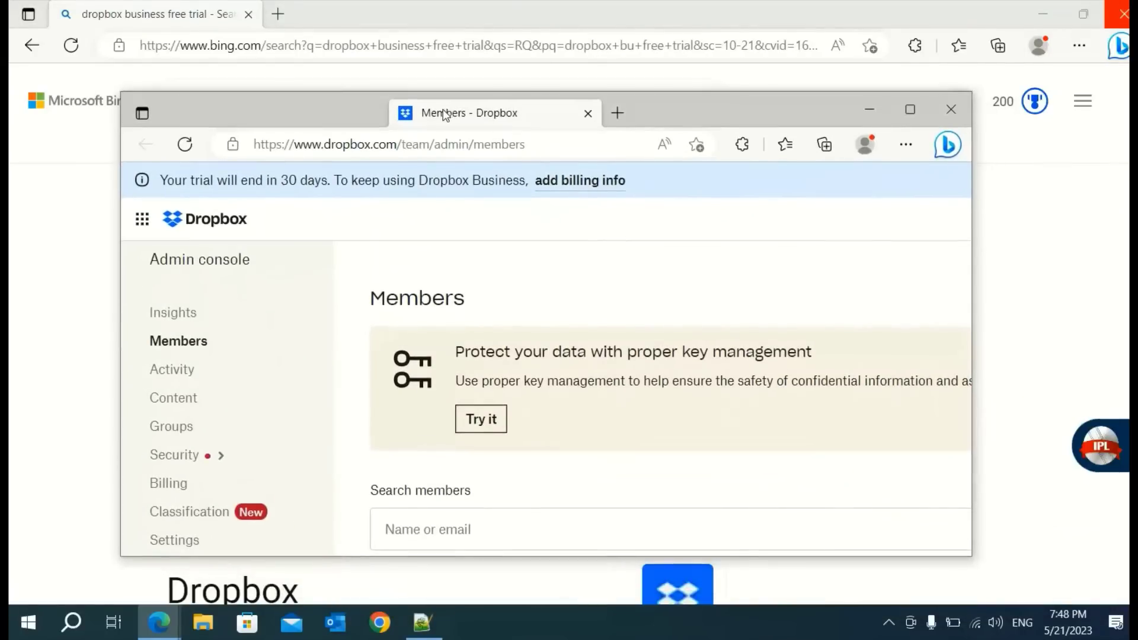
Maximize Dropbox and open the Training team's Files home page in a new tab
click(910, 110)
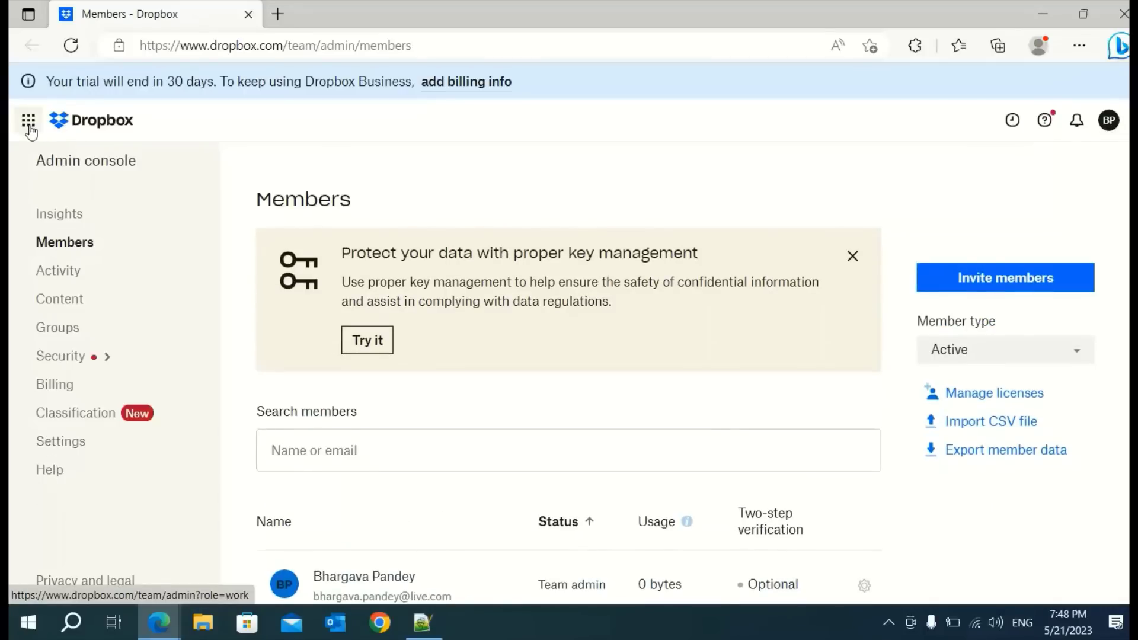
click(30, 123)
click(104, 187)
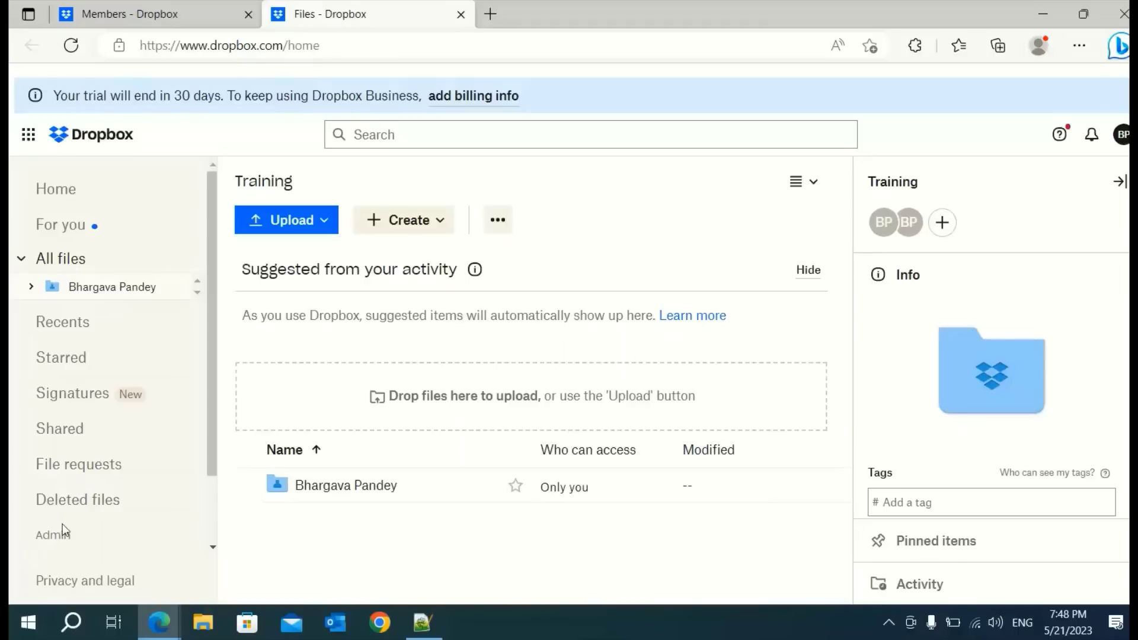
scroll(116, 409, down, 2)
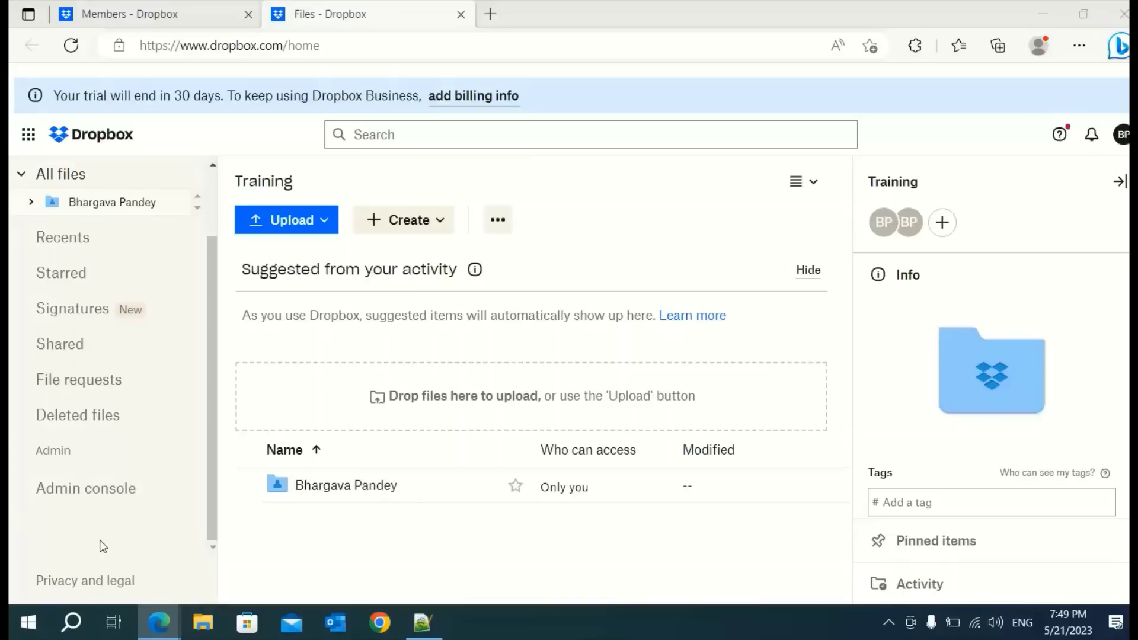
Open the Dropbox Admin console and go to its Settings page
click(76, 493)
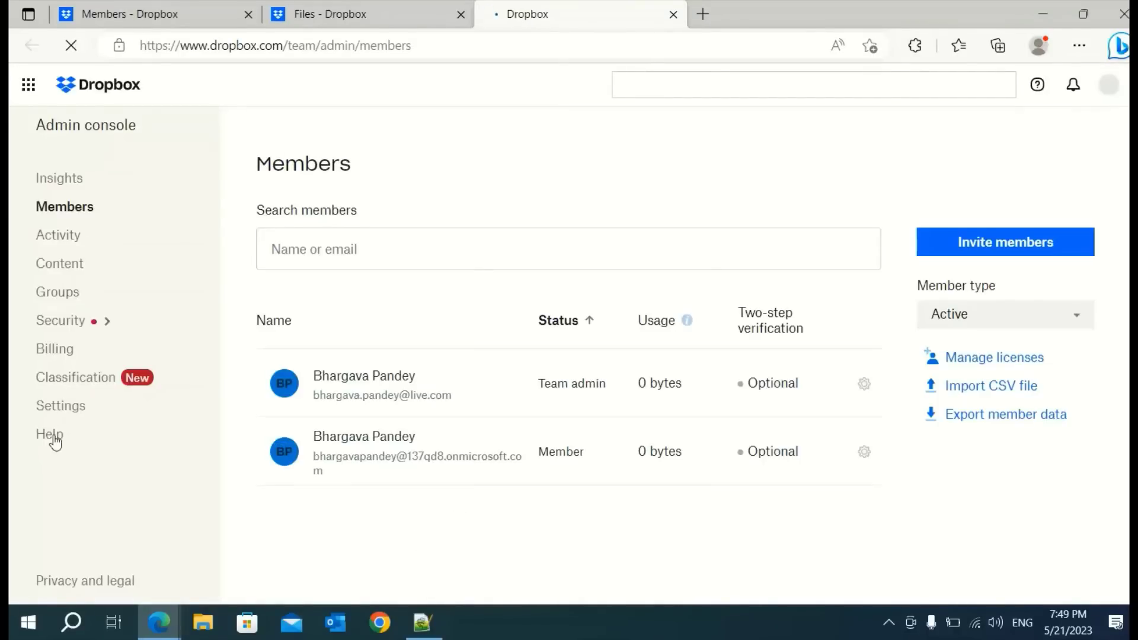
click(62, 442)
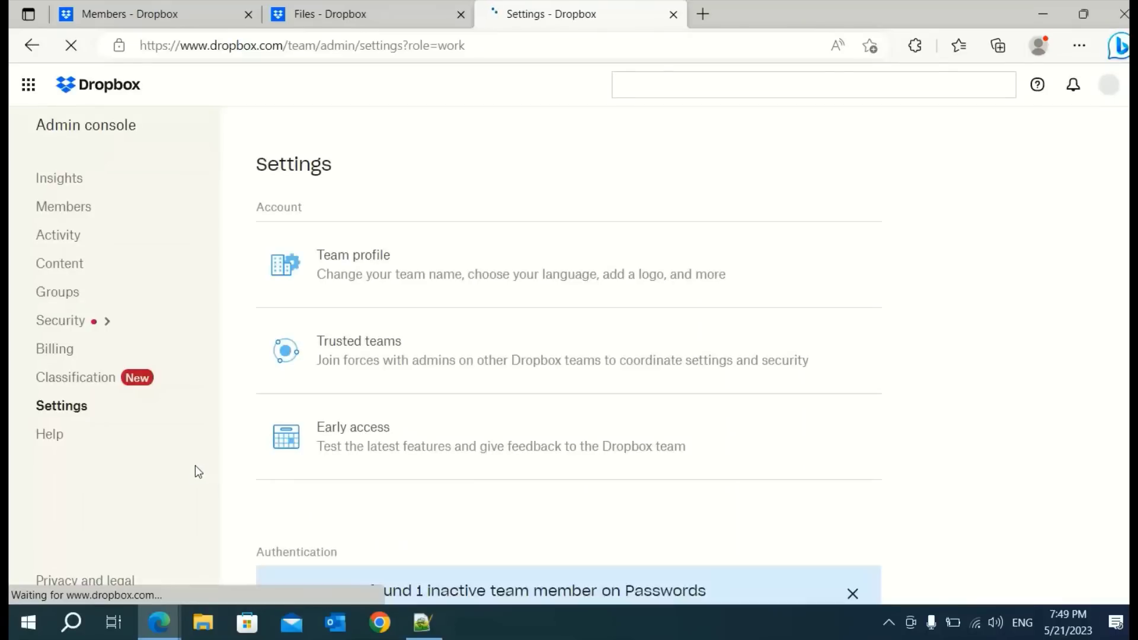
scroll(198, 471, down, 1)
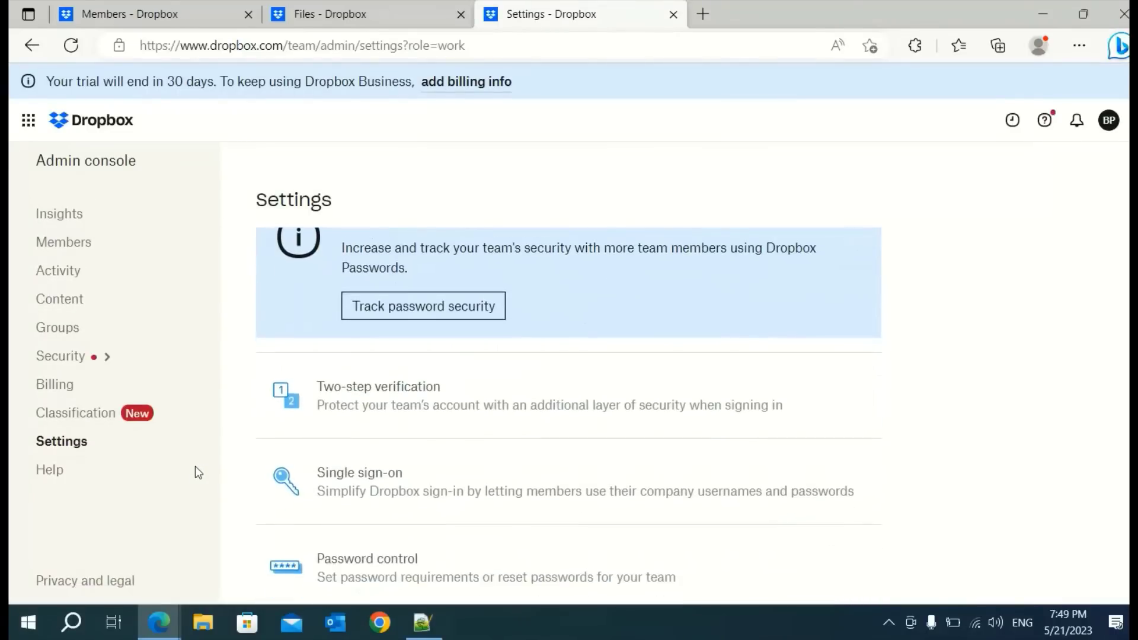
scroll(198, 471, up, 3)
scroll(236, 475, down, 4)
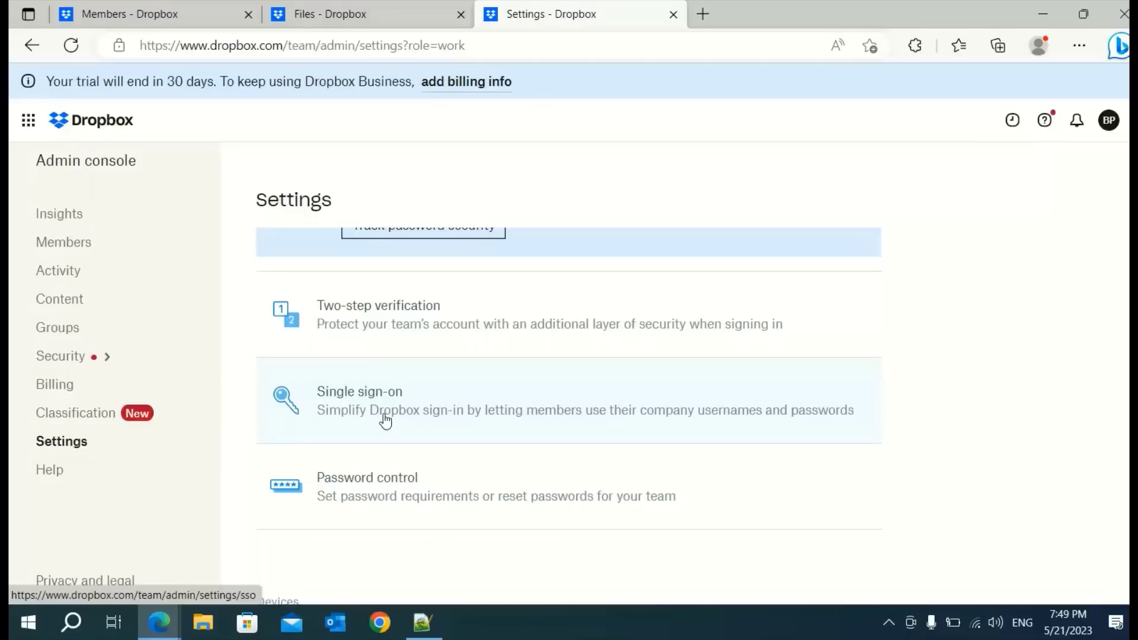
Open Single sign-on settings and review the Azure sign-in URLs and certificate
click(350, 415)
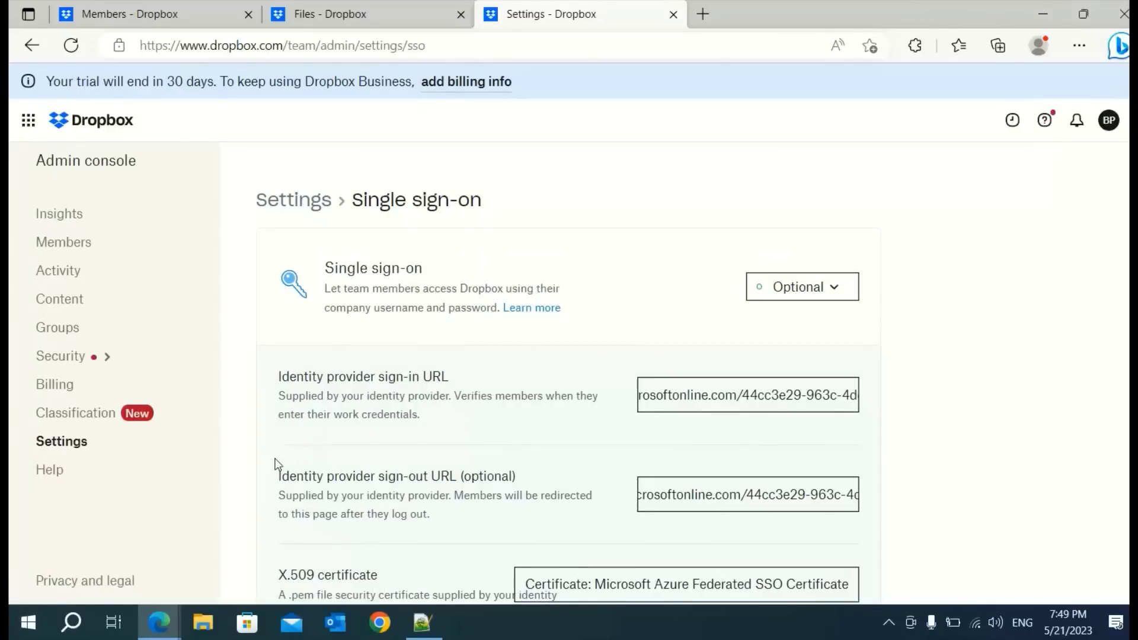
scroll(276, 465, down, 4)
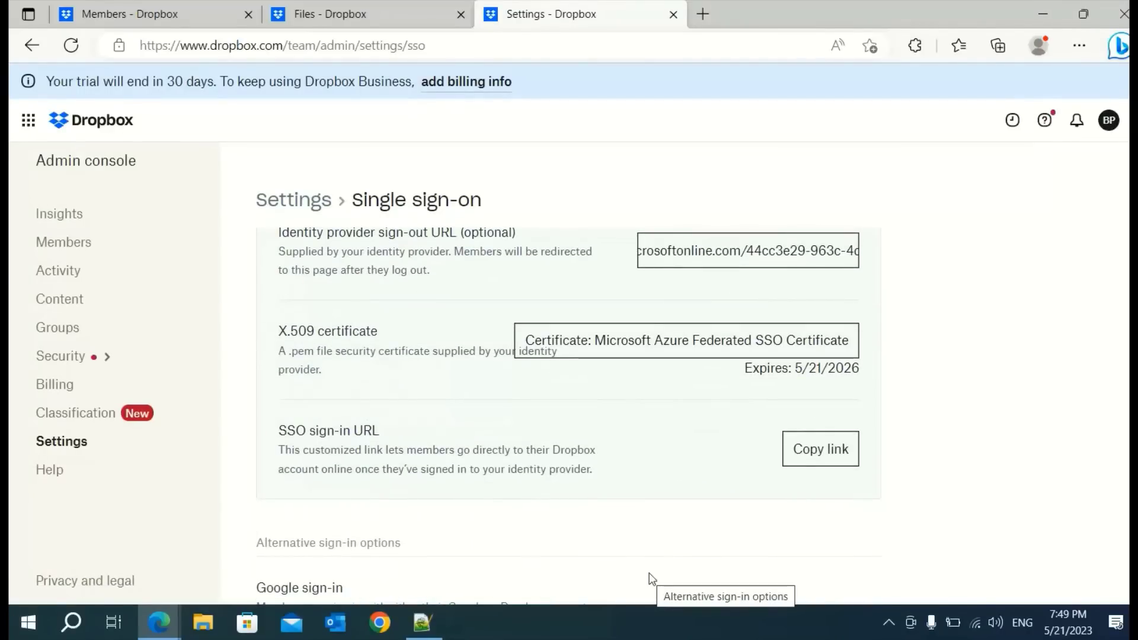
scroll(658, 537, down, 1)
scroll(539, 516, up, 3)
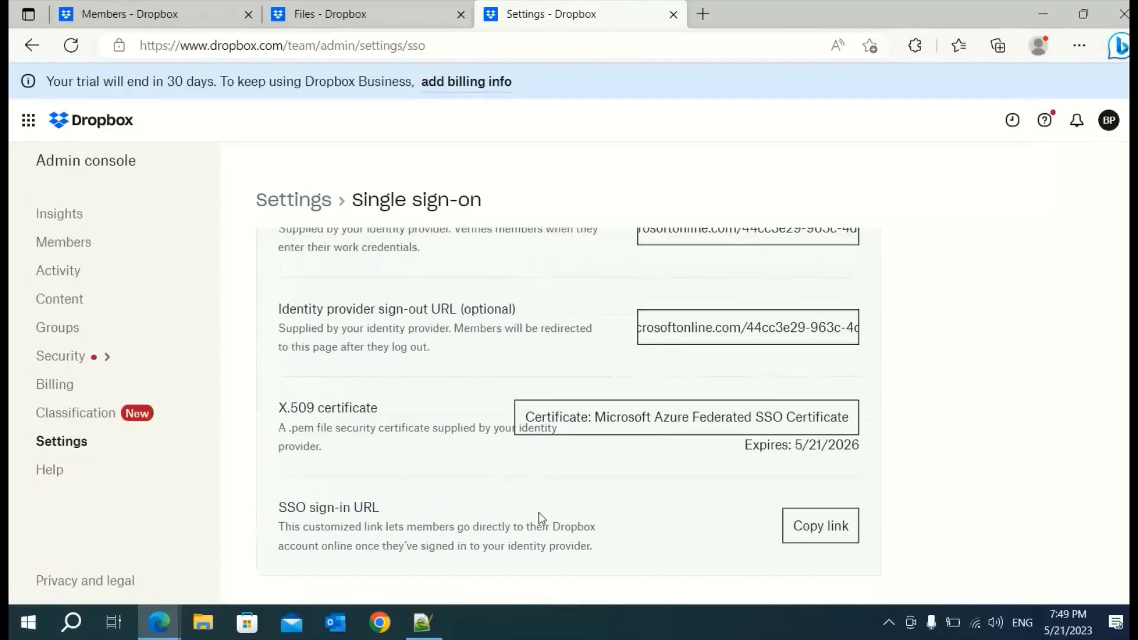
scroll(426, 354, up, 3)
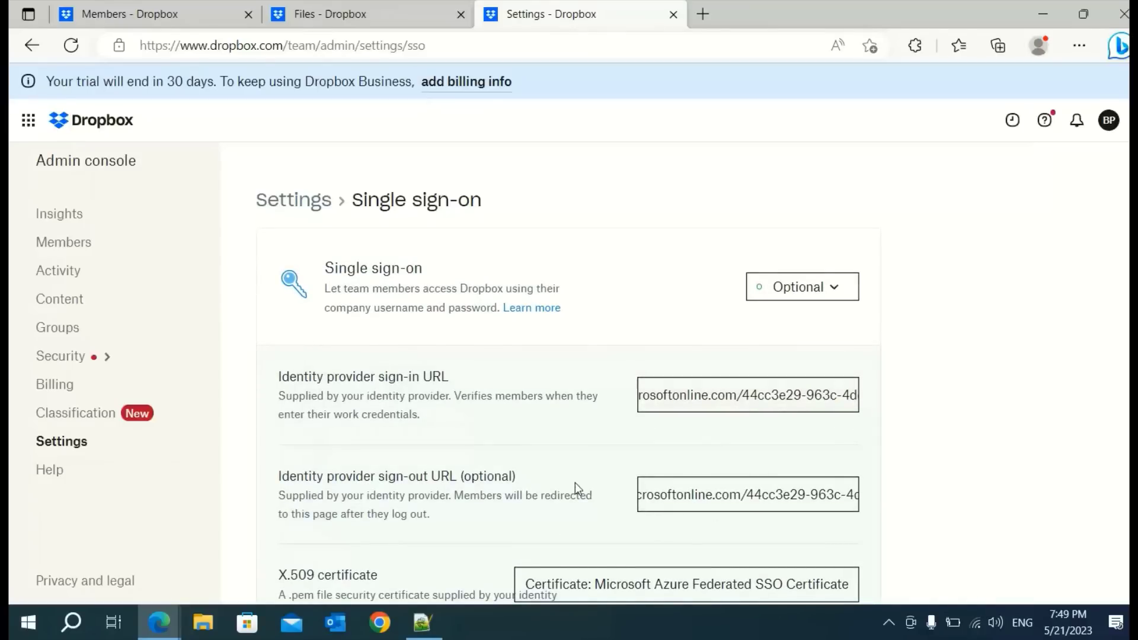
scroll(533, 474, down, 3)
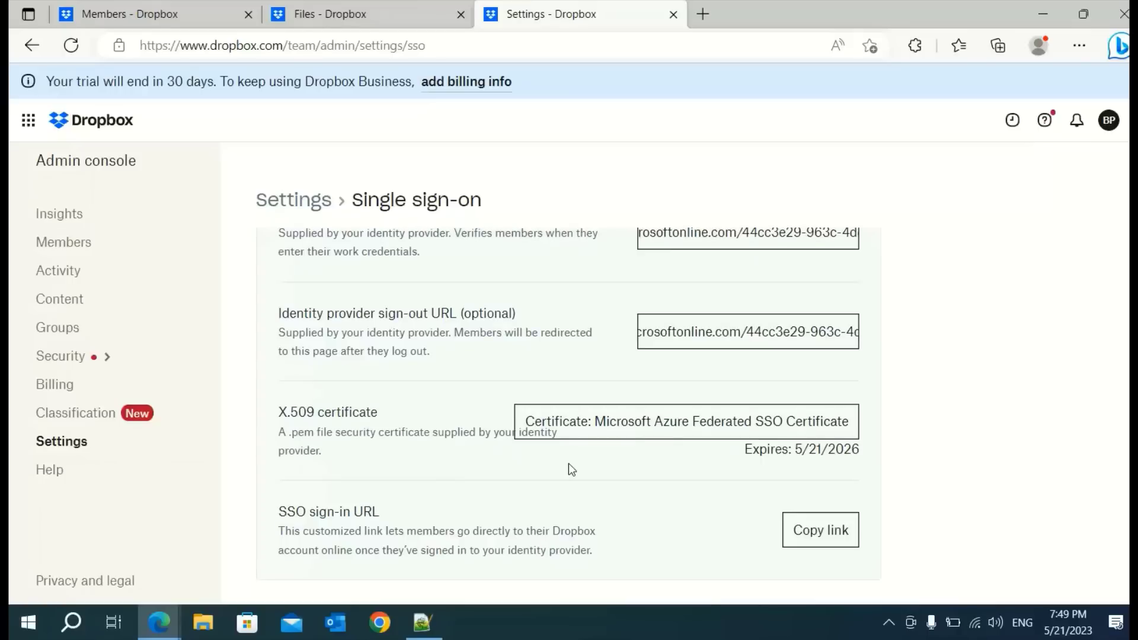
scroll(465, 444, up, 3)
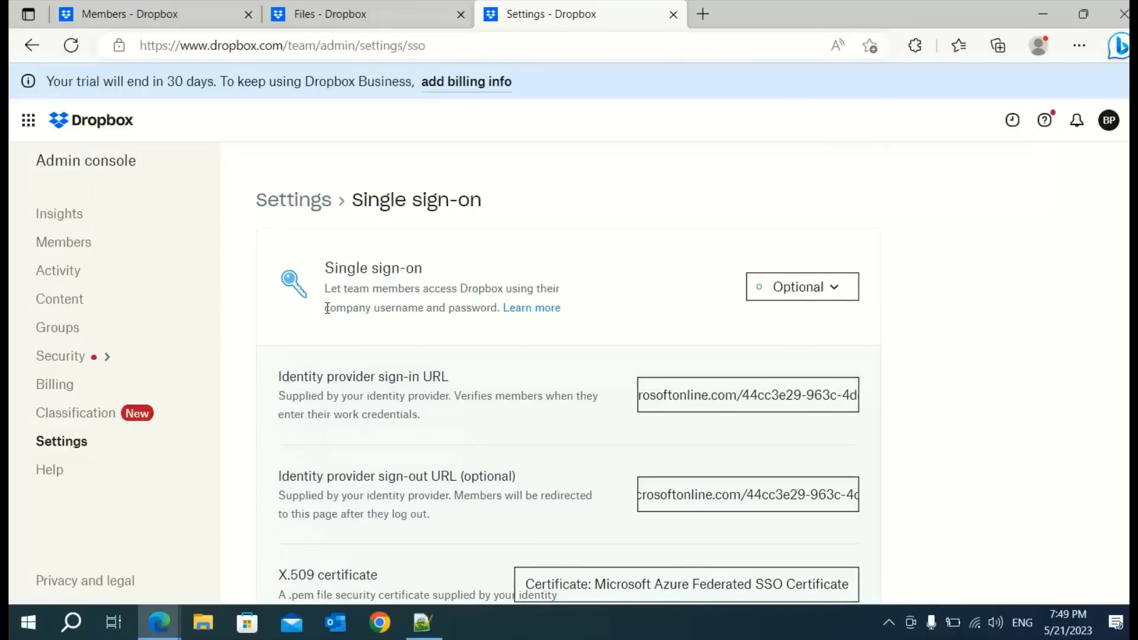
Review the single sign-on enforcement choices, try Required, then revert to Optional
click(847, 294)
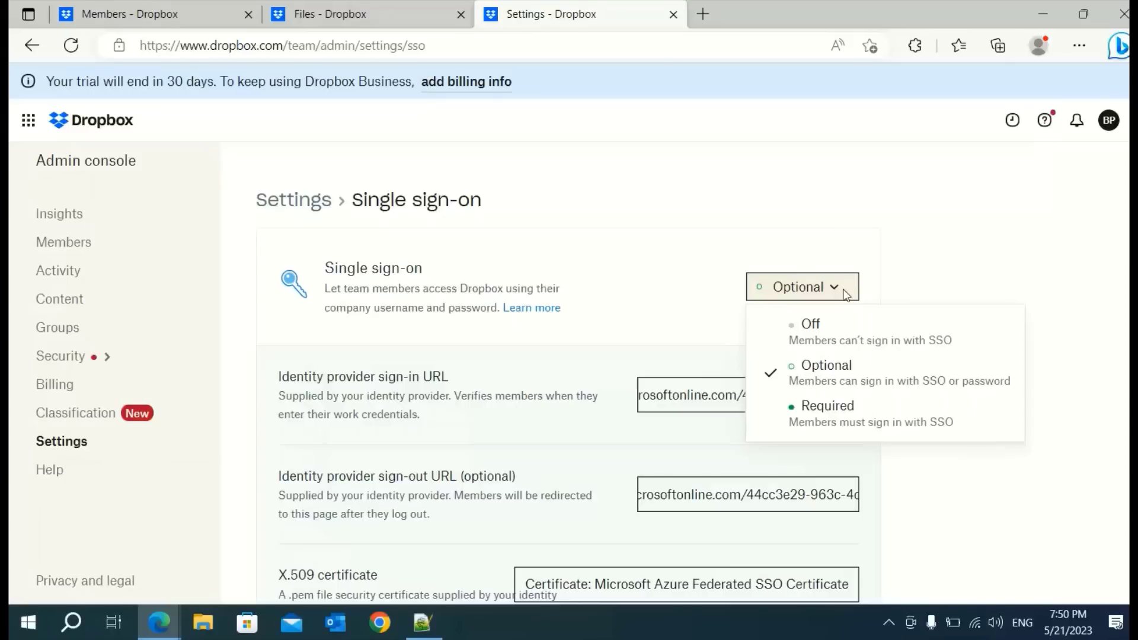
click(250, 338)
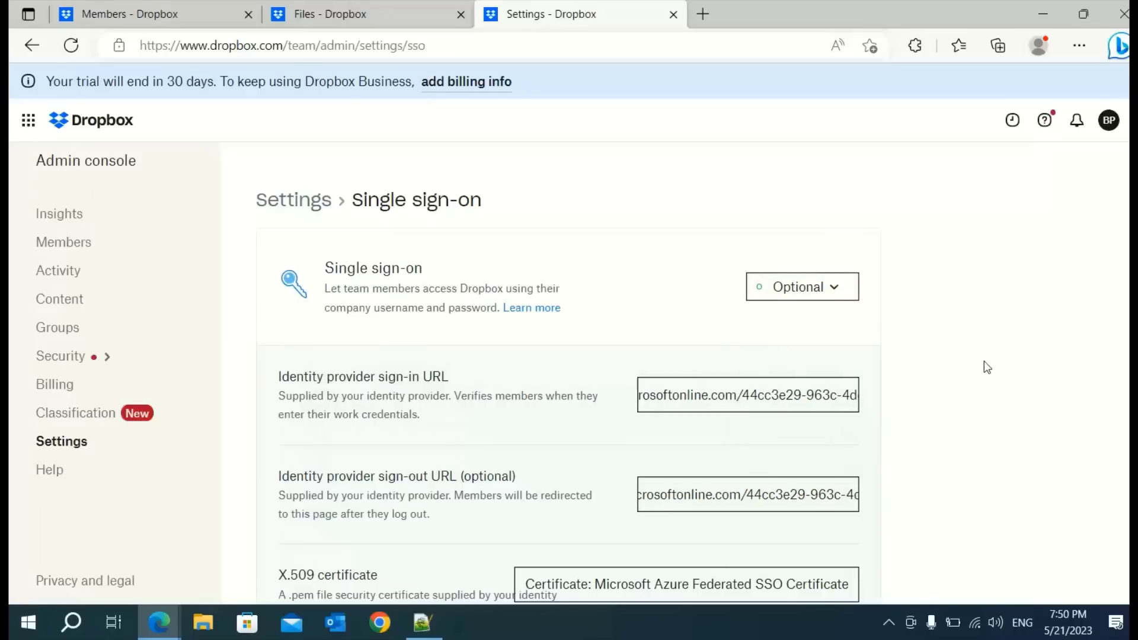
scroll(1051, 393, down, 5)
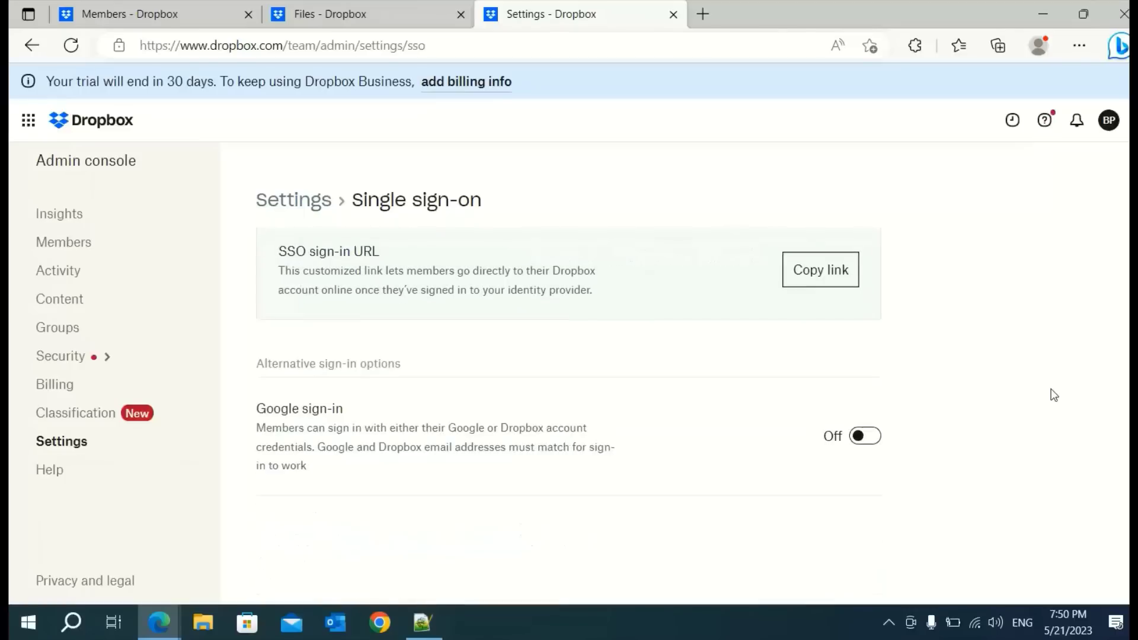
scroll(866, 539, up, 5)
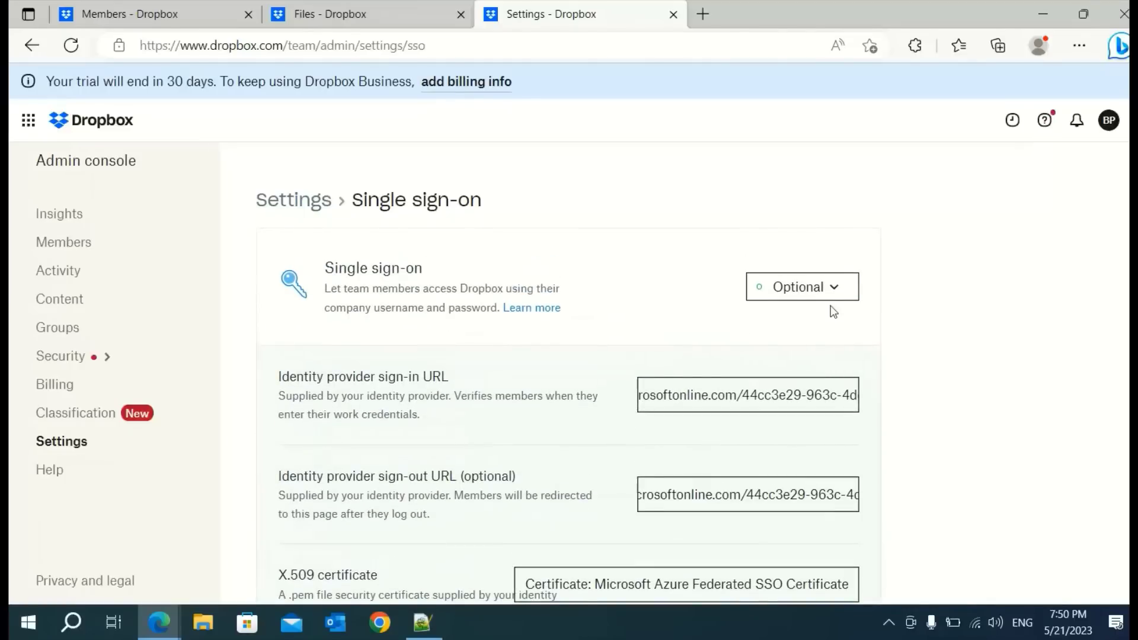
click(829, 304)
click(803, 407)
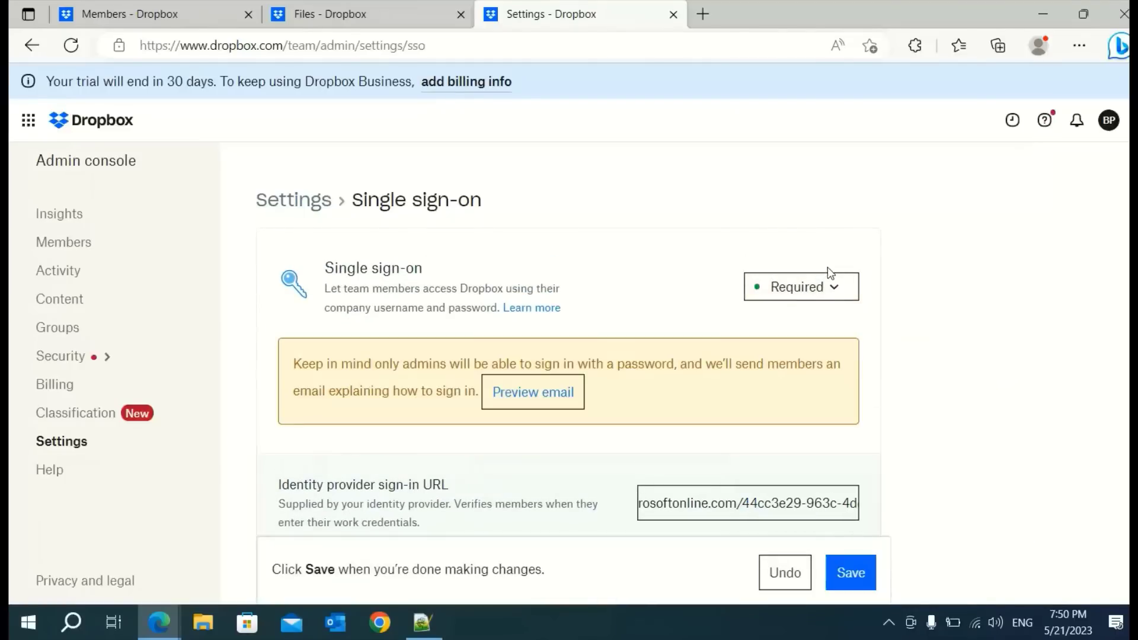
click(830, 292)
click(788, 363)
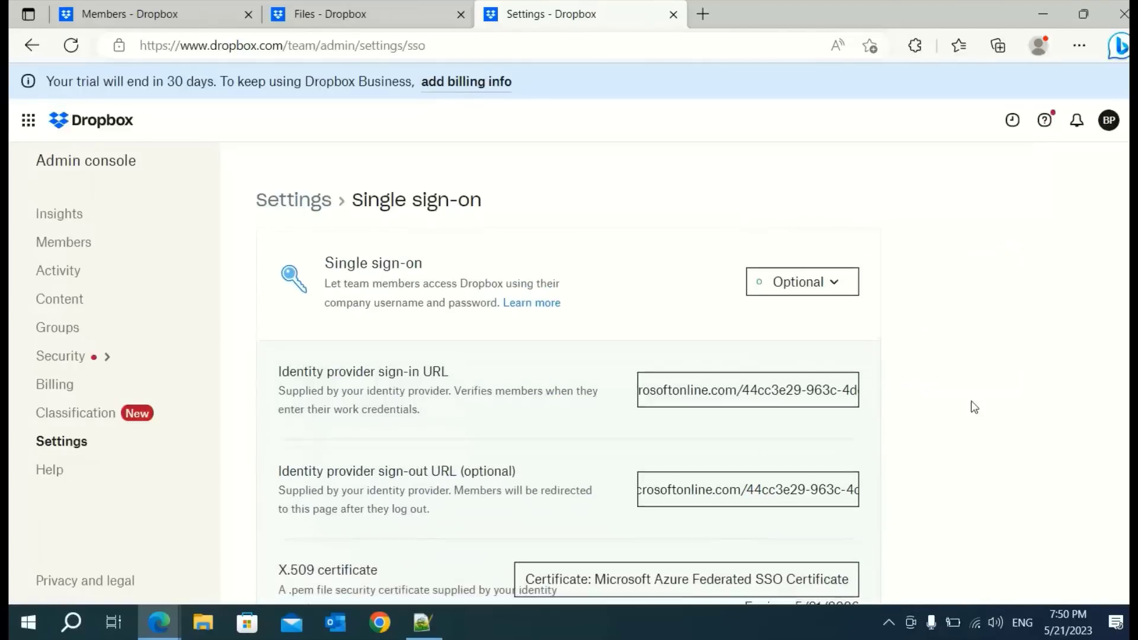
scroll(972, 407, down, 5)
scroll(794, 482, up, 5)
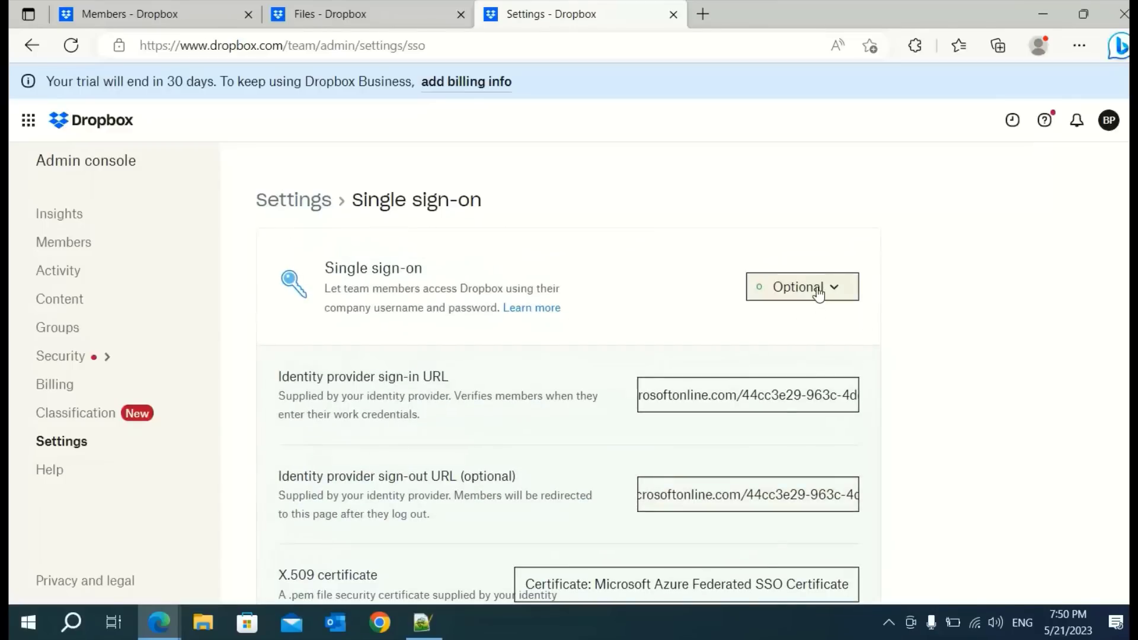
Switch single sign-on to Required once more, then settle it back on Optional
click(808, 287)
click(805, 406)
scroll(940, 432, down, 5)
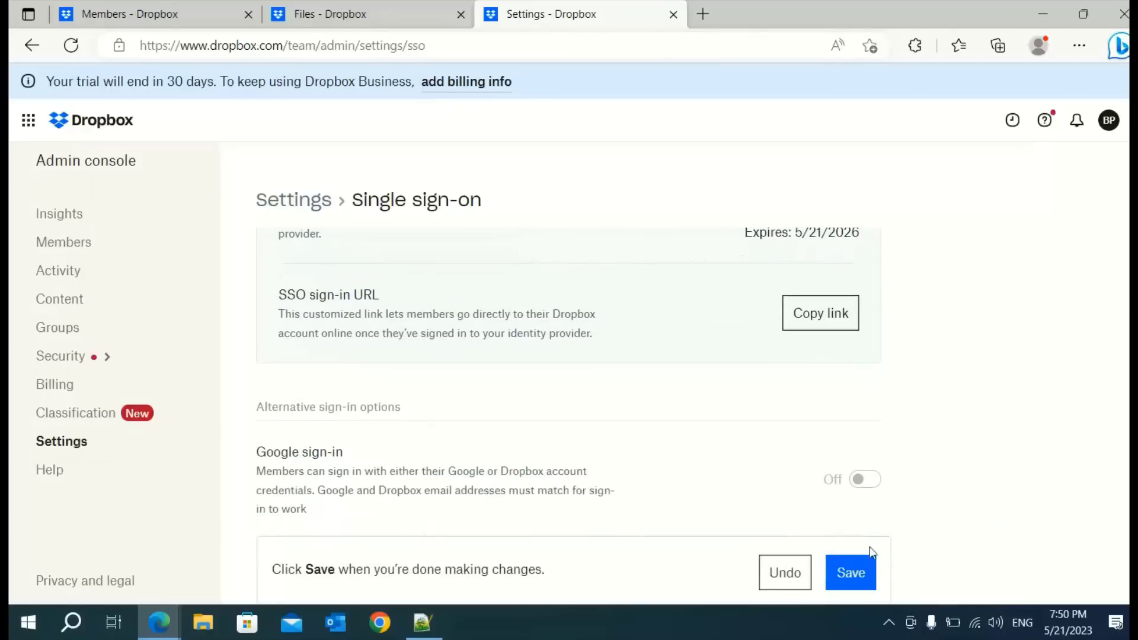
scroll(935, 413, up, 5)
click(803, 287)
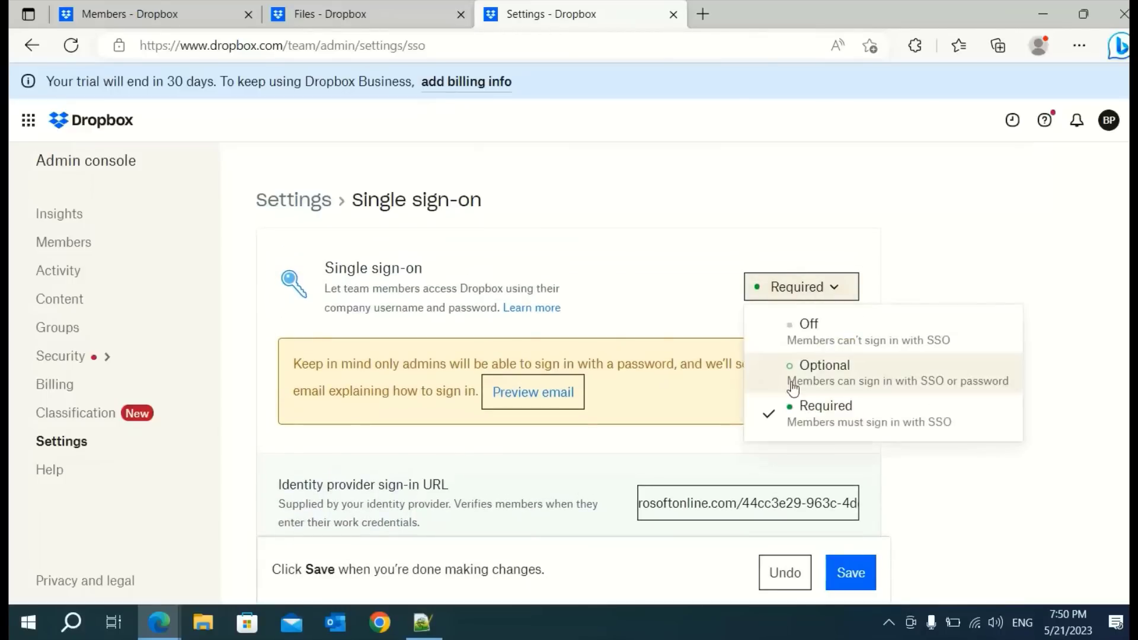
click(805, 369)
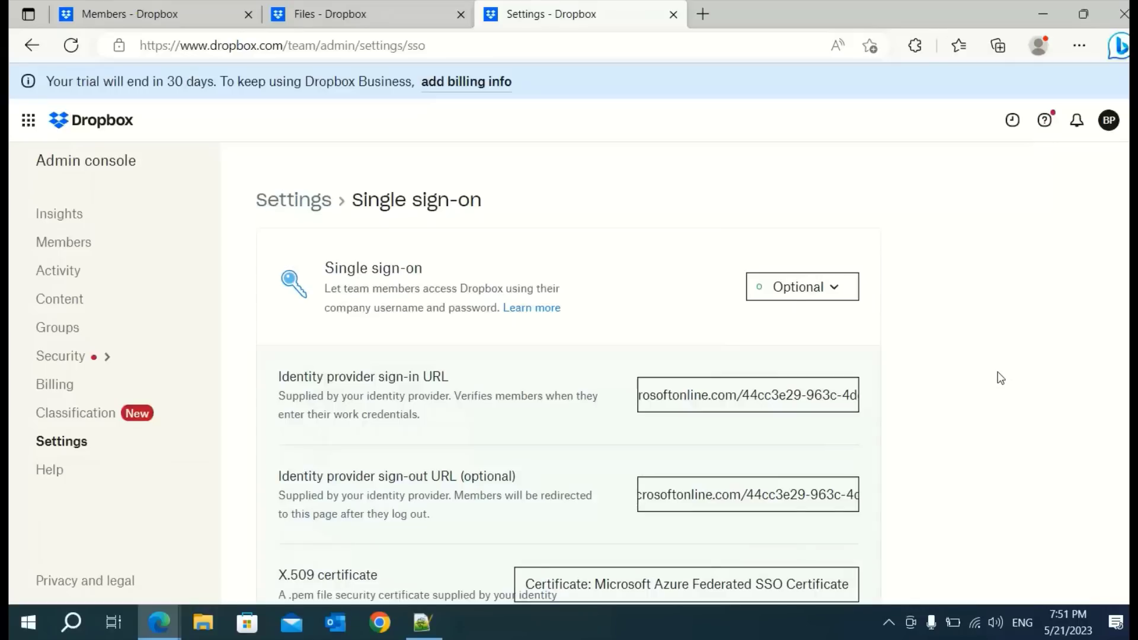
scroll(974, 391, down, 5)
scroll(733, 474, up, 5)
Open the Members list, close the duplicate tab, and inspect the member e-mail addresses
click(56, 252)
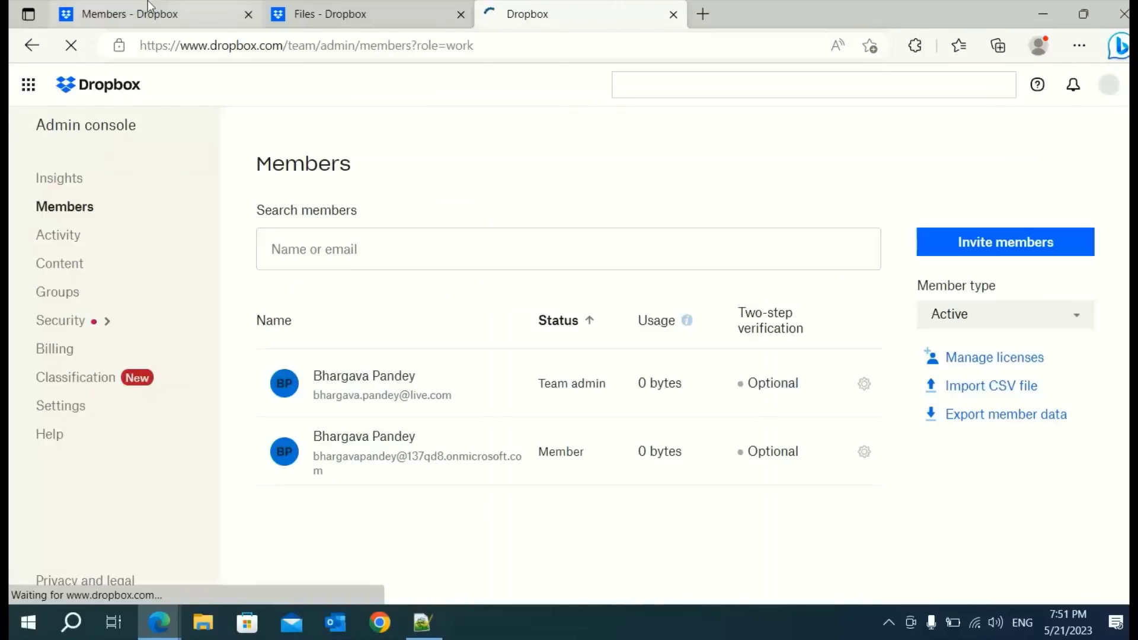
click(248, 14)
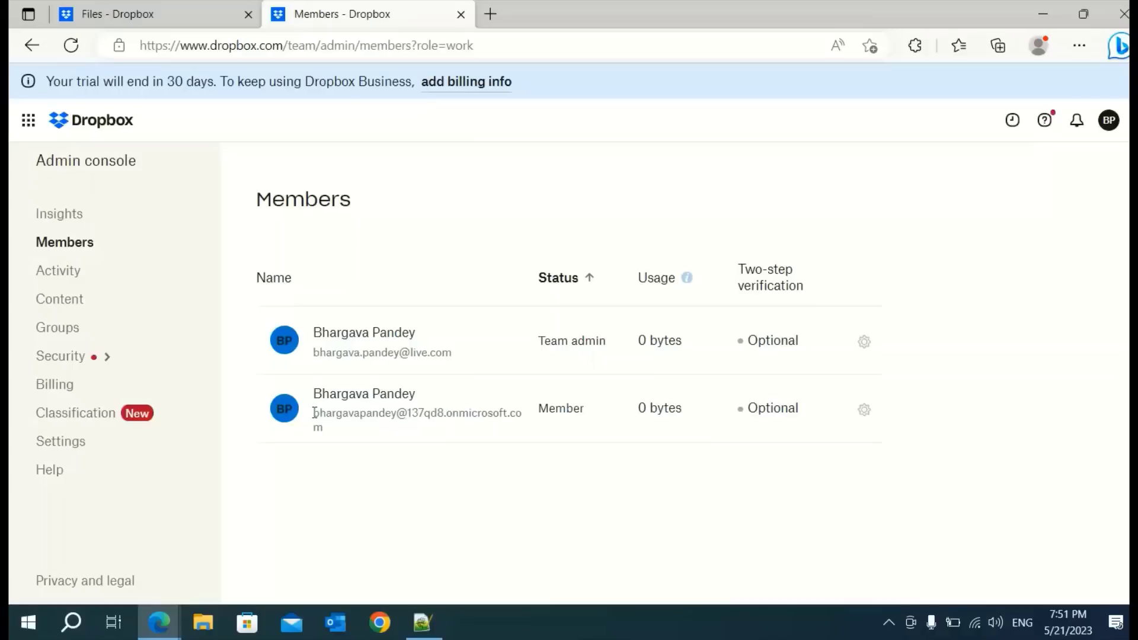
drag(314, 412, 322, 429)
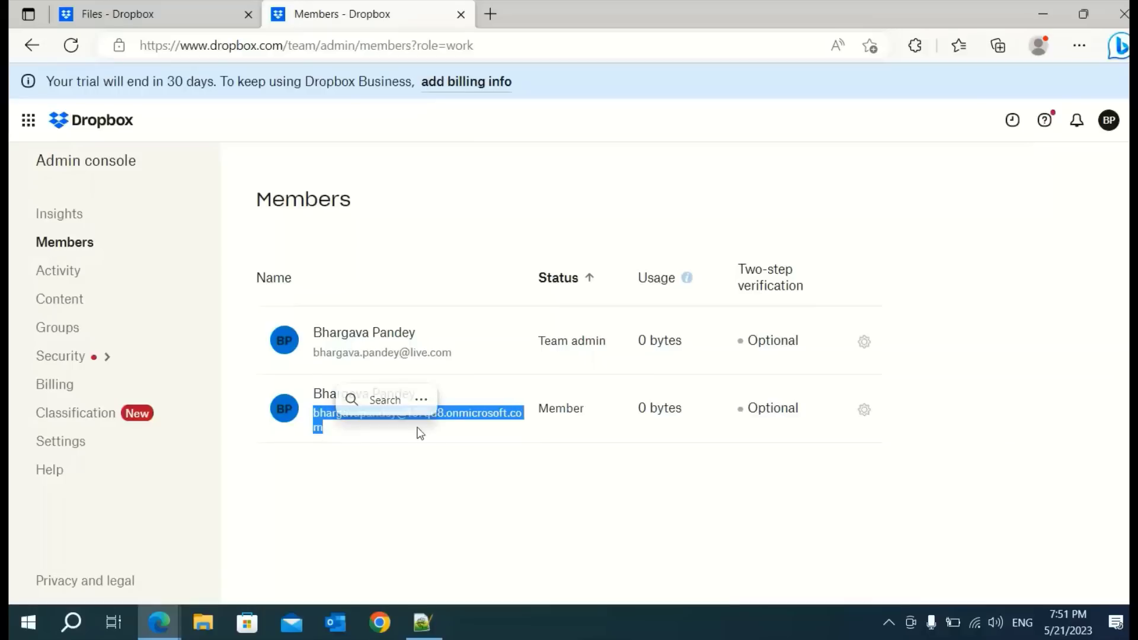
click(461, 505)
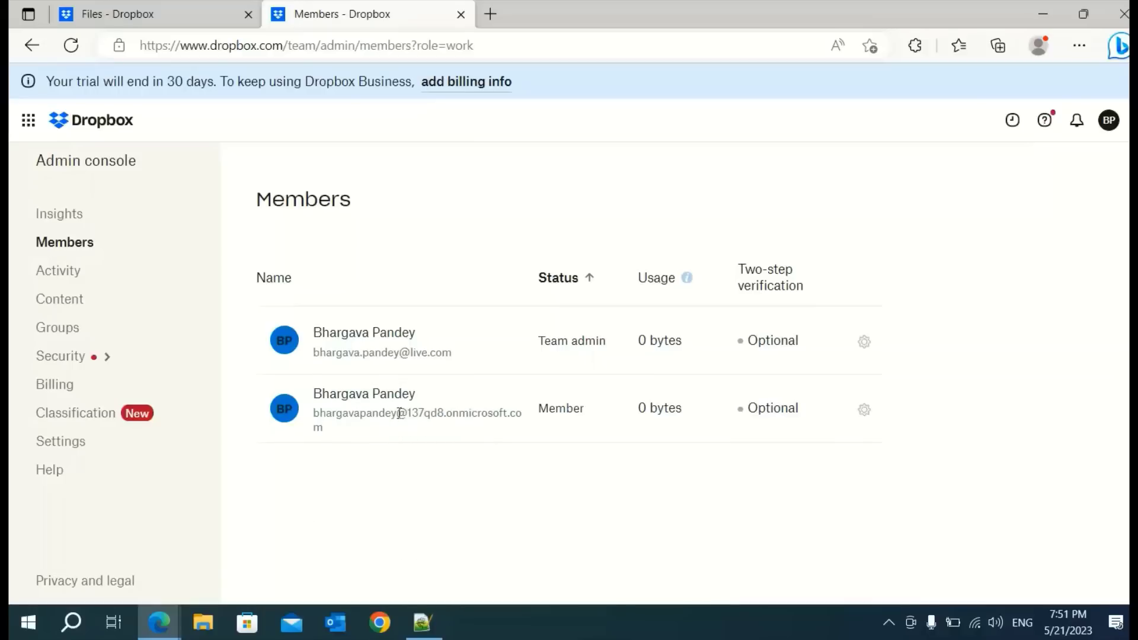
drag(405, 412, 411, 431)
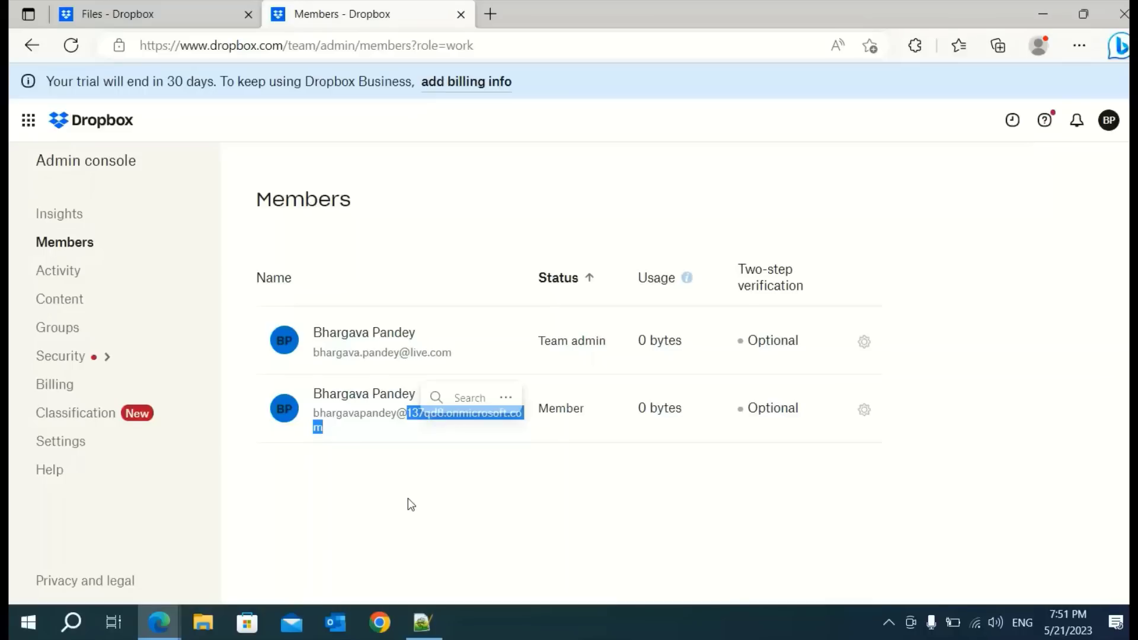
click(408, 499)
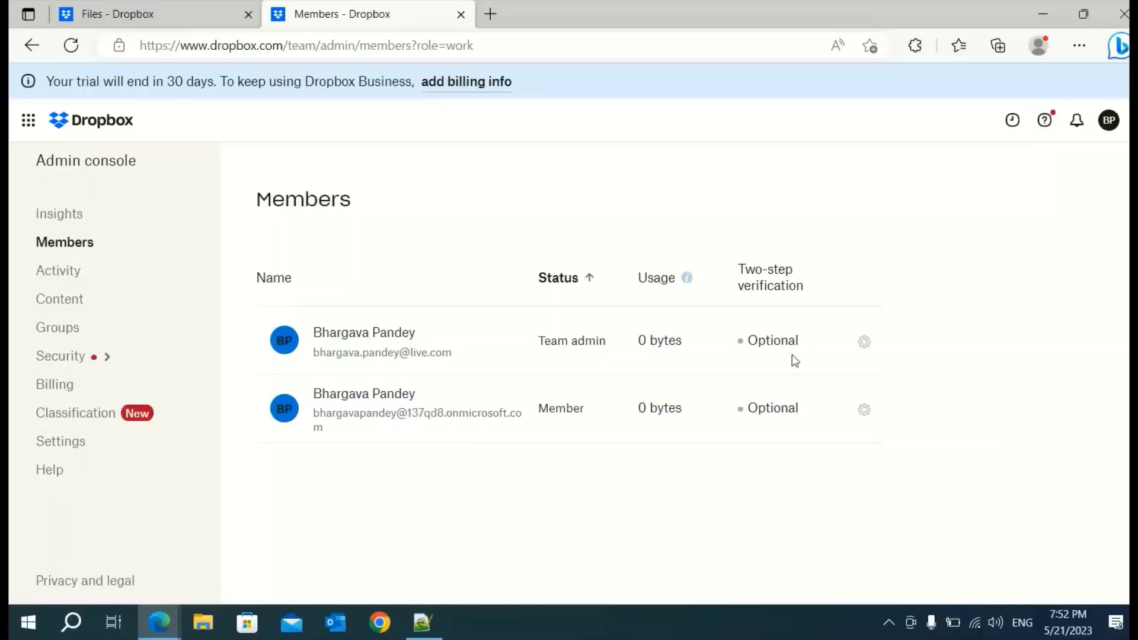
Cancel the Invite members dialog, then bring the Outlook inbox window over Dropbox
click(967, 276)
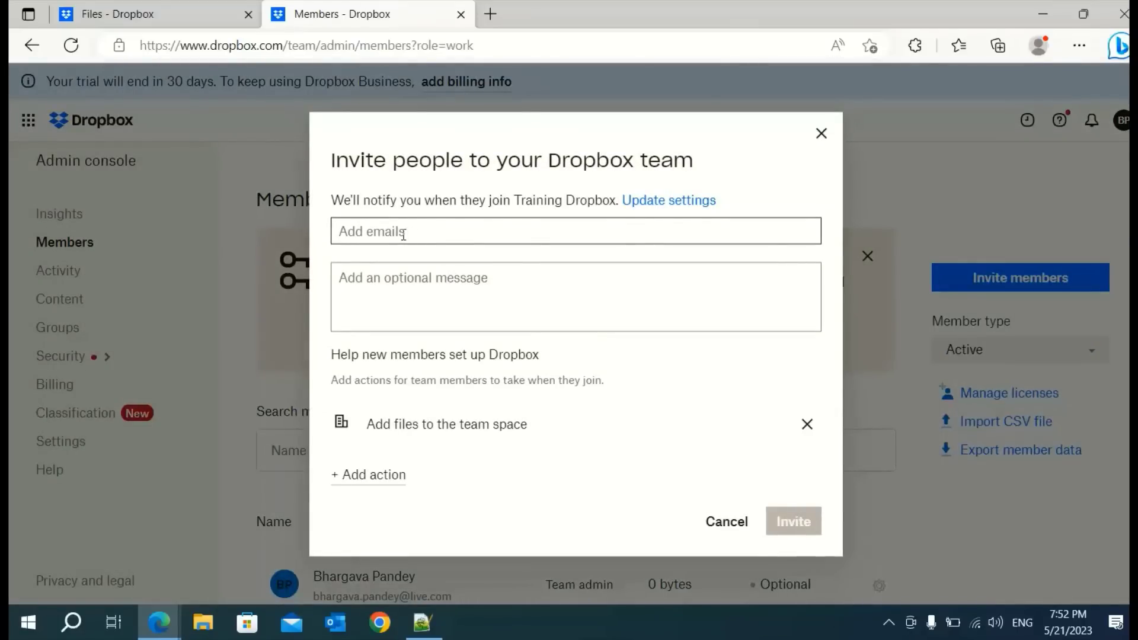
click(822, 134)
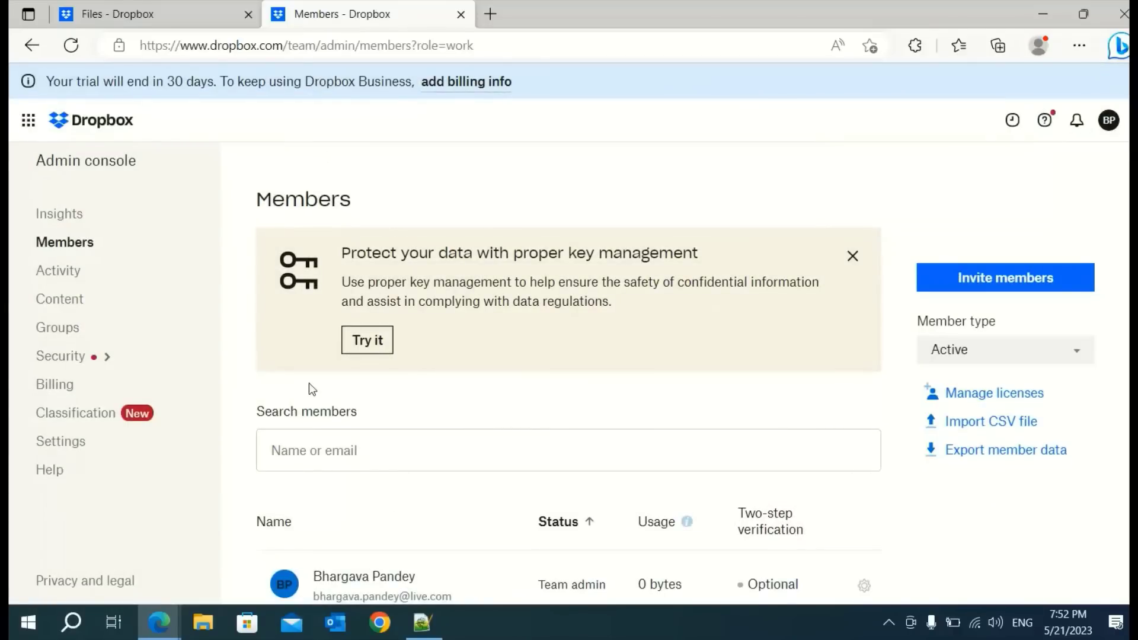
click(160, 633)
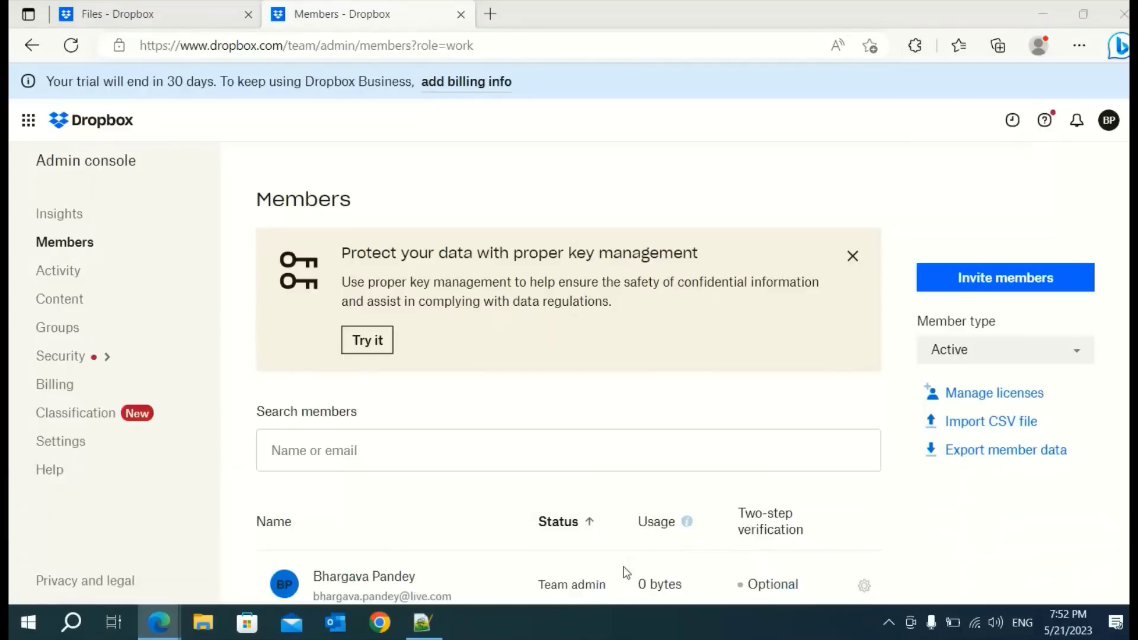
drag(394, 145, 338, 93)
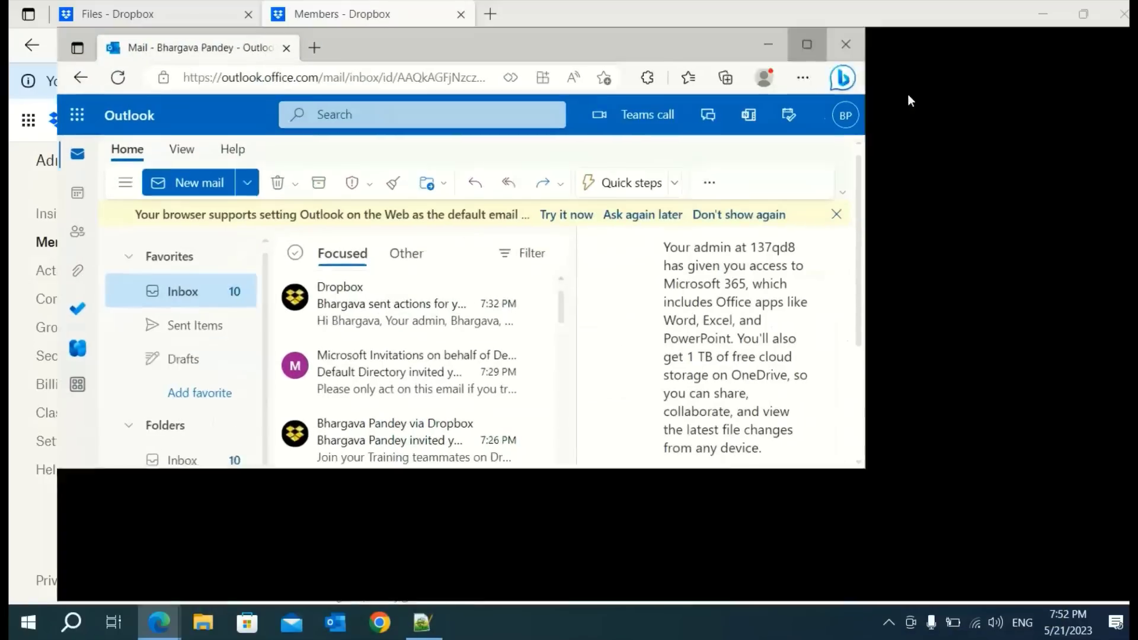
In maximized Outlook, follow Join your team from the Dropbox Business invite, then close that tab
click(911, 95)
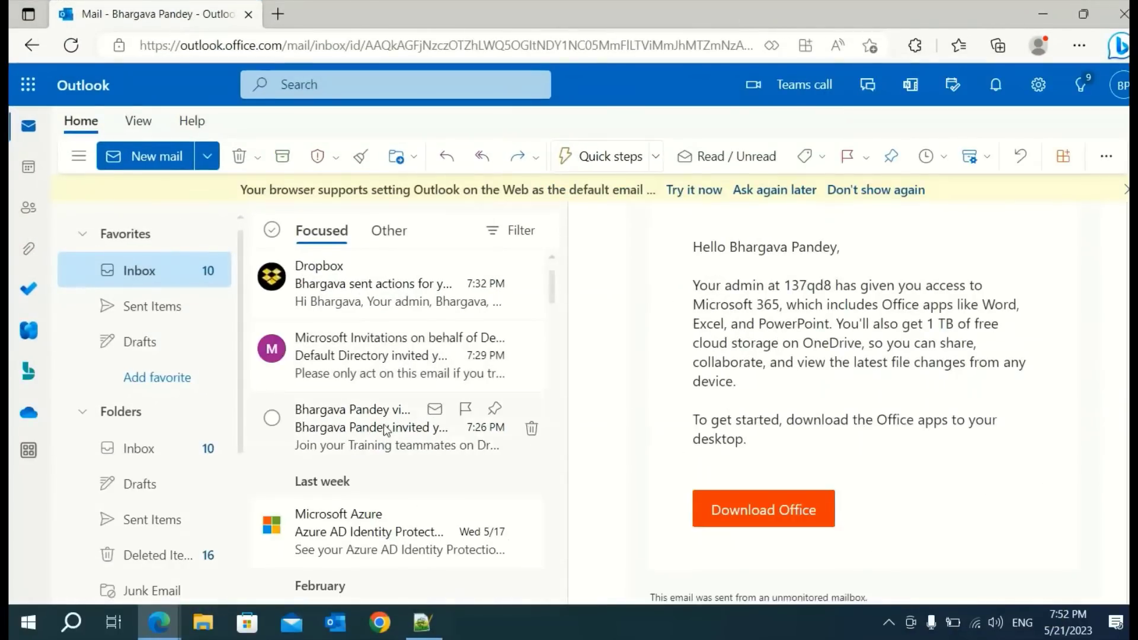
click(354, 433)
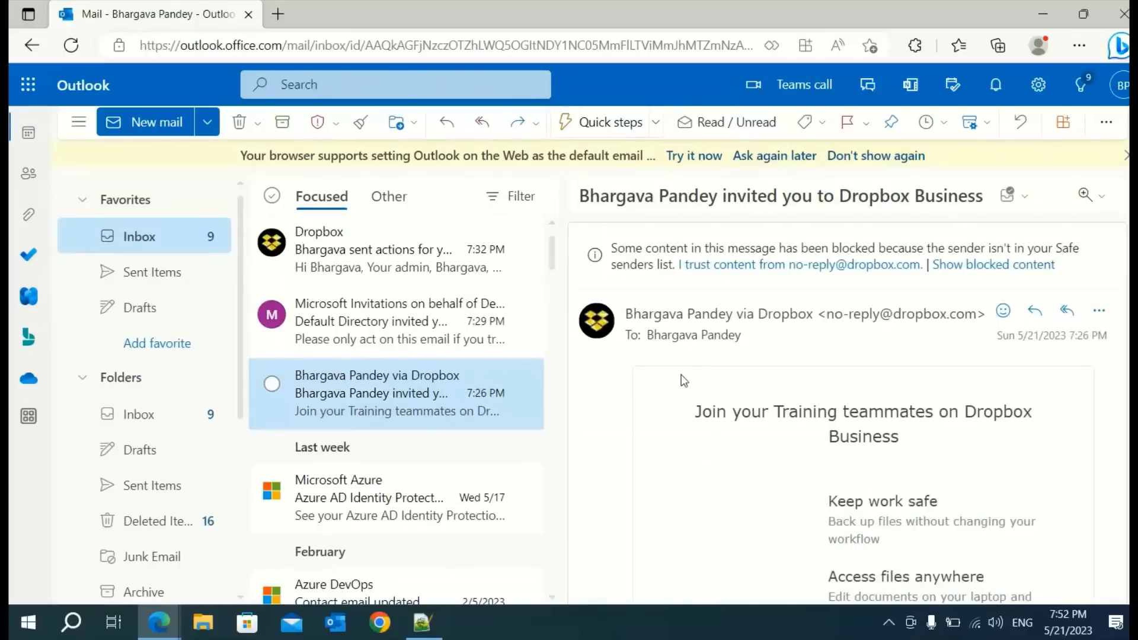
scroll(649, 435, down, 3)
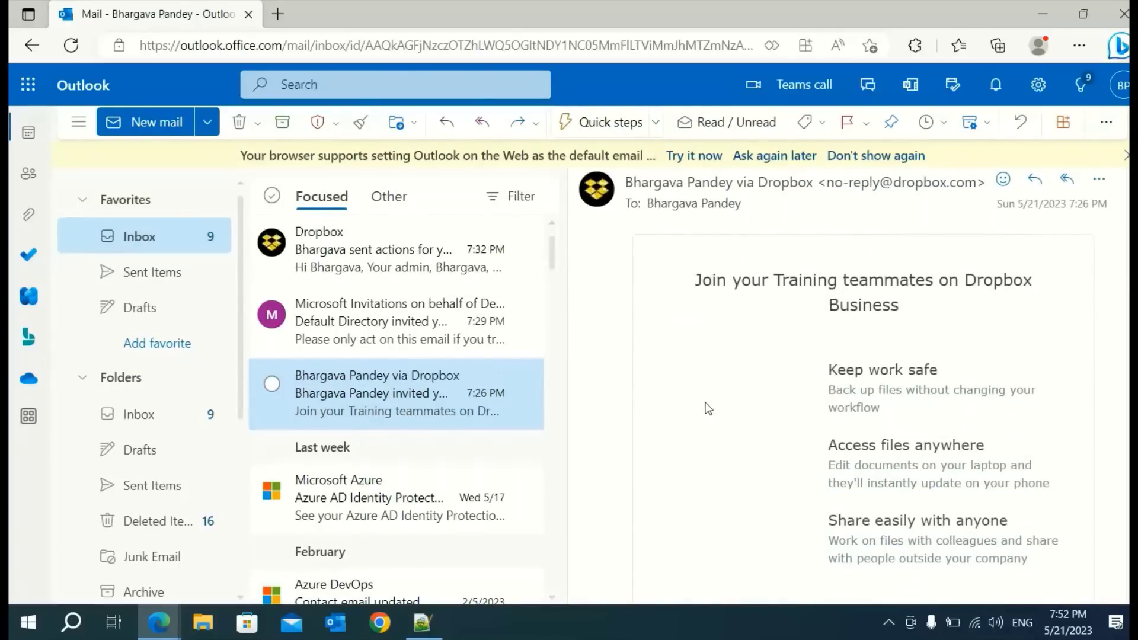
scroll(750, 399, down, 3)
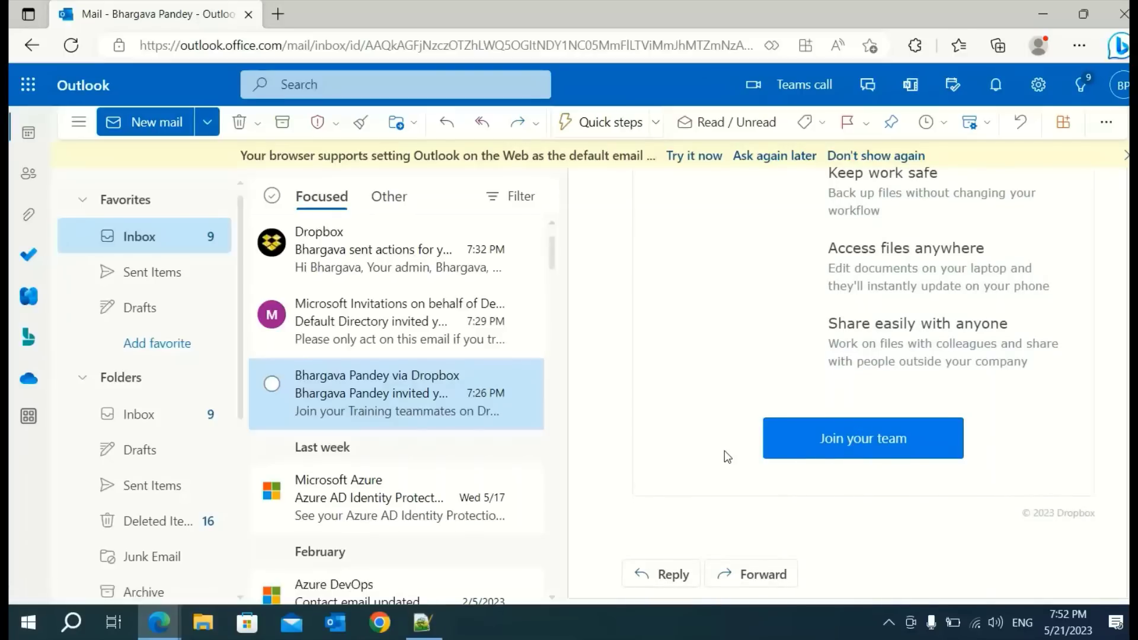
click(867, 446)
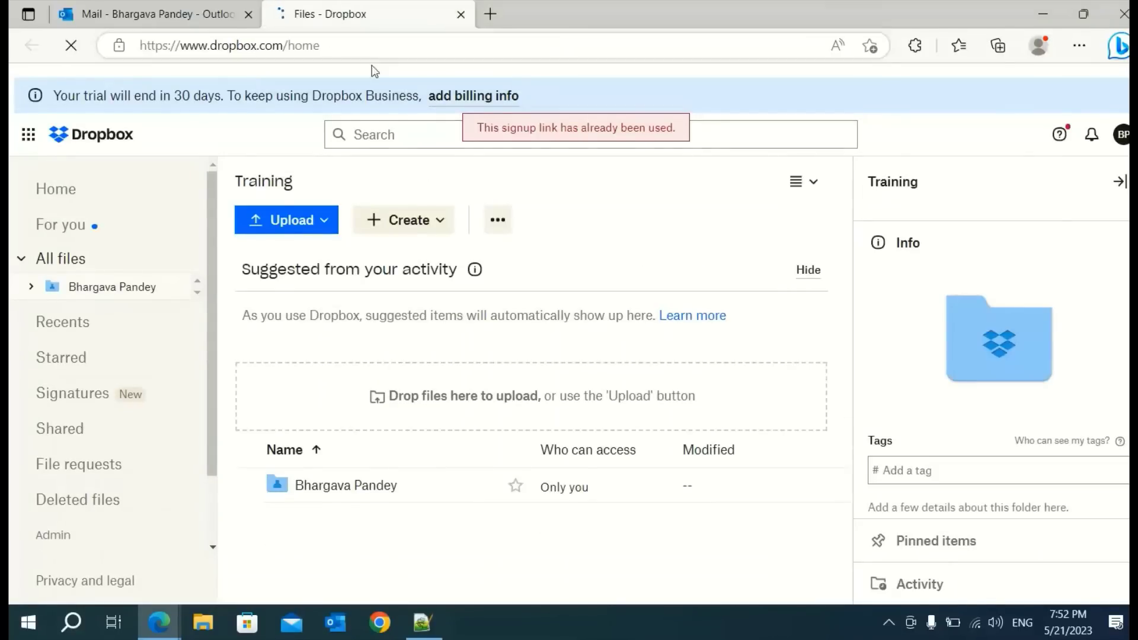
click(460, 15)
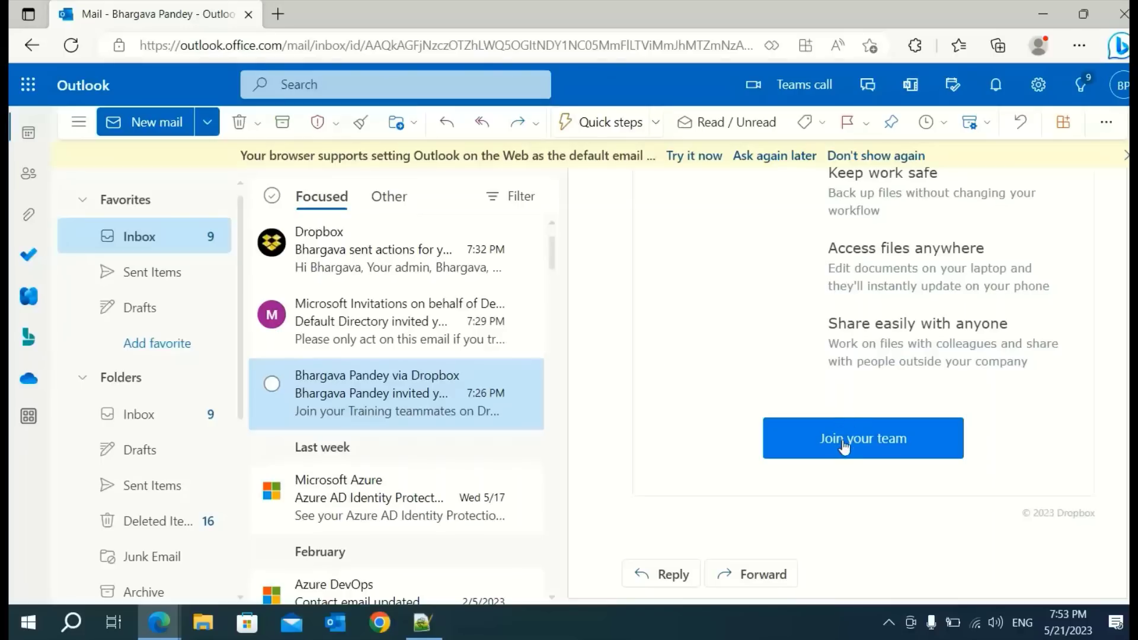
scroll(708, 365, up, 3)
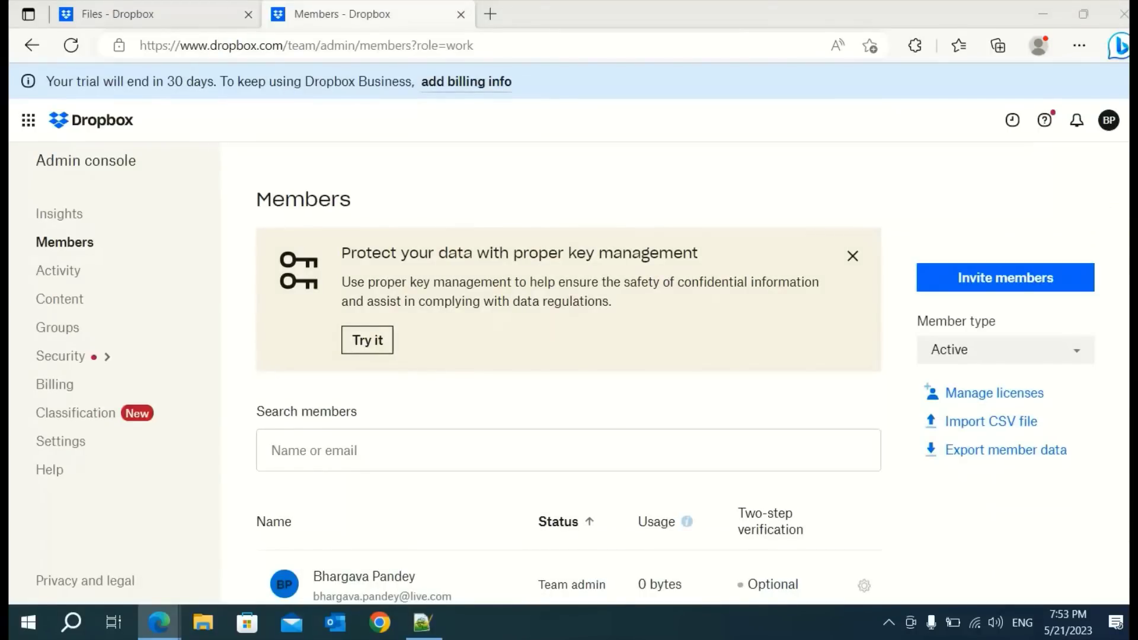
Scroll through both team members, then bring the Microsoft Azure Home window over Dropbox
scroll(379, 504, down, 3)
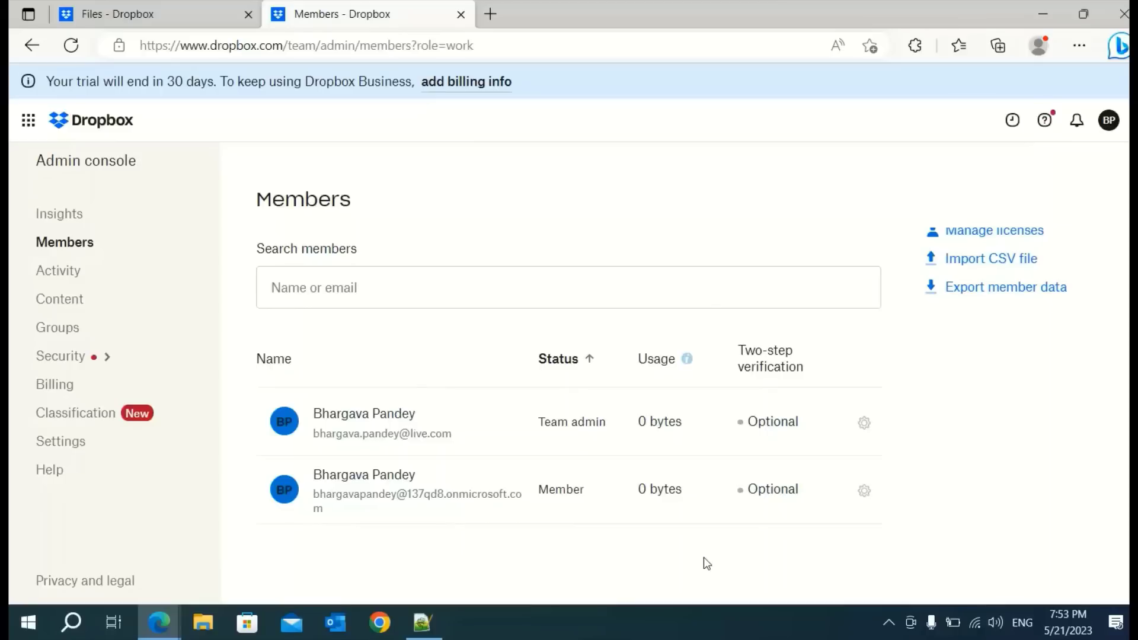
click(172, 627)
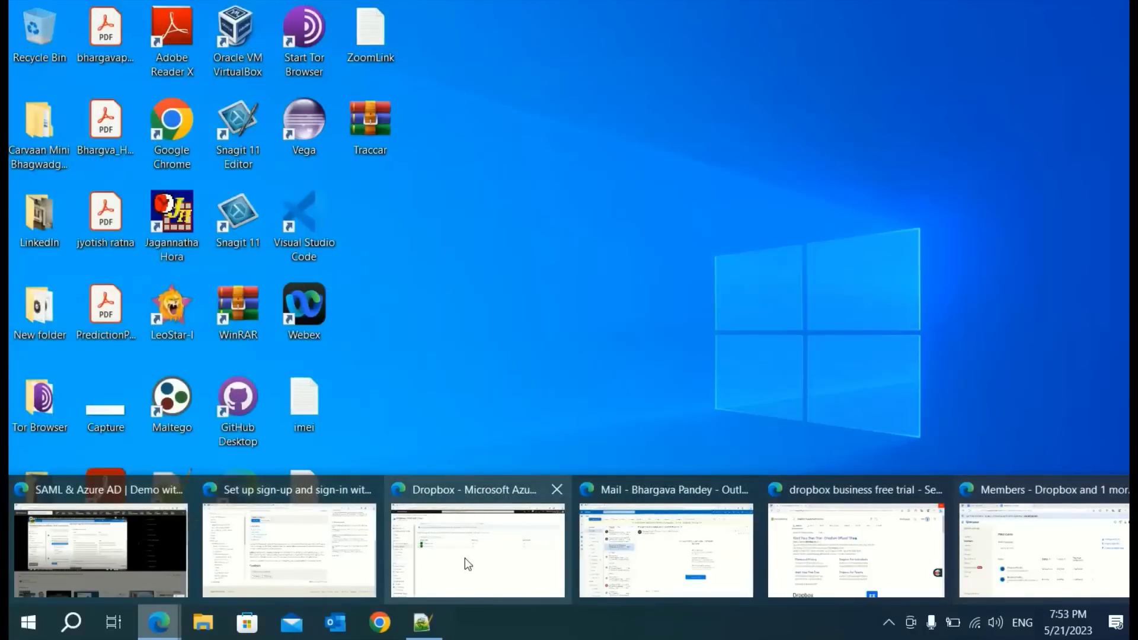
click(465, 558)
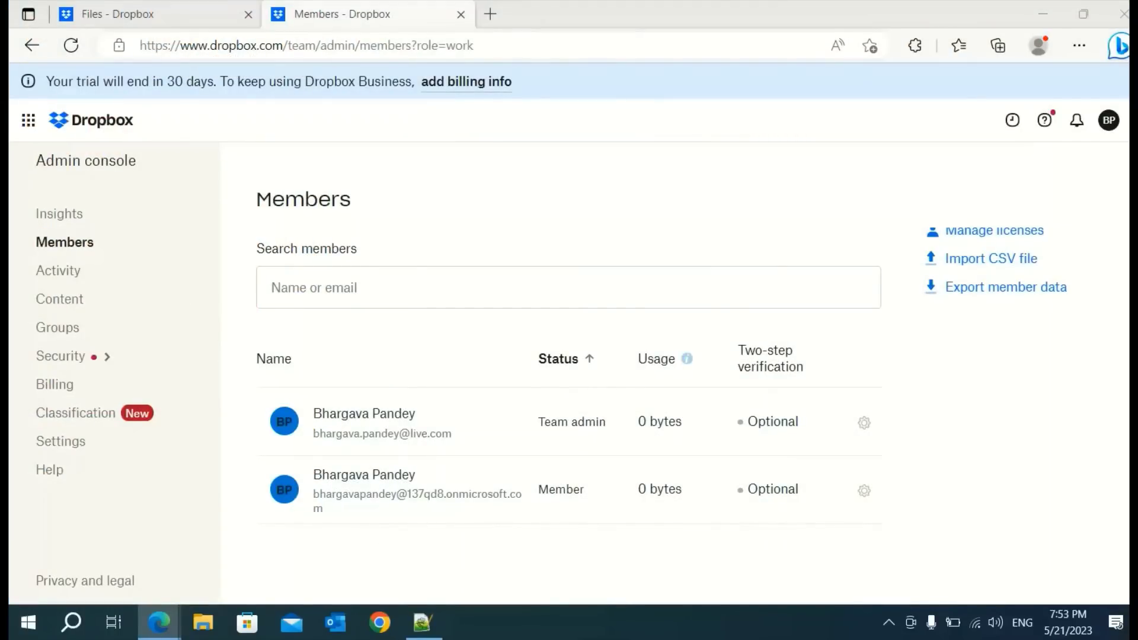
drag(10, 220, 313, 137)
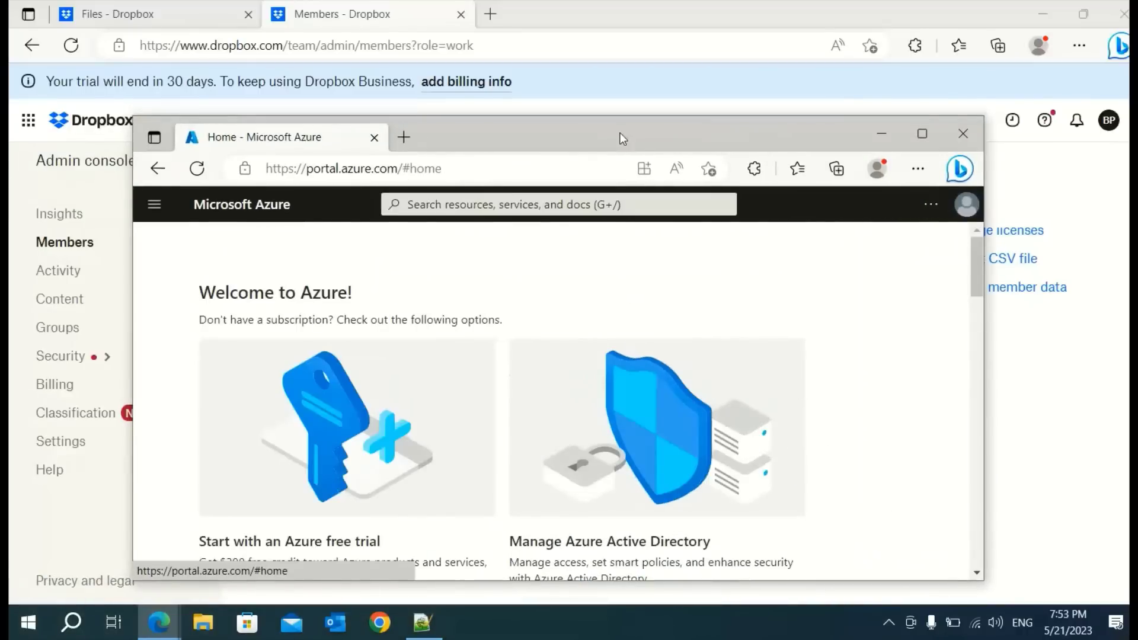
Maximize Azure and open Enterprise applications, listing all 10 apps including Dropbox
click(923, 133)
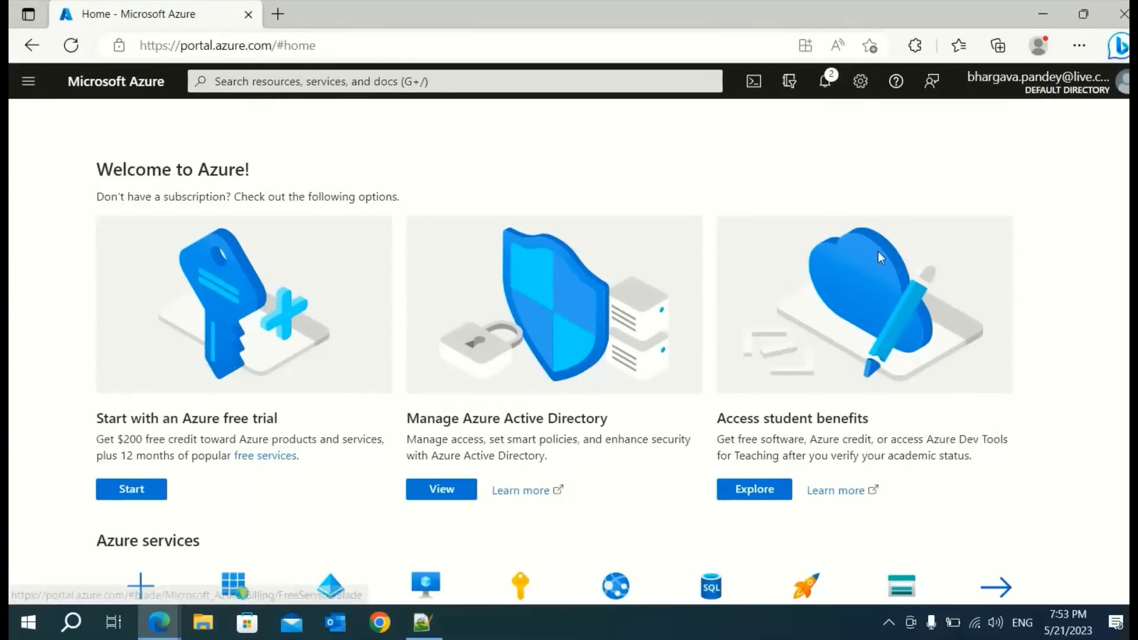
mouse_move(1066, 97)
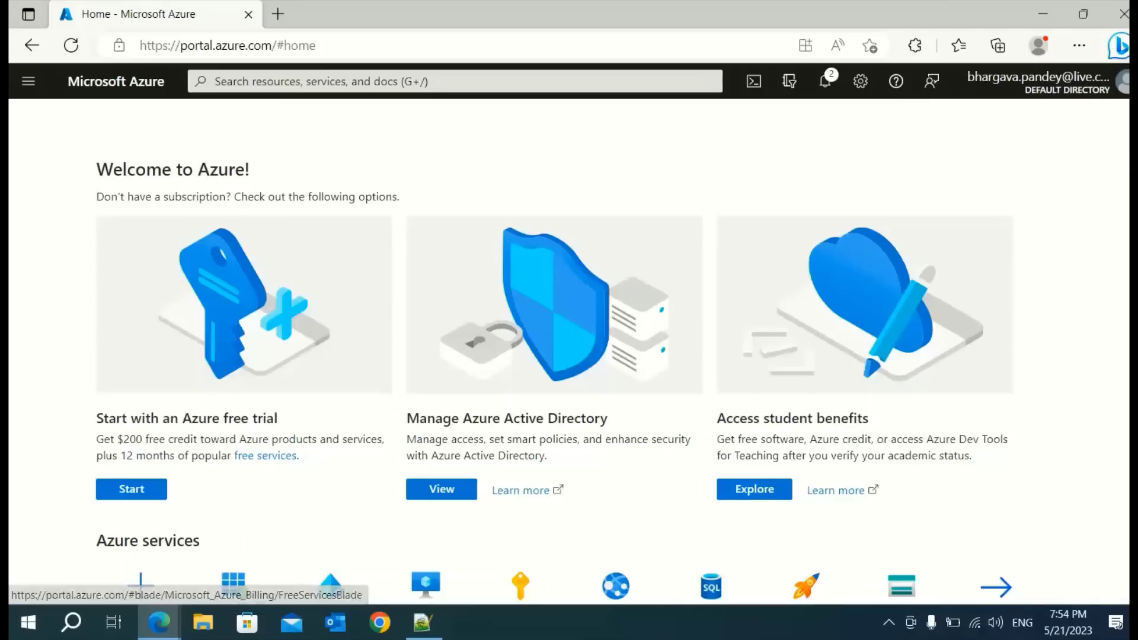
scroll(94, 368, down, 3)
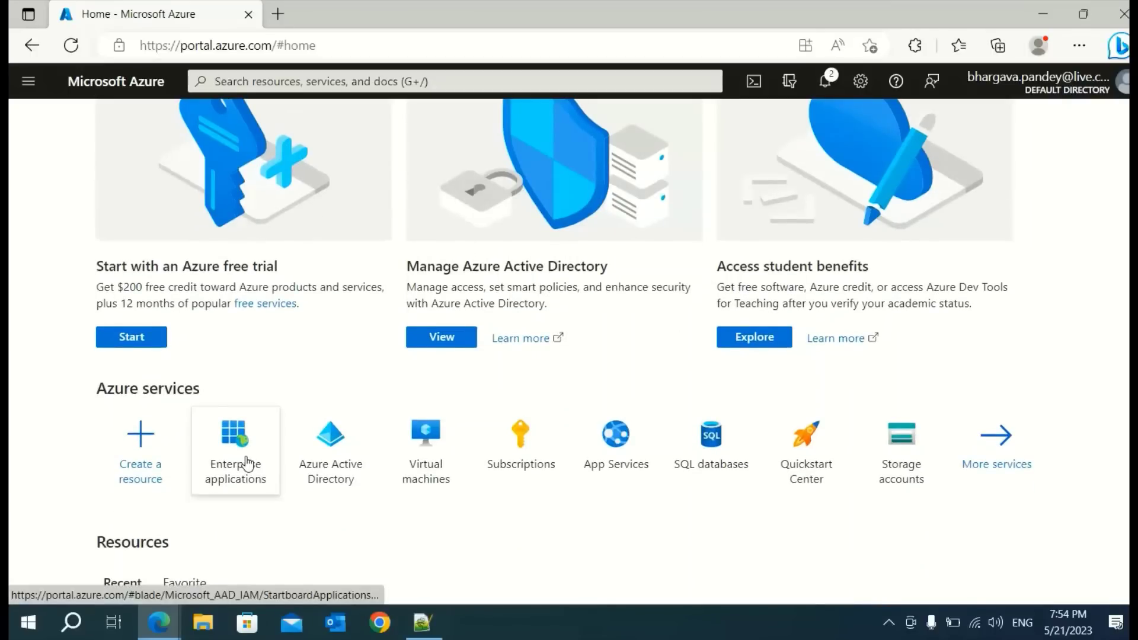
mouse_move(247, 464)
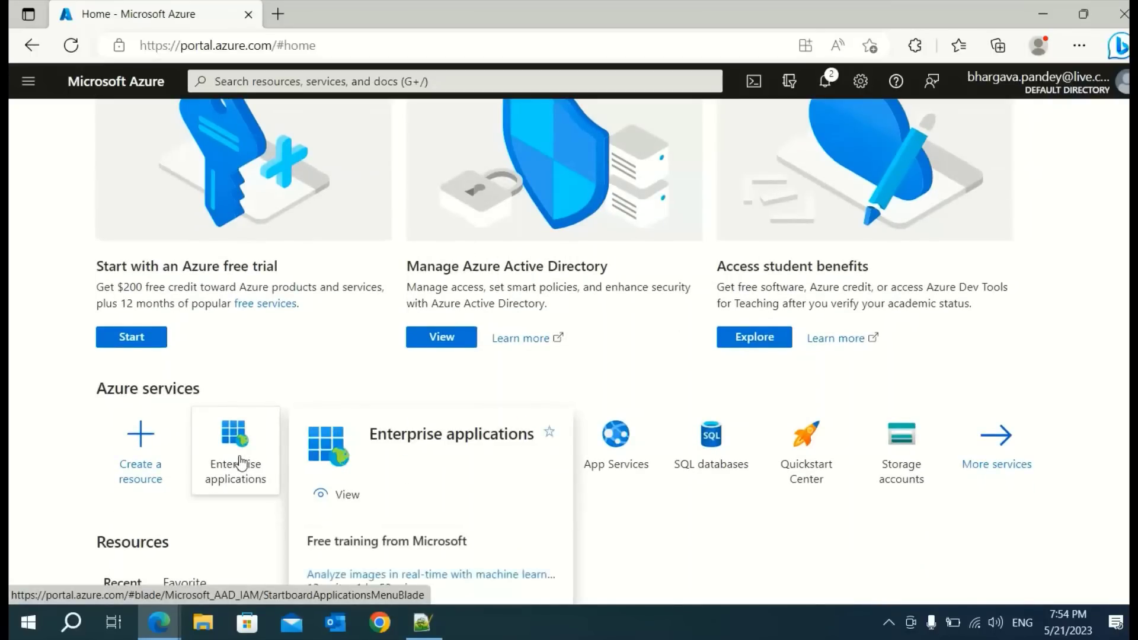
scroll(174, 384, down, 3)
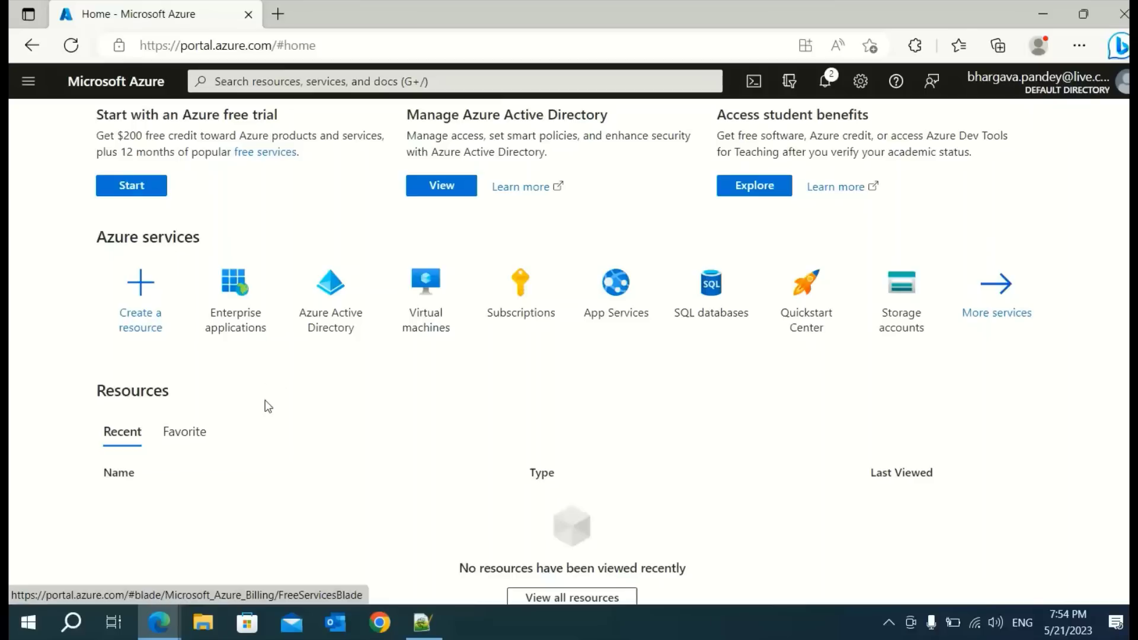
click(249, 296)
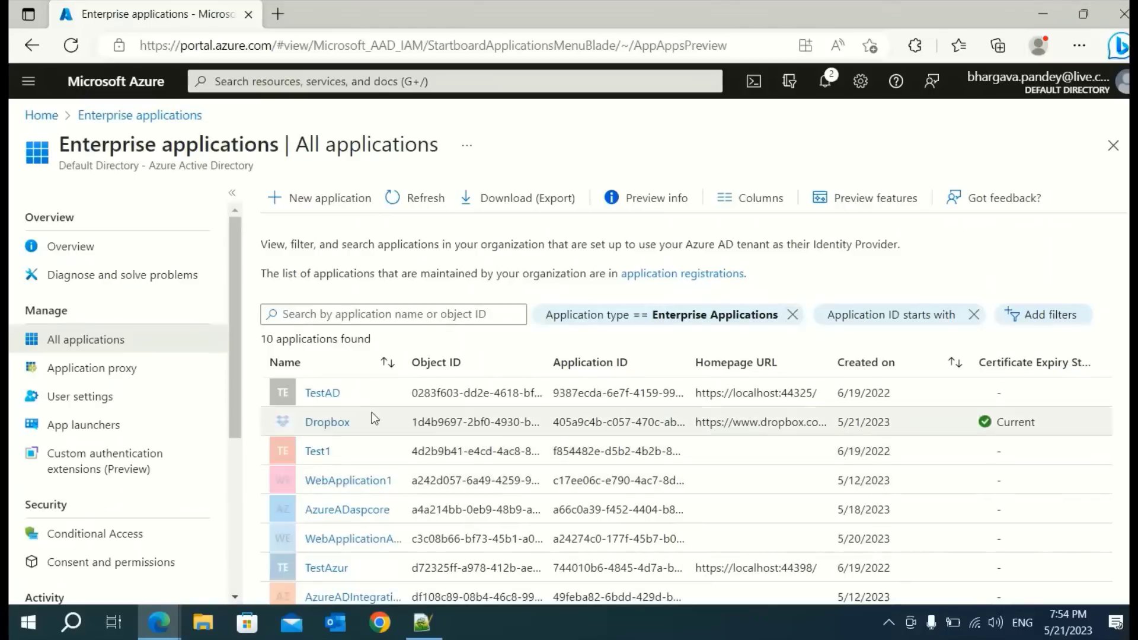
scroll(355, 400, down, 2)
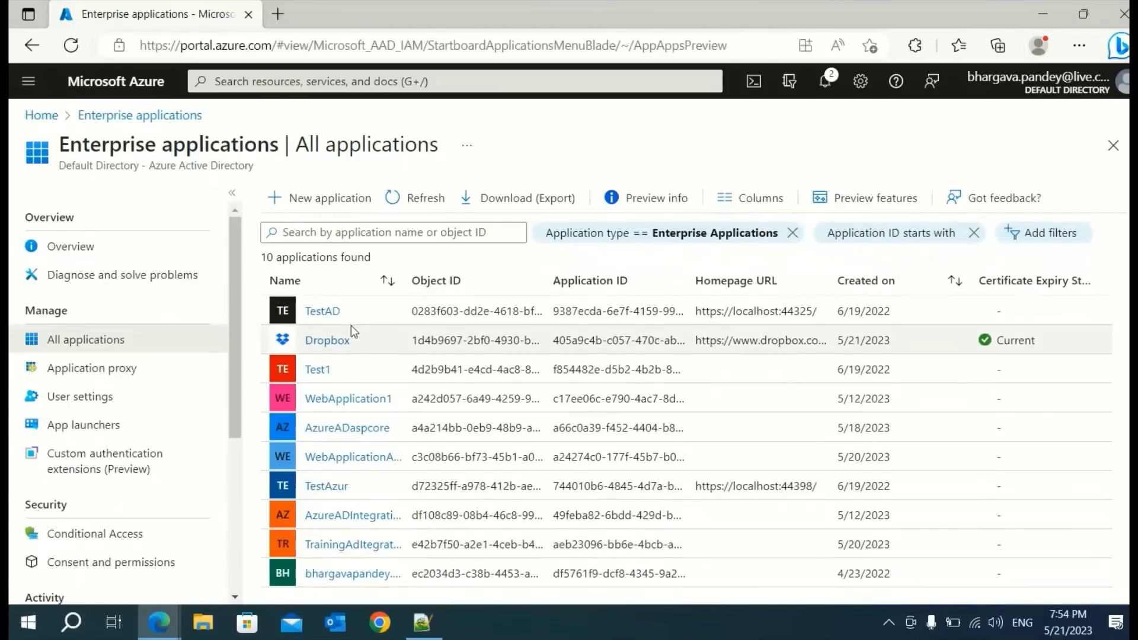
scroll(396, 362, up, 2)
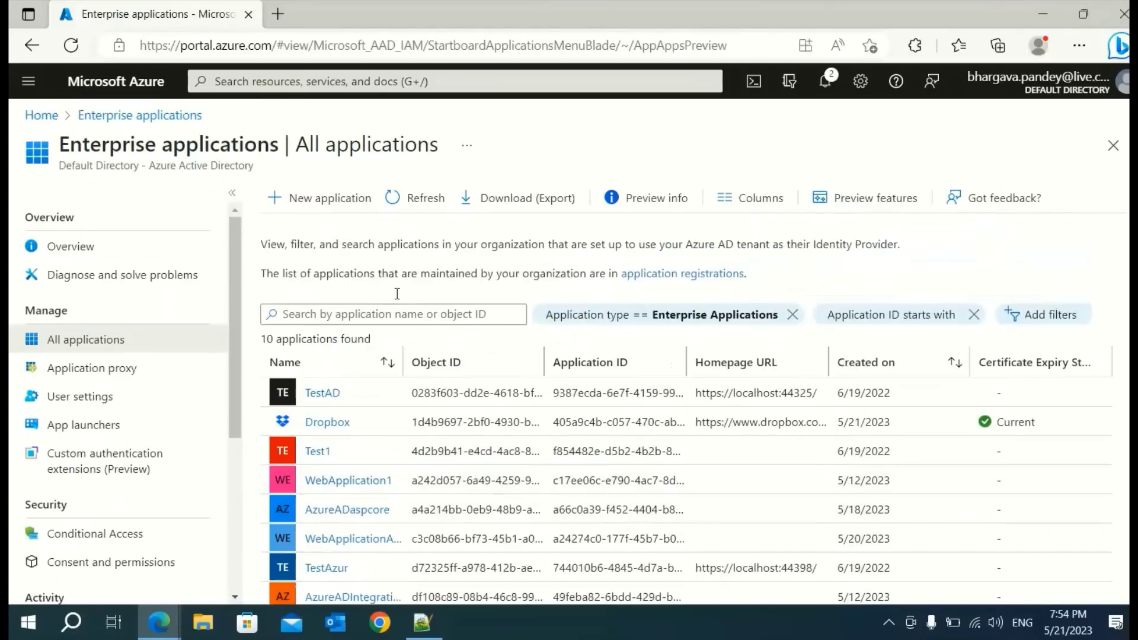
click(320, 202)
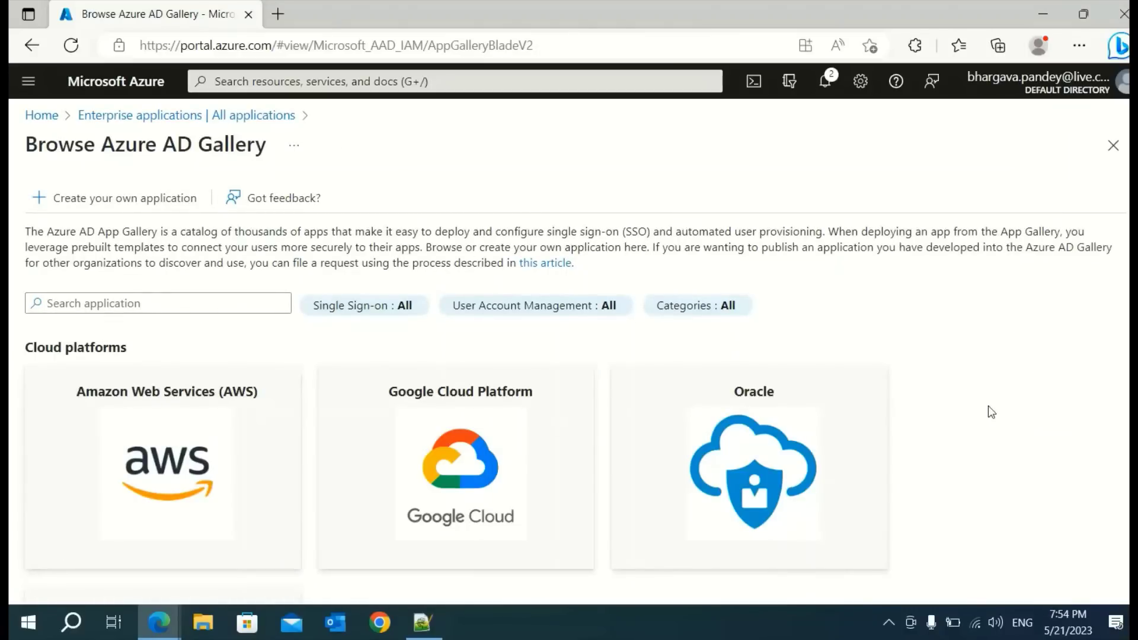
scroll(988, 411, down, 3)
scroll(168, 352, up, 1)
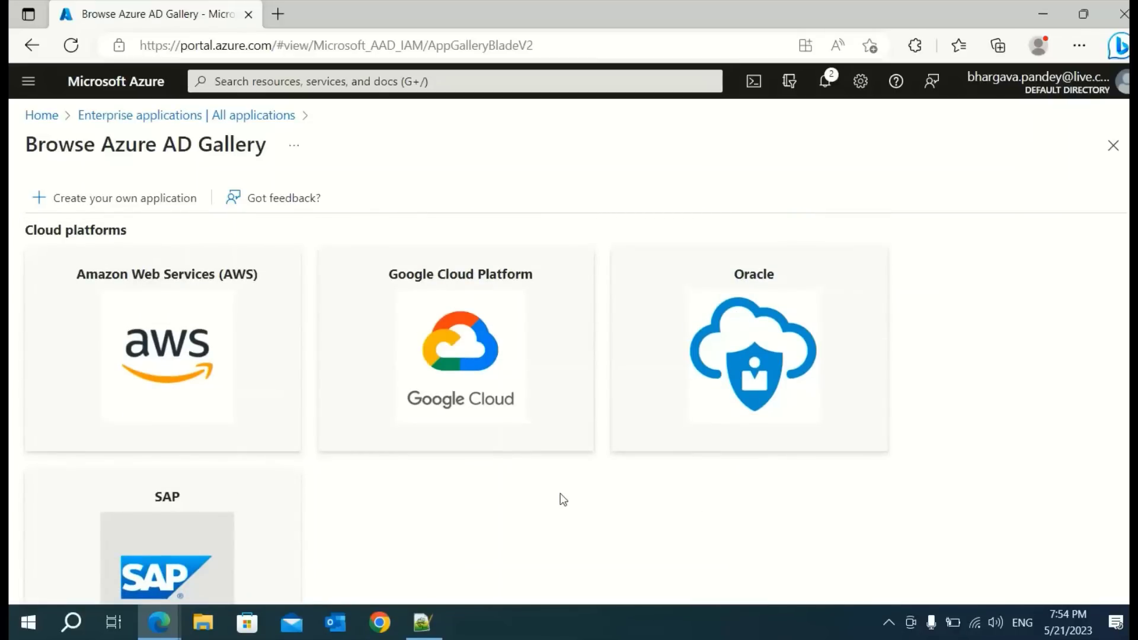
scroll(332, 450, down, 5)
scroll(536, 440, down, 6)
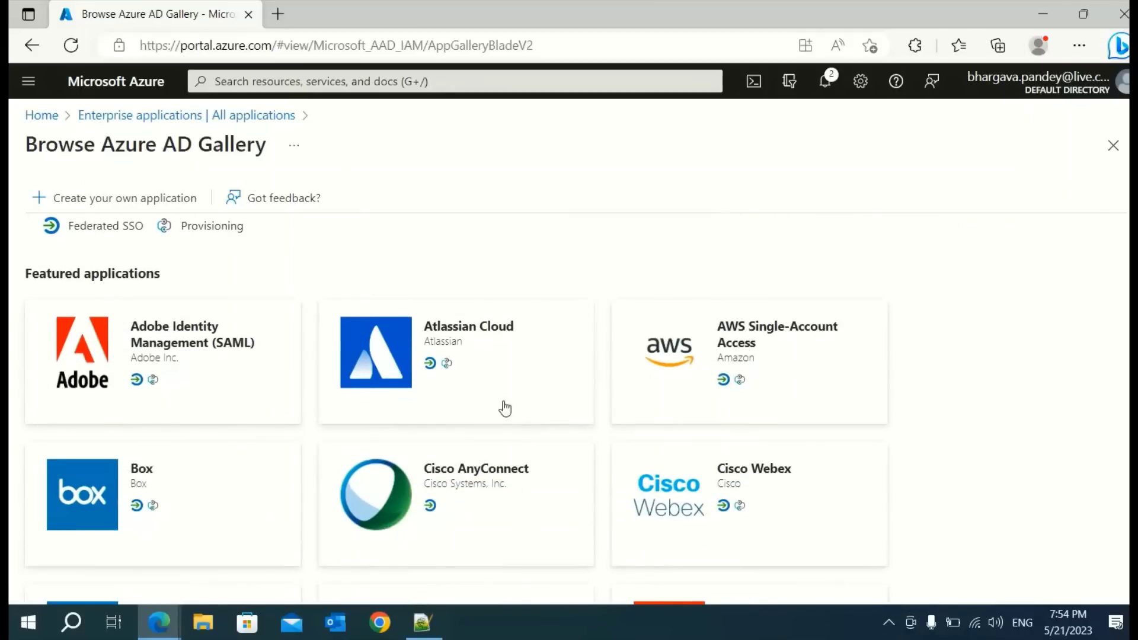
scroll(239, 463, down, 2)
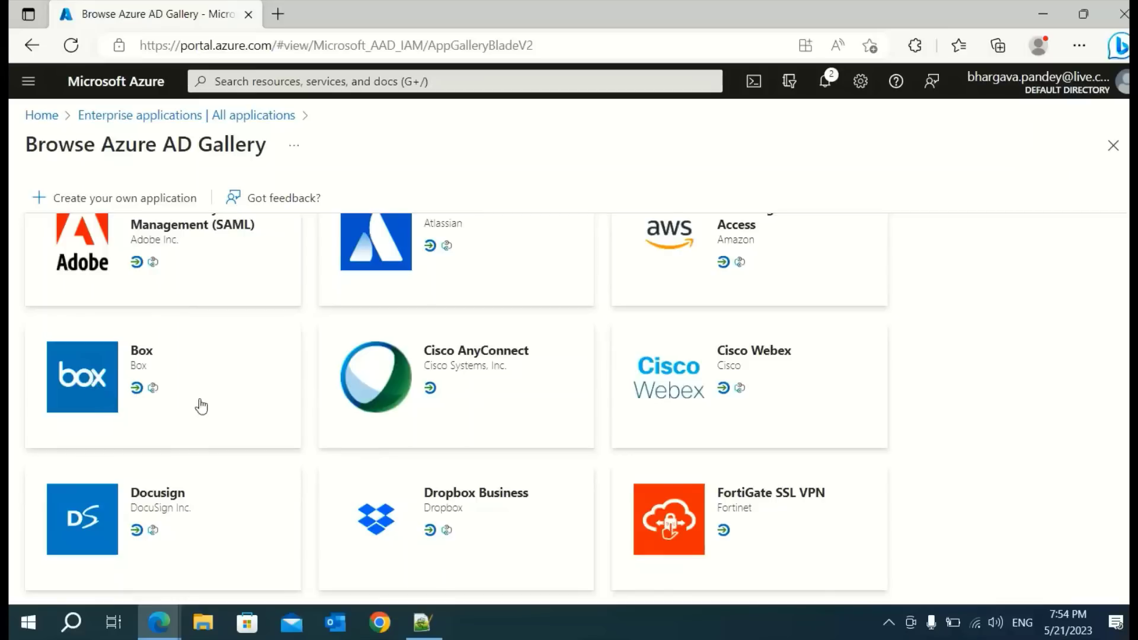
click(485, 515)
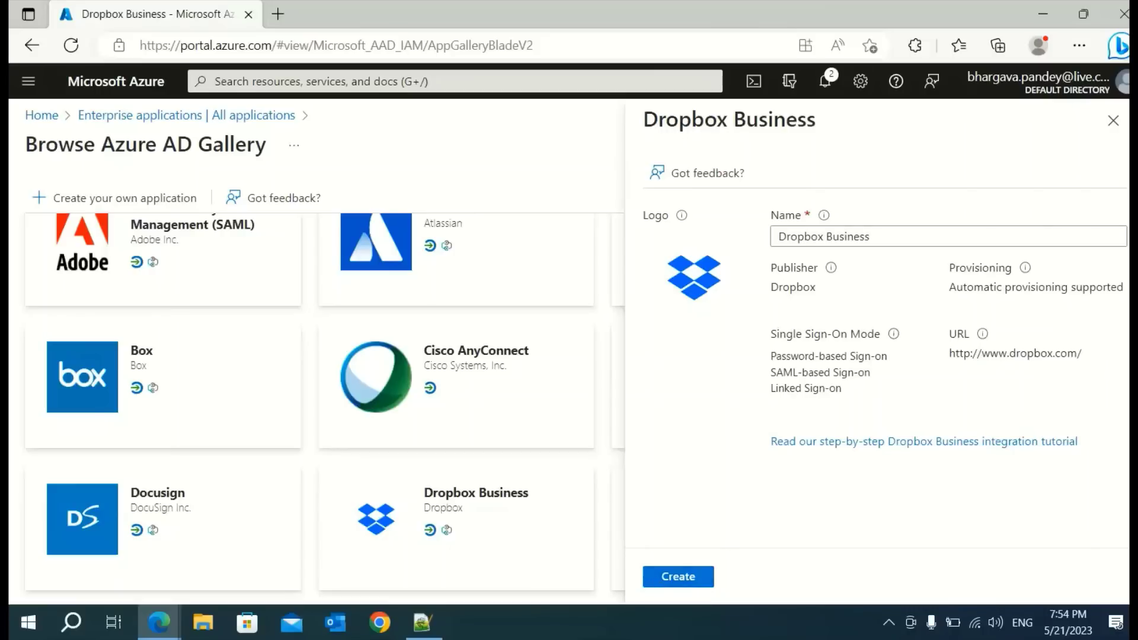
click(1113, 120)
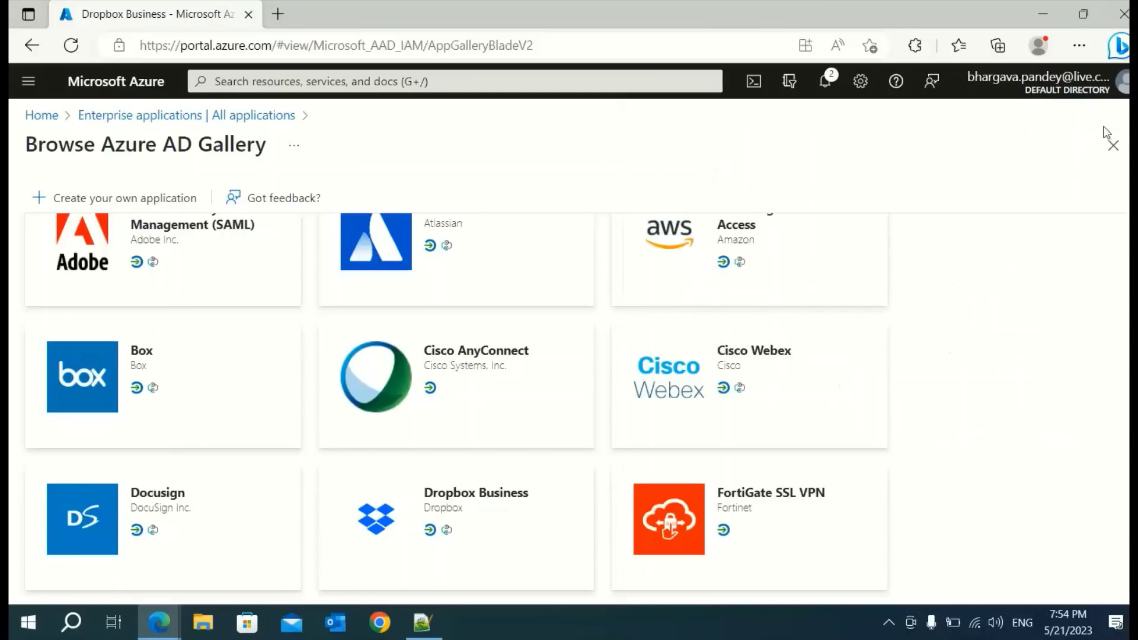
click(119, 117)
scroll(425, 427, down, 2)
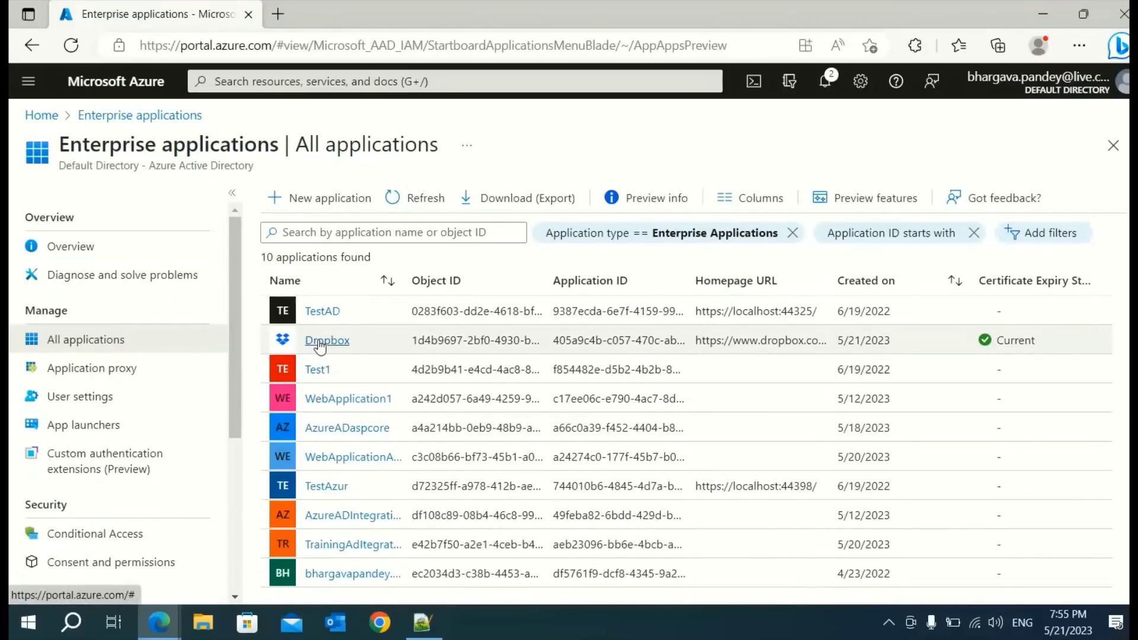
Open the Dropbox enterprise app and its Users and groups page showing two assigned users
click(320, 344)
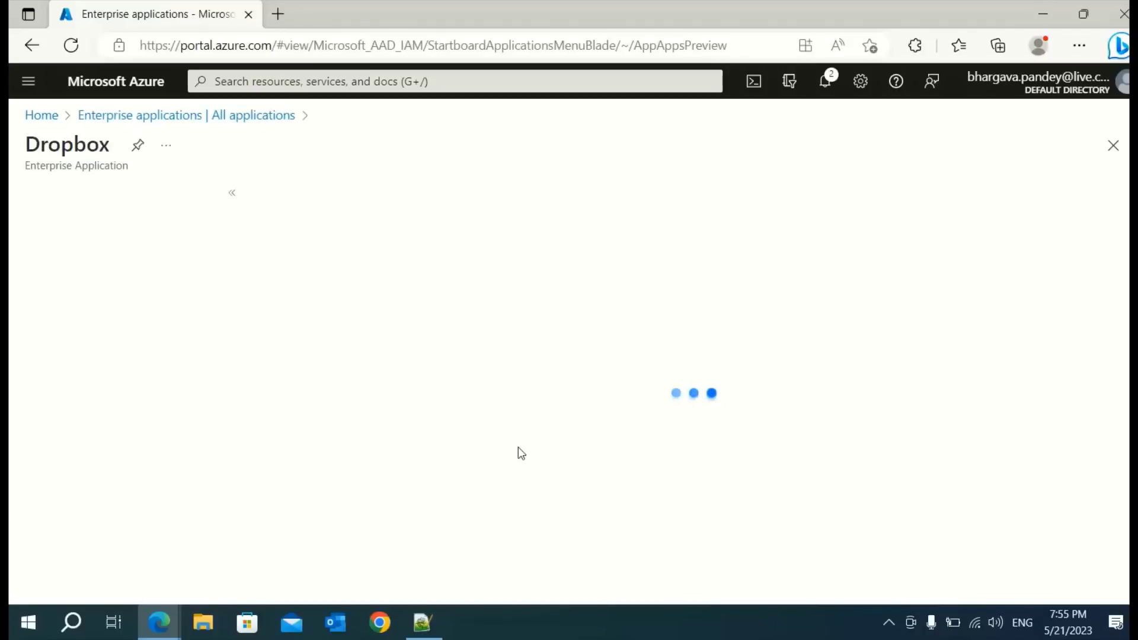
scroll(546, 423, down, 2)
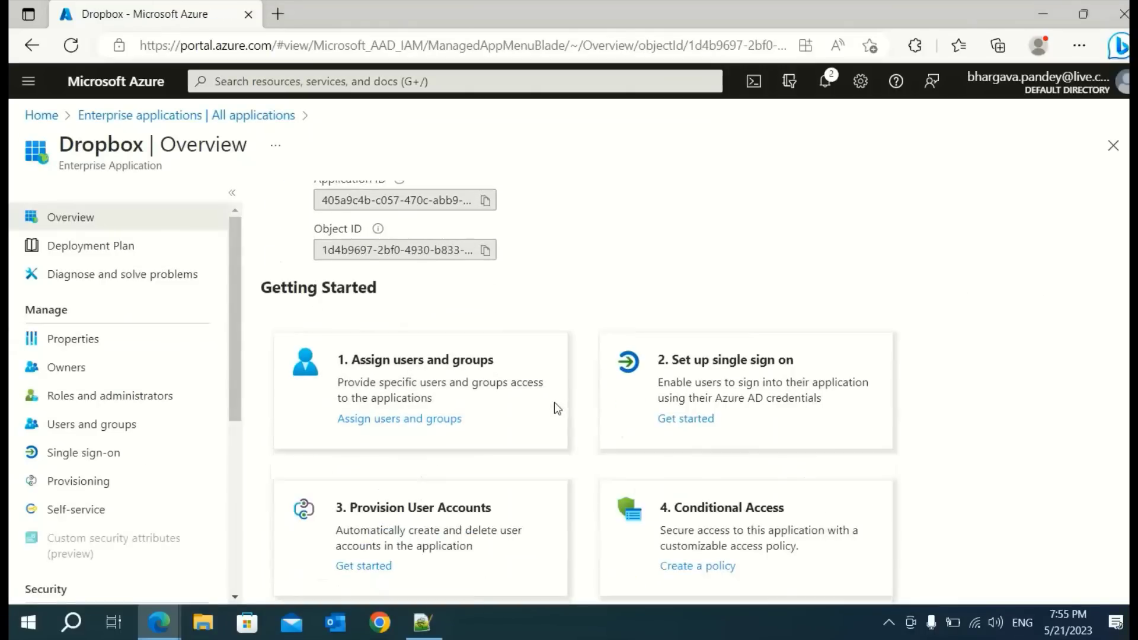
scroll(719, 351, up, 2)
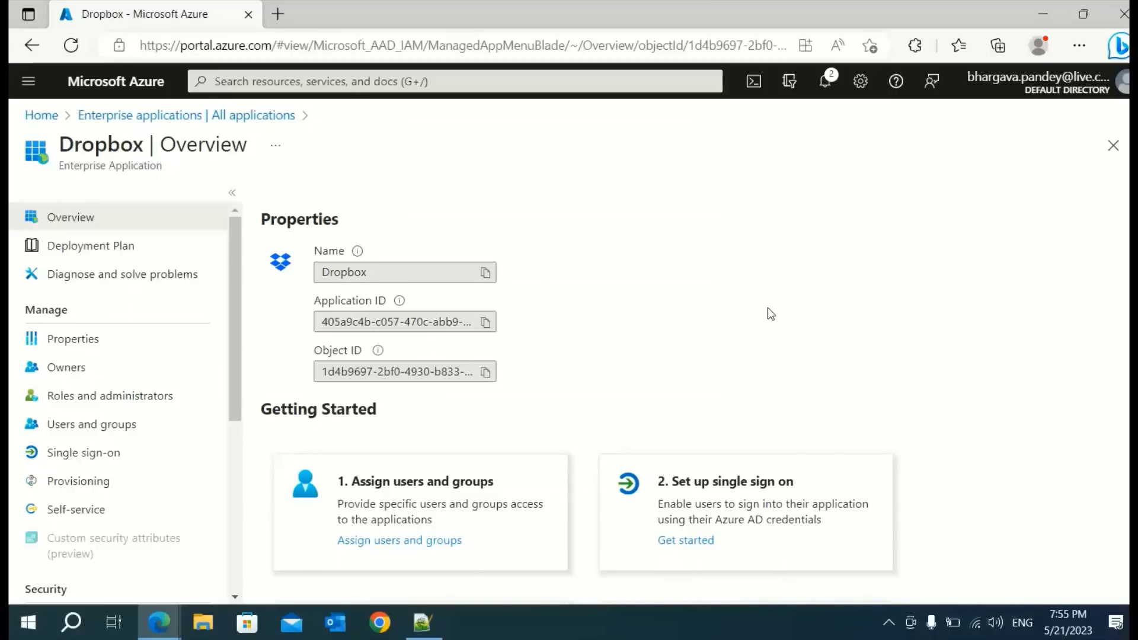
scroll(664, 335, down, 3)
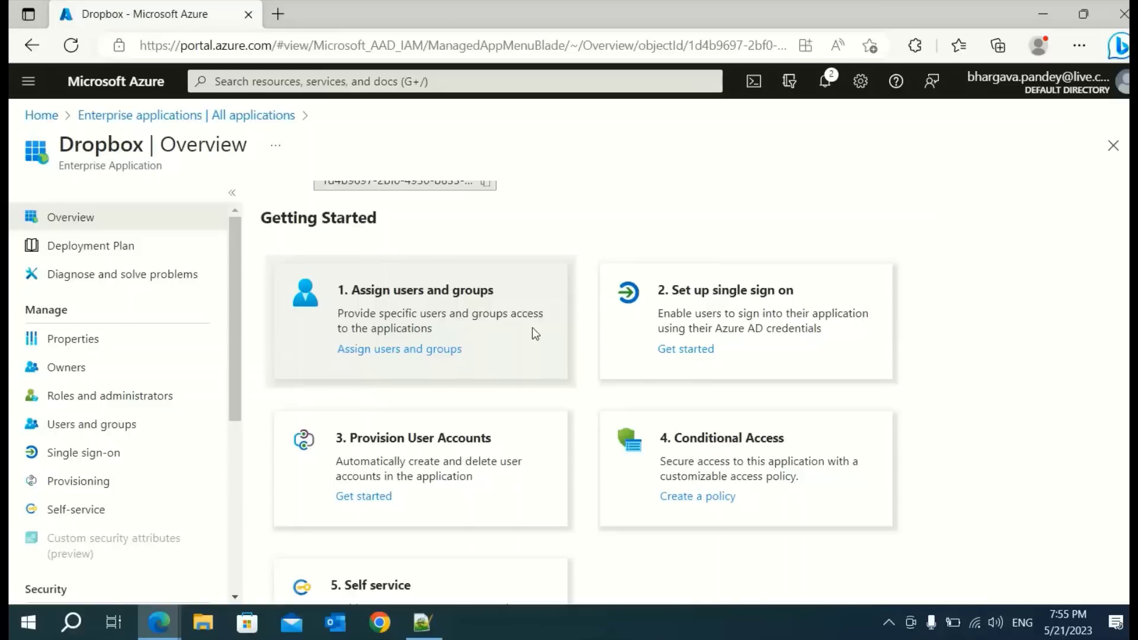
click(364, 361)
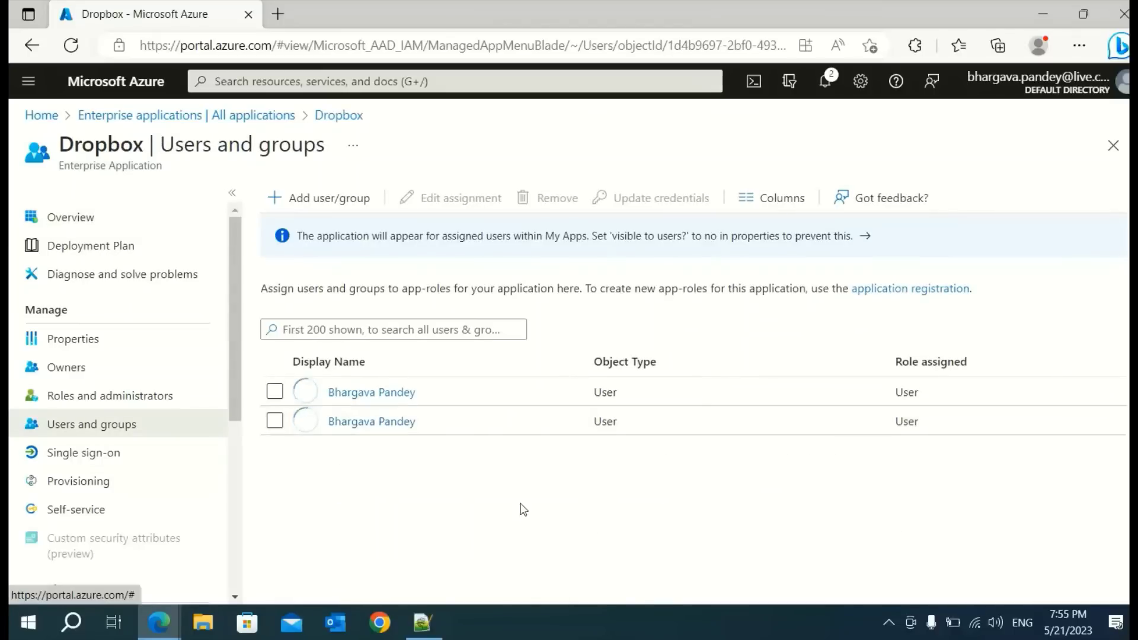
click(317, 198)
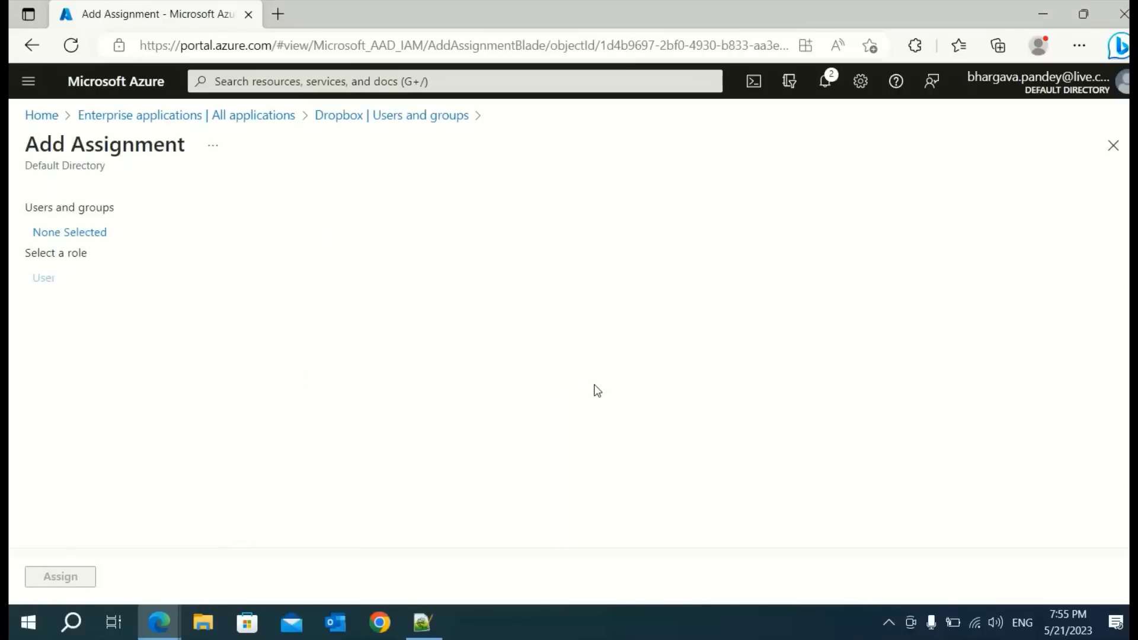
click(81, 239)
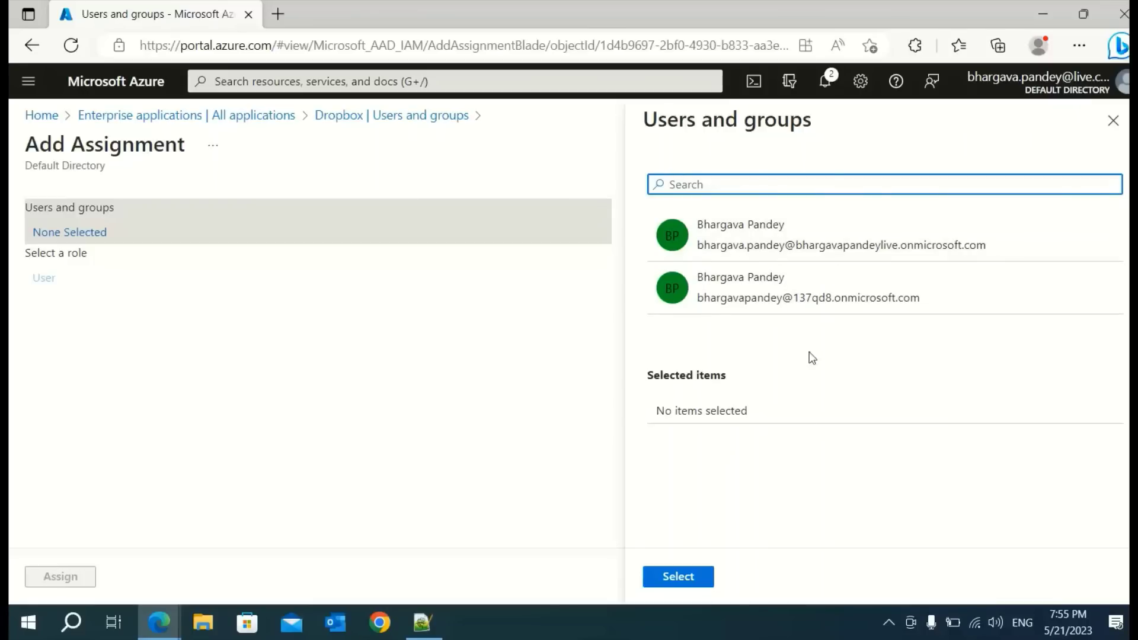
click(733, 296)
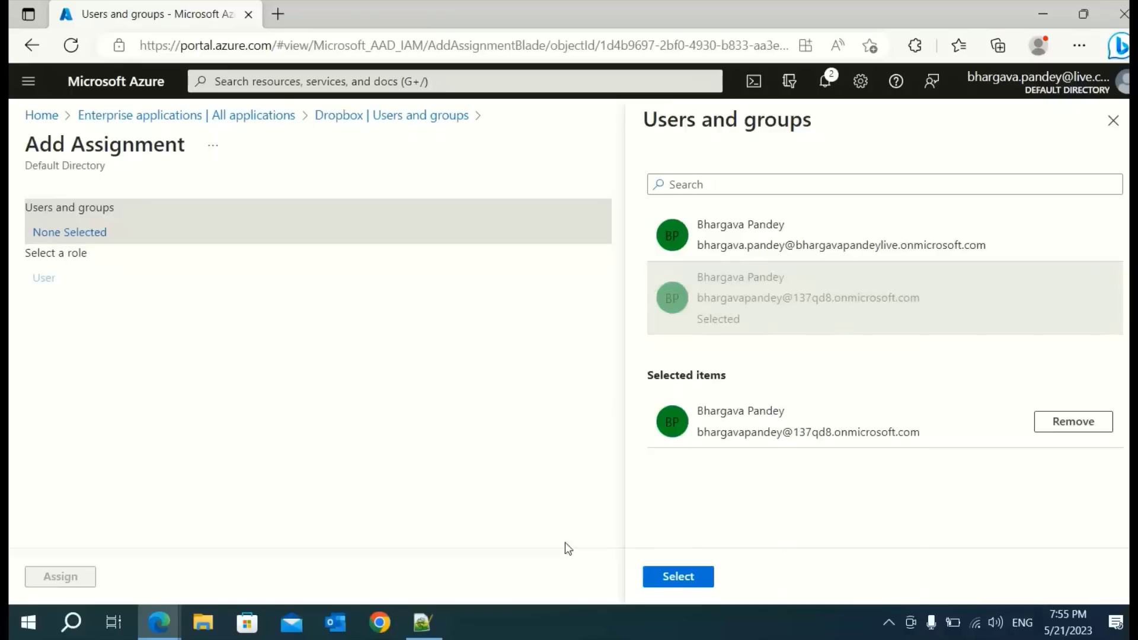
click(683, 581)
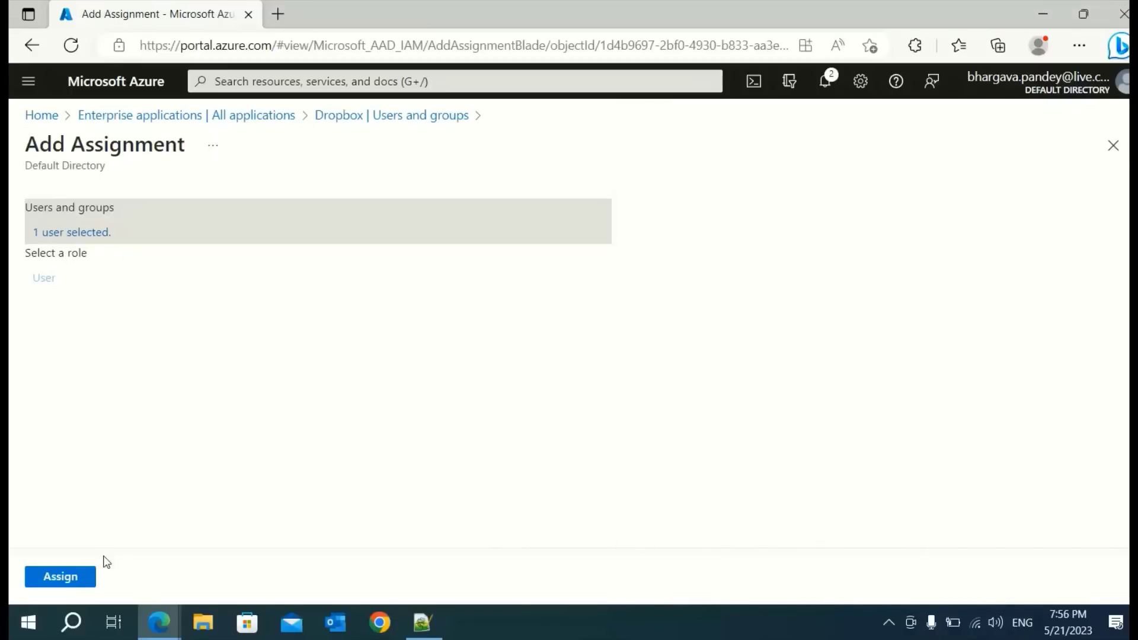
click(61, 577)
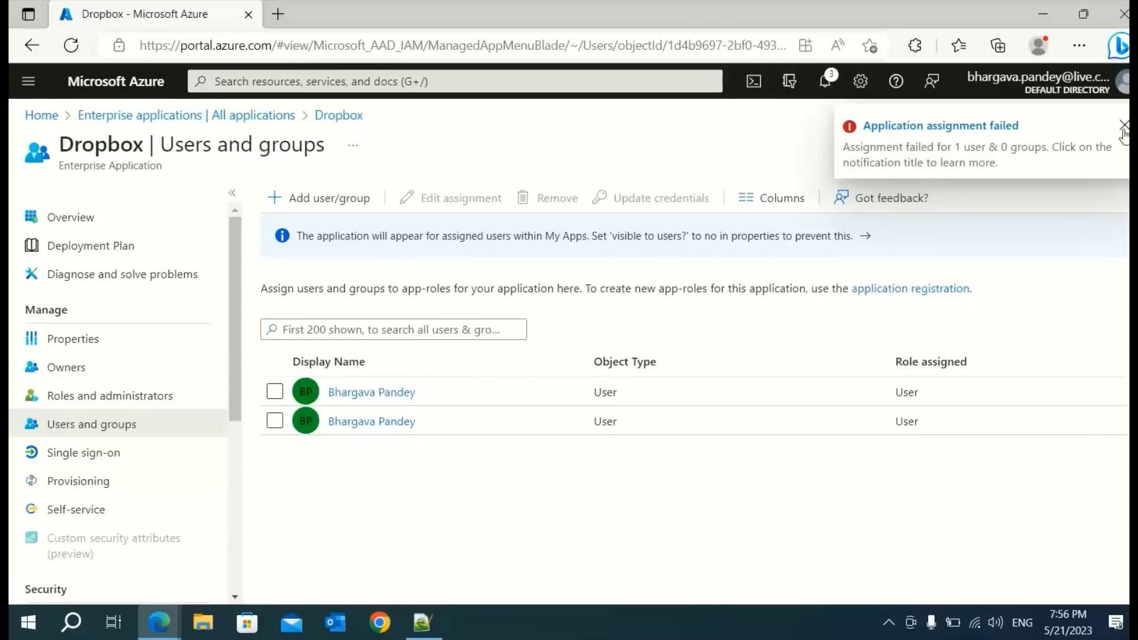
click(1109, 126)
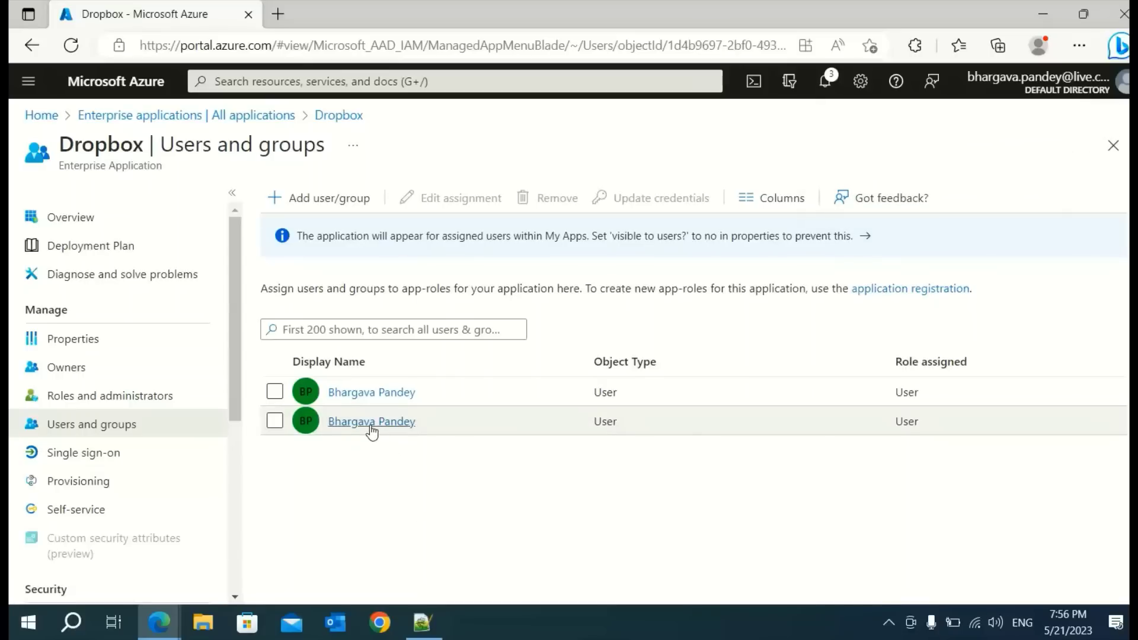
click(373, 423)
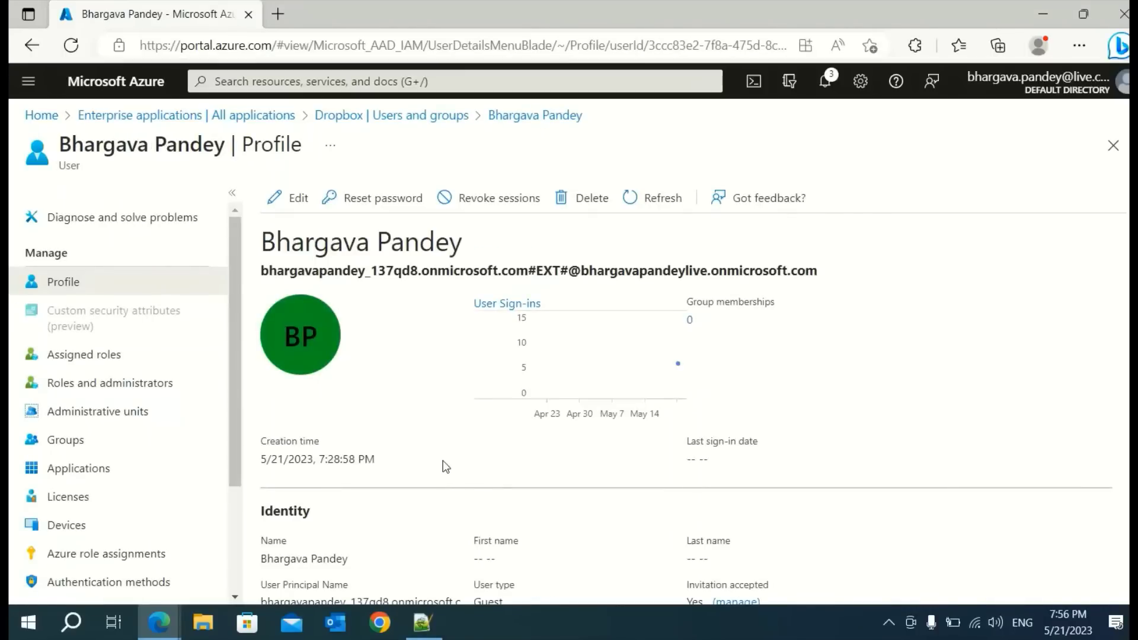
scroll(444, 465, down, 1)
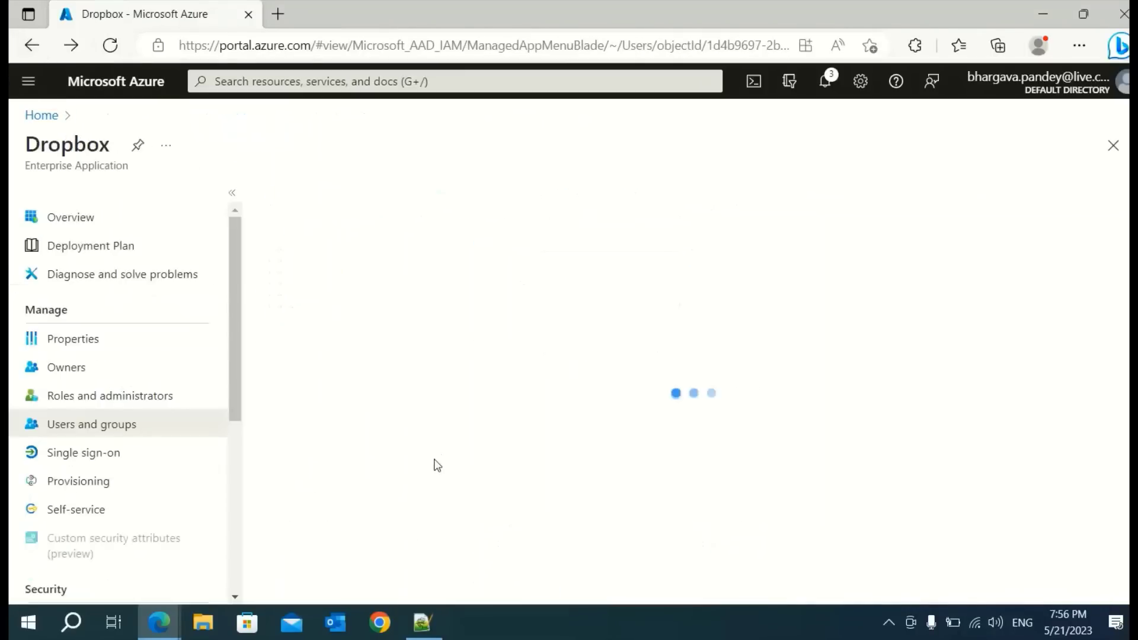
click(370, 393)
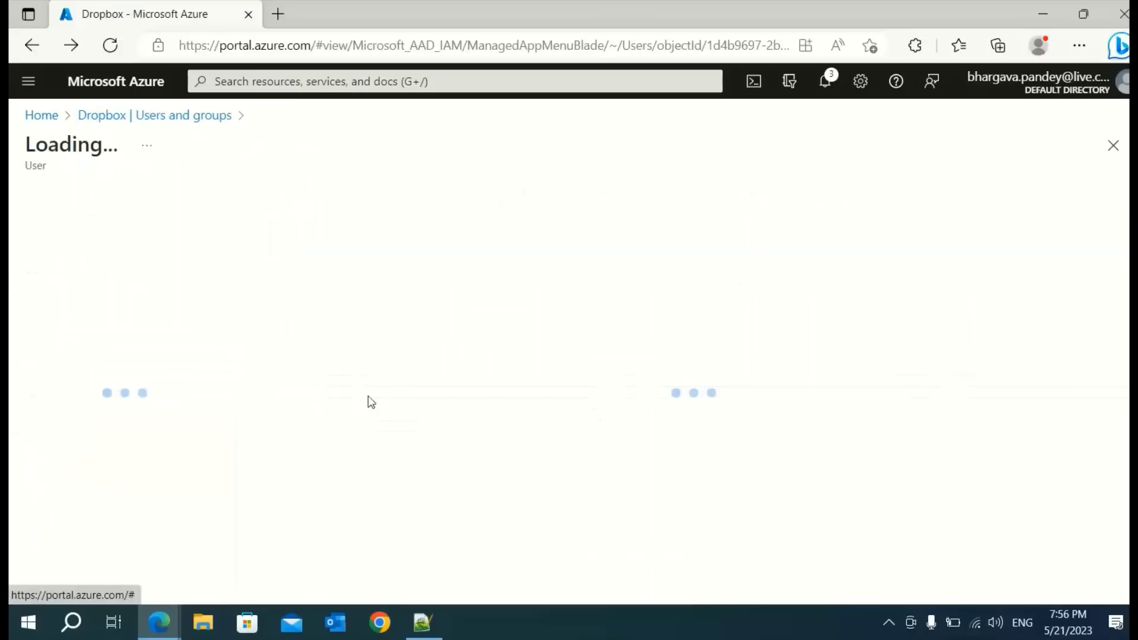
scroll(537, 516, down, 3)
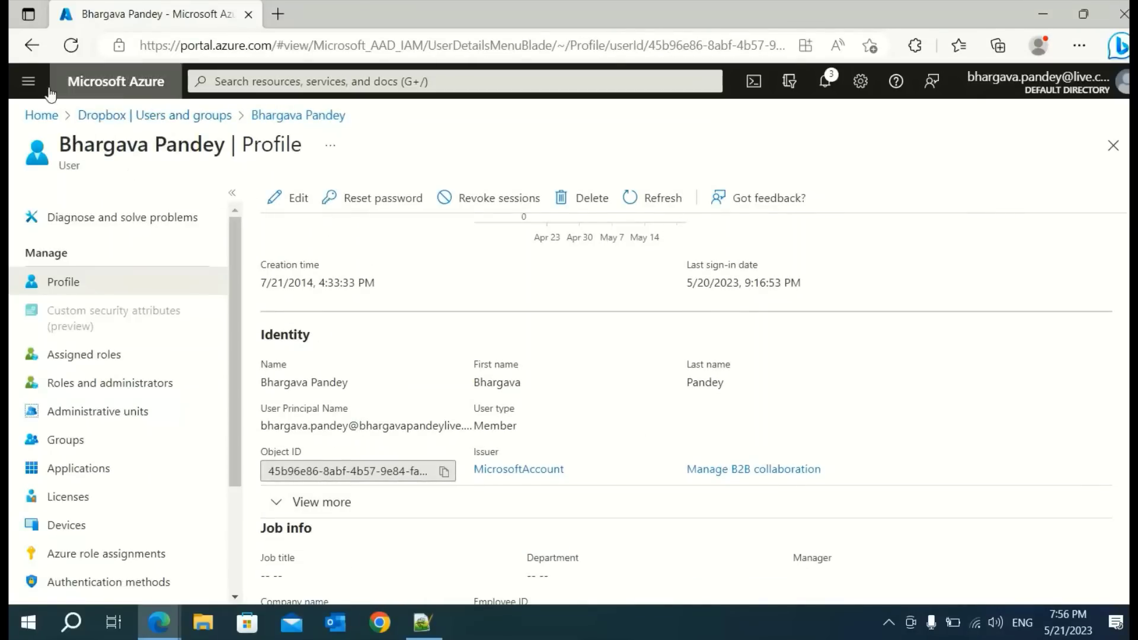
click(31, 50)
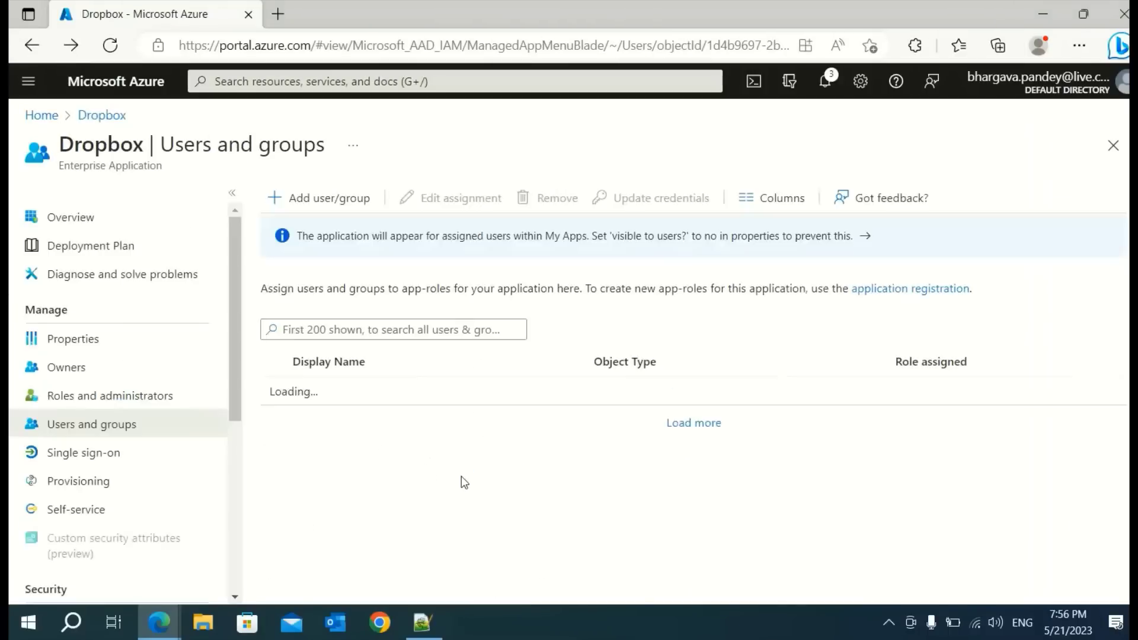
click(350, 422)
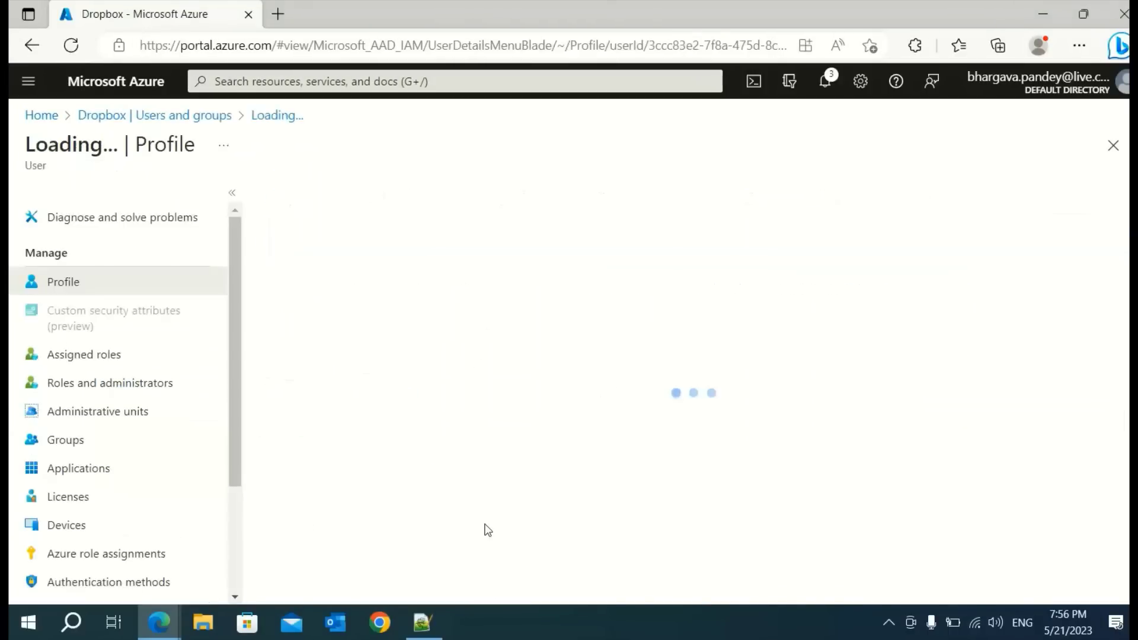
scroll(564, 518, down, 4)
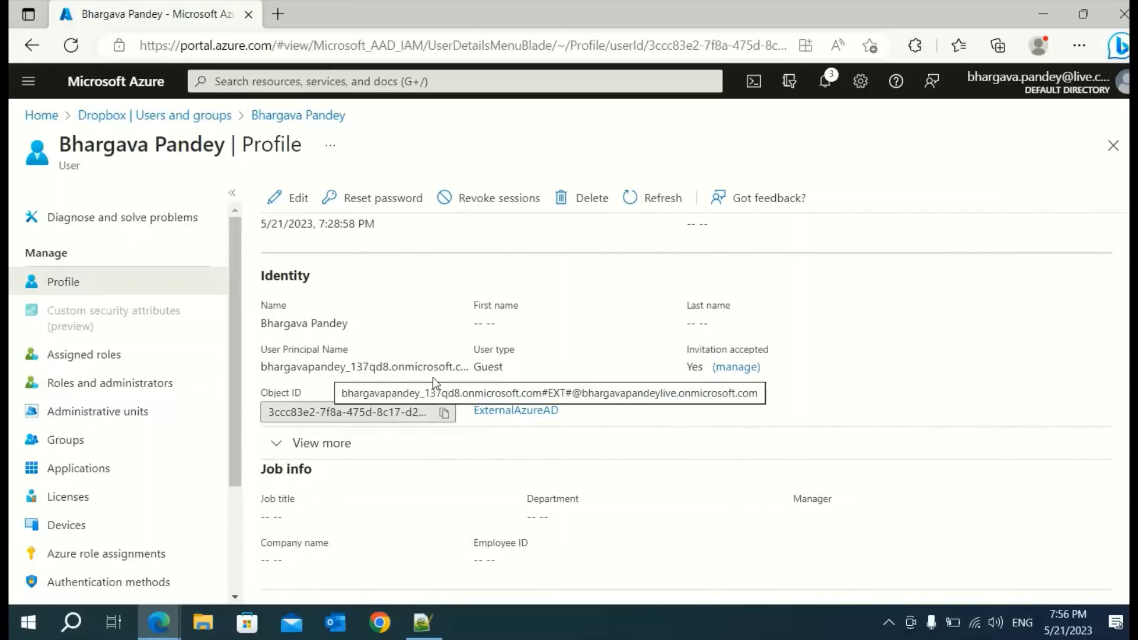
scroll(448, 518, down, 4)
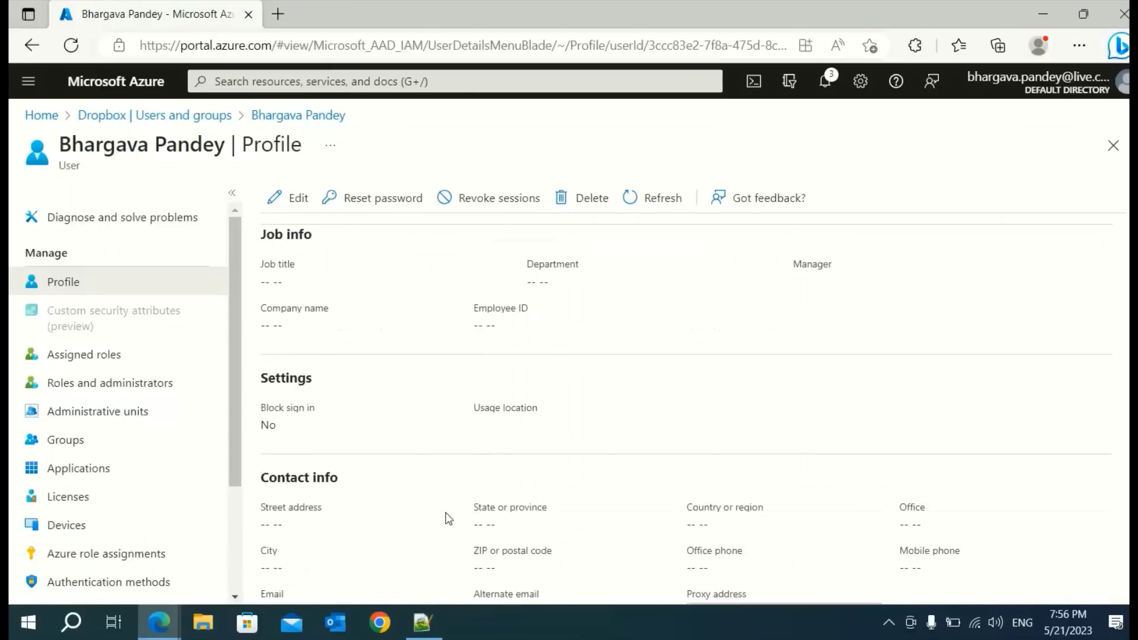
scroll(447, 518, up, 5)
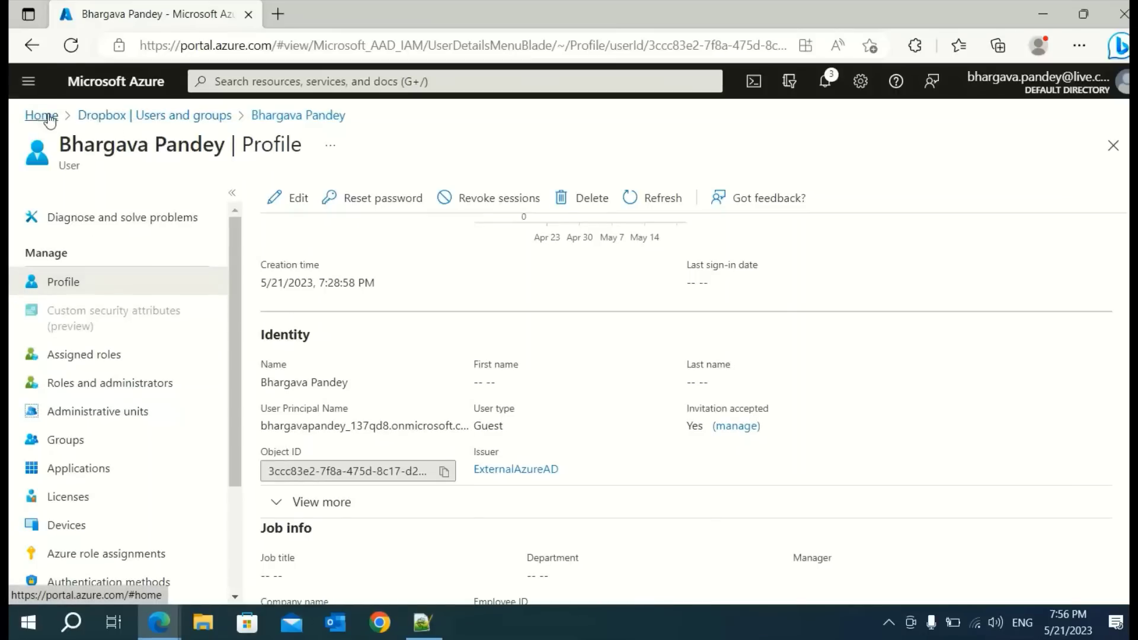
click(150, 116)
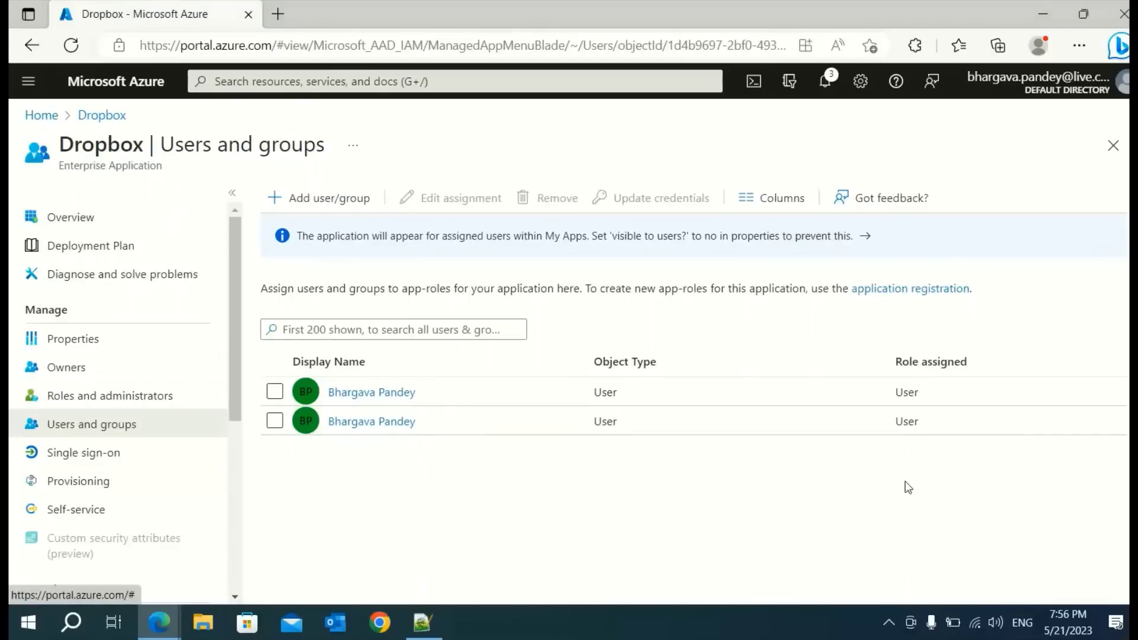
Open the Dropbox app Overview, preview its SAML sign-on setup, then go back to Overview
click(71, 221)
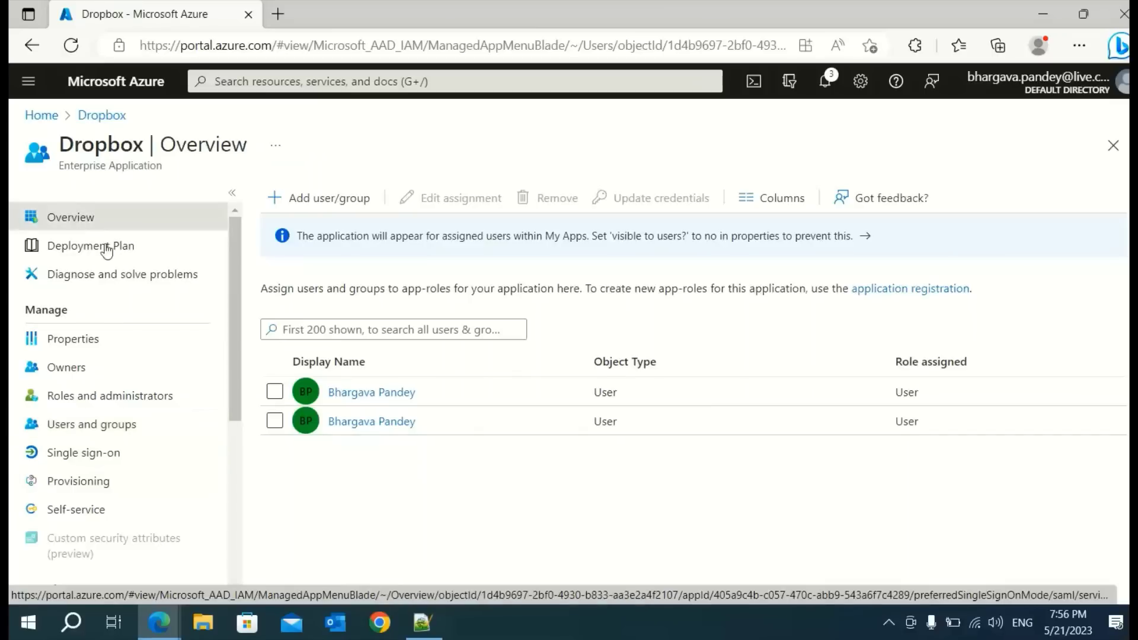
scroll(582, 431, down, 1)
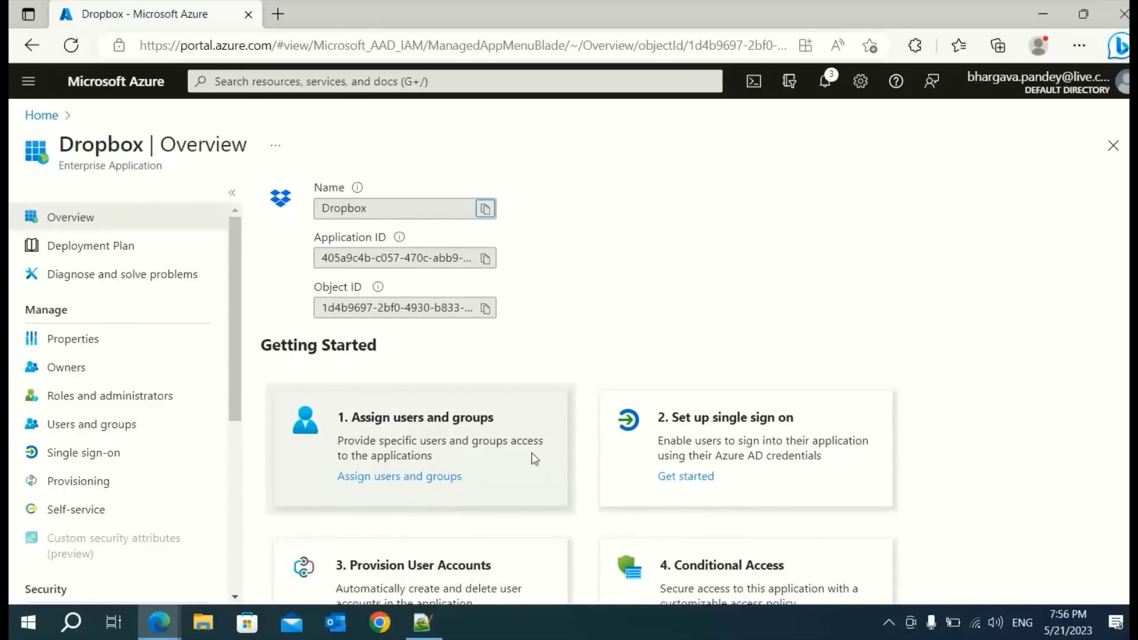
scroll(692, 384, down, 1)
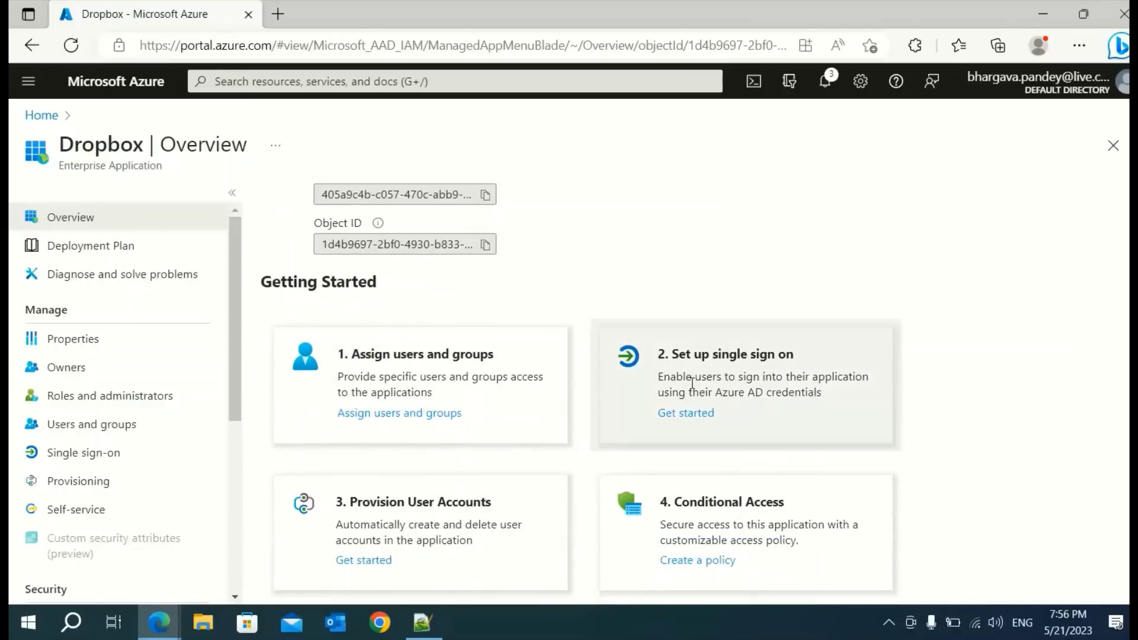
click(685, 415)
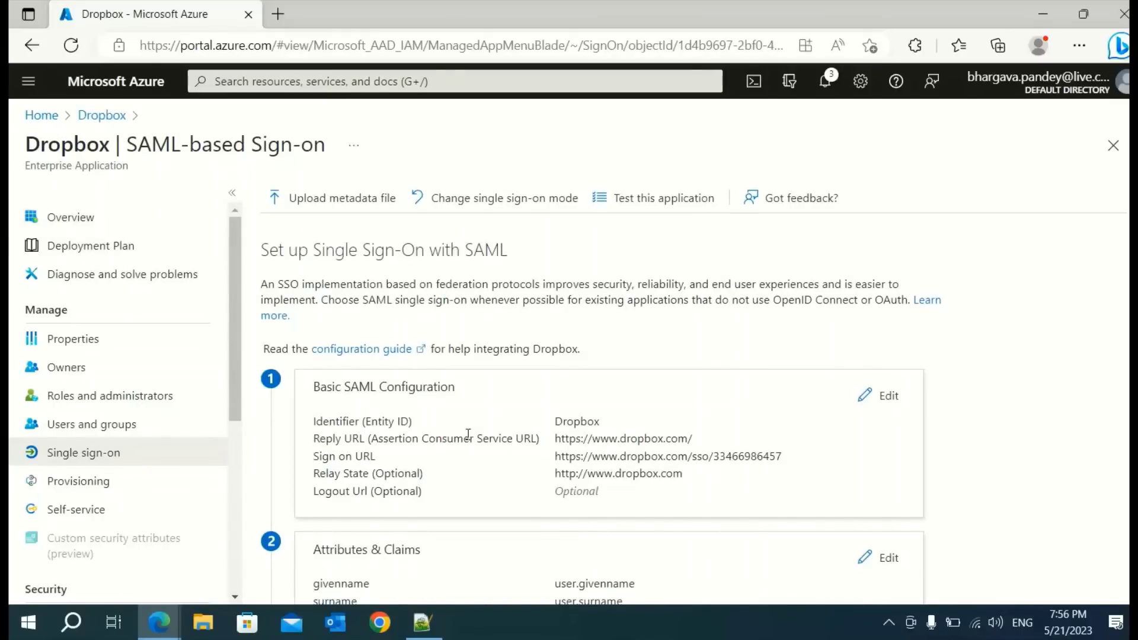
scroll(511, 454, down, 3)
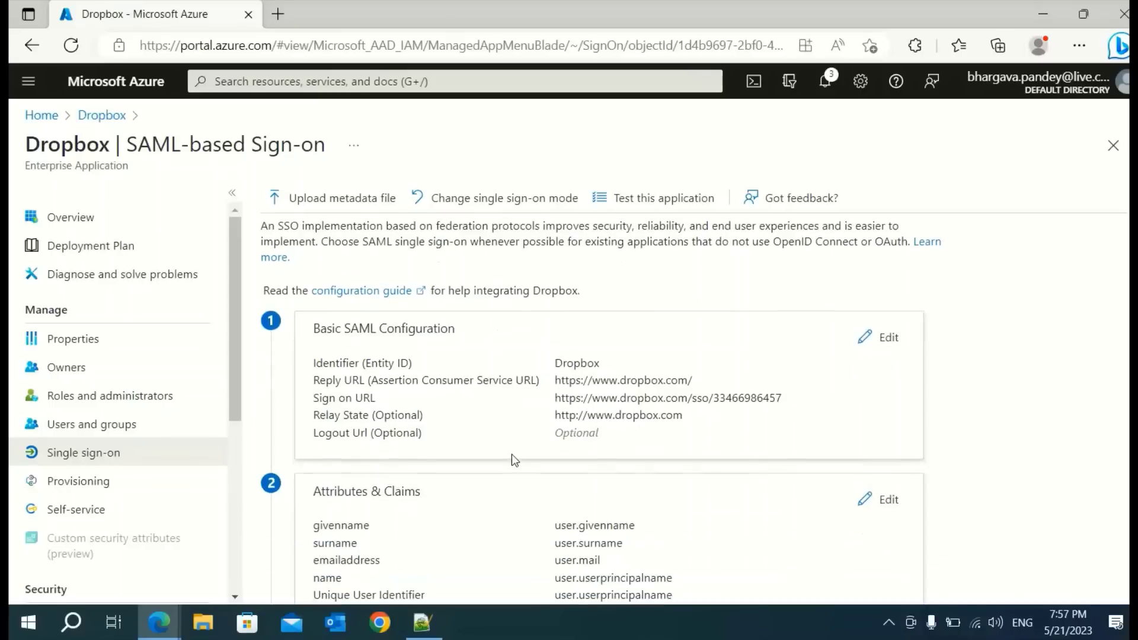
scroll(503, 466, up, 3)
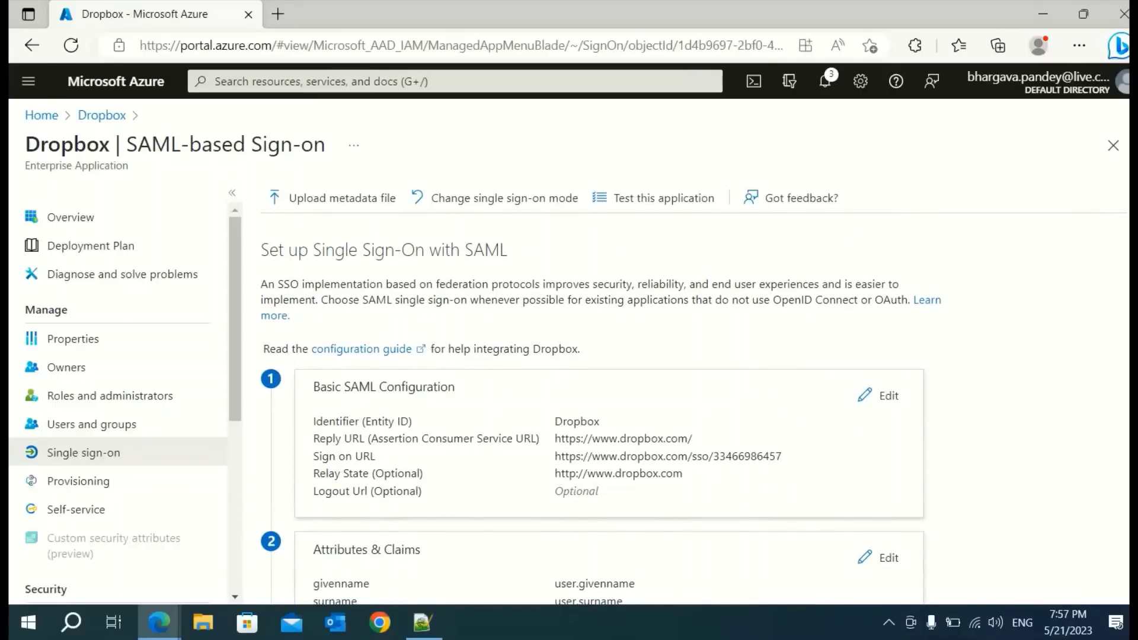
click(31, 45)
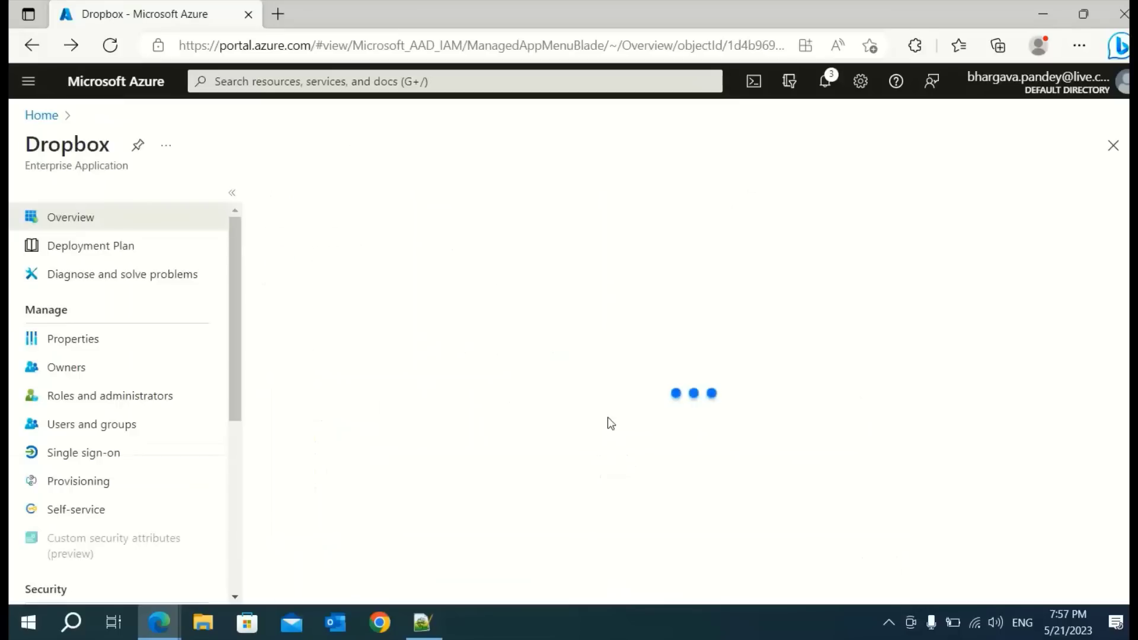
scroll(600, 484, down, 3)
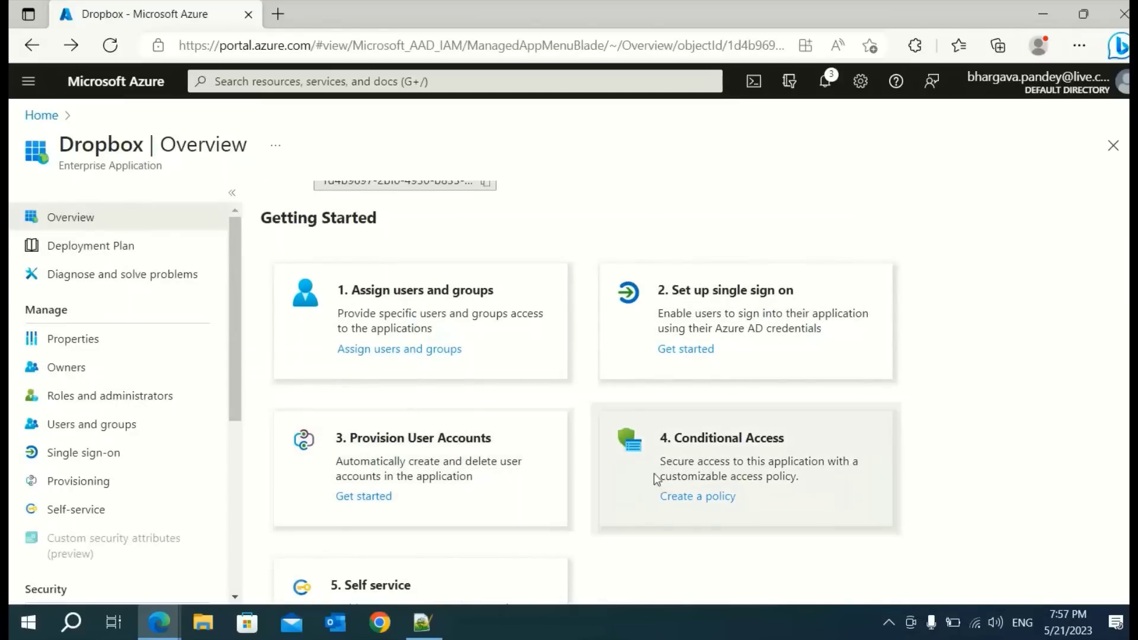
scroll(642, 475, down, 2)
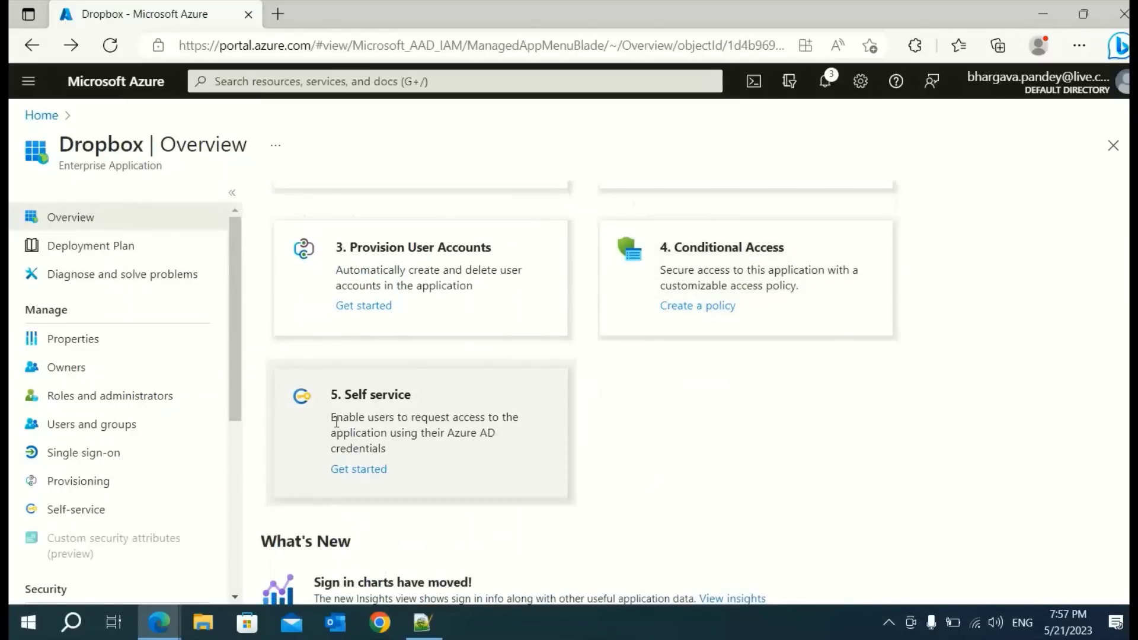
scroll(505, 440, down, 2)
scroll(505, 440, up, 5)
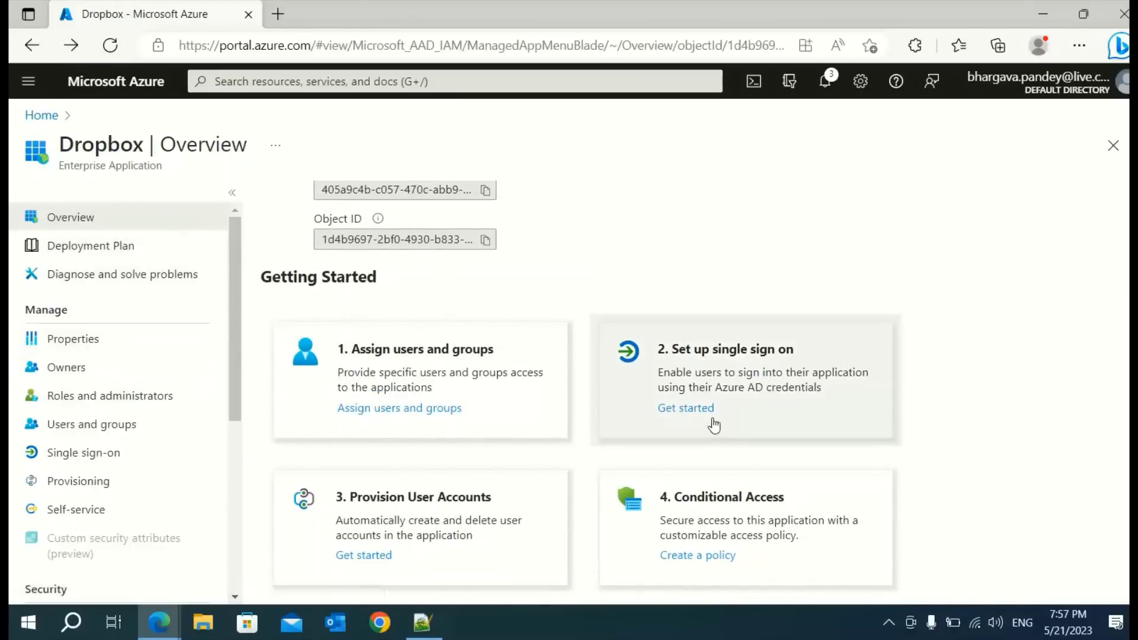
Open Dropbox's SAML setup and view, then close, the Basic SAML Configuration editor unchanged
click(688, 413)
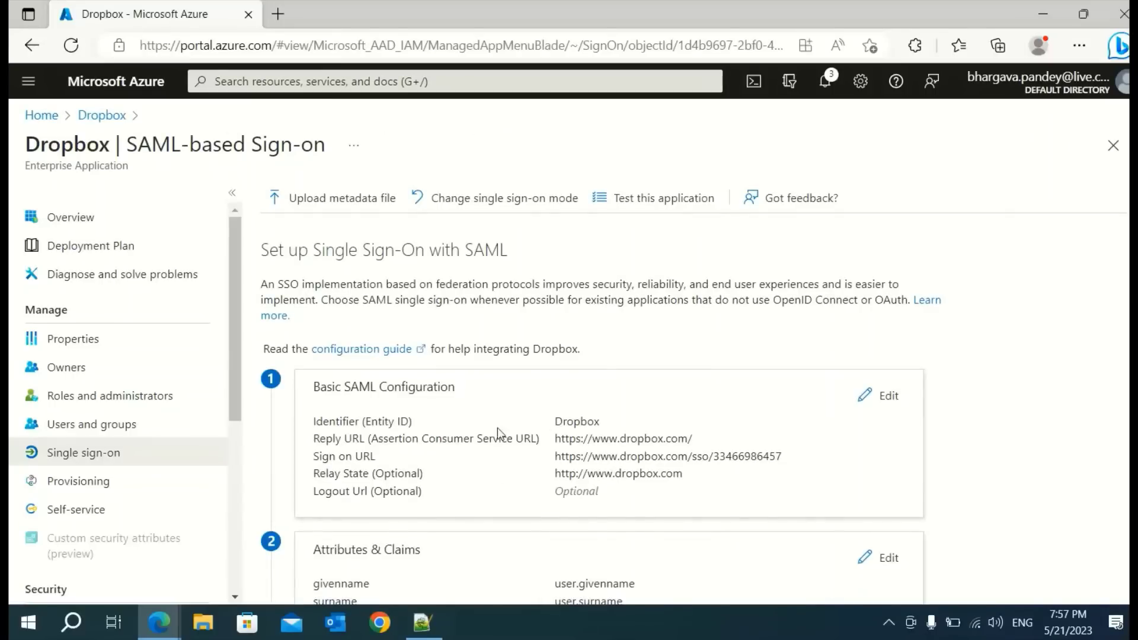
scroll(453, 481, down, 2)
scroll(468, 458, down, 2)
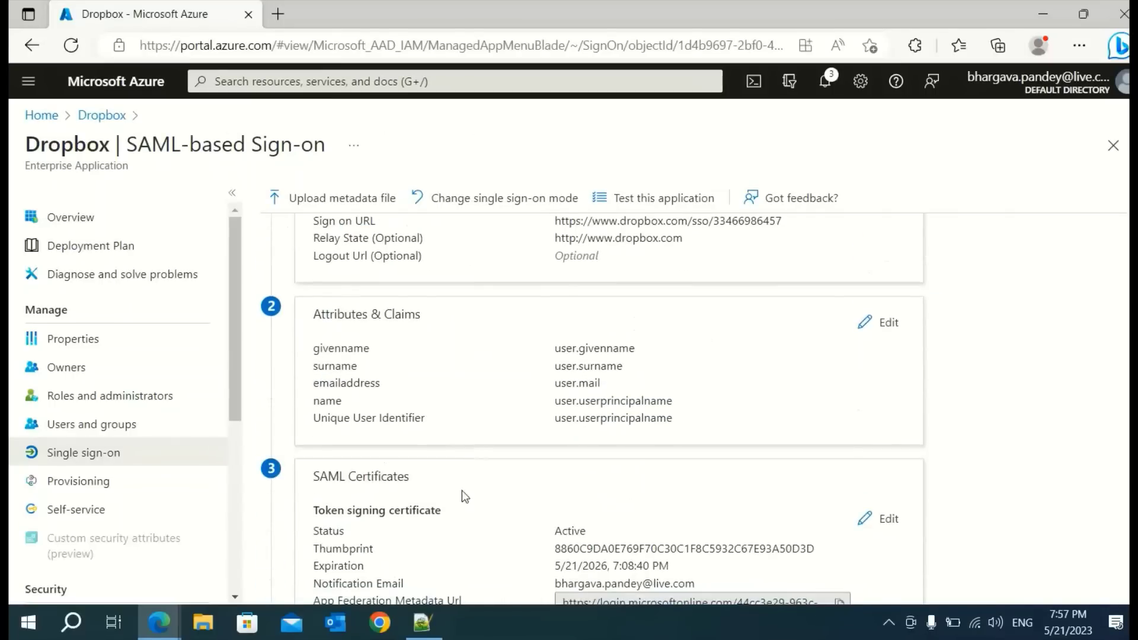
scroll(461, 492, down, 5)
scroll(415, 509, down, 2)
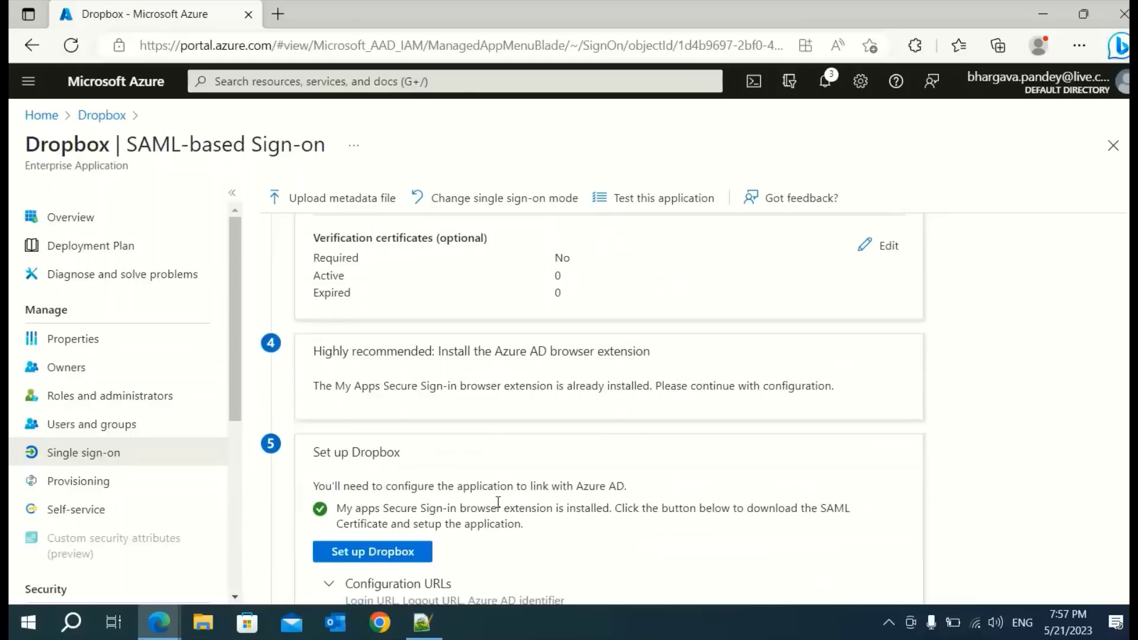
scroll(594, 544, up, 12)
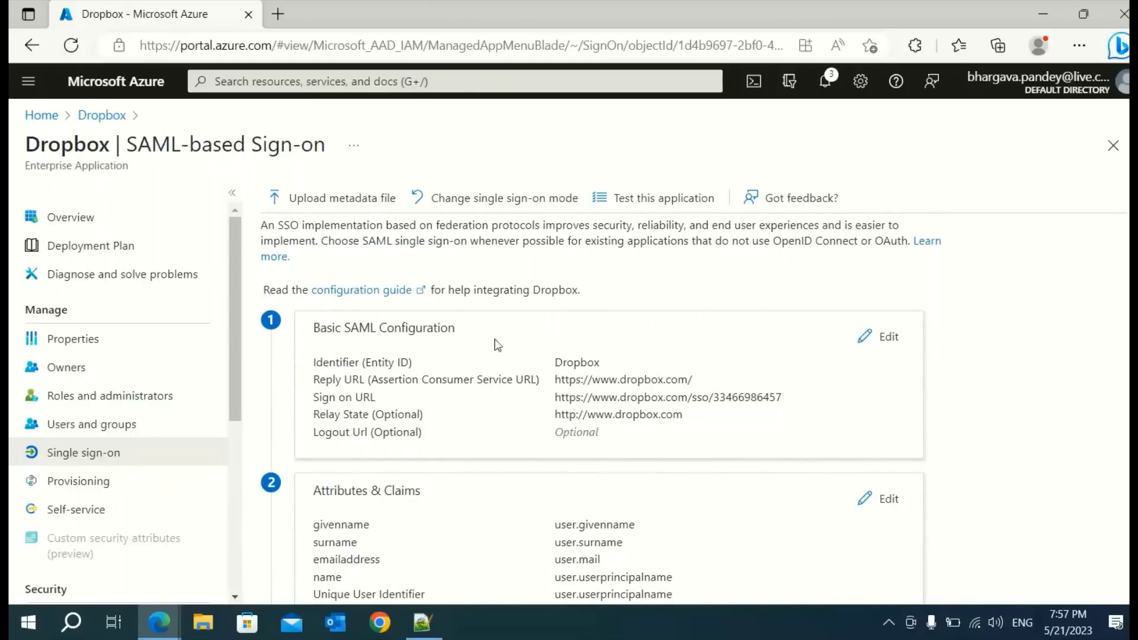
click(889, 338)
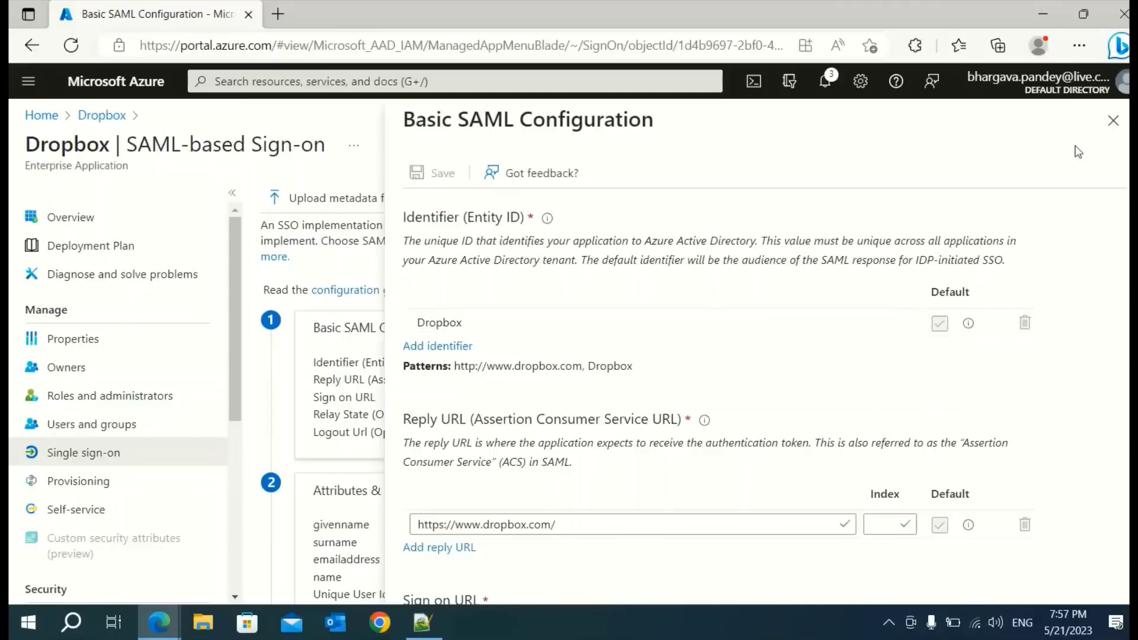
click(1113, 122)
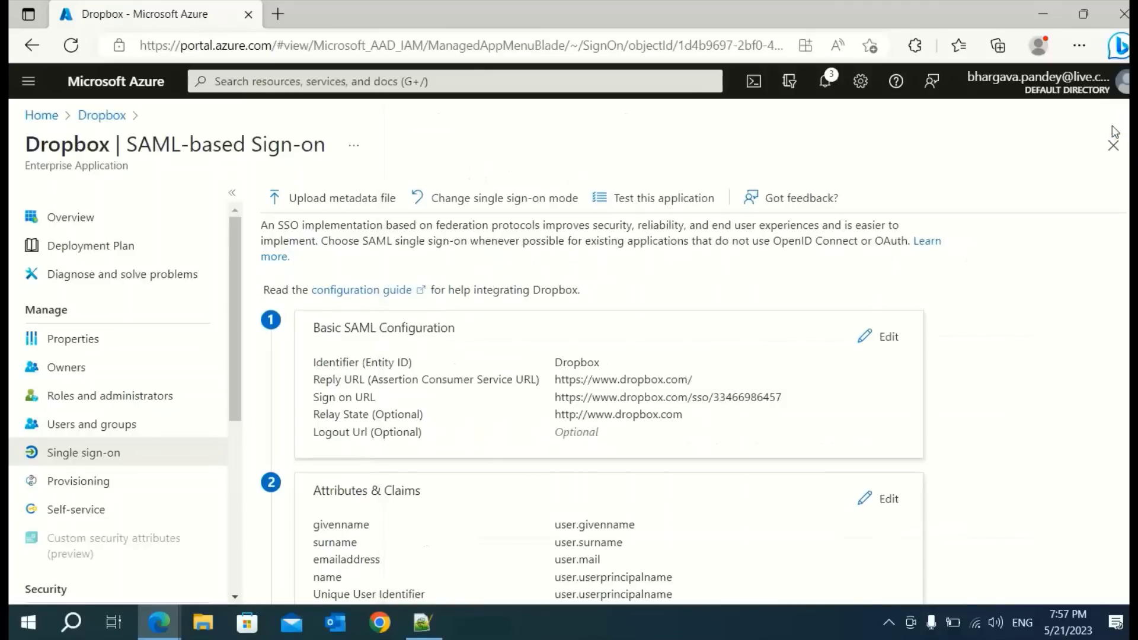
Return to Overview, then reopen the Single sign-on page showing Identifier 'Dropbox'
click(72, 223)
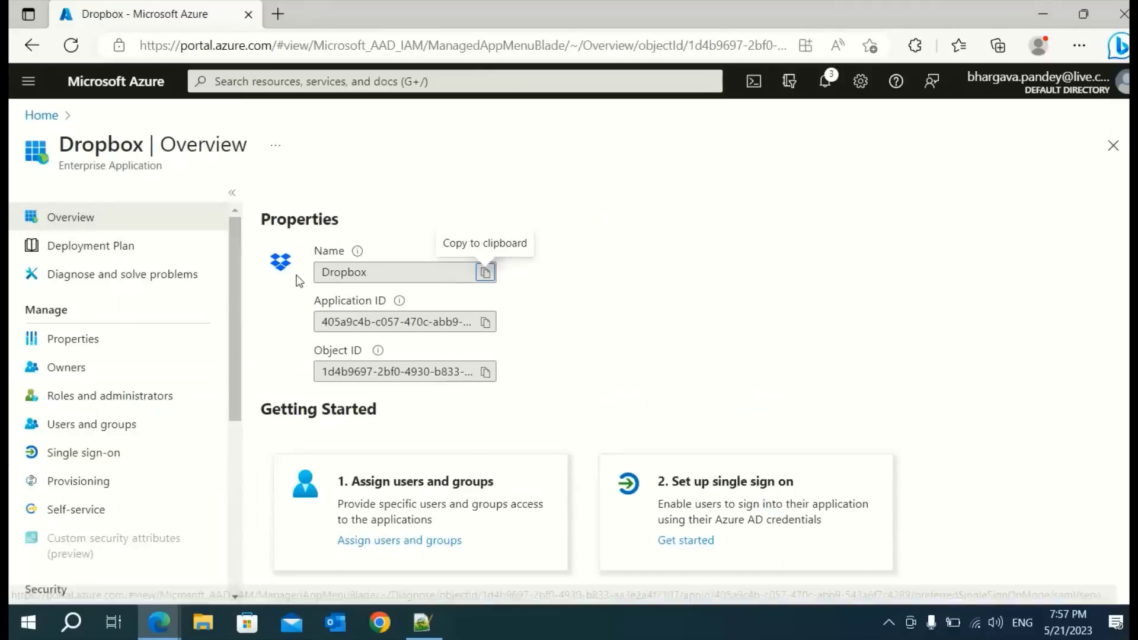
drag(368, 273, 314, 275)
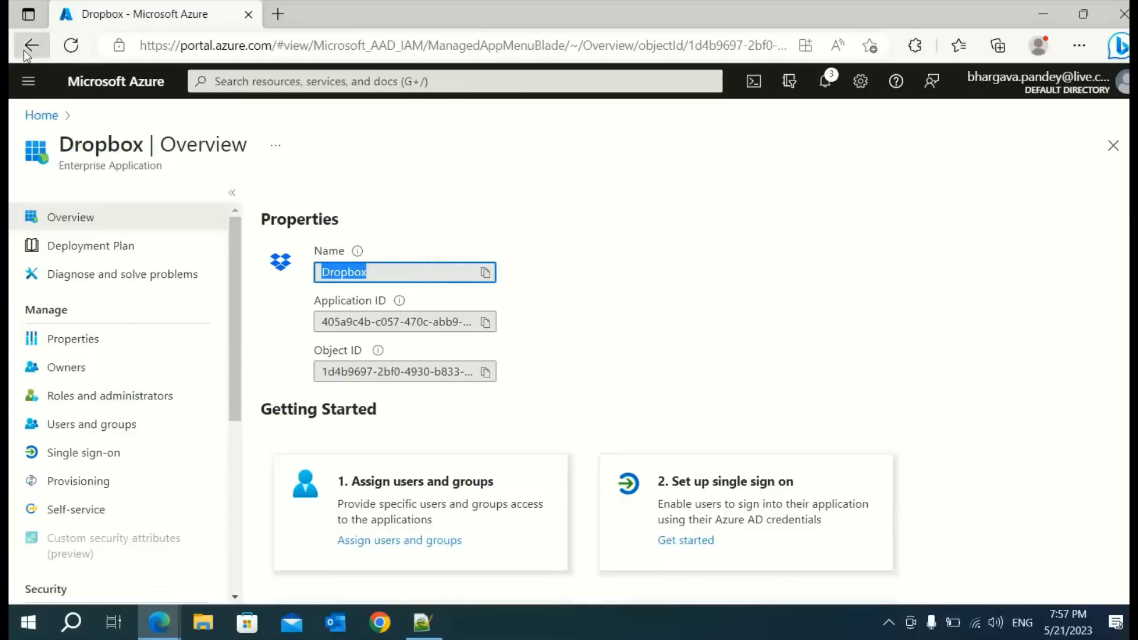
click(83, 453)
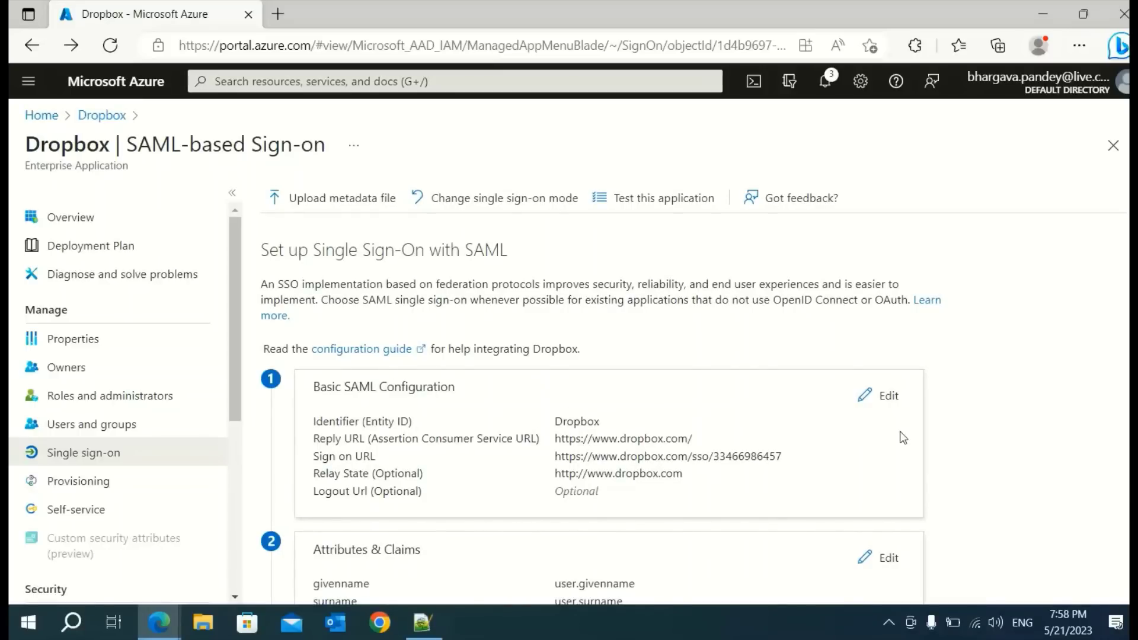
Open Basic SAML Configuration for editing and review its identifier, reply and sign-on URLs
click(887, 403)
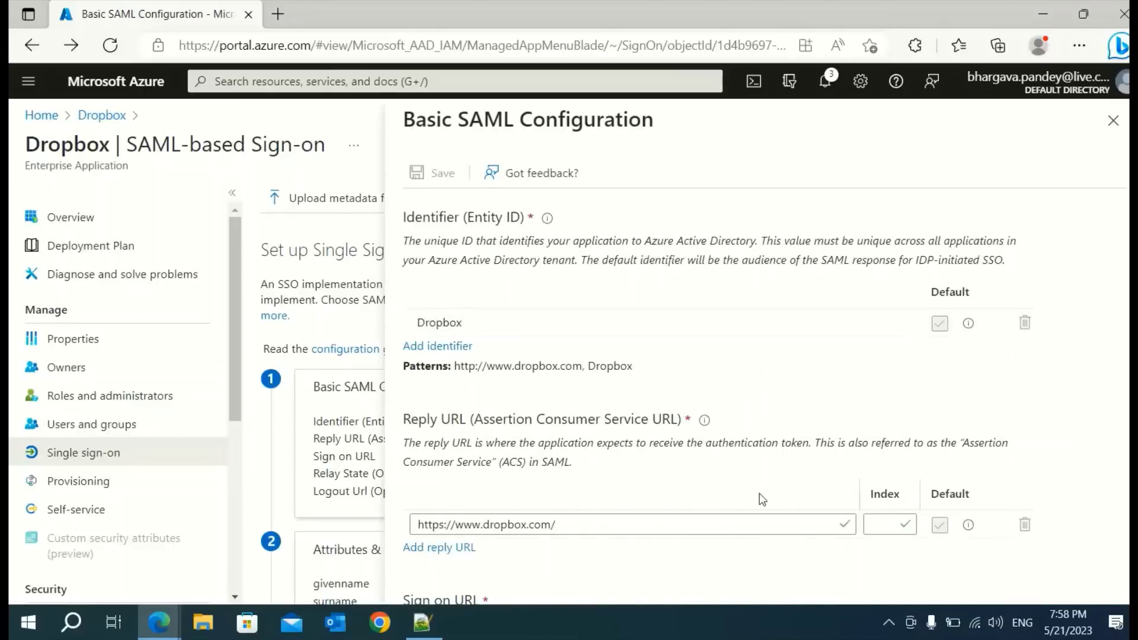
scroll(451, 344, down, 1)
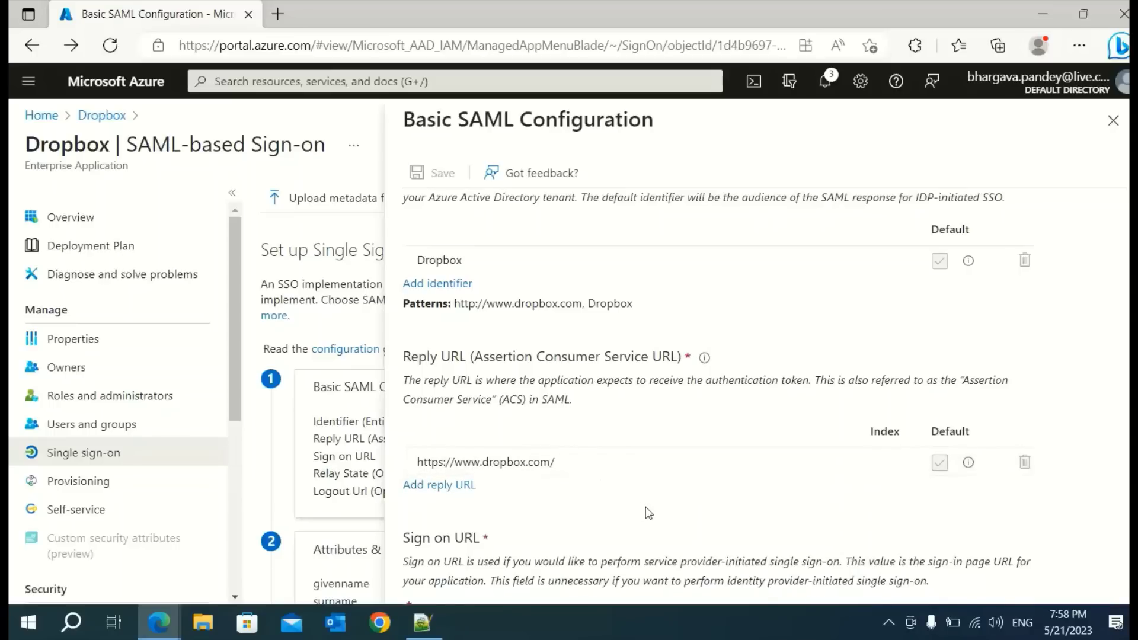
scroll(748, 409, down, 2)
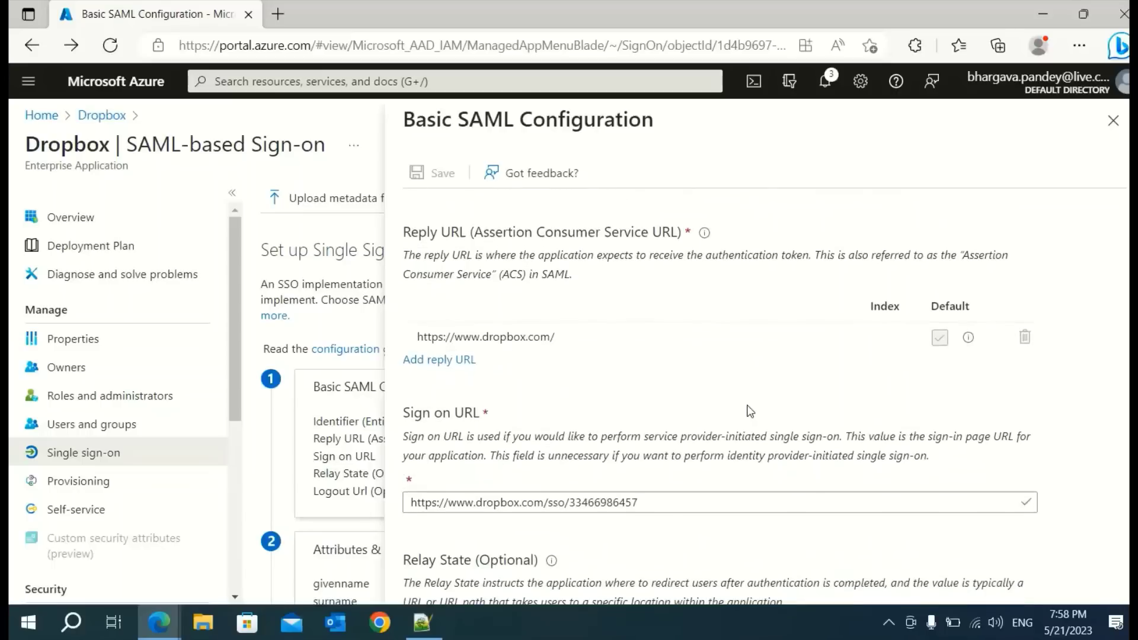
scroll(692, 395, down, 1)
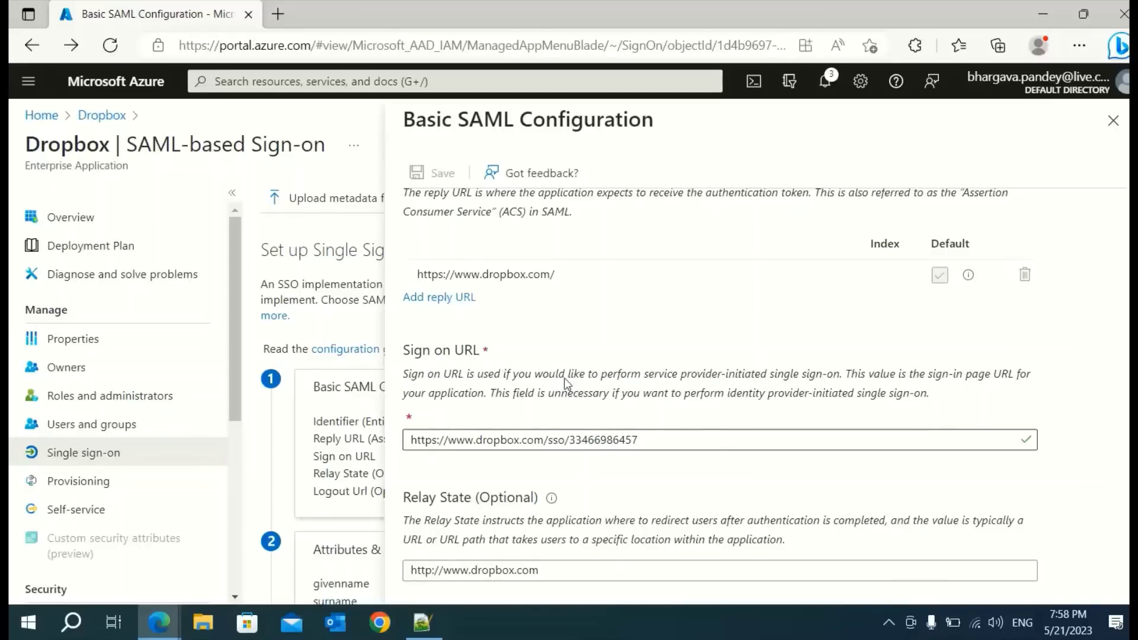
Bring the Members - Dropbox window back to the front
mouse_move(158, 622)
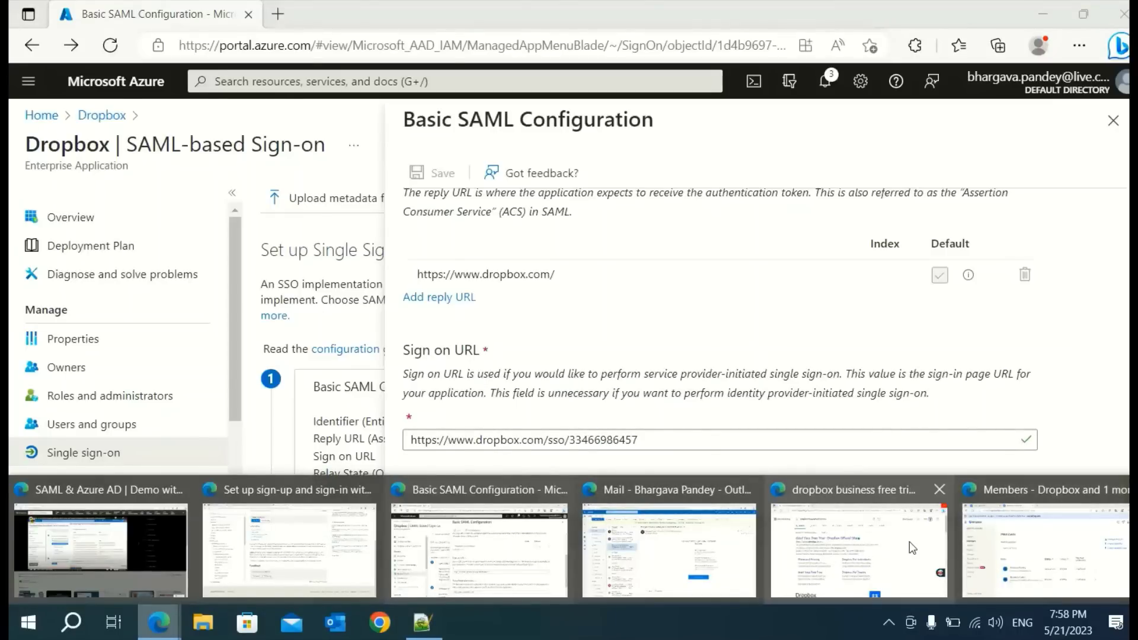
mouse_move(907, 551)
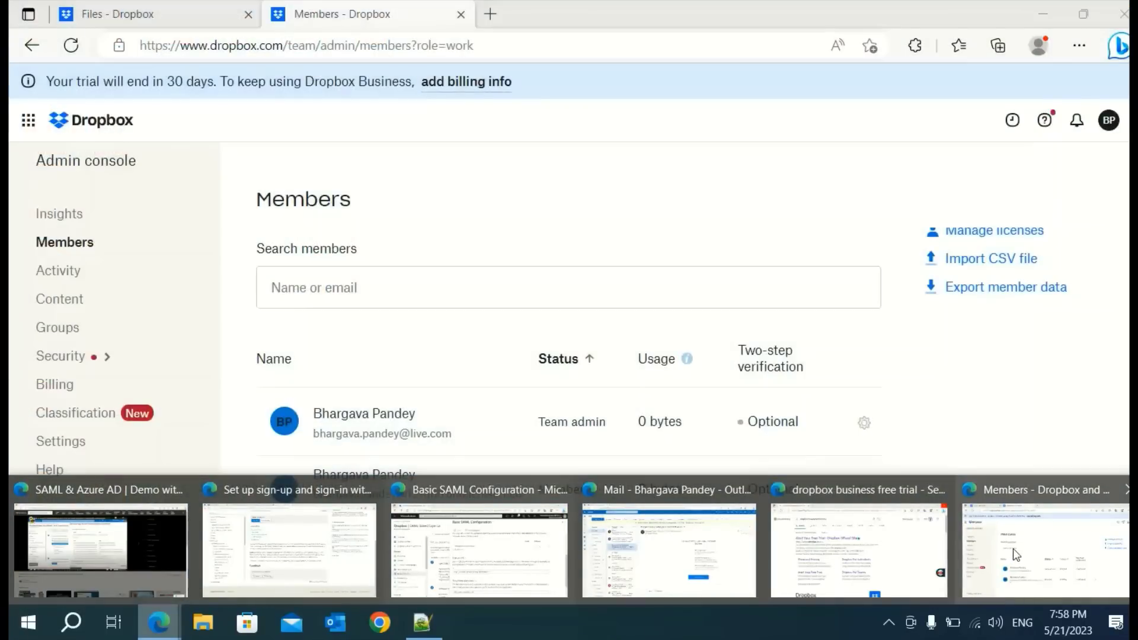
click(1012, 549)
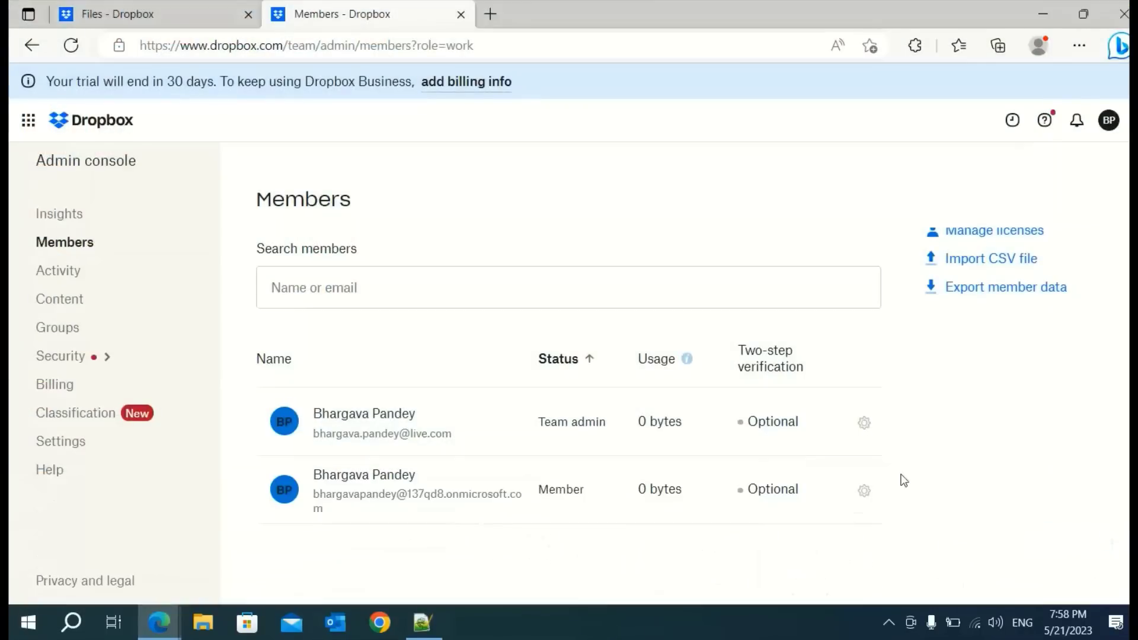
Close the Files tab and open Single sign-on under Authentication in Dropbox admin settings
click(64, 452)
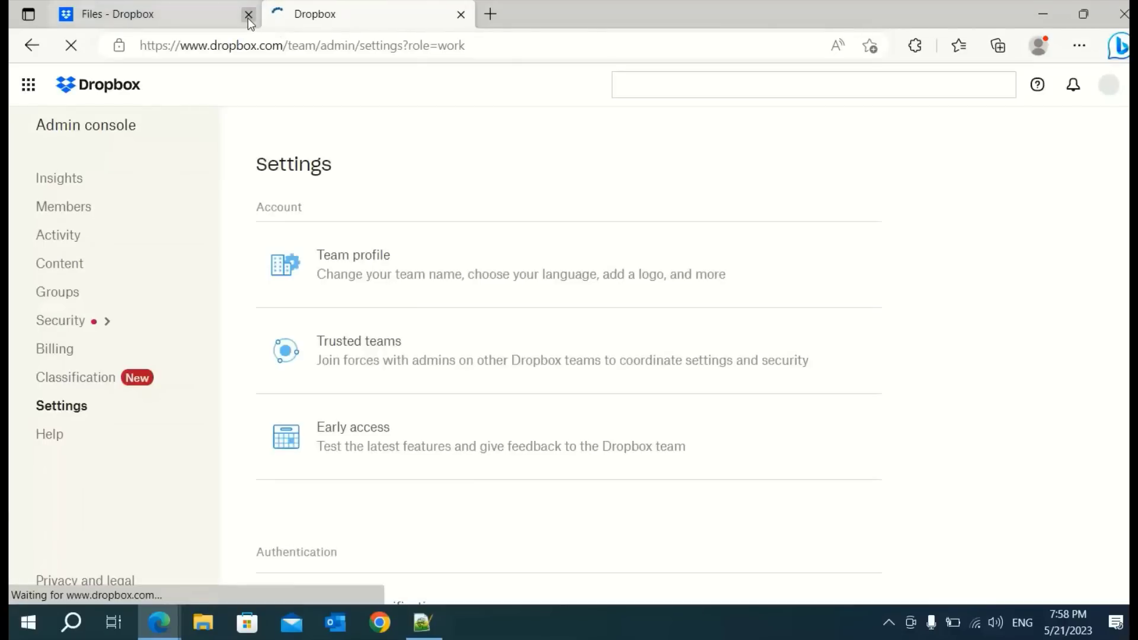
click(248, 14)
scroll(441, 468, down, 4)
scroll(438, 473, down, 5)
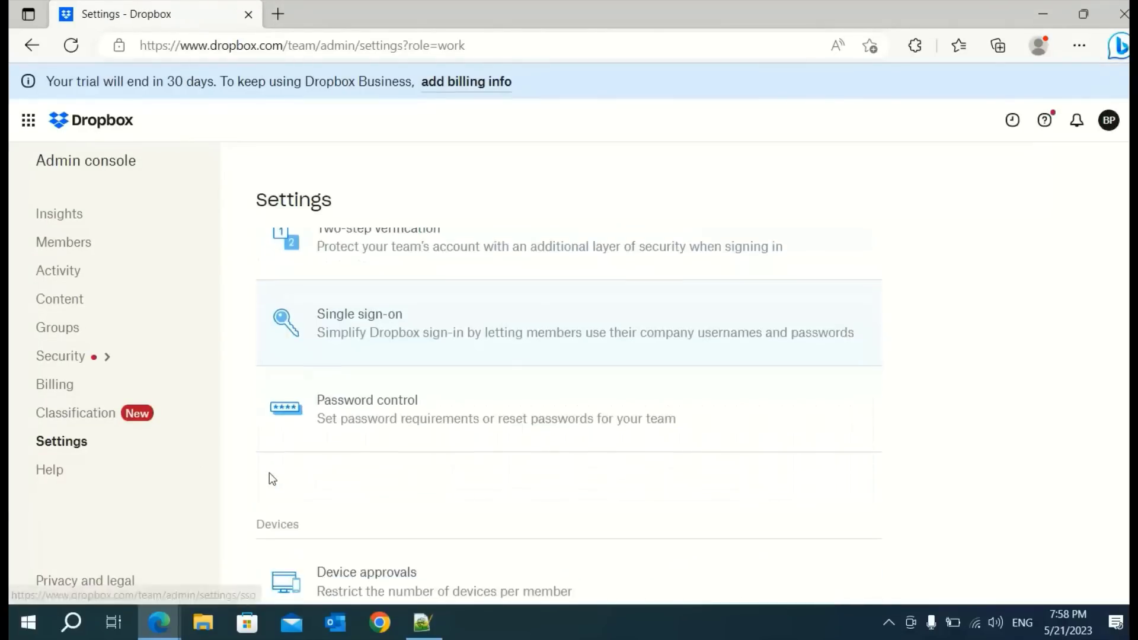
click(383, 328)
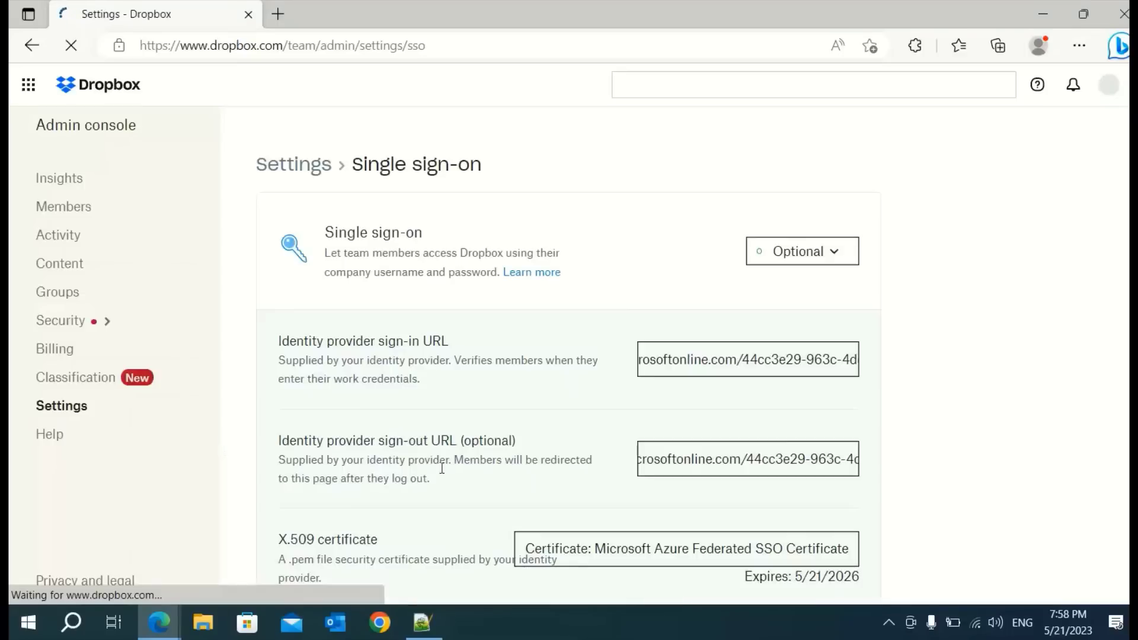
scroll(935, 472, down, 6)
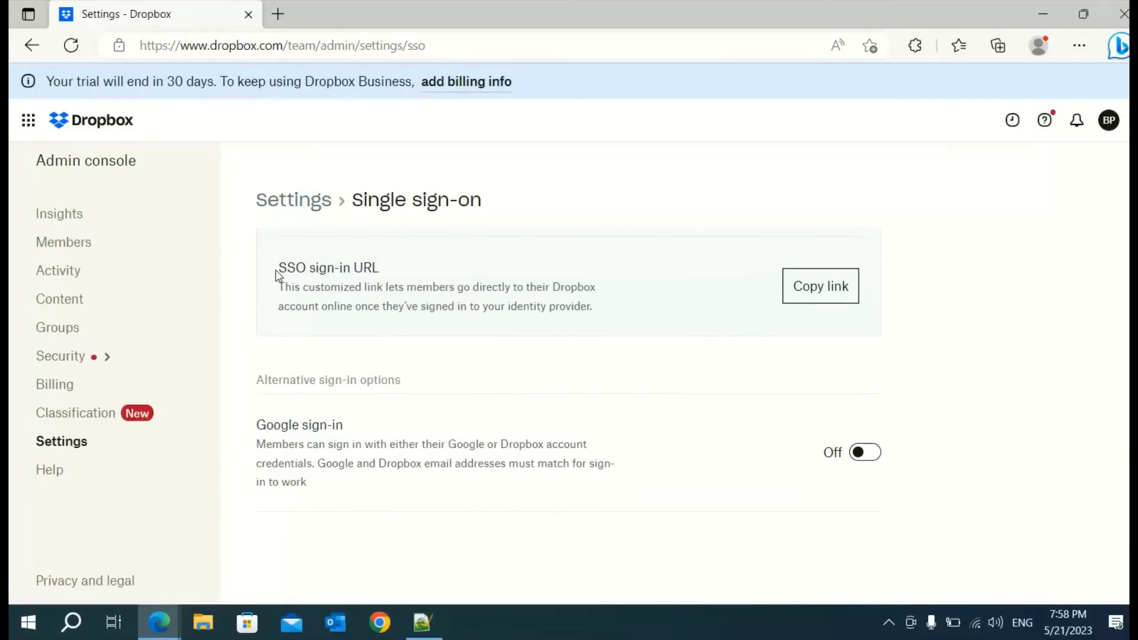
Copy the Dropbox SSO sign-in URL and paste it into a new untitled Notepad note
click(821, 296)
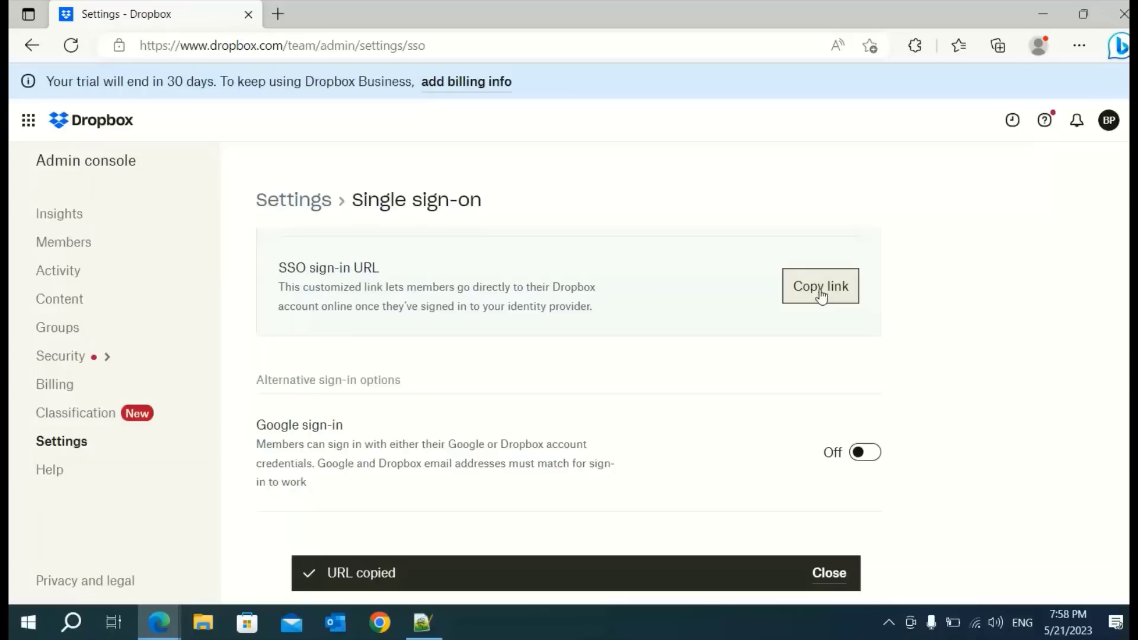
key(super+r)
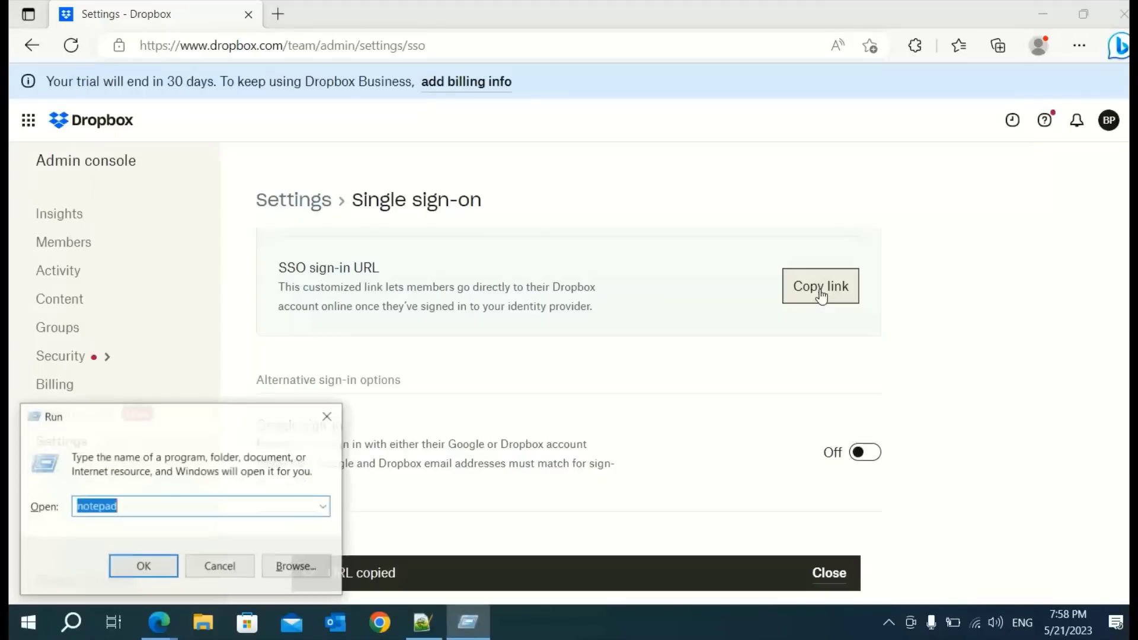
key(Return)
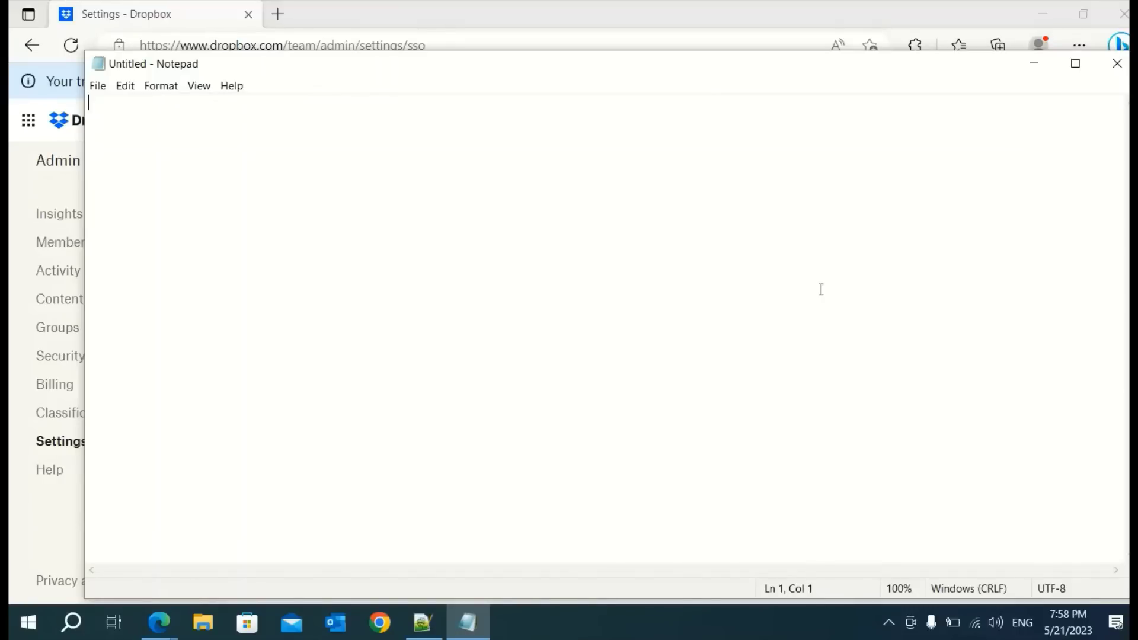
key(ctrl+v)
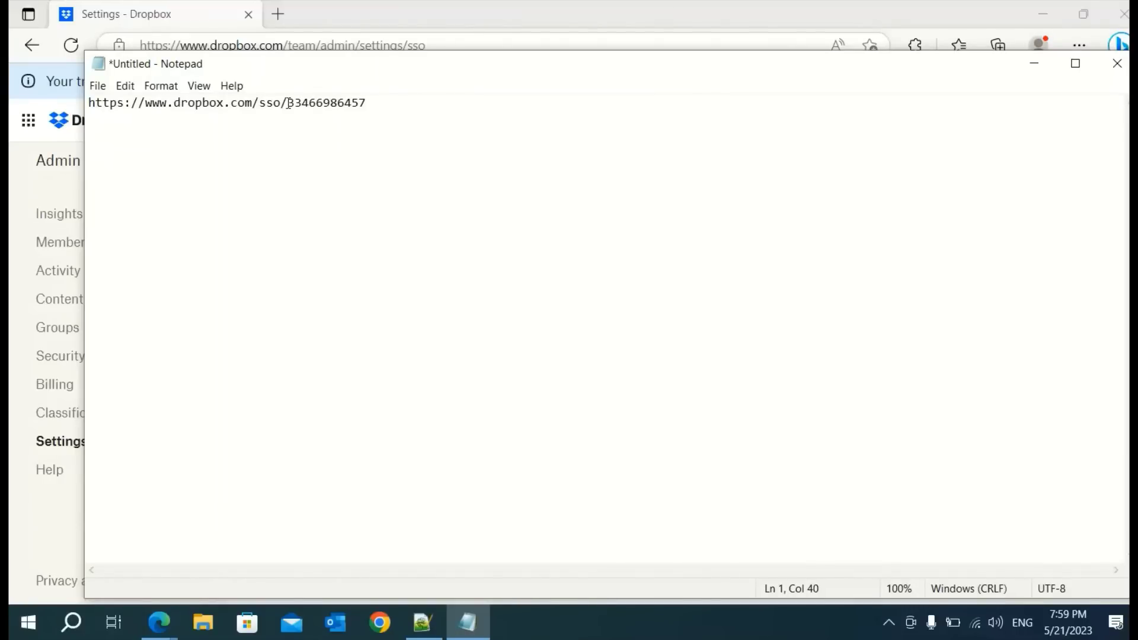
key(alt+Tab)
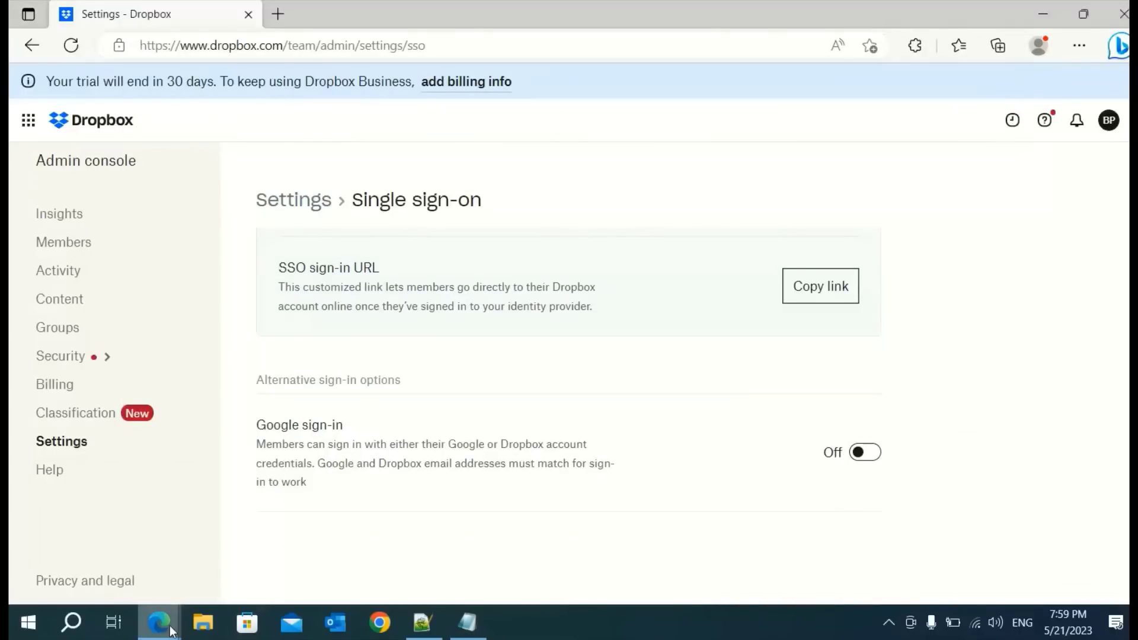
Place the Notepad note holding the SSO link over Azure's Basic SAML Configuration panel
mouse_move(802, 539)
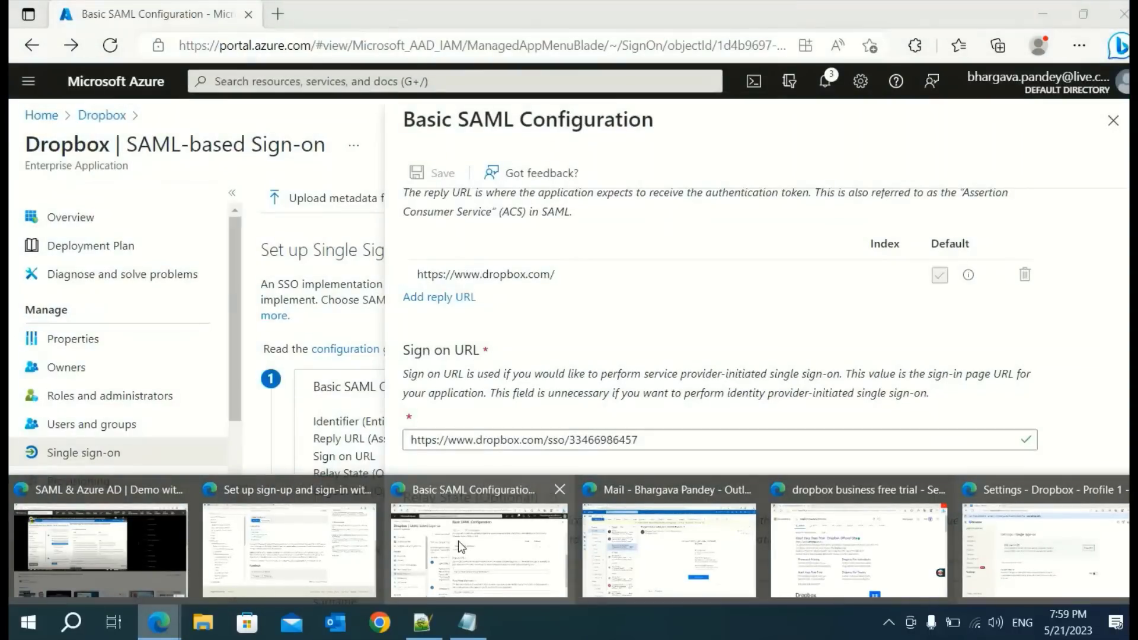
click(458, 540)
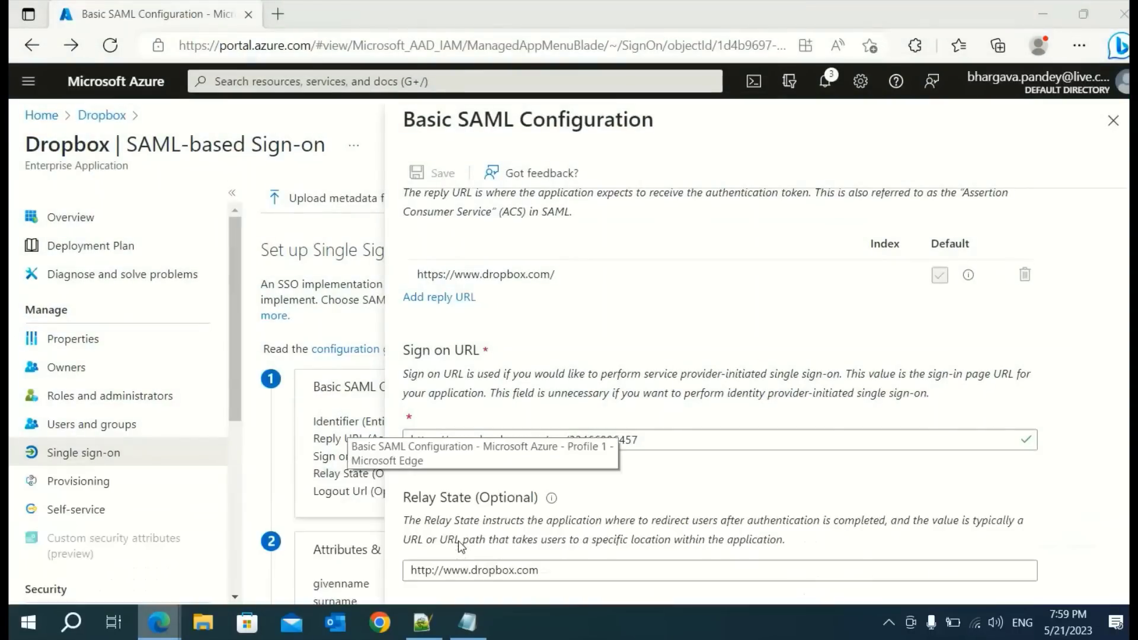
click(468, 622)
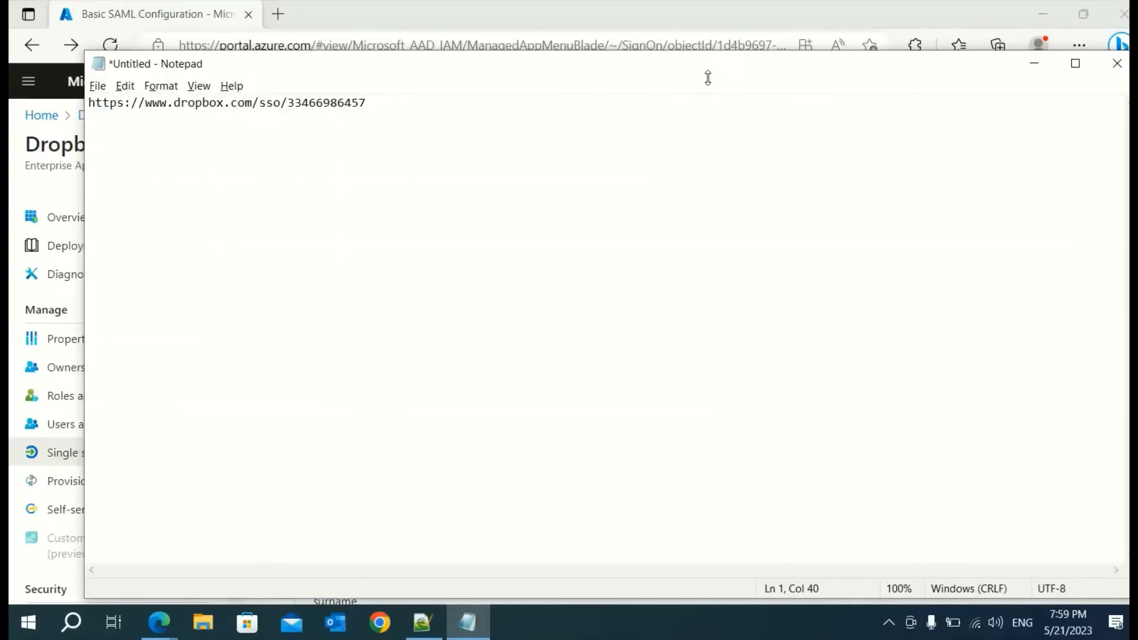
drag(706, 76, 681, 91)
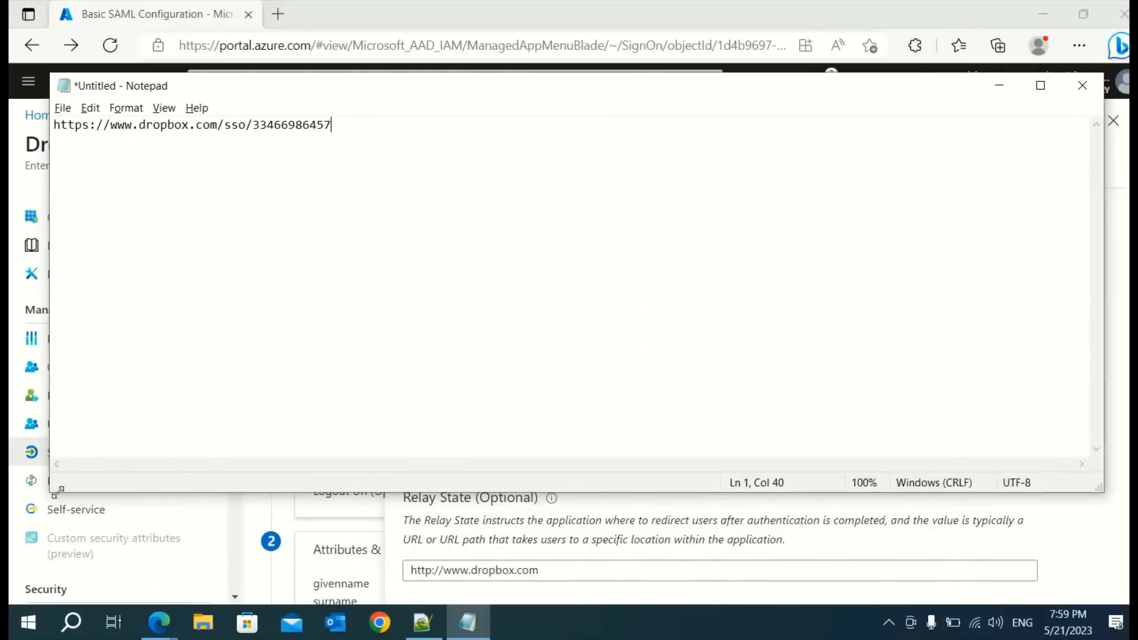
drag(55, 490, 504, 400)
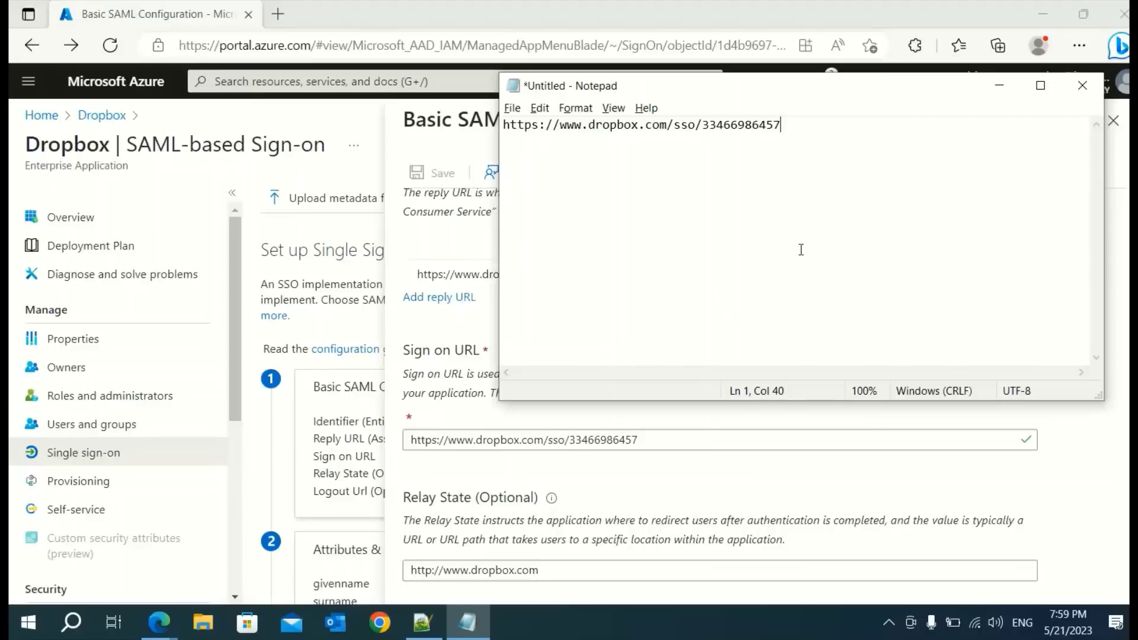
click(992, 90)
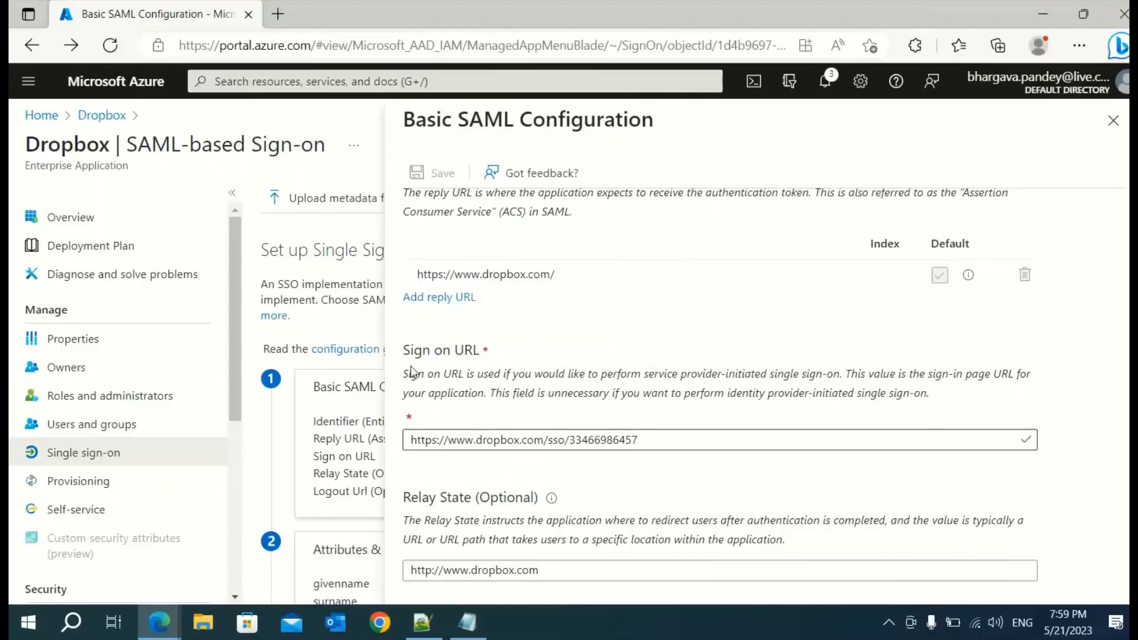
scroll(714, 432, down, 2)
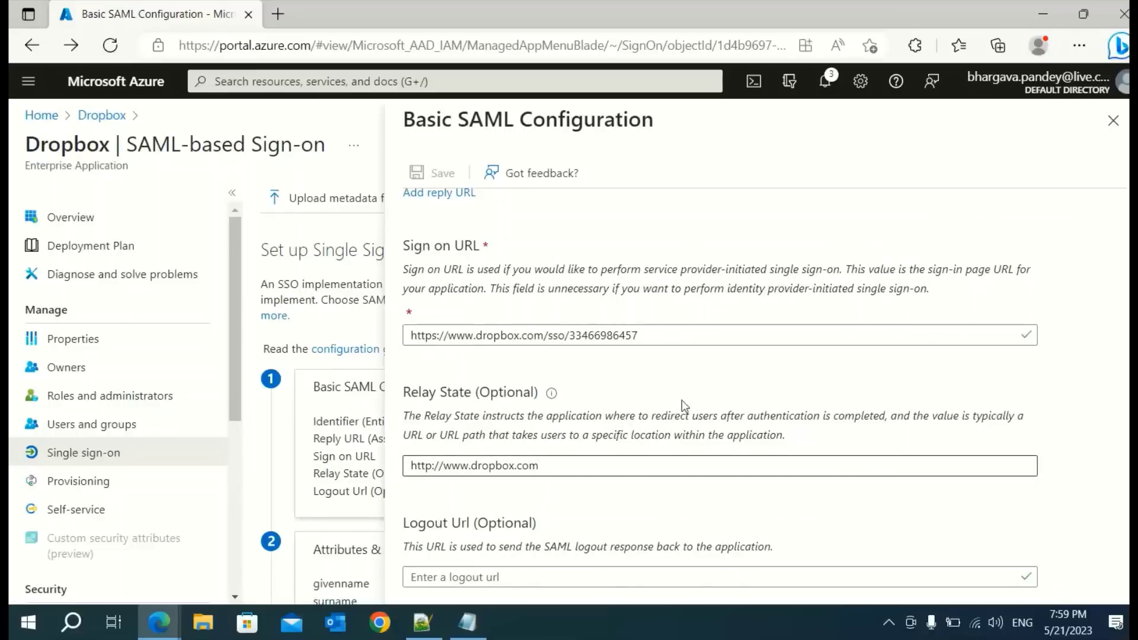
scroll(682, 400, up, 5)
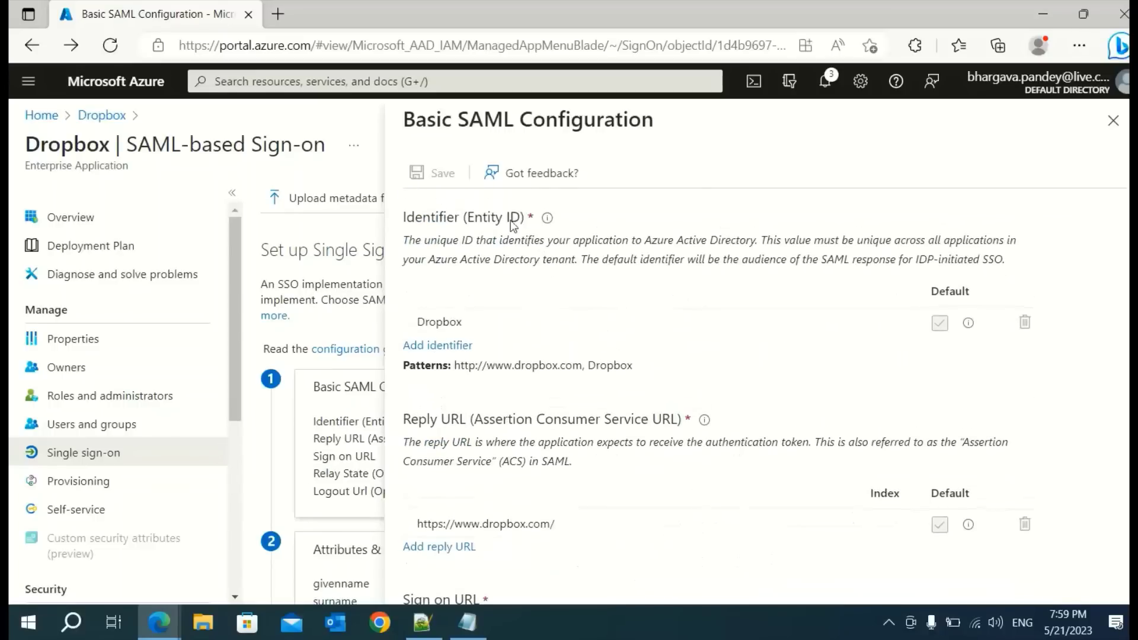
click(1113, 121)
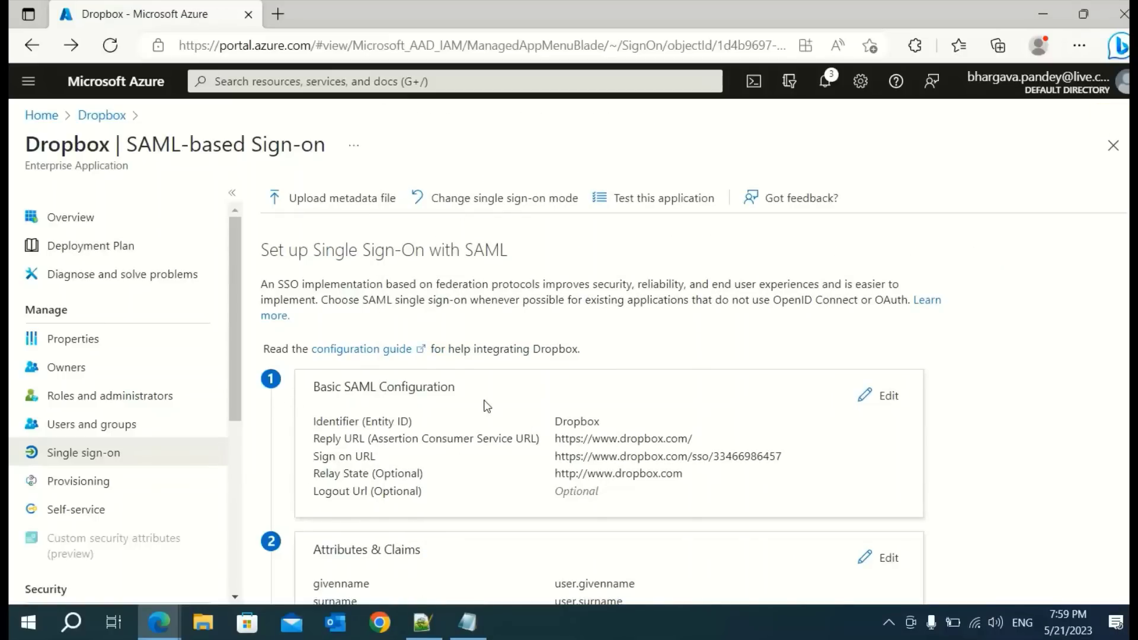
Download the Certificate (Base64) from the SAML Certificates section for the Dropbox app
scroll(486, 406, down, 3)
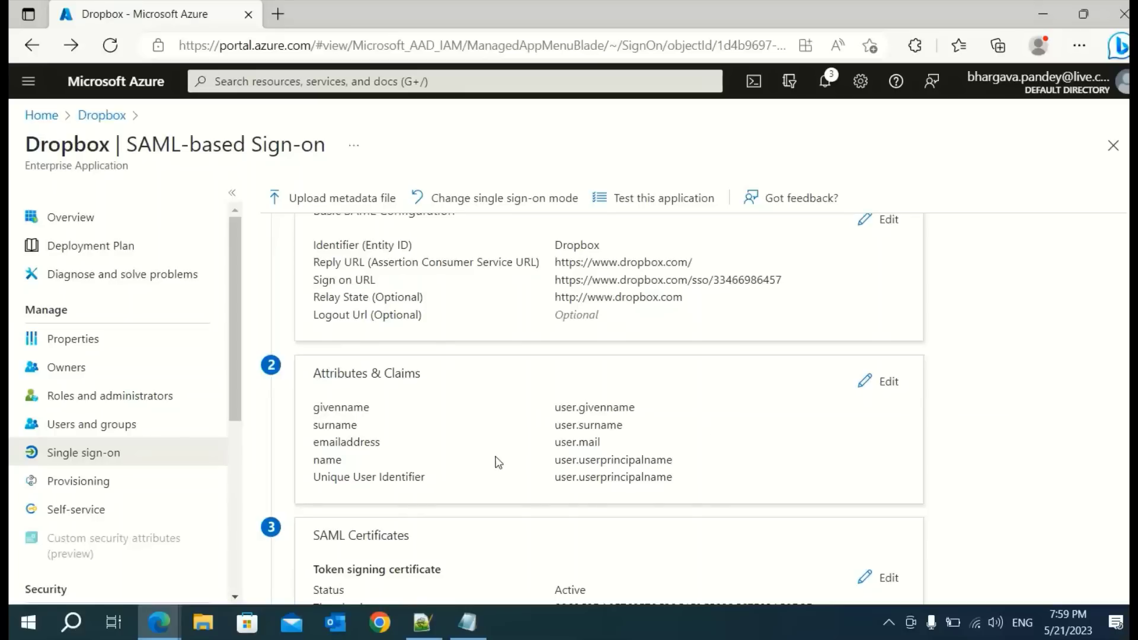
scroll(498, 462, down, 1)
scroll(508, 413, down, 2)
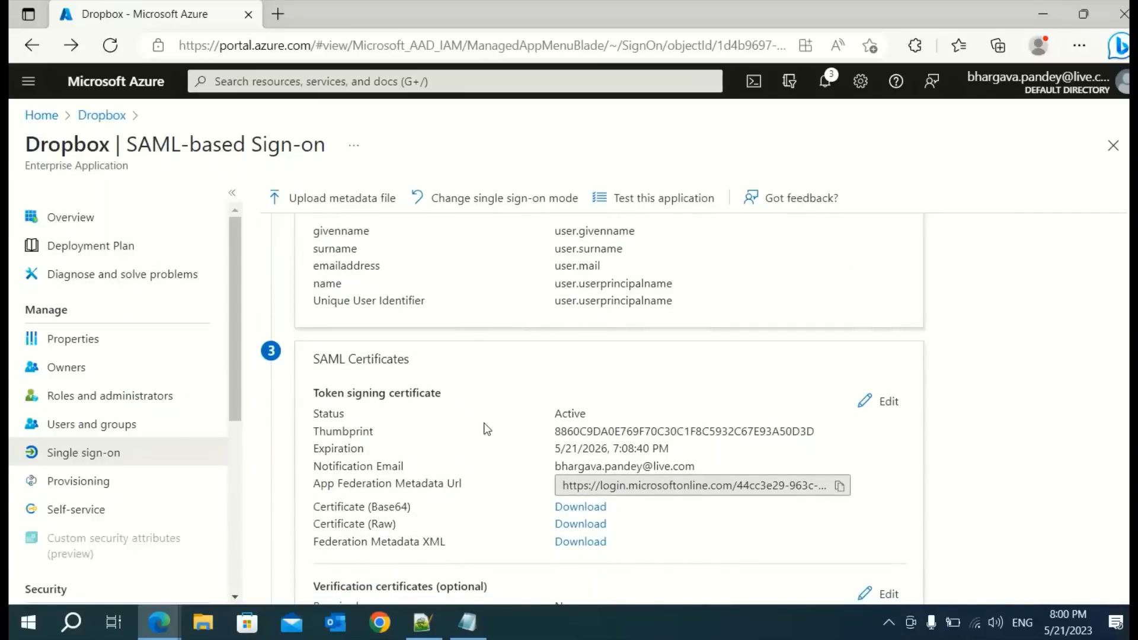
scroll(496, 413, down, 1)
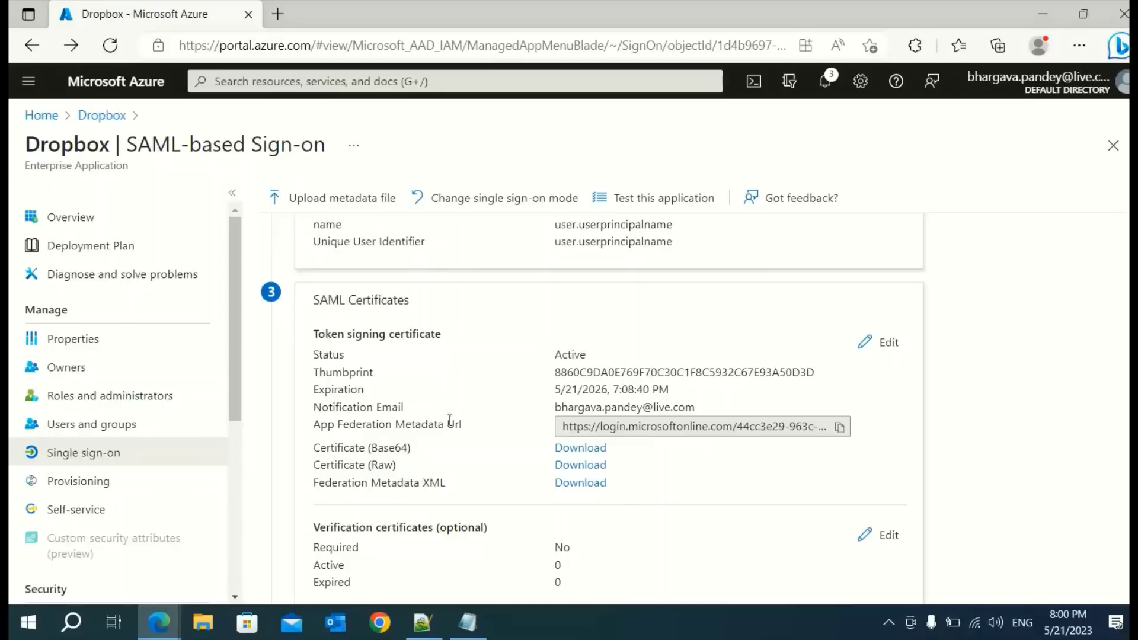
click(565, 449)
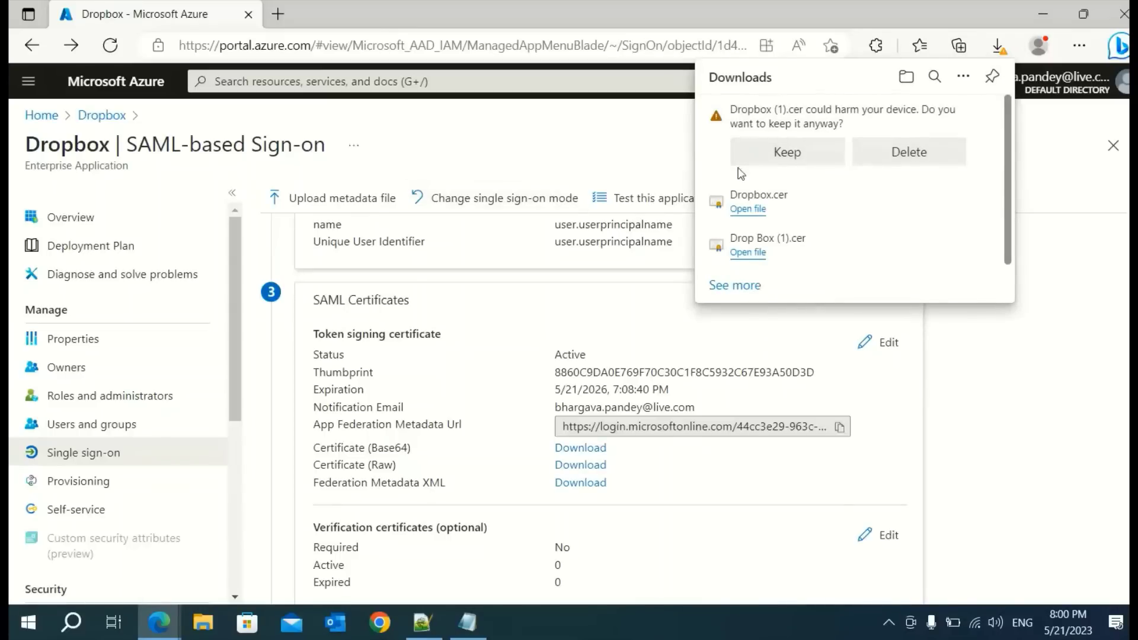
Delete the duplicate Dropbox (1).cer download and locate the 2 KB Dropbox.cer in Downloads
click(920, 154)
click(205, 625)
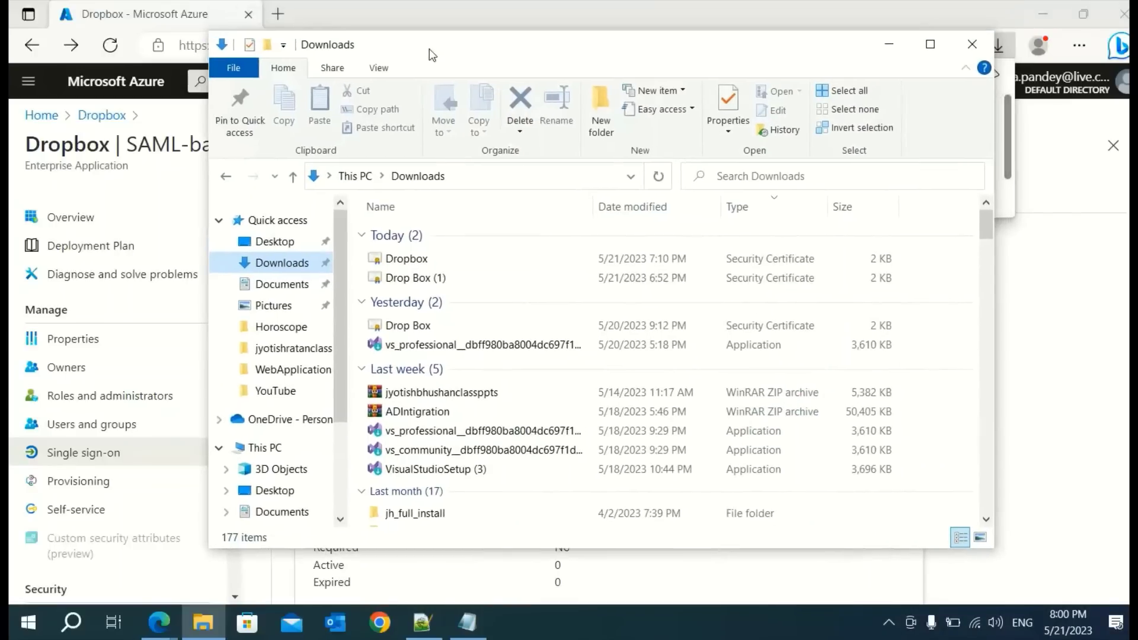
click(407, 263)
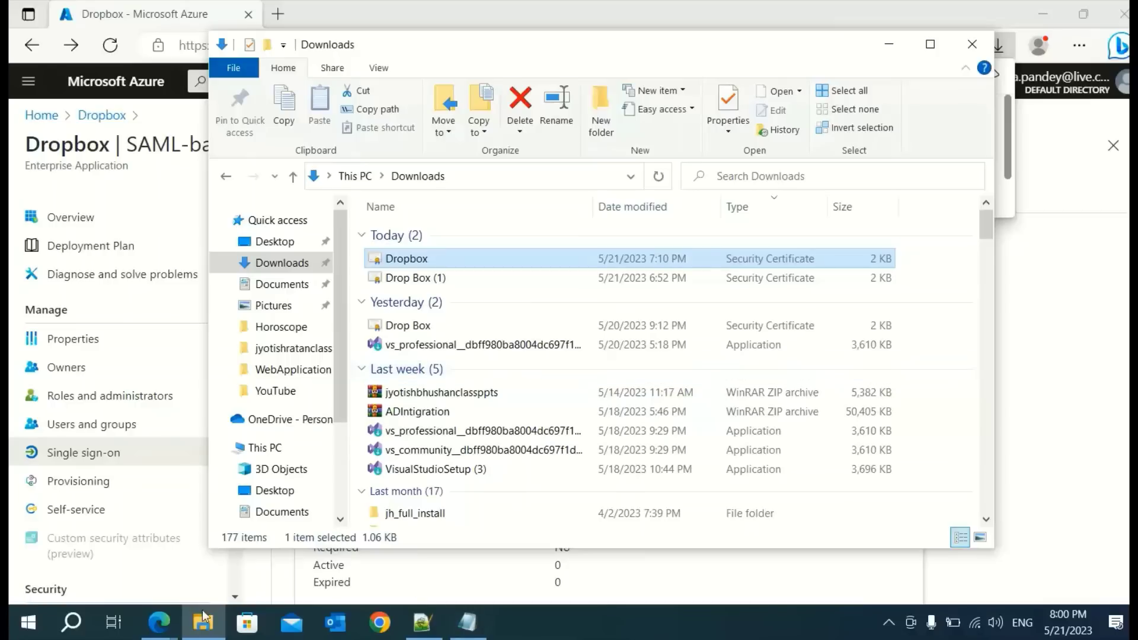
mouse_move(160, 628)
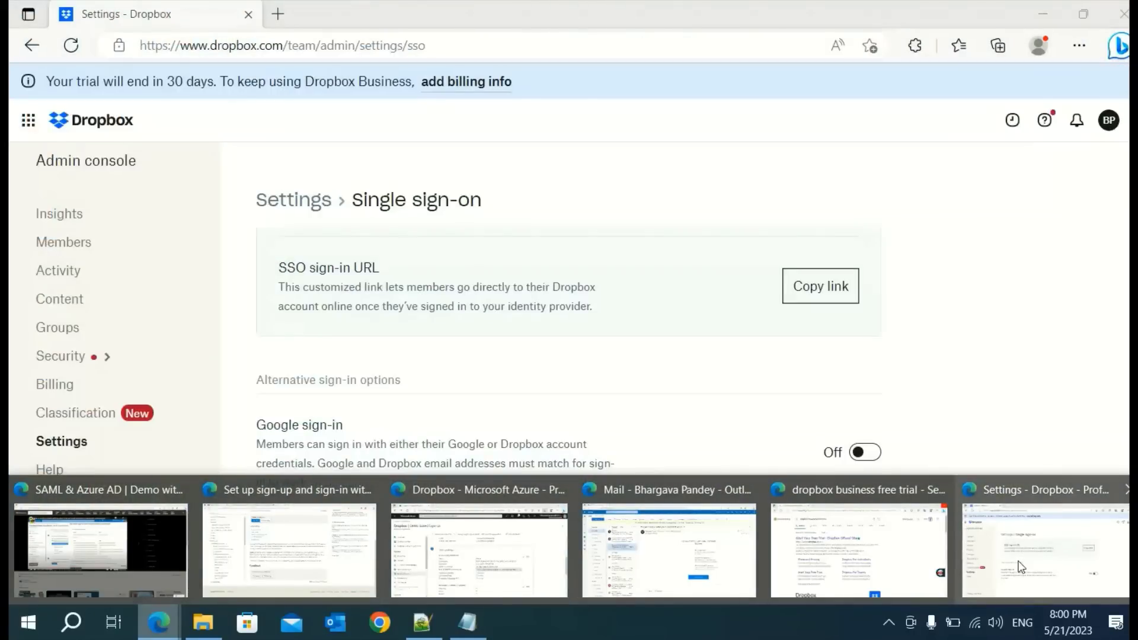
Upload Dropbox.cer as the X.509 certificate in Dropbox single sign-on and save the changes
click(1021, 567)
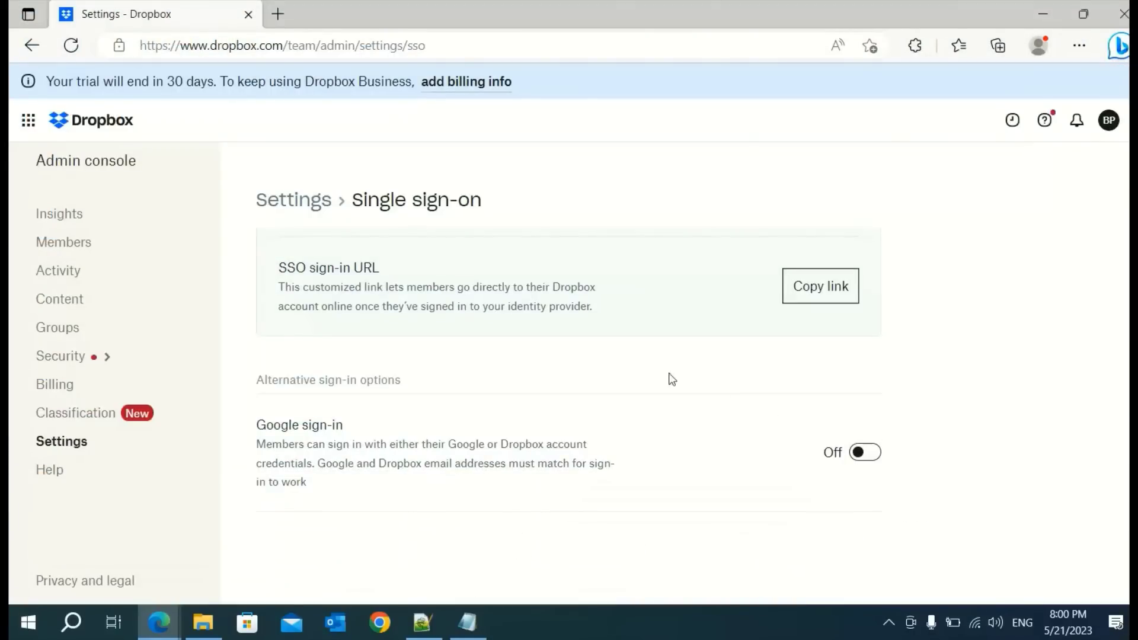
scroll(670, 379, up, 3)
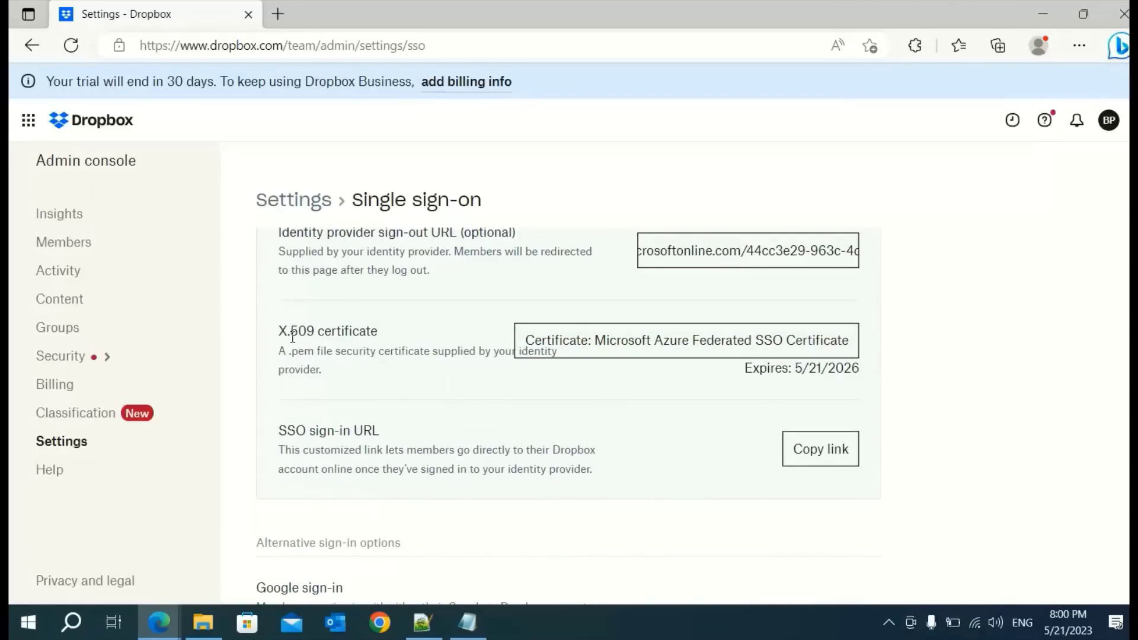
click(679, 348)
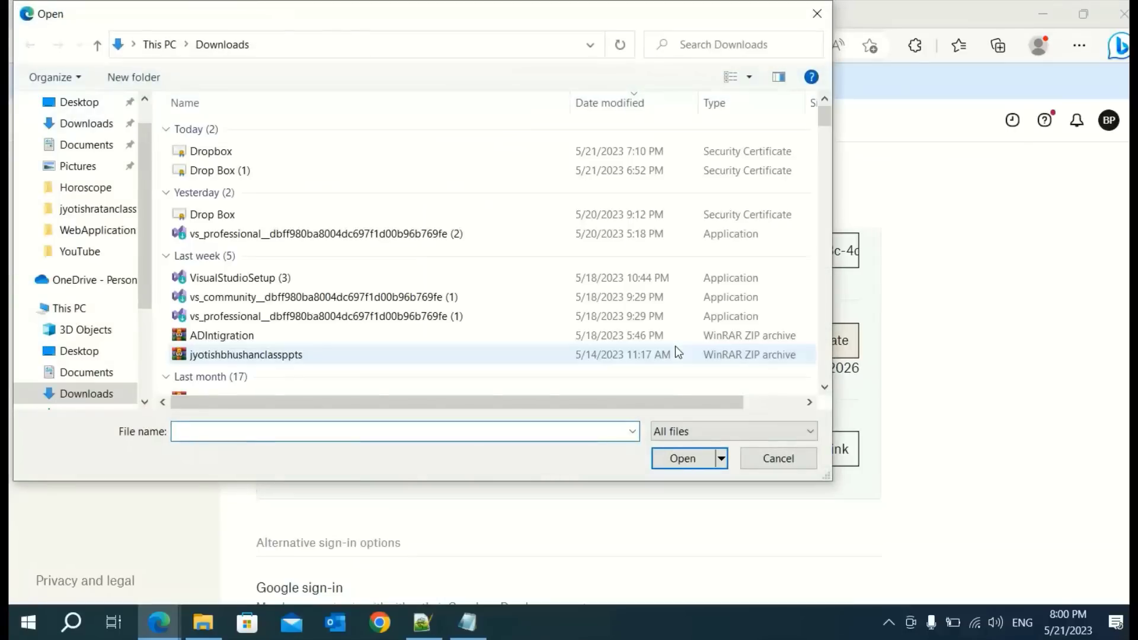
click(200, 155)
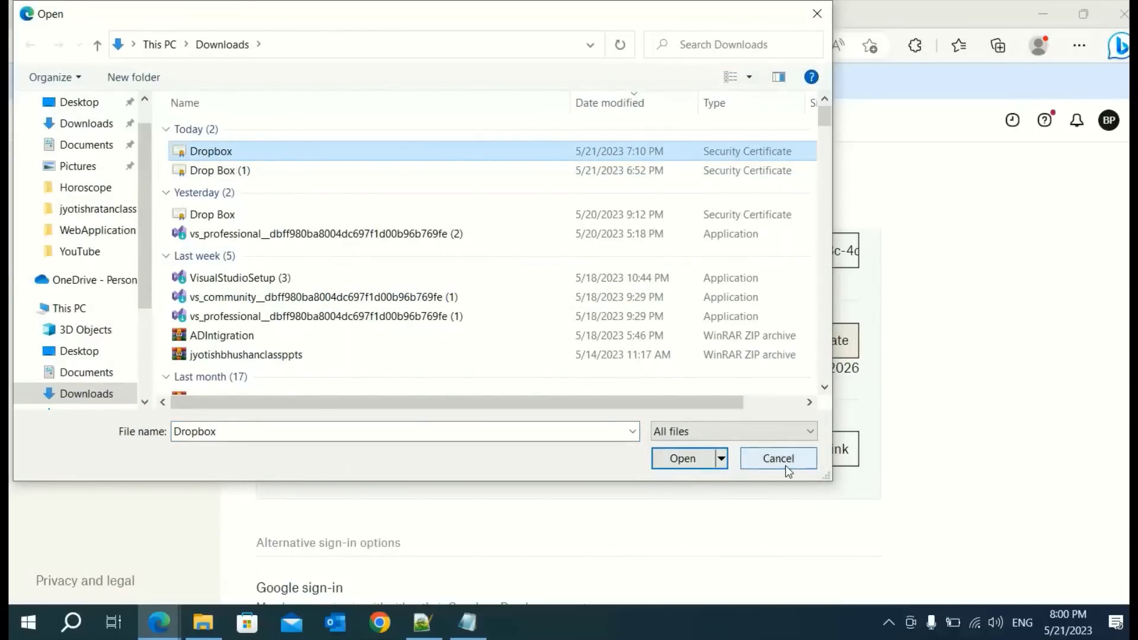
click(680, 466)
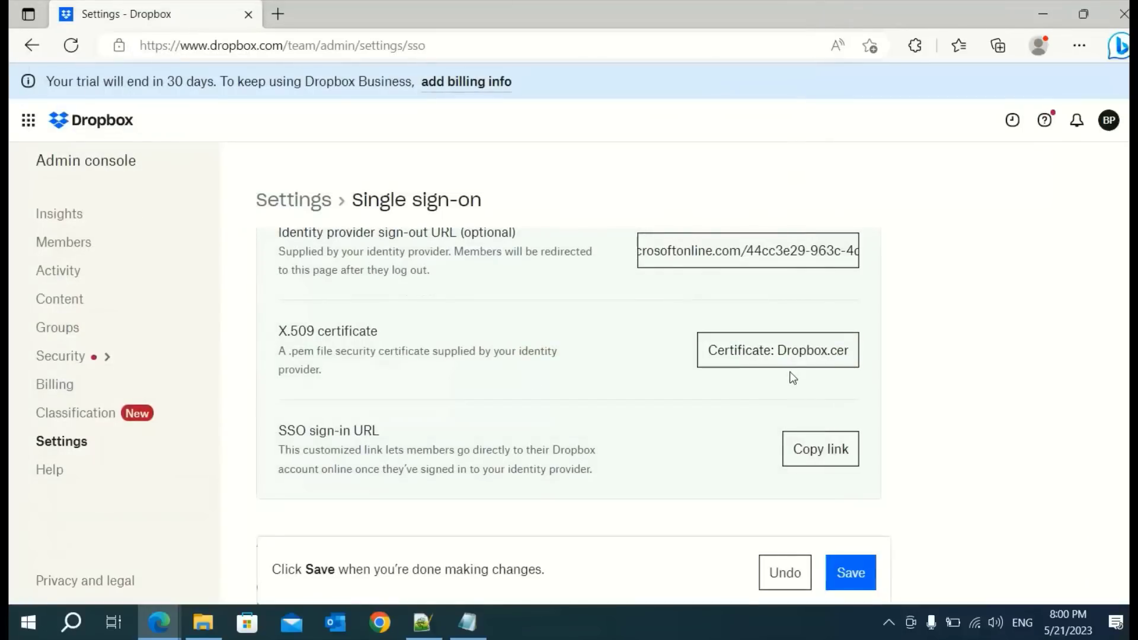
click(853, 574)
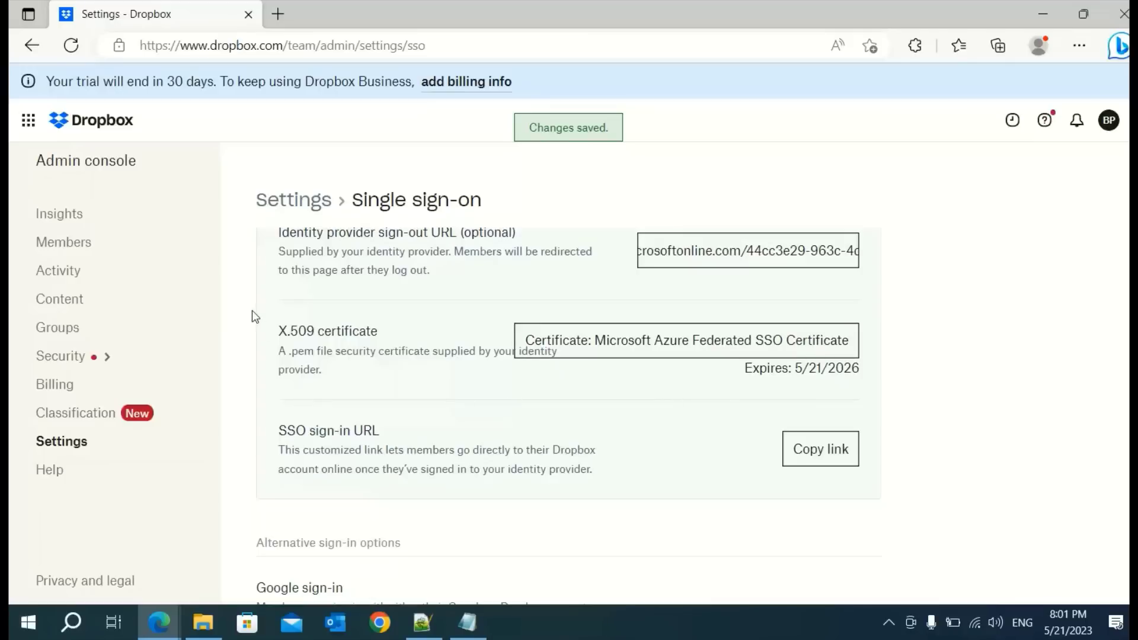
Review the certificate, SSO sign-in URL and sign-in/sign-out URL descriptions
drag(244, 315, 877, 470)
click(1064, 474)
scroll(1034, 441, up, 4)
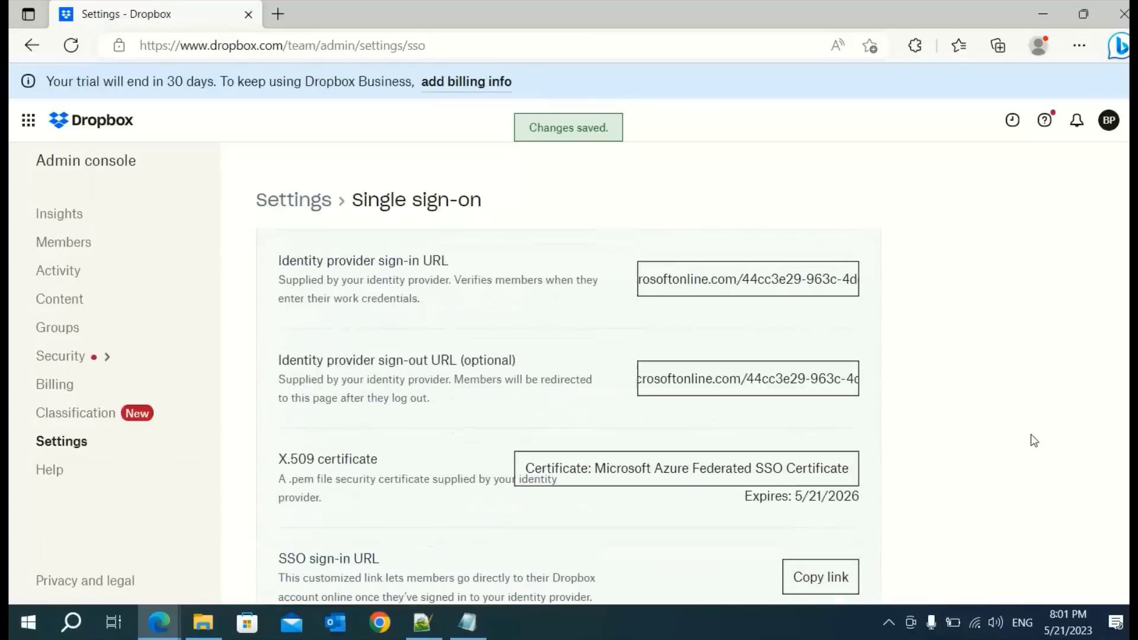
scroll(1031, 436, down, 1)
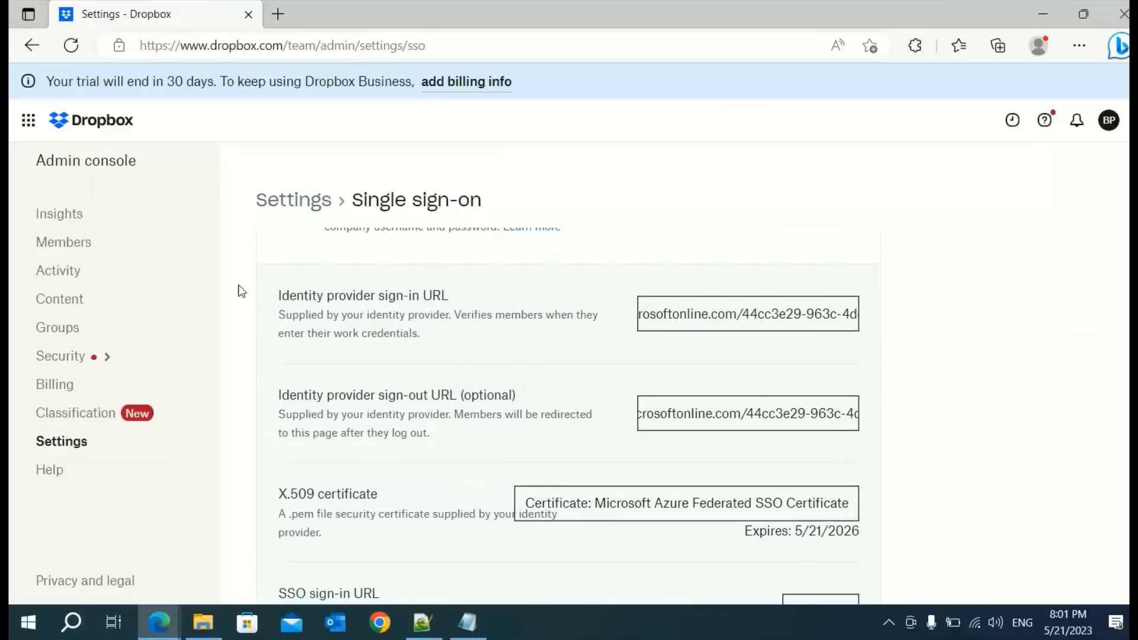
drag(253, 275, 393, 447)
click(969, 423)
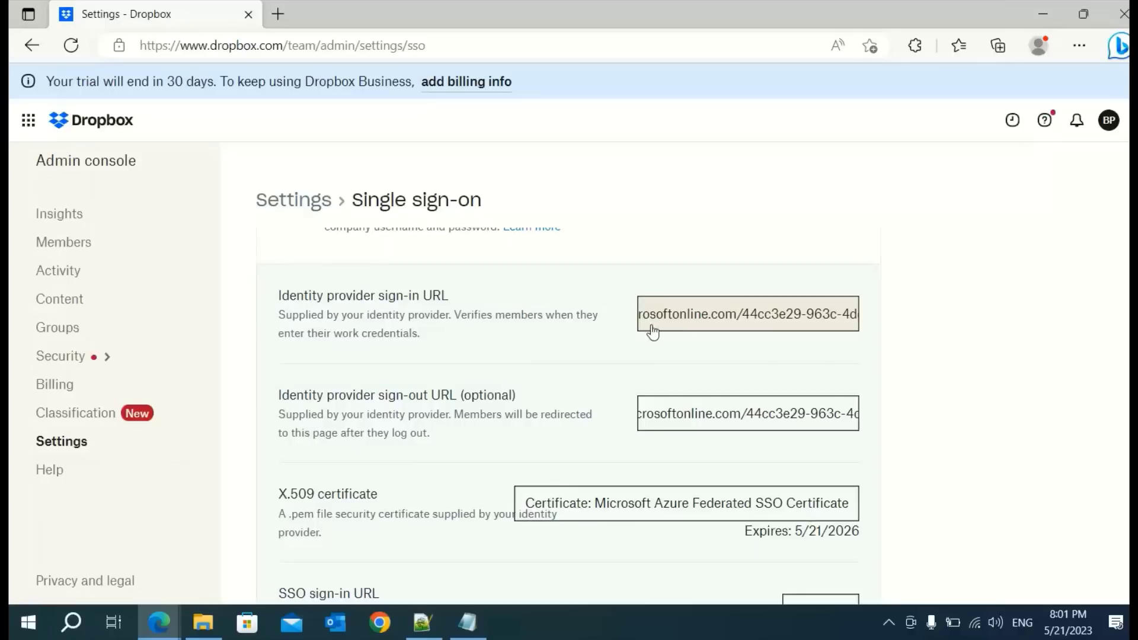
scroll(991, 467, down, 2)
scroll(658, 485, down, 3)
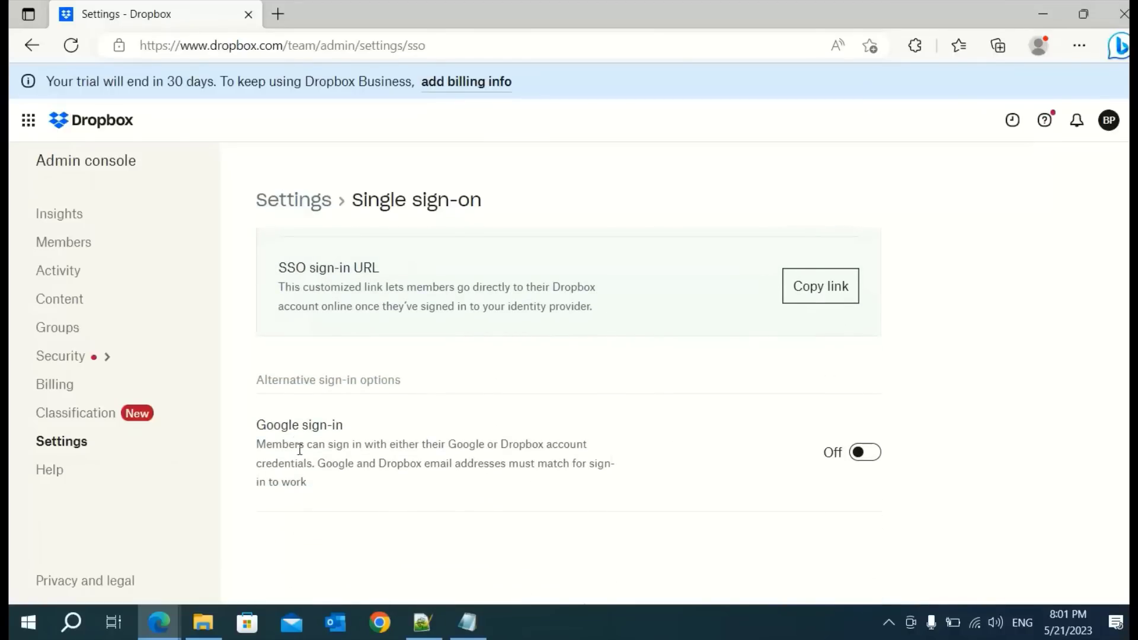
Switch to Azure's Dropbox SAML sign-on page, dismiss Downloads and check the installed extensions
click(170, 633)
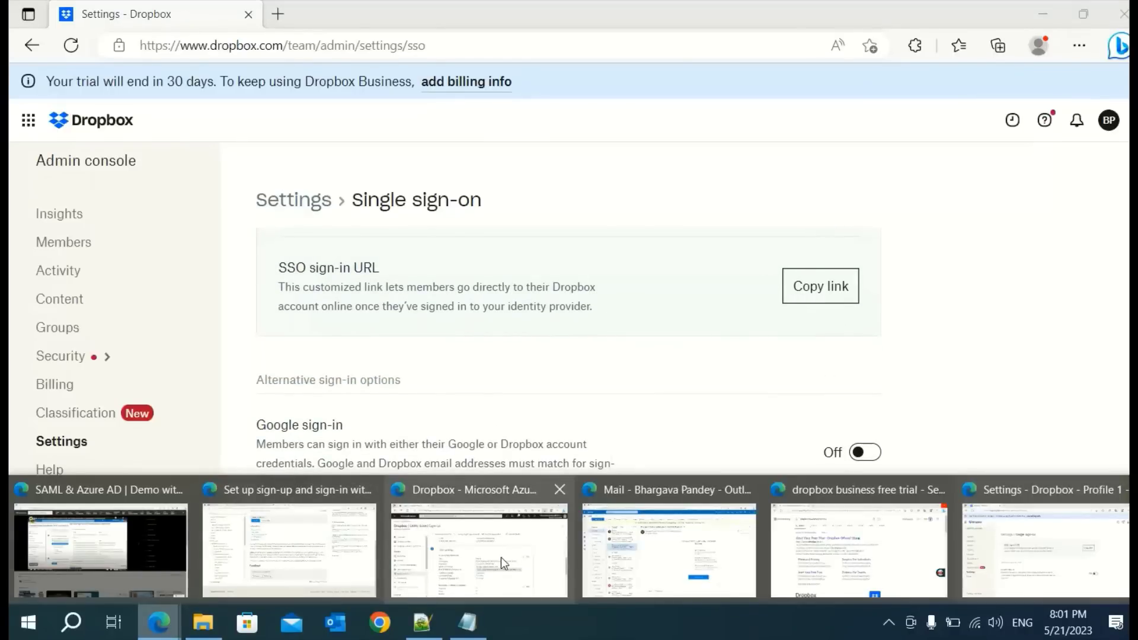
click(501, 558)
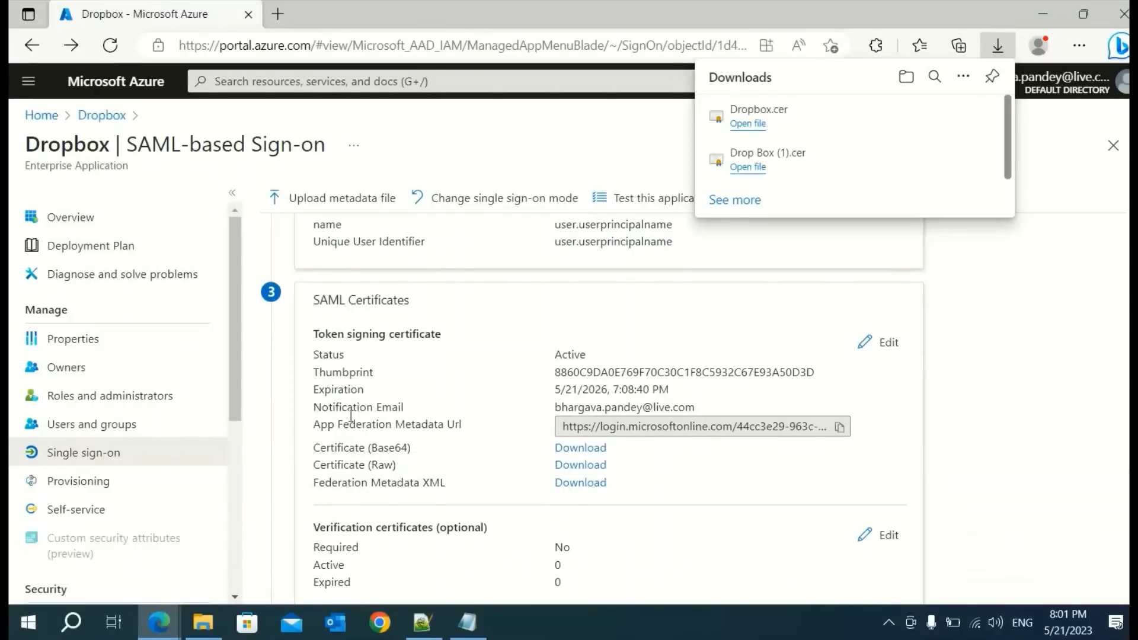
mouse_move(983, 104)
click(1053, 262)
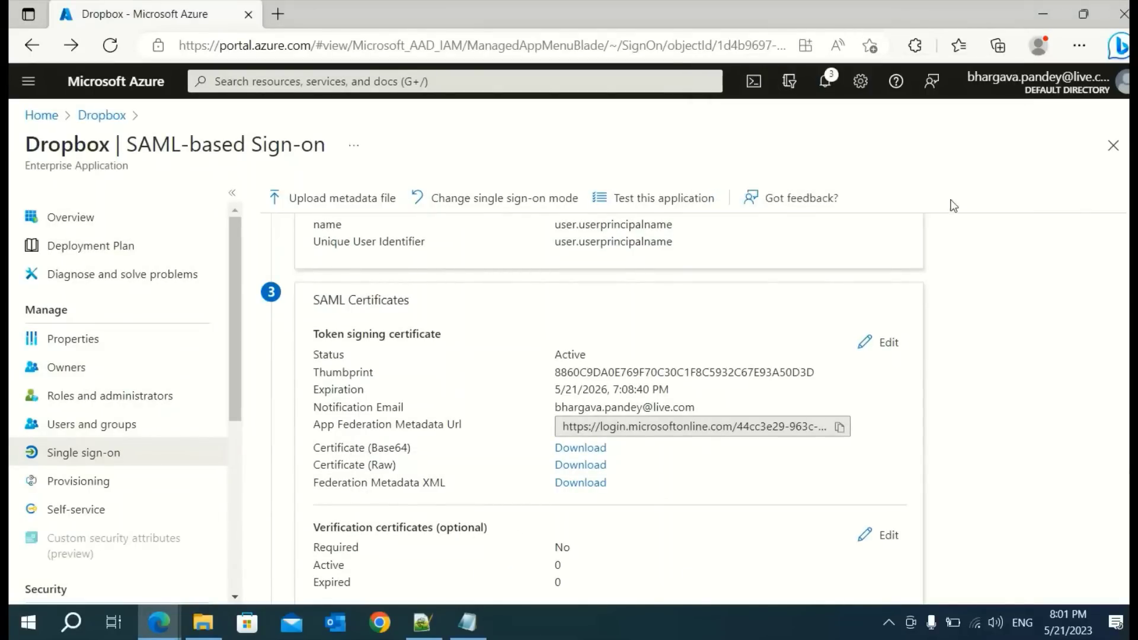
scroll(307, 377, down, 5)
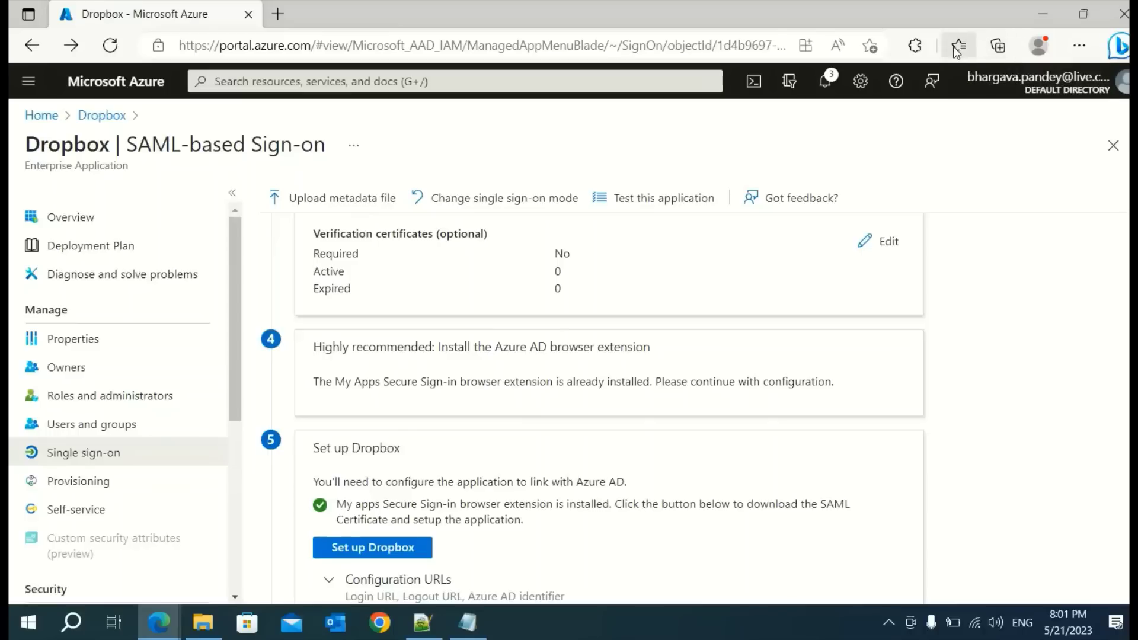
click(924, 48)
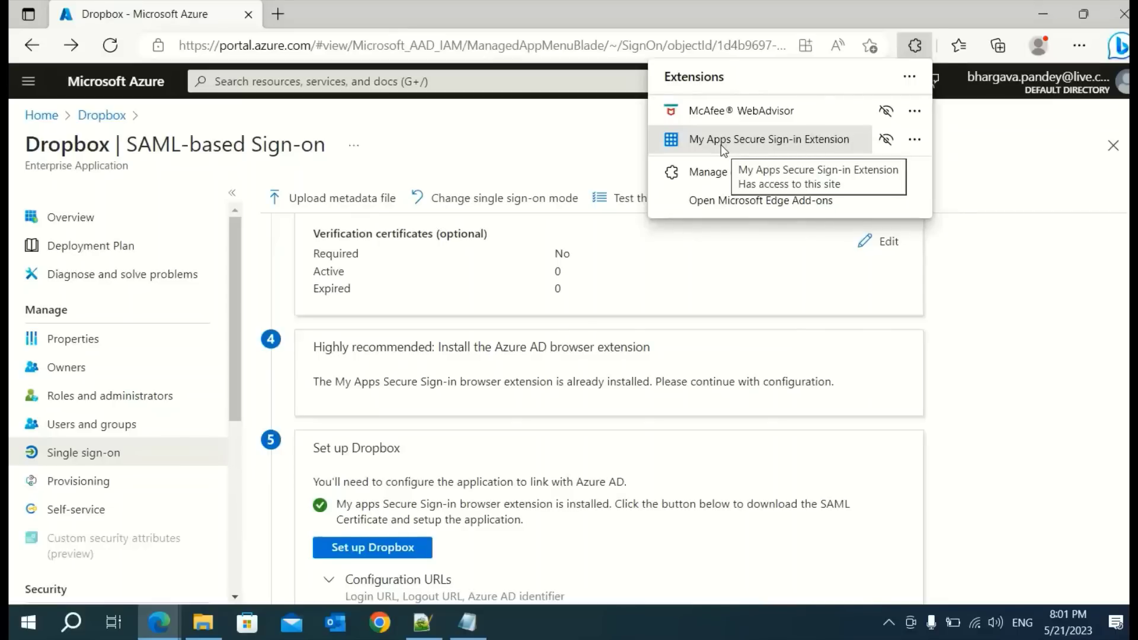
click(993, 387)
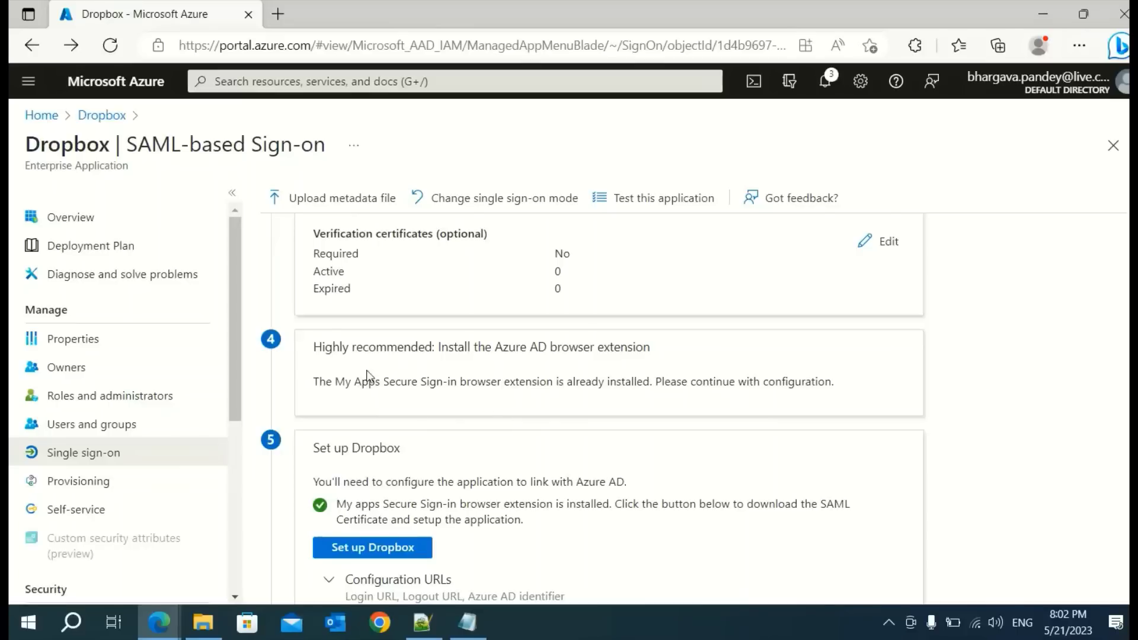
Expand Configuration URLs under Set up Dropbox to show Login URL, Azure AD Identifier and Logout URL
scroll(682, 395, down, 2)
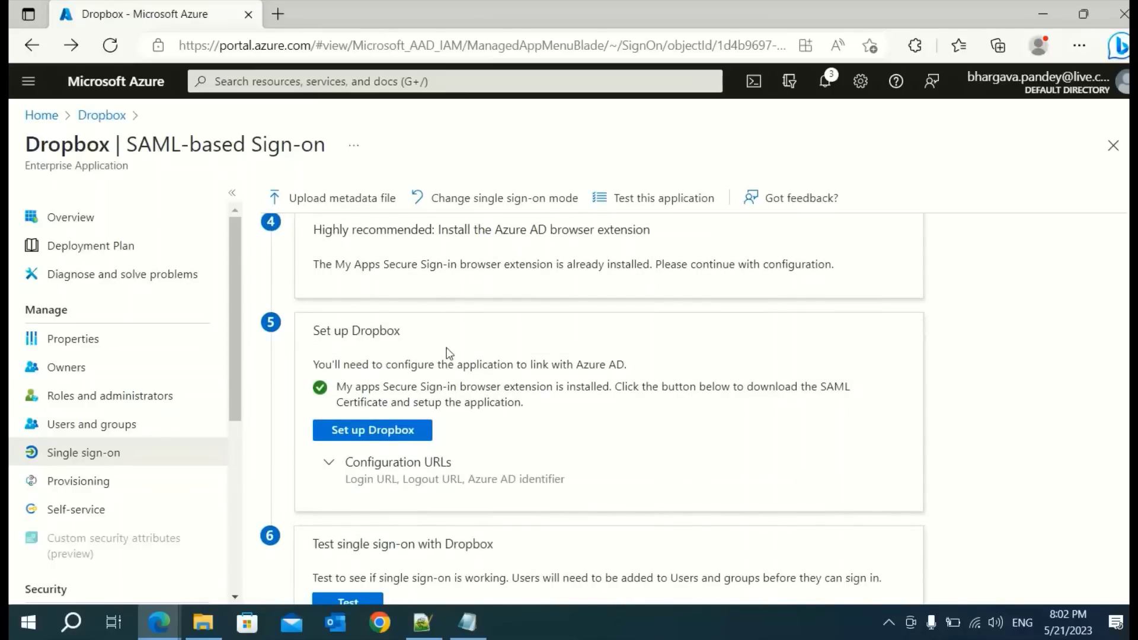
scroll(792, 432, down, 1)
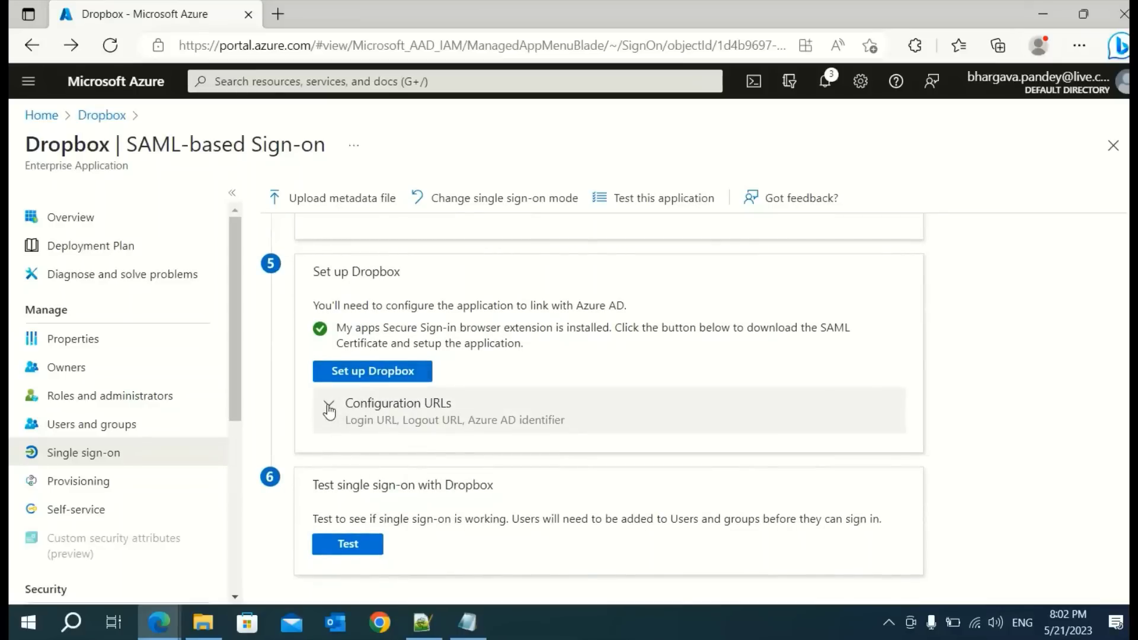
click(330, 409)
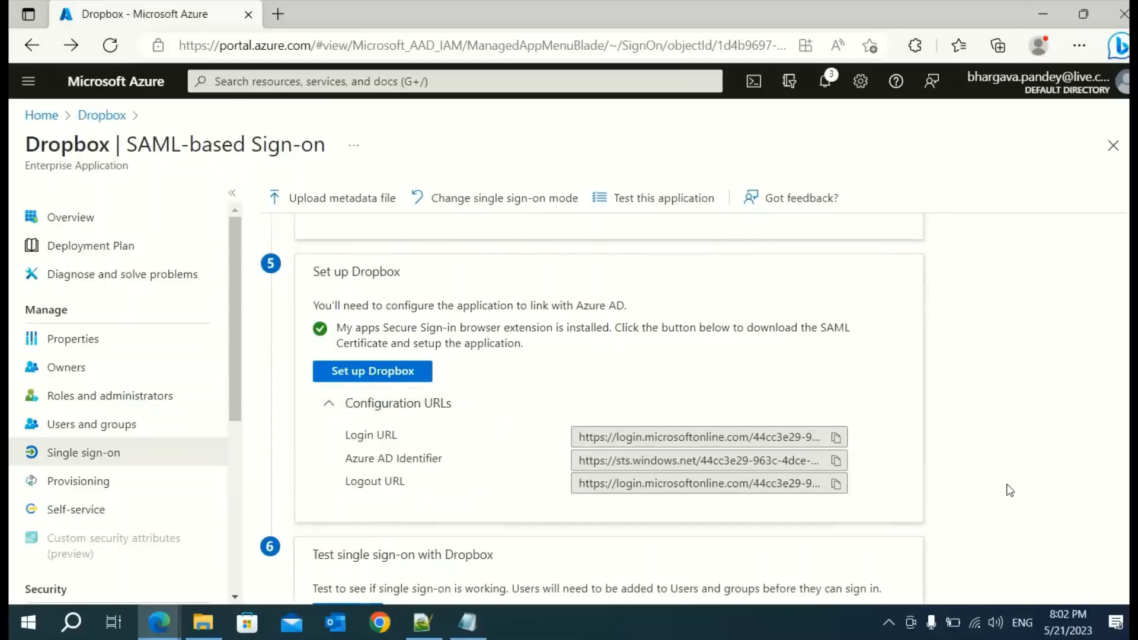
scroll(1009, 491, down, 1)
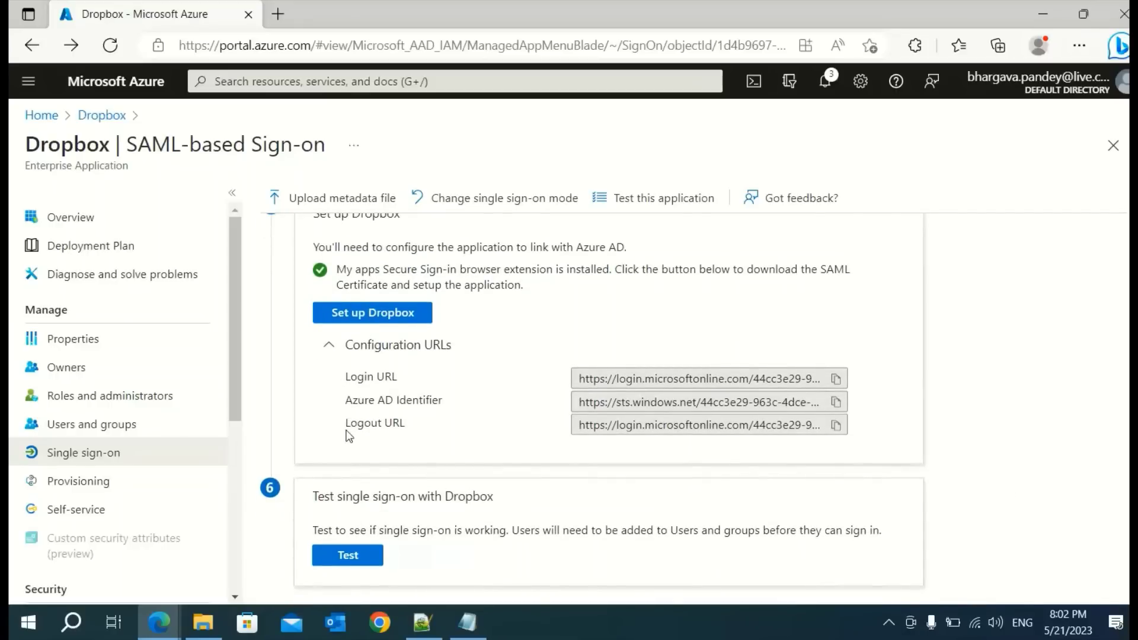
Set Dropbox's identity provider sign-in URL to the copied Azure Login URL
click(158, 621)
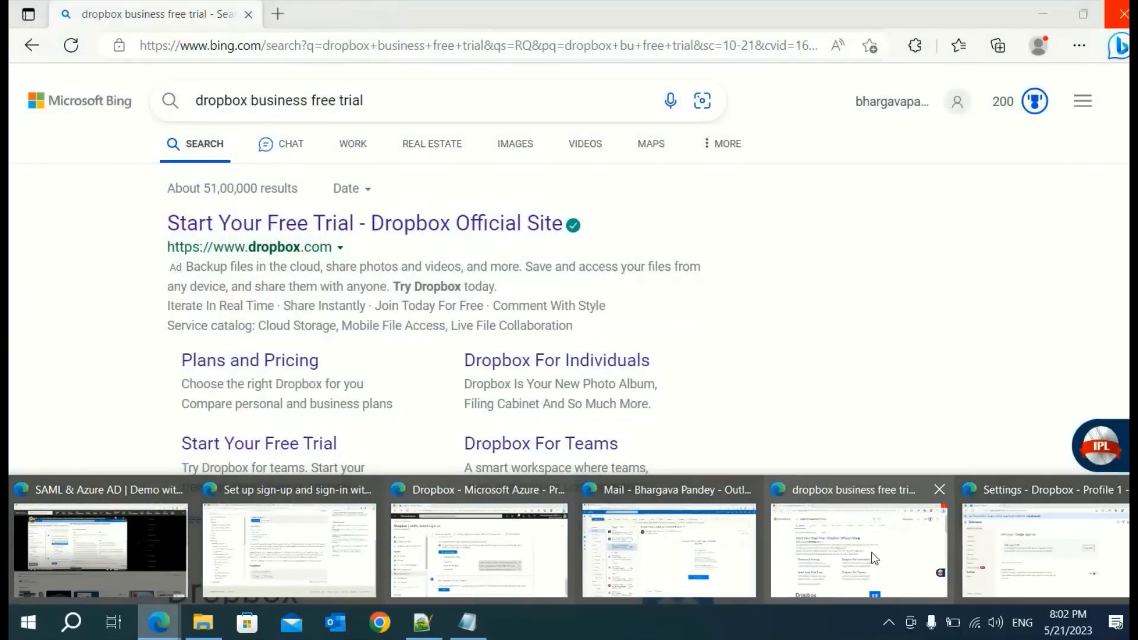
click(1002, 554)
scroll(523, 370, up, 3)
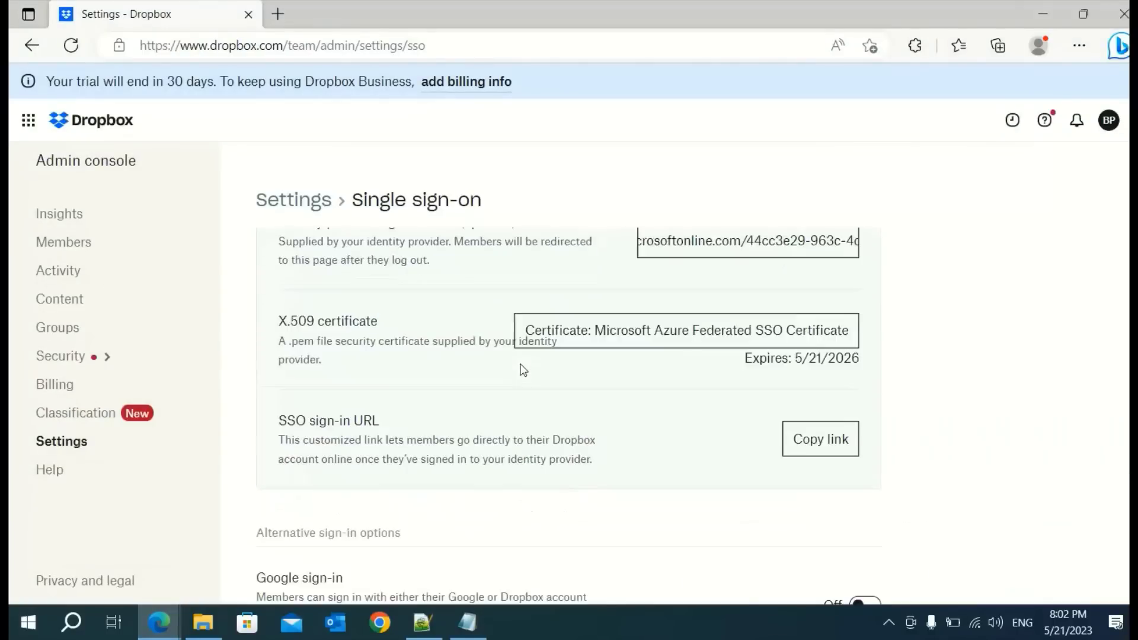
scroll(523, 371, up, 3)
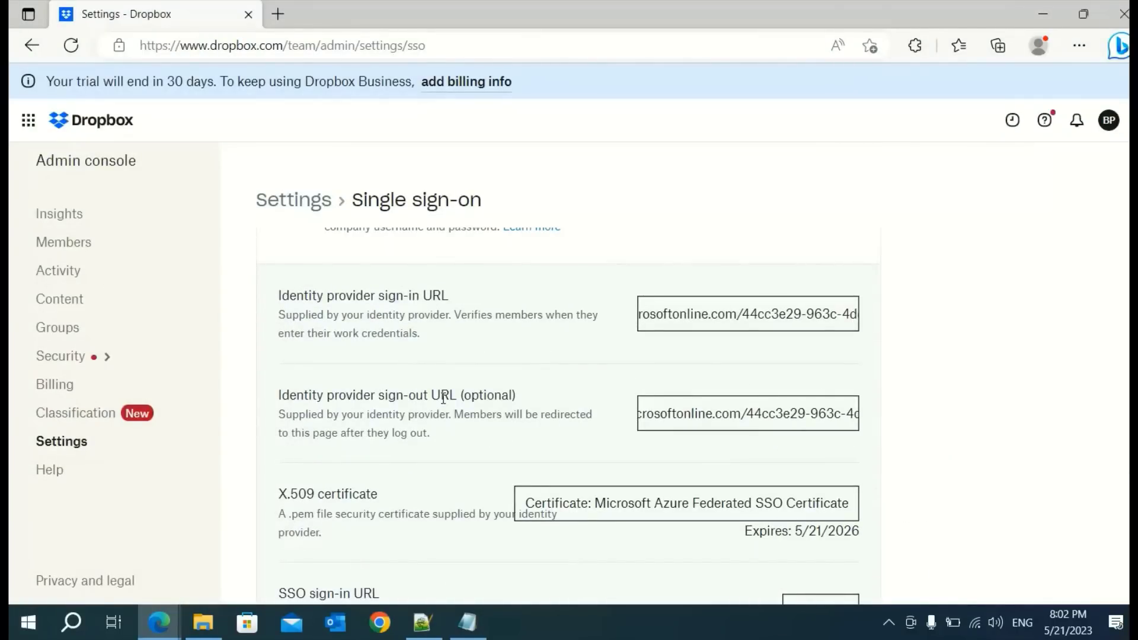
key(alt+Tab)
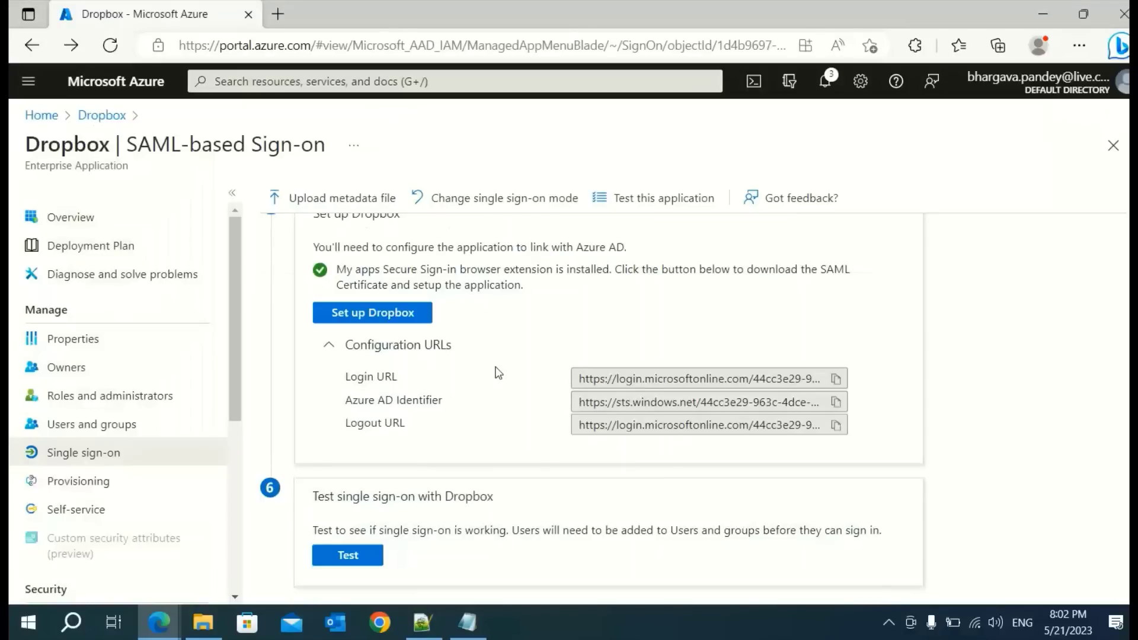
click(838, 381)
key(alt+Tab)
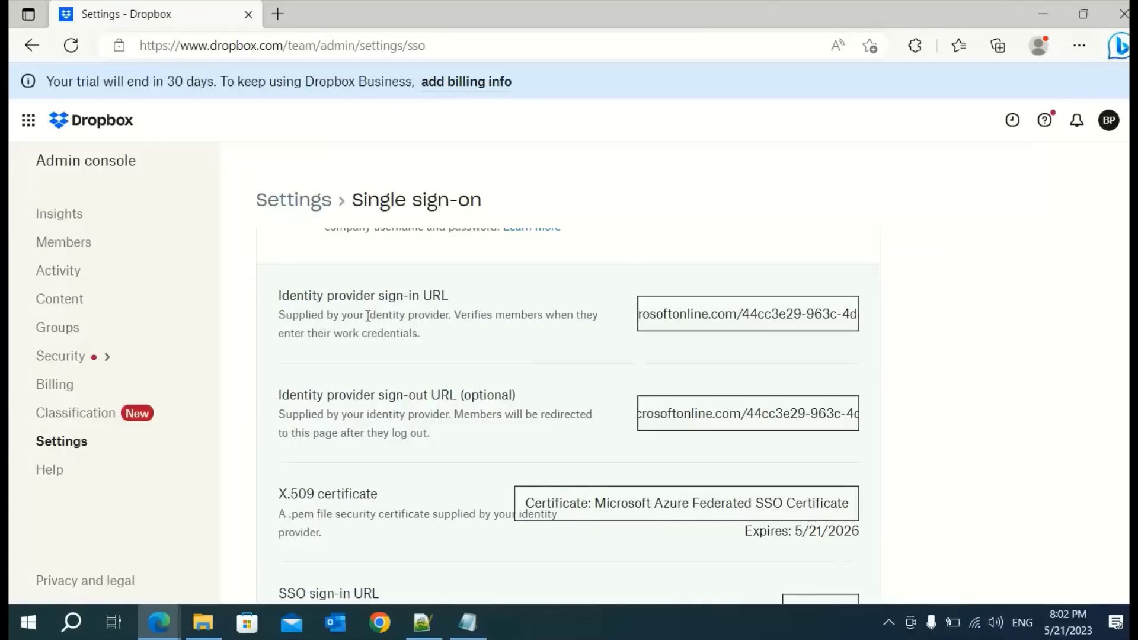
click(704, 322)
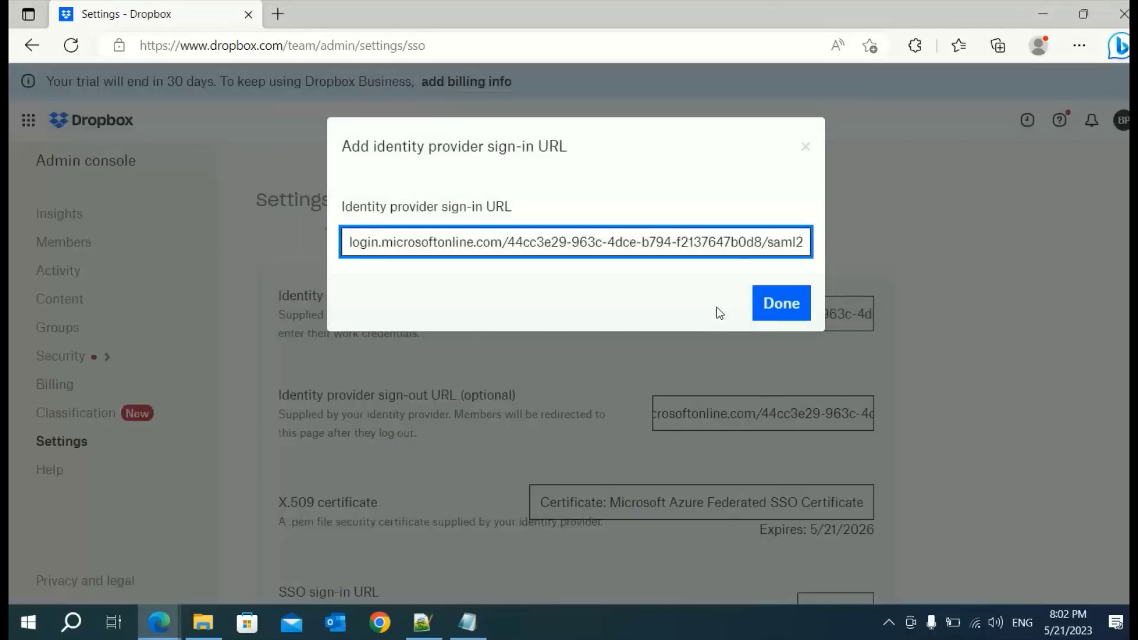
click(795, 316)
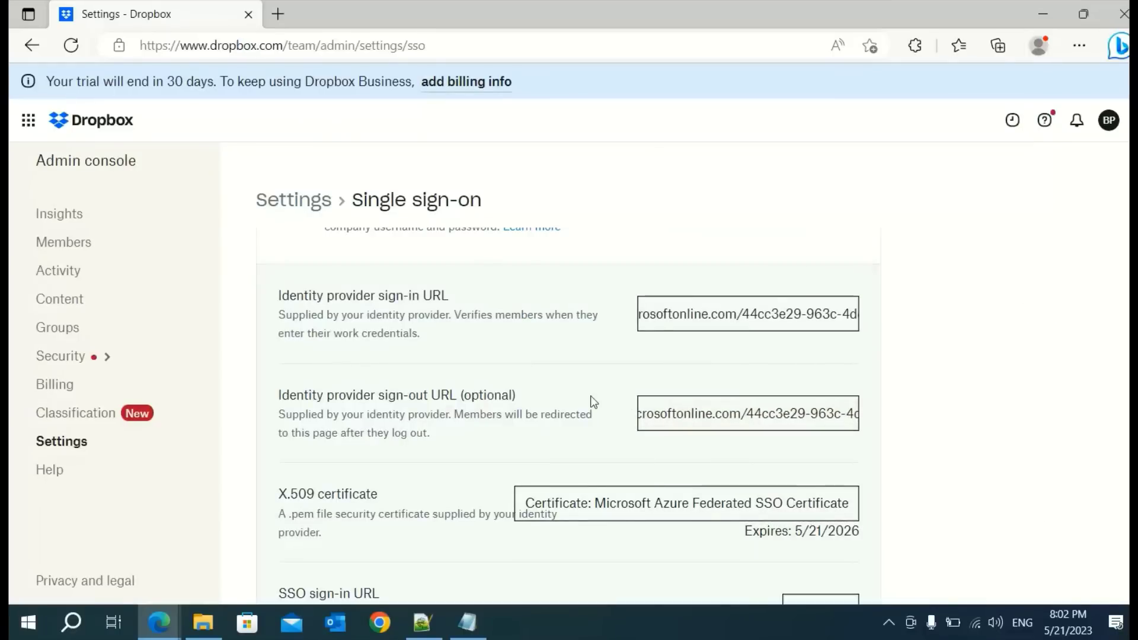
Set Dropbox's identity provider sign-out URL to the copied Azure Logout URL
key(alt+Tab)
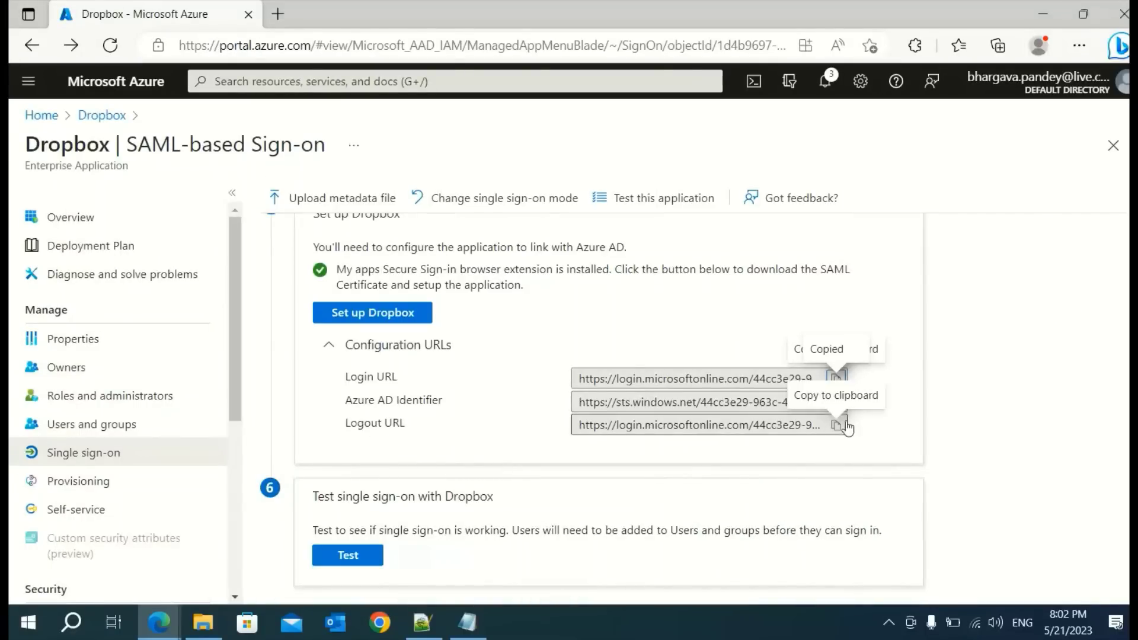
click(836, 425)
key(alt+Tab)
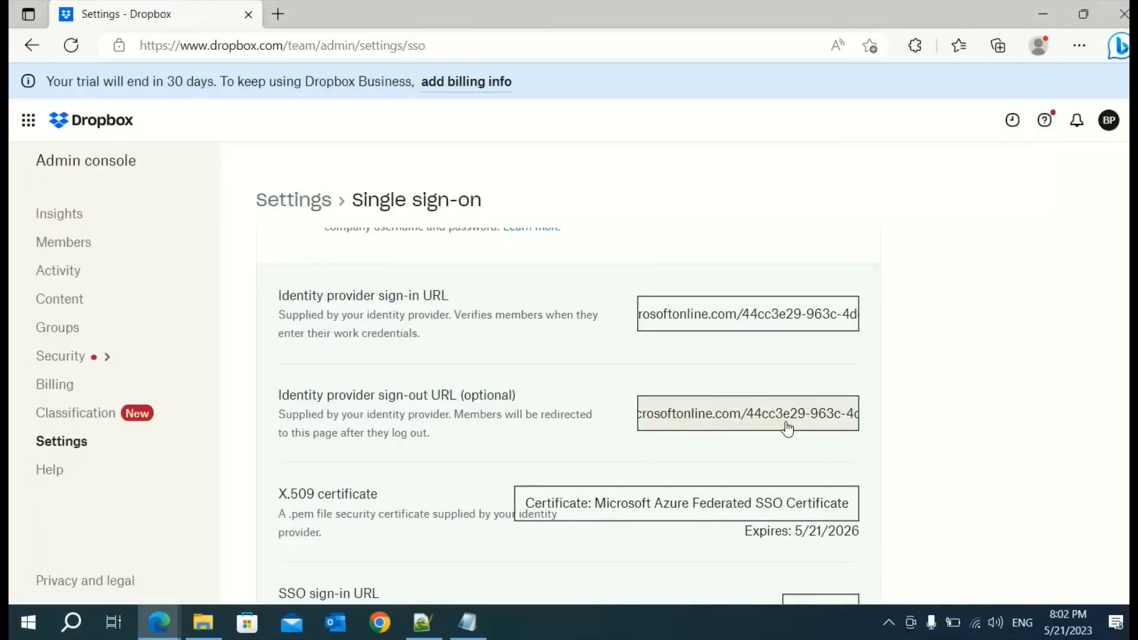
click(783, 420)
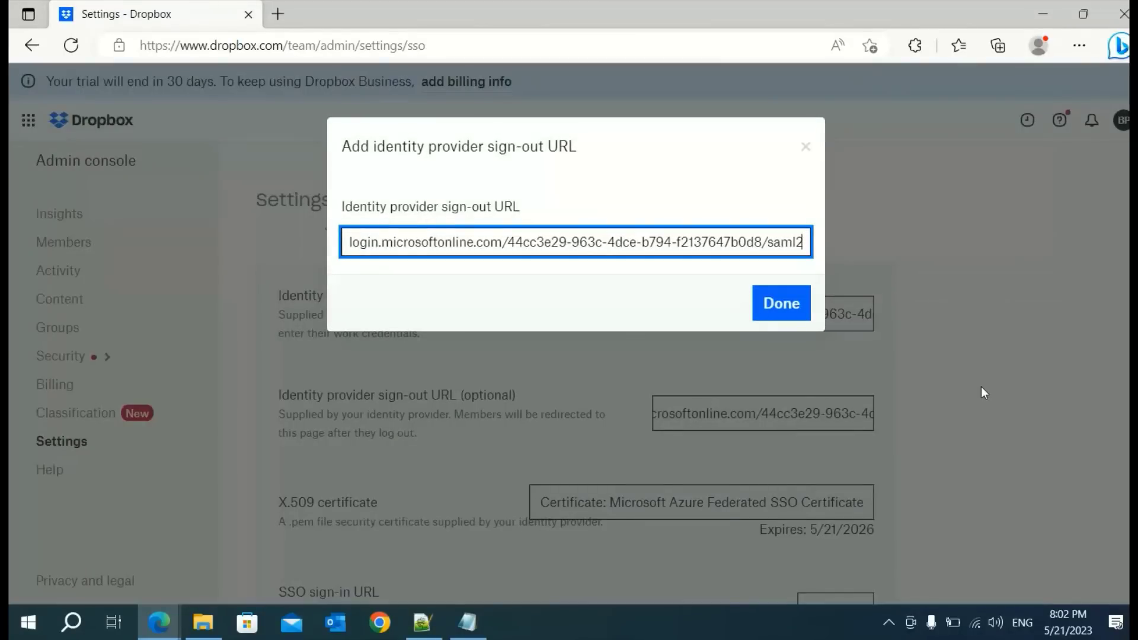
key(Tab)
key(Return)
scroll(980, 386, down, 3)
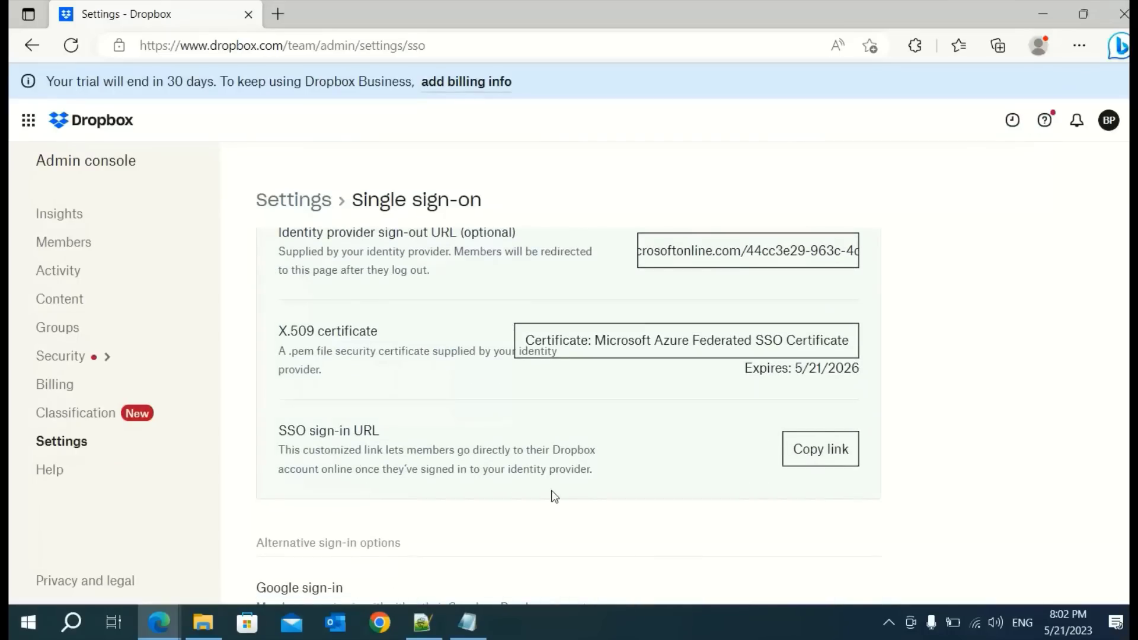
key(alt+Tab)
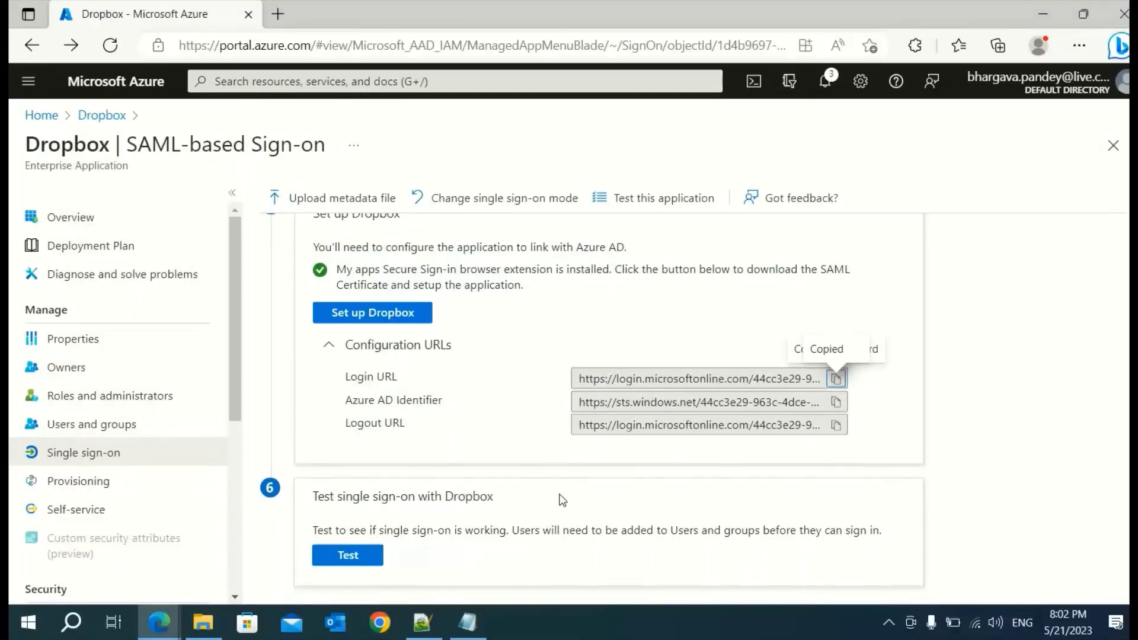
scroll(562, 499, down, 1)
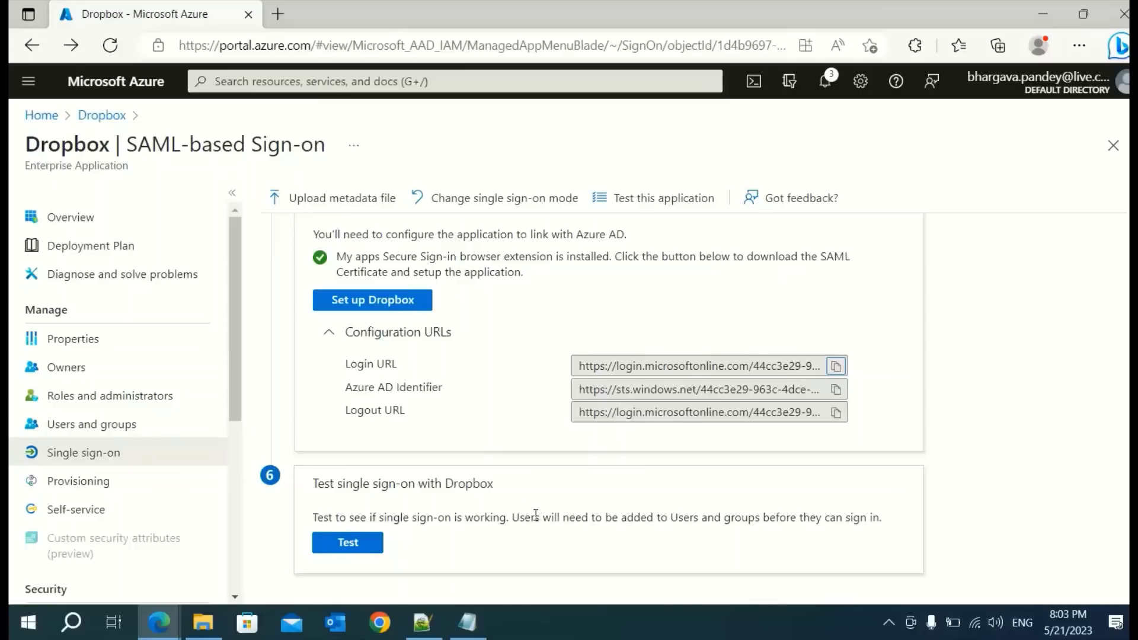
Run the Dropbox SSO test as the current user with the directory account; sign-in succeeds
click(343, 556)
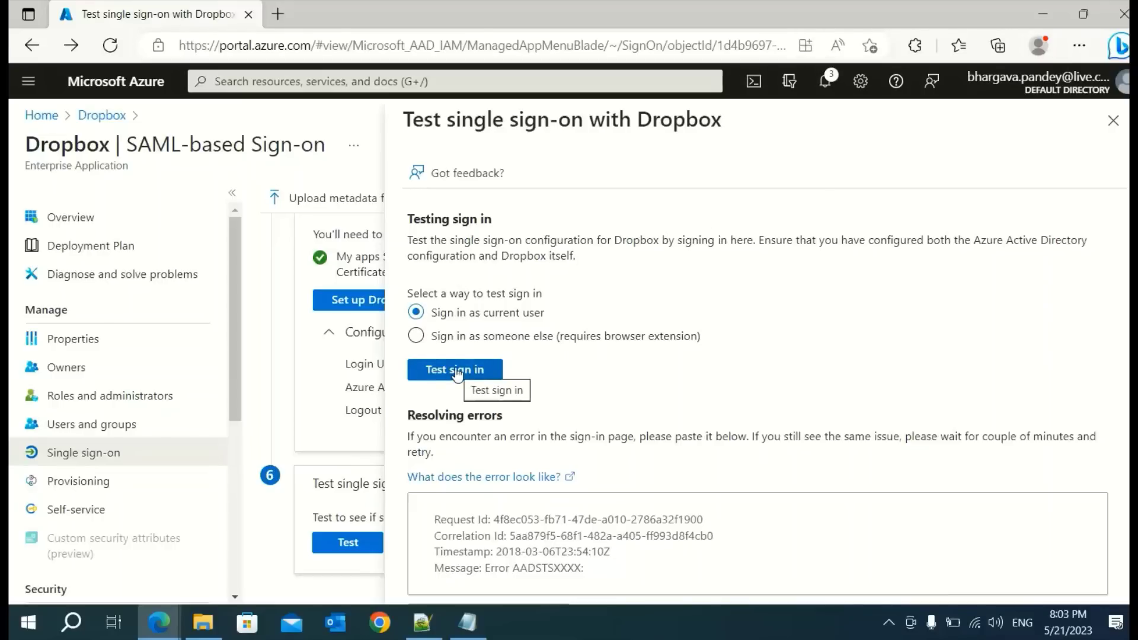
click(456, 372)
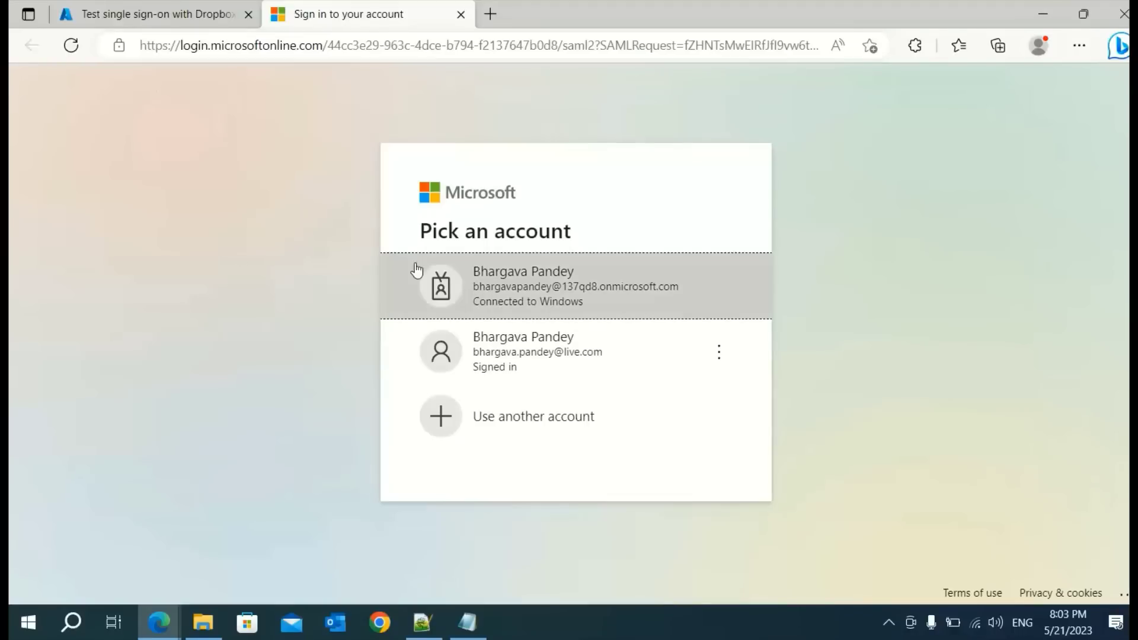
click(529, 291)
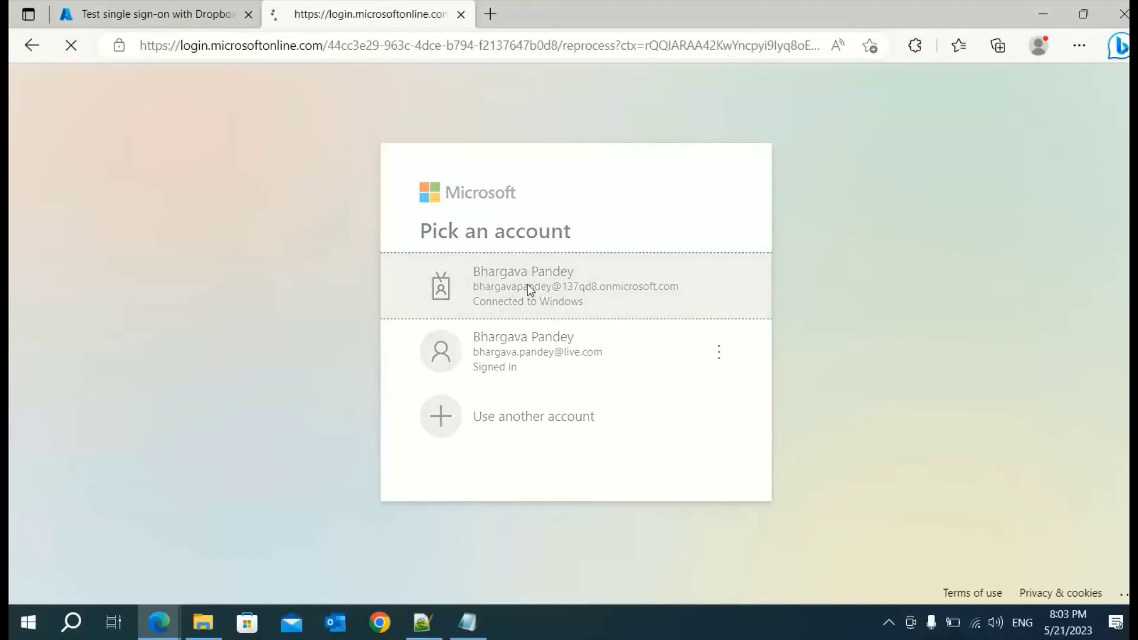
scroll(756, 406, down, 2)
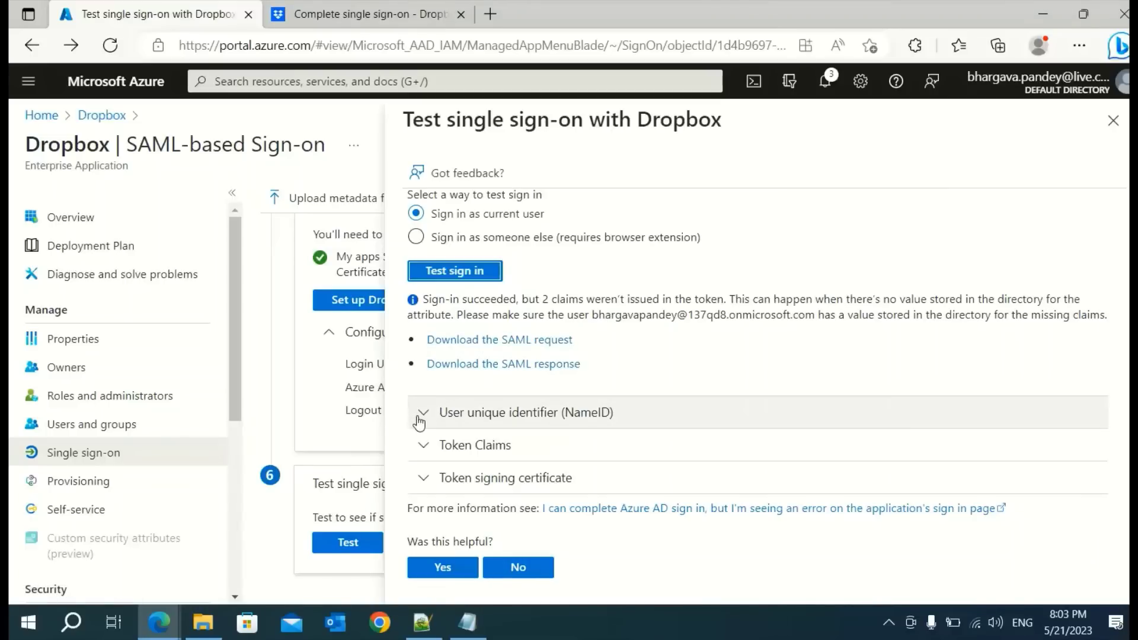
Inspect the user unique identifier, token claims and token signing certificate, then close the test results
click(420, 421)
scroll(764, 438, down, 1)
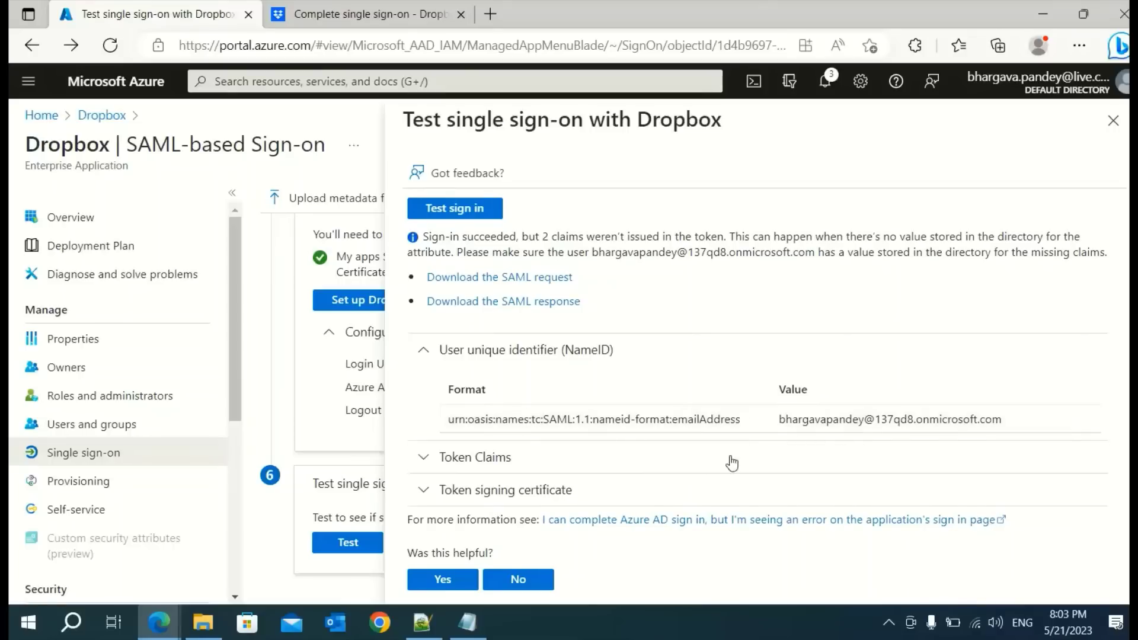
scroll(682, 463, down, 1)
click(431, 454)
scroll(680, 372, down, 3)
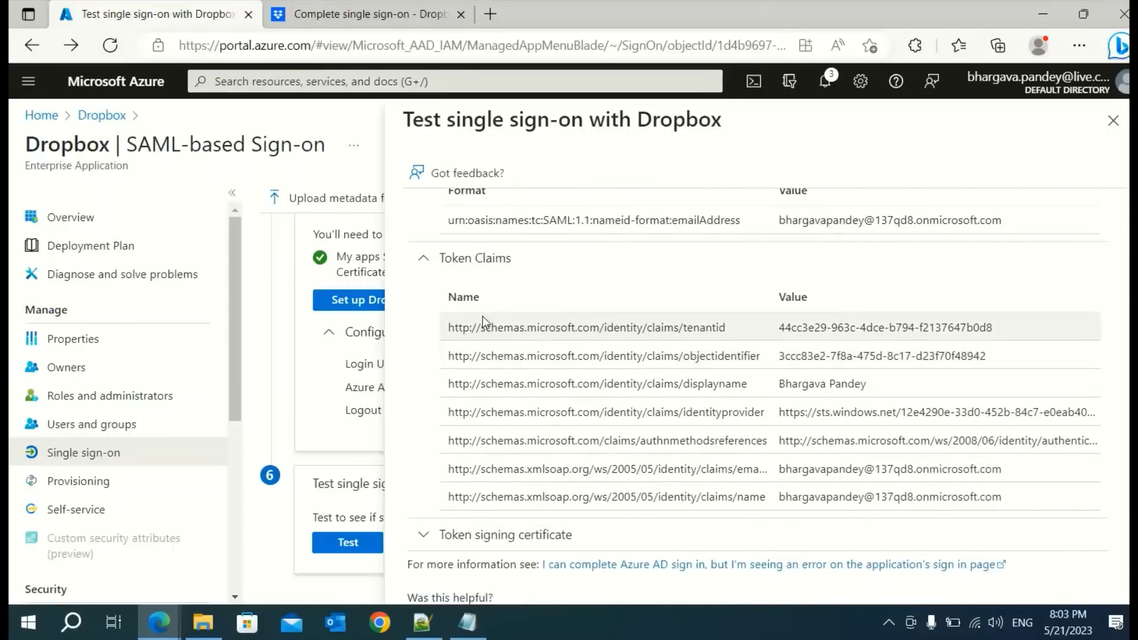
scroll(806, 350, down, 1)
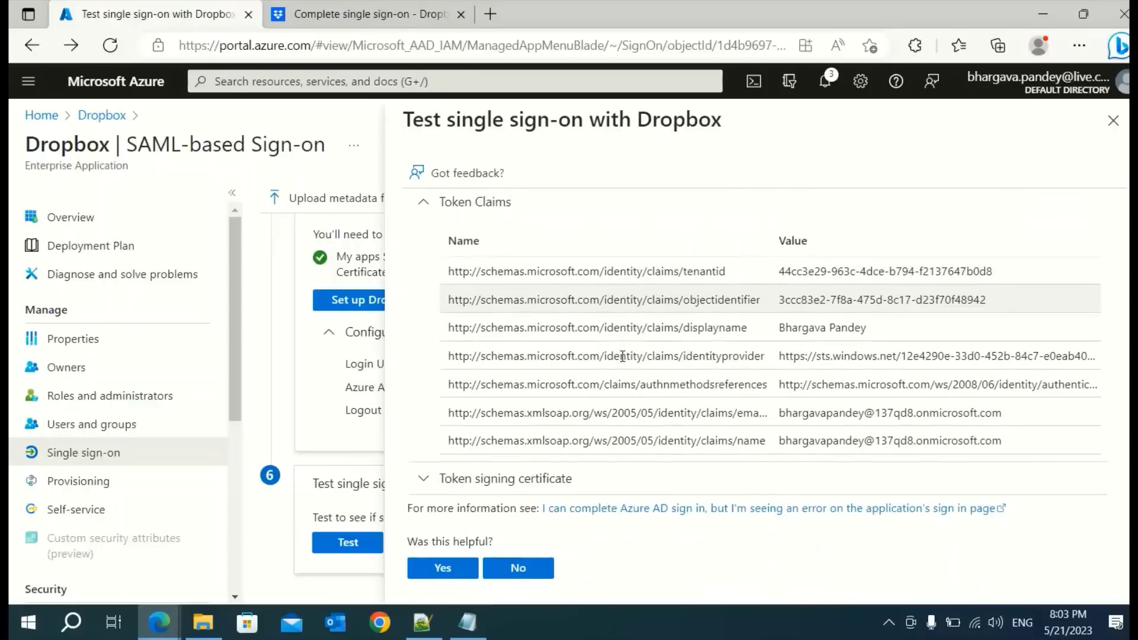
click(425, 483)
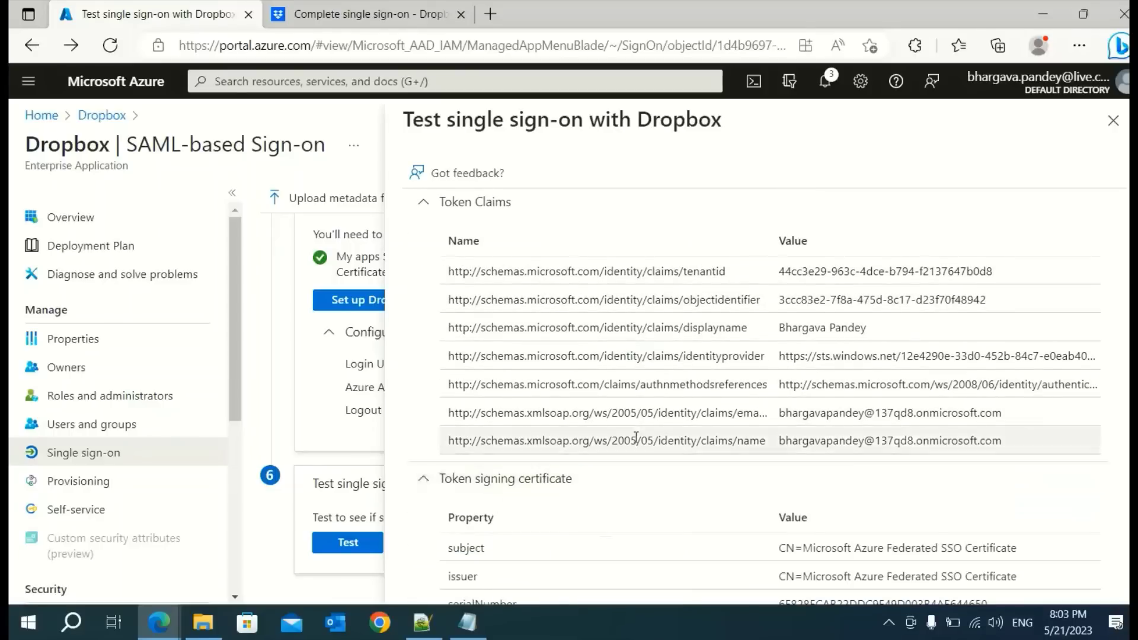
scroll(635, 436, down, 3)
scroll(569, 379, down, 2)
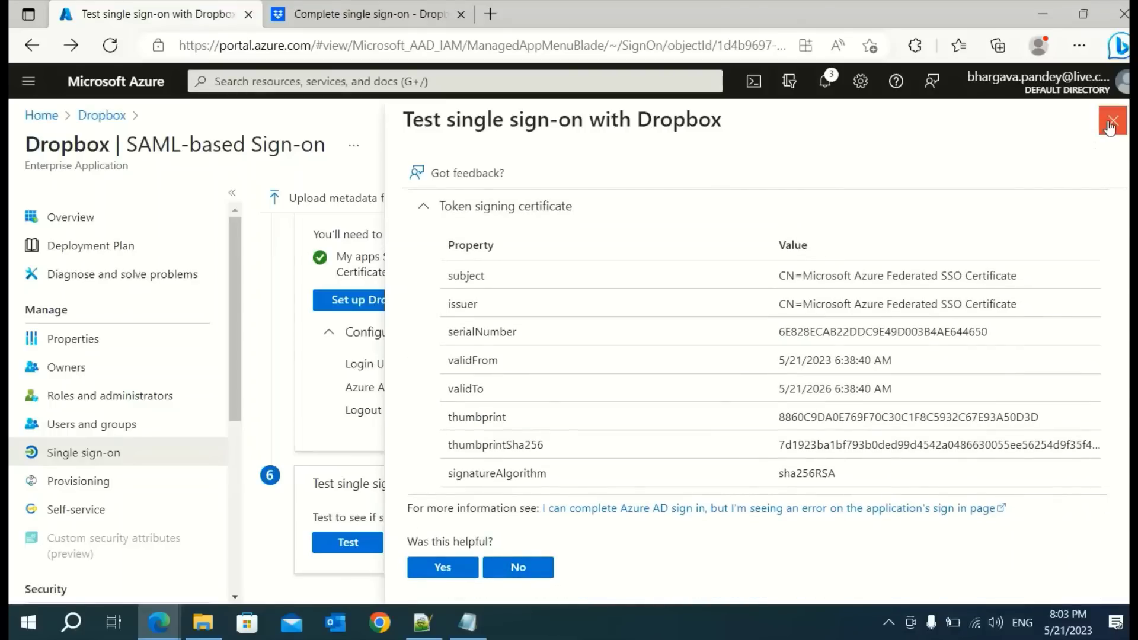
click(1112, 121)
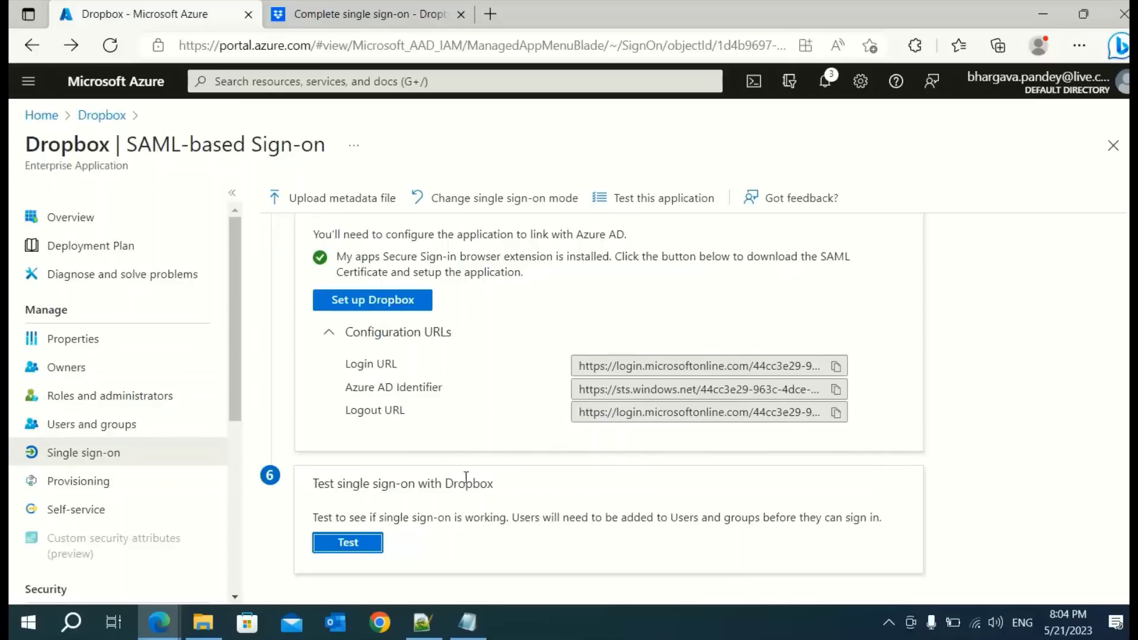
Close the Dropbox single sign-on completion tab and sign out of the Dropbox admin account
click(373, 21)
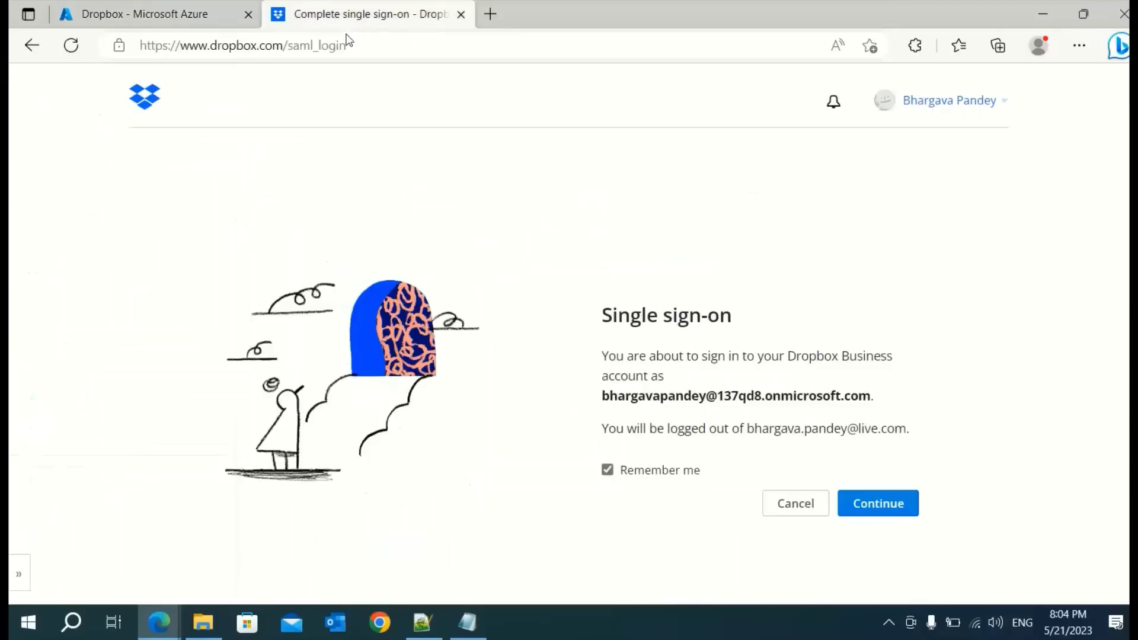
click(461, 16)
mouse_move(158, 622)
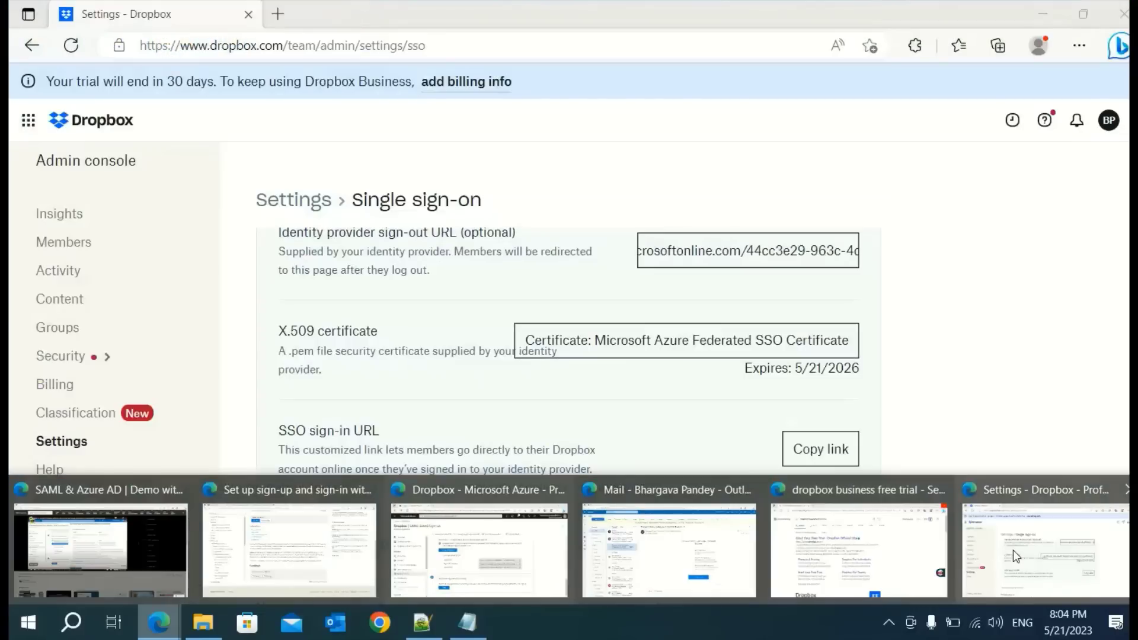
click(1013, 550)
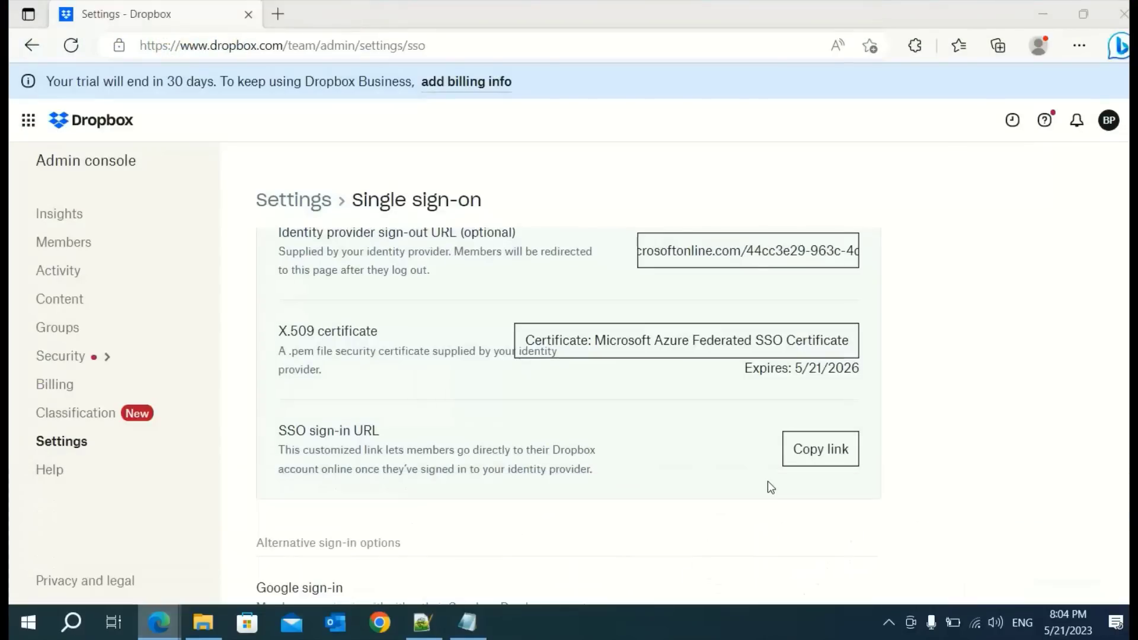
click(1109, 121)
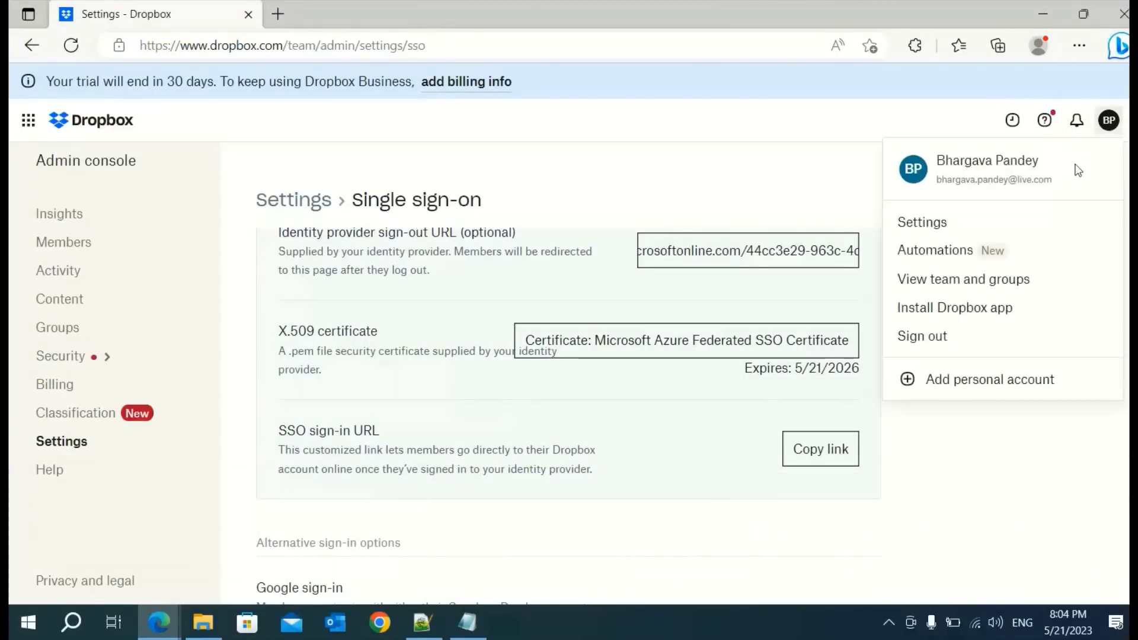
click(922, 336)
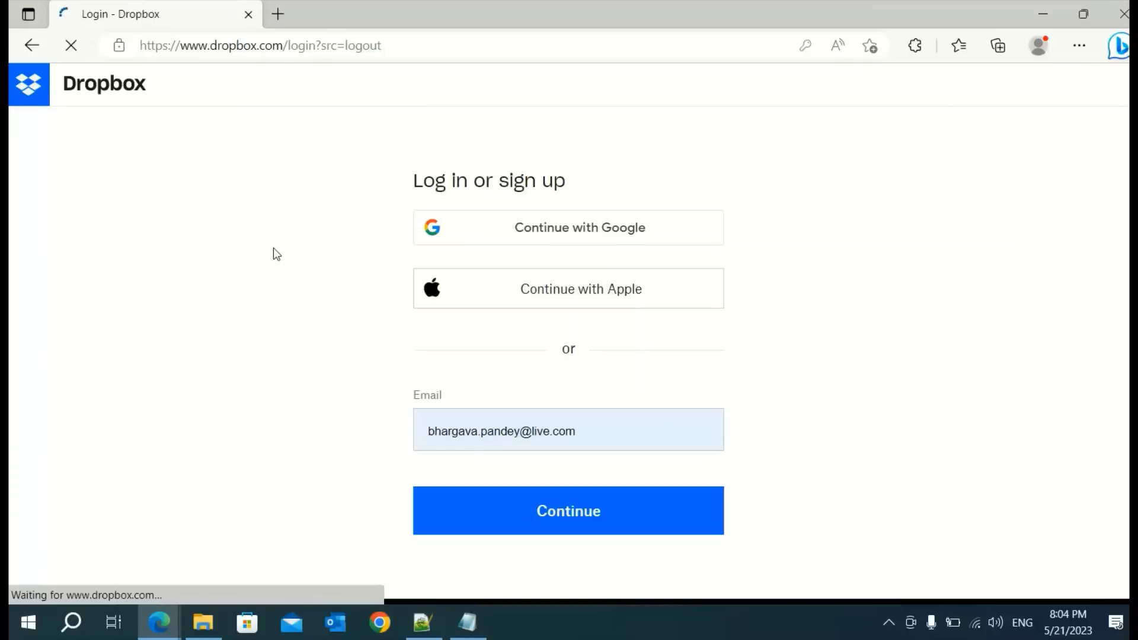
Move the Azure portal window aside to reveal the Dropbox login page
mouse_move(156, 619)
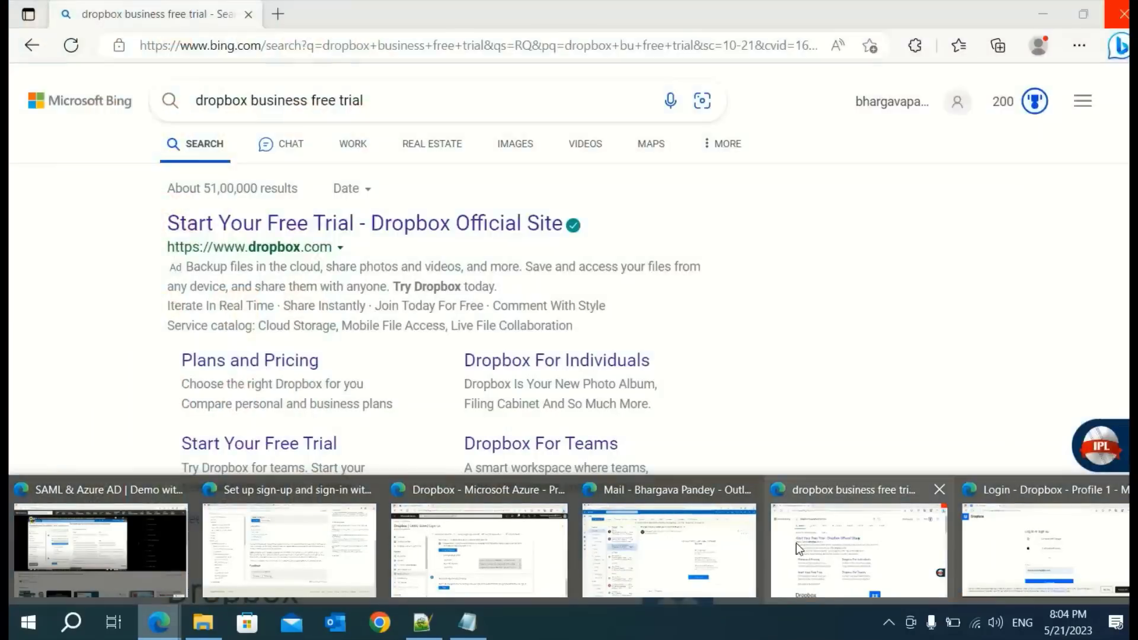
click(447, 546)
drag(157, 15, 9, 18)
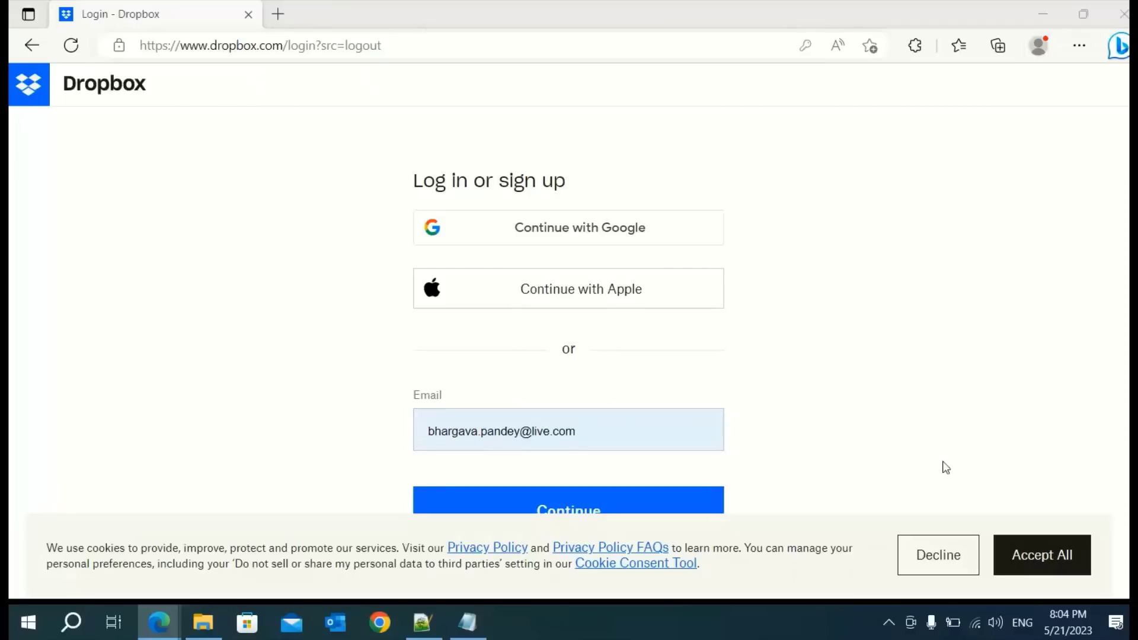
Accept the cookie notice and erase the old personal e-mail from the login field
click(1057, 555)
click(639, 431)
double_click(639, 430)
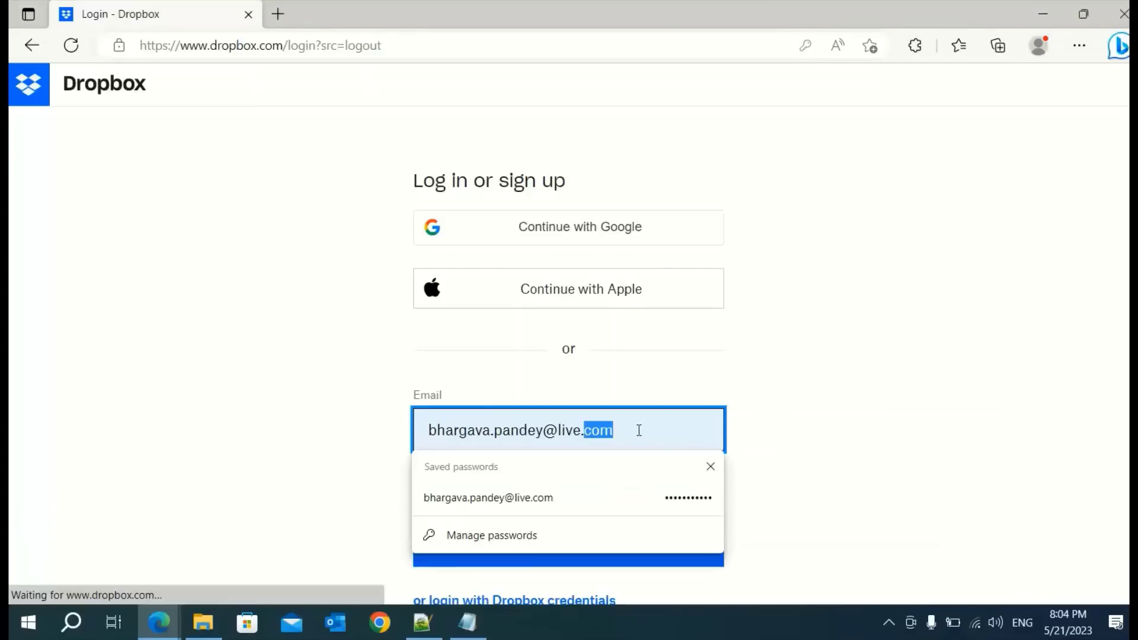
double_click(639, 430)
drag(589, 431, 389, 427)
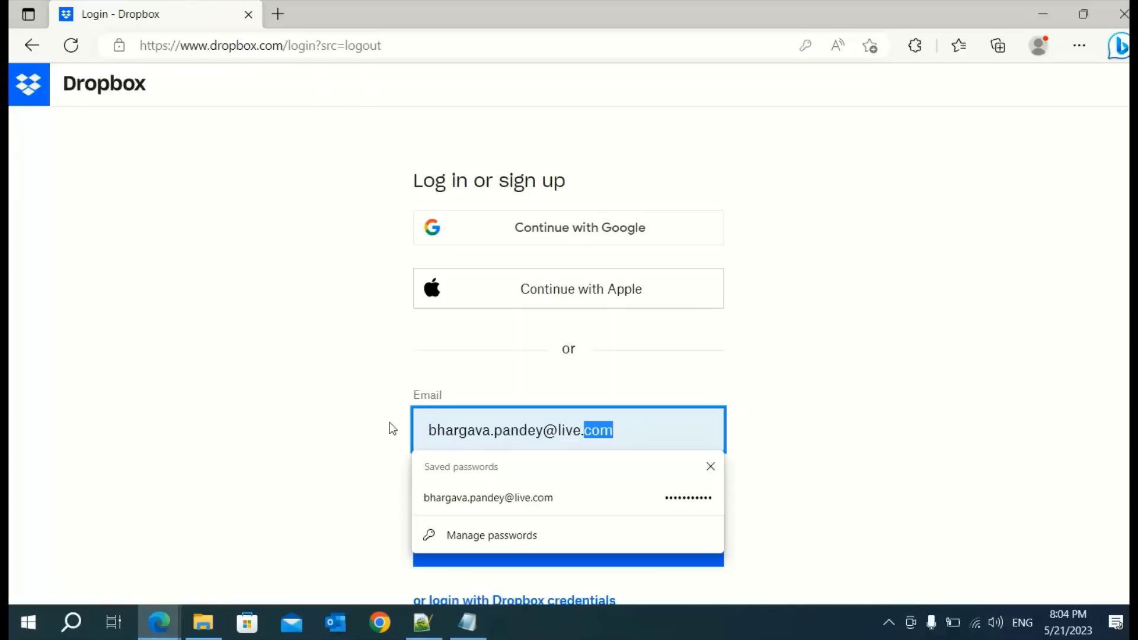
double_click(629, 436)
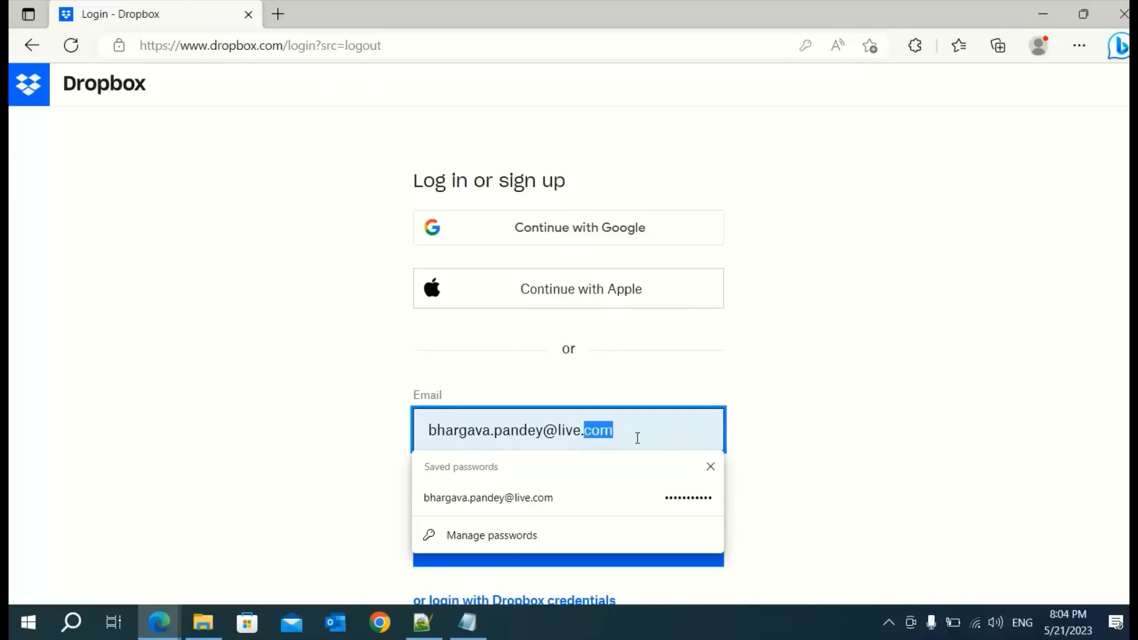
click(710, 467)
double_click(655, 431)
click(655, 432)
key(BackSpace)
key(BackSpace)
key(BackSpace)
key(BackSpace)
key(BackSpace)
key(BackSpace)
key(BackSpace)
key(BackSpace)
key(BackSpace)
key(BackSpace)
key(BackSpace)
key(BackSpace)
key(BackSpace)
key(BackSpace)
key(BackSpace)
key(BackSpace)
key(BackSpace)
key(BackSpace)
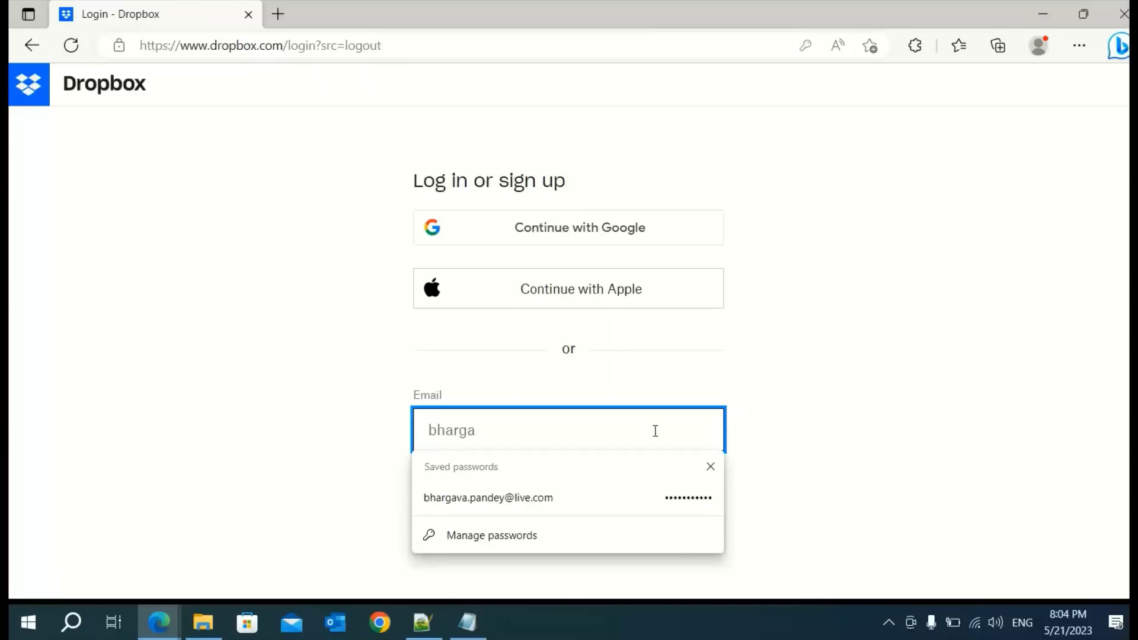
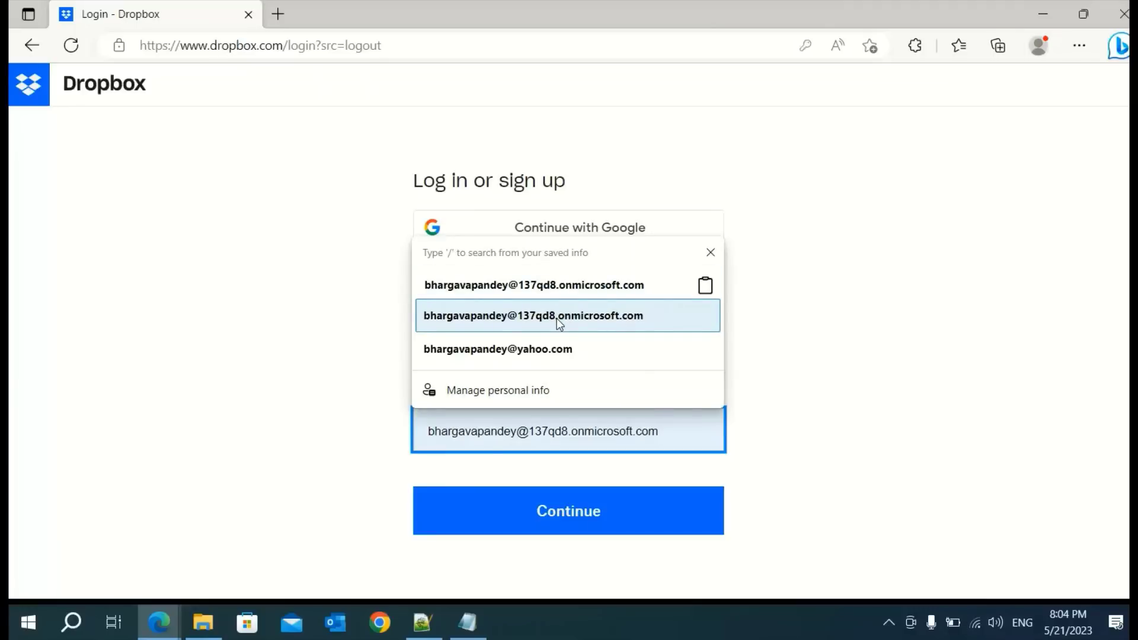
Enter the Azure AD account's onmicrosoft.com e-mail address from the autofill suggestions
click(556, 319)
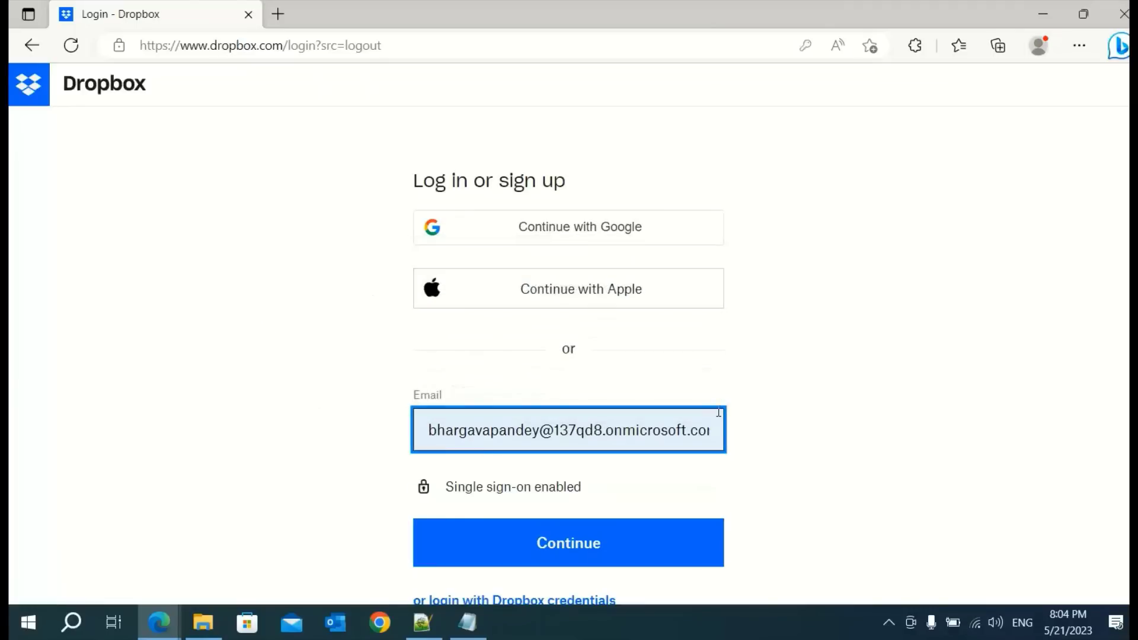
scroll(941, 420, down, 3)
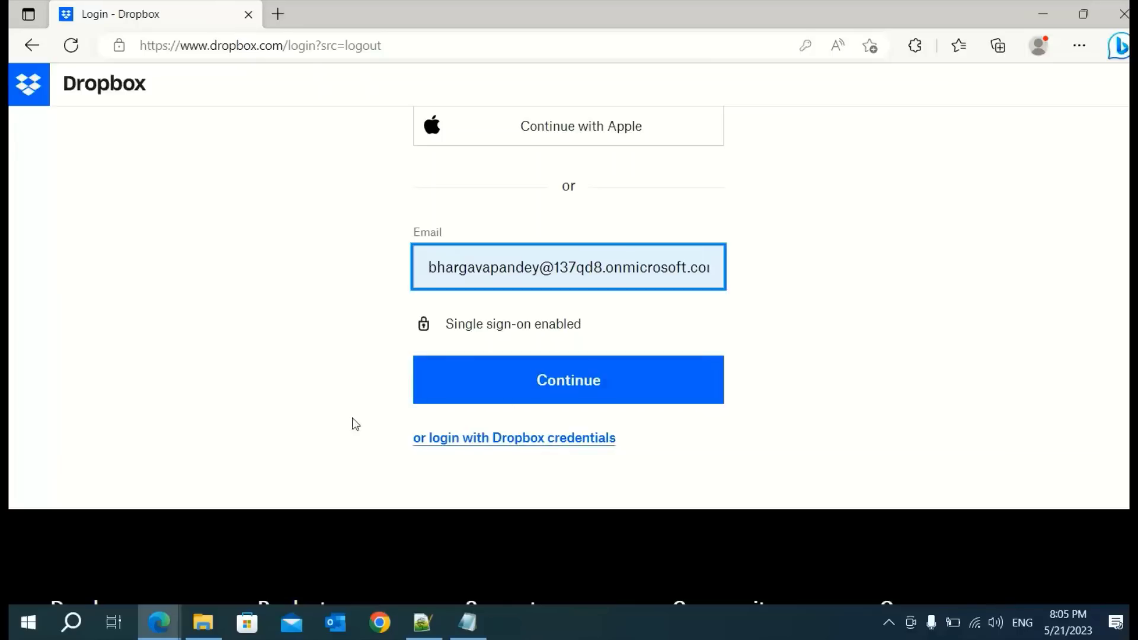
Continue with single sign-on, decline saving the password, and choose the onmicrosoft.com work account
click(578, 388)
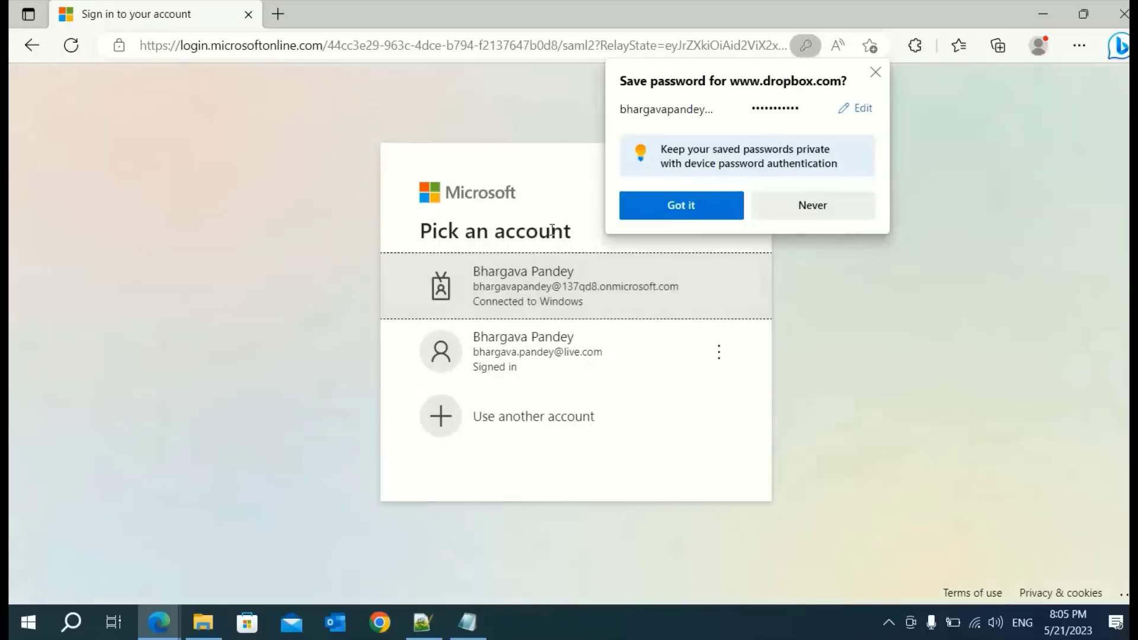
click(875, 73)
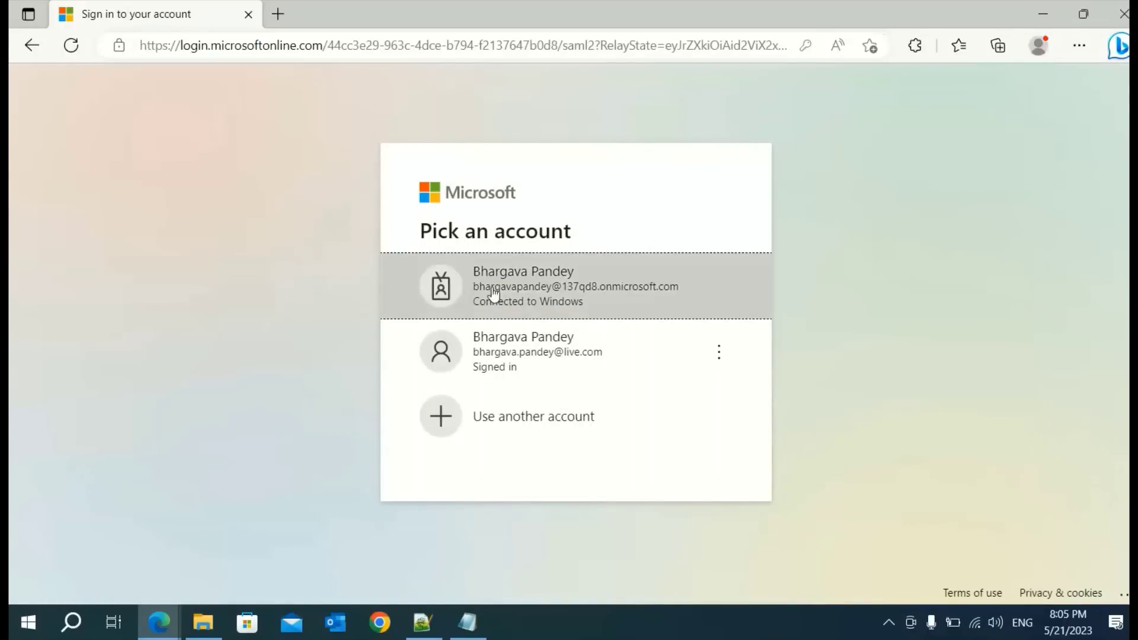
click(569, 291)
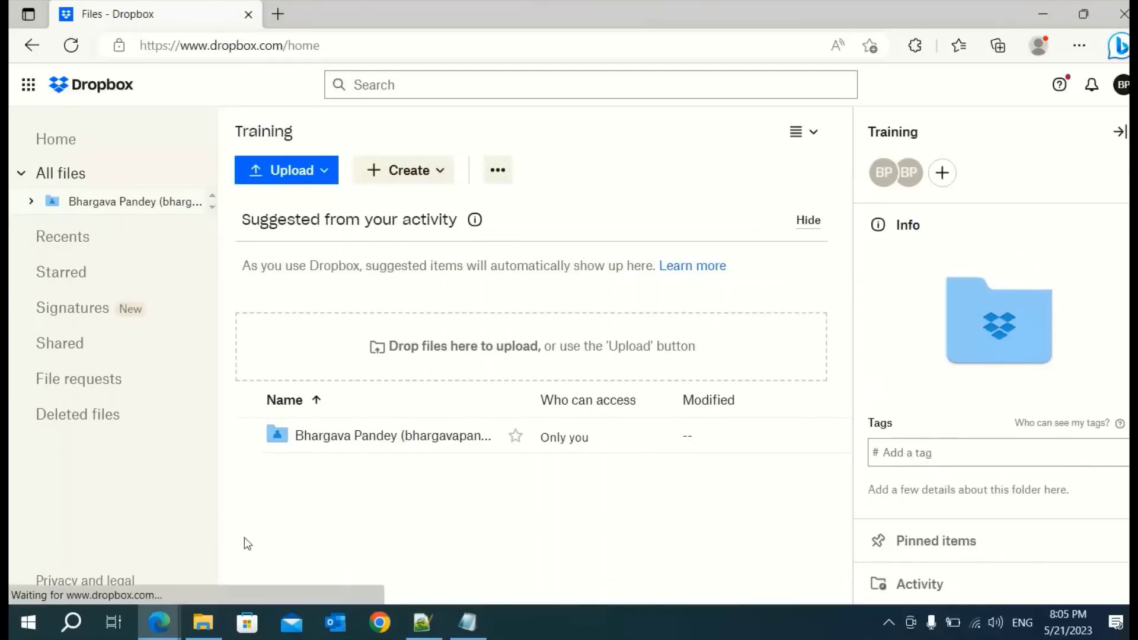
scroll(757, 489, down, 1)
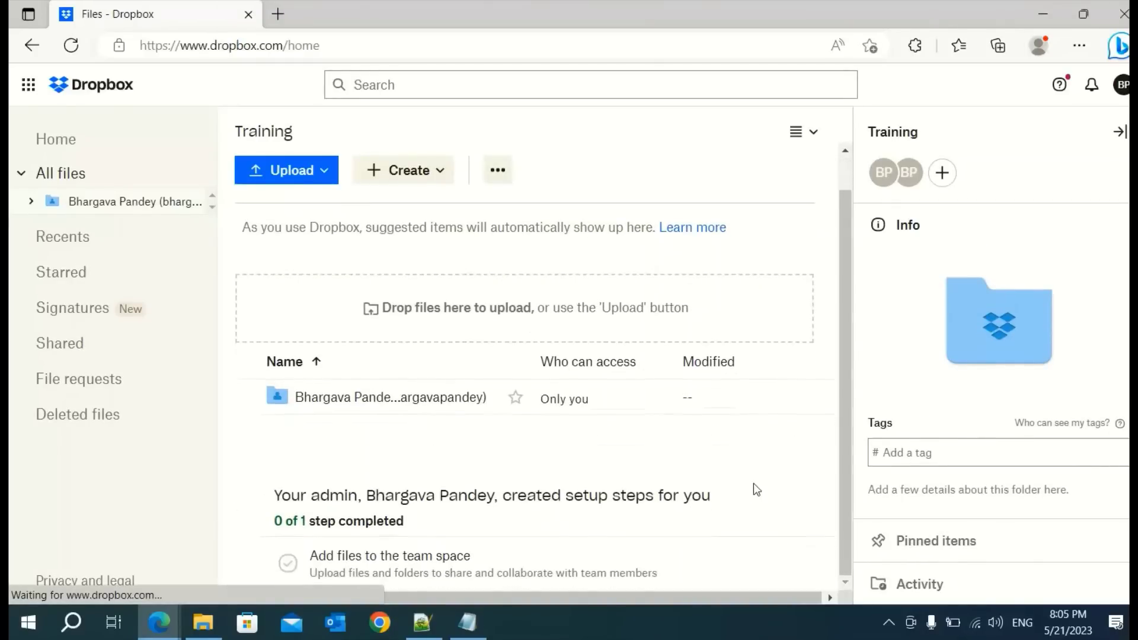